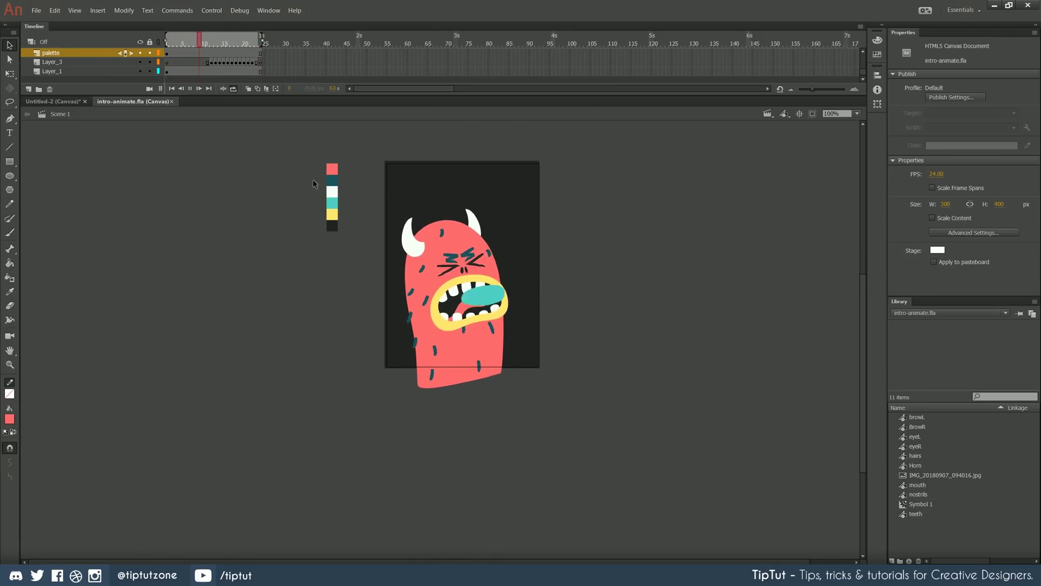
- Switch to the Untitled-2 document and play back its body animation
{"action": "left_click", "coordinate": [60, 102]}
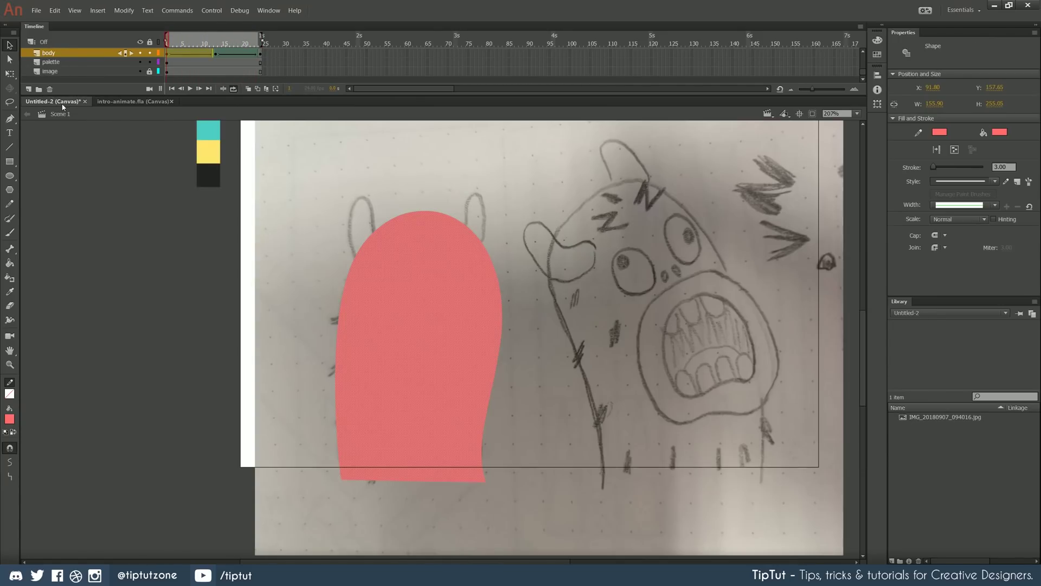
{"action": "key", "text": "Return"}
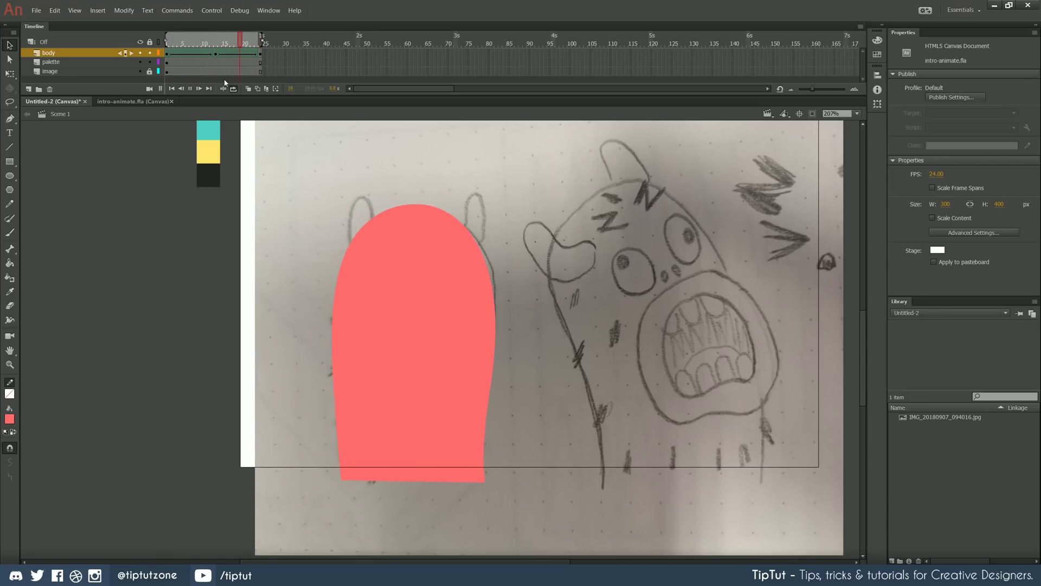
{"action": "left_click", "coordinate": [112, 64]}
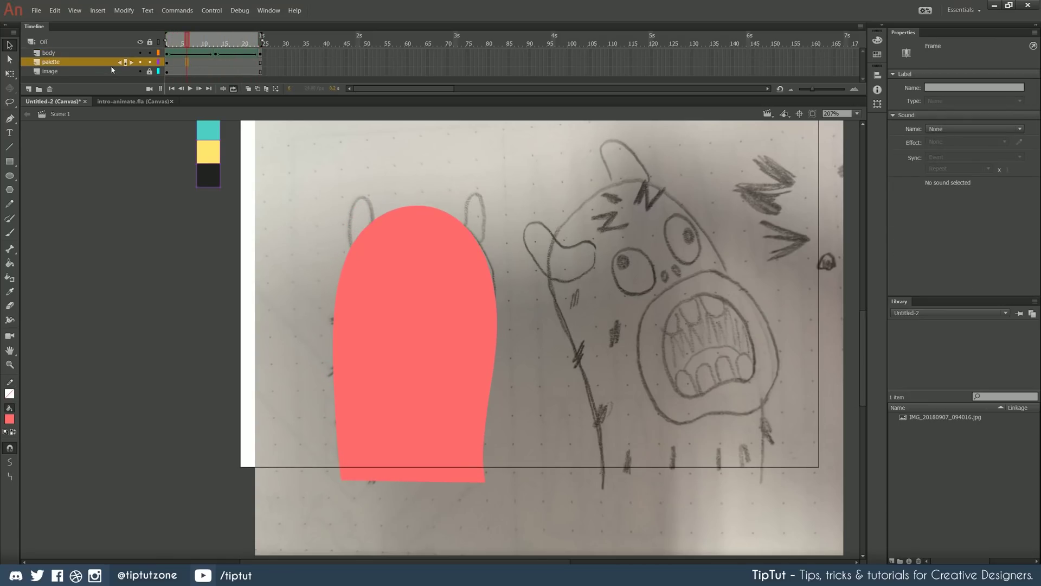
- Enlarge the timeline, lock the body layer and preview its animation as outlines over the reference sketch
{"action": "left_click_drag", "start_coordinate": [136, 96], "coordinate": [136, 123]}
{"action": "left_click_drag", "start_coordinate": [429, 255], "coordinate": [431, 277]}
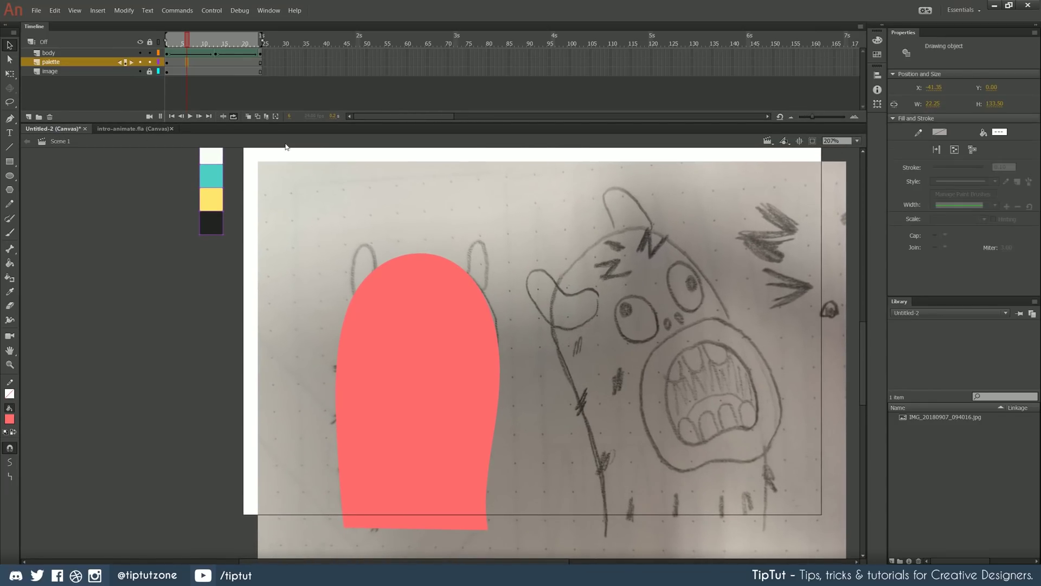
{"action": "left_click", "coordinate": [73, 54]}
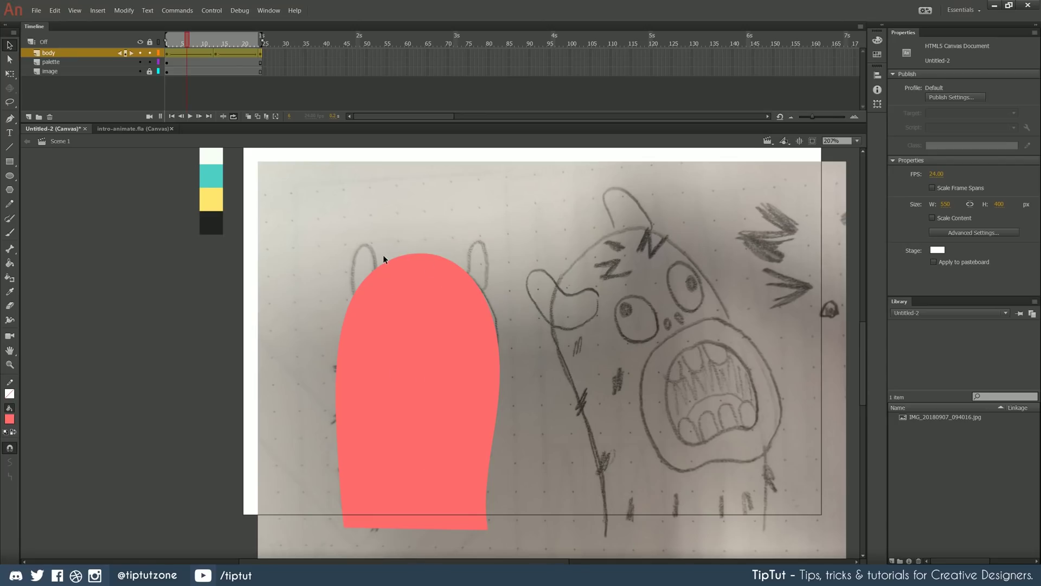
{"action": "left_click", "coordinate": [158, 54]}
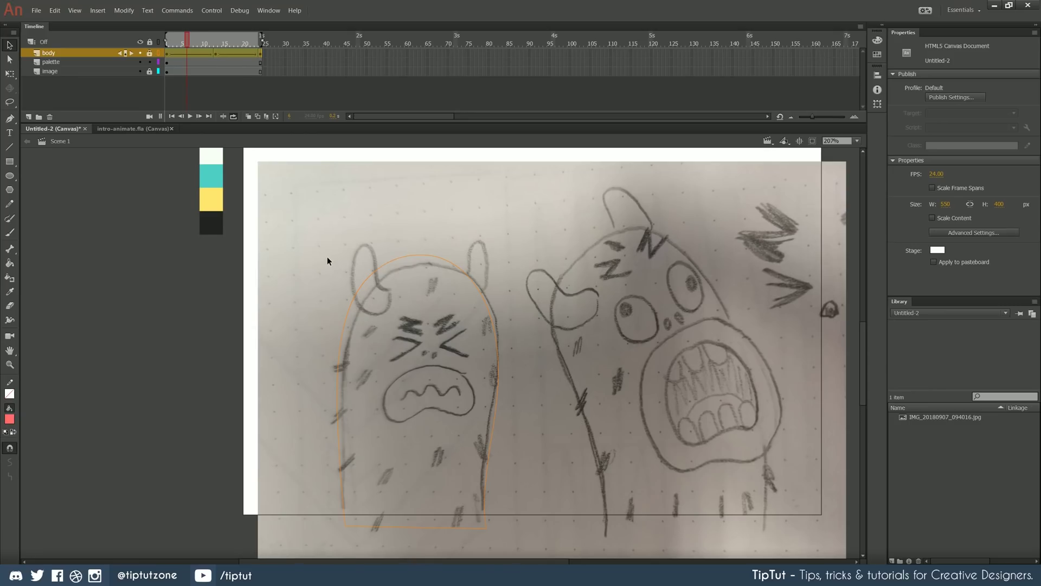
{"action": "key", "text": "Return"}
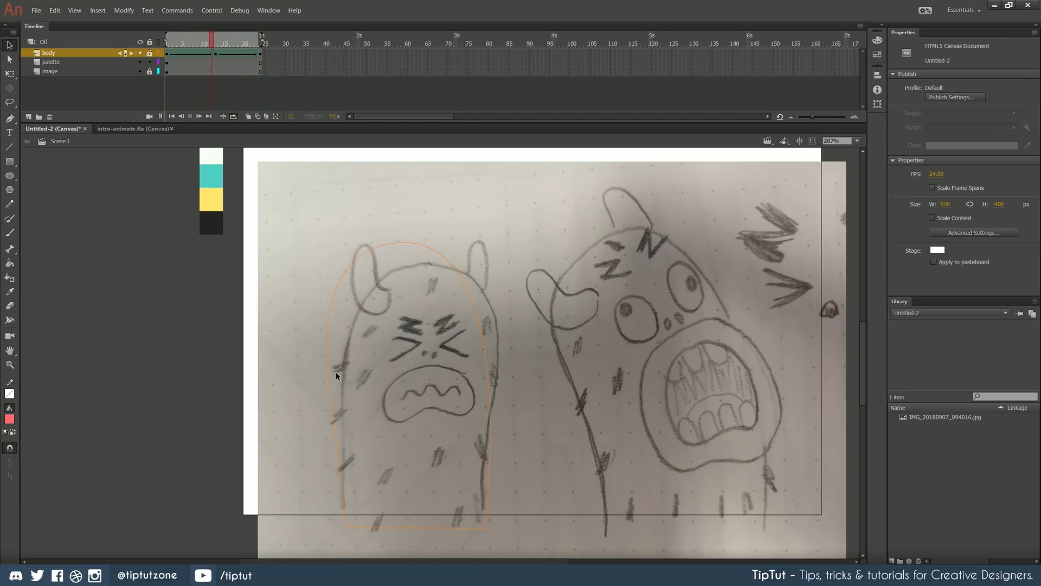
{"action": "left_click", "coordinate": [176, 62]}
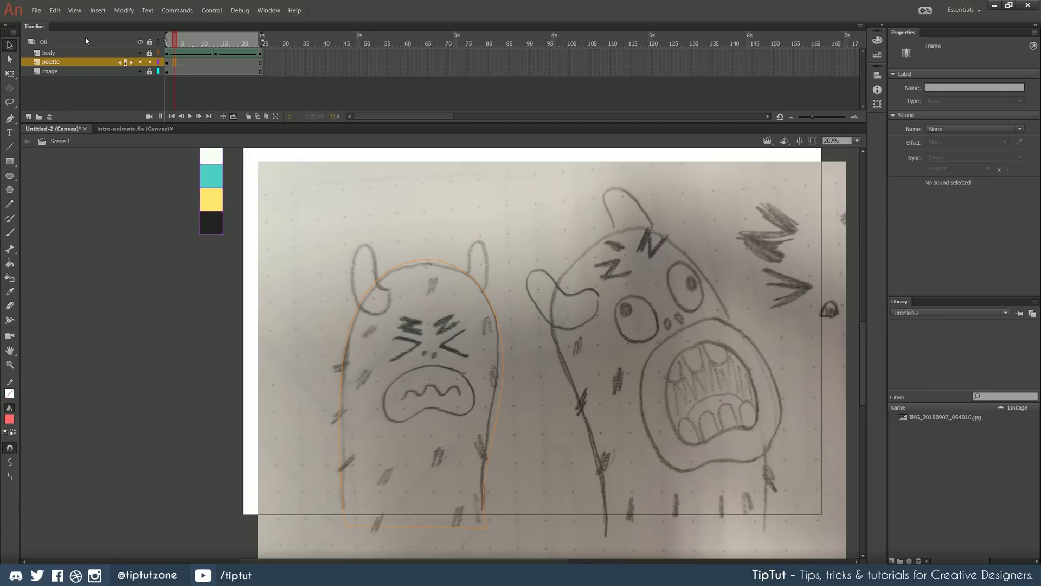
- Add a new layer above the body layer and name it "mouth"
{"action": "left_click", "coordinate": [50, 54]}
{"action": "left_click", "coordinate": [28, 117]}
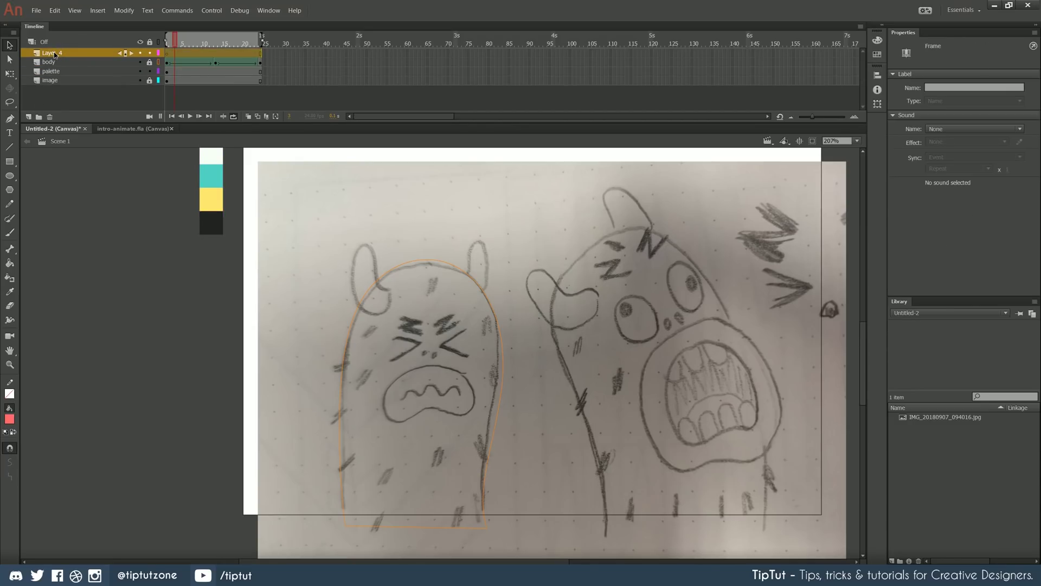
{"action": "double_click", "coordinate": [51, 53]}
{"action": "type", "text": "mouth"}
{"action": "key", "text": "Return"}
- Trace the left sketch's mouth on frame 1 with the Pen tool in the palette's yellow stroke, about 101 × 56 px, as a closed outline
{"action": "left_click", "coordinate": [167, 51]}
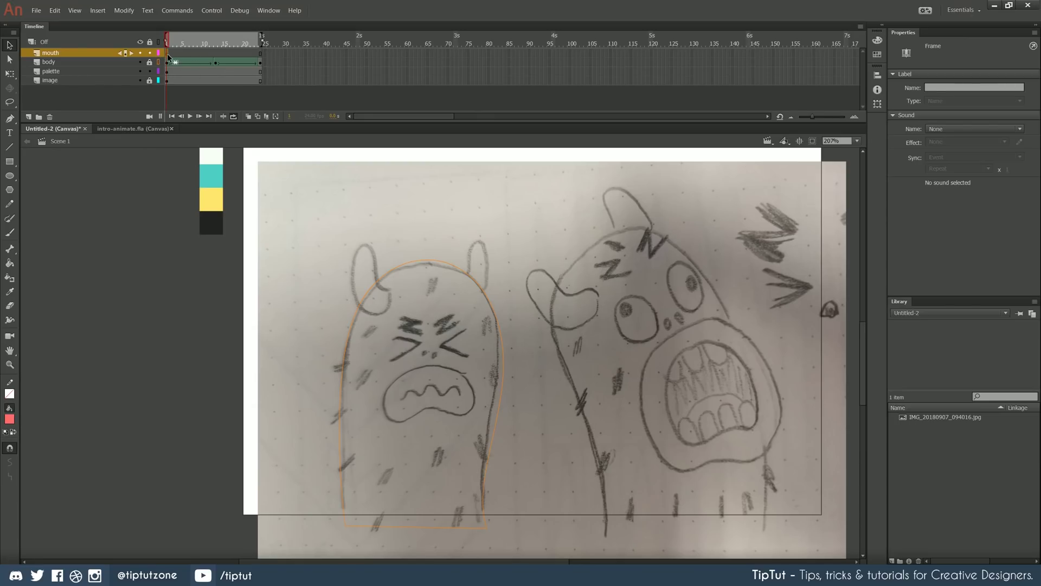
{"action": "left_click", "coordinate": [10, 118]}
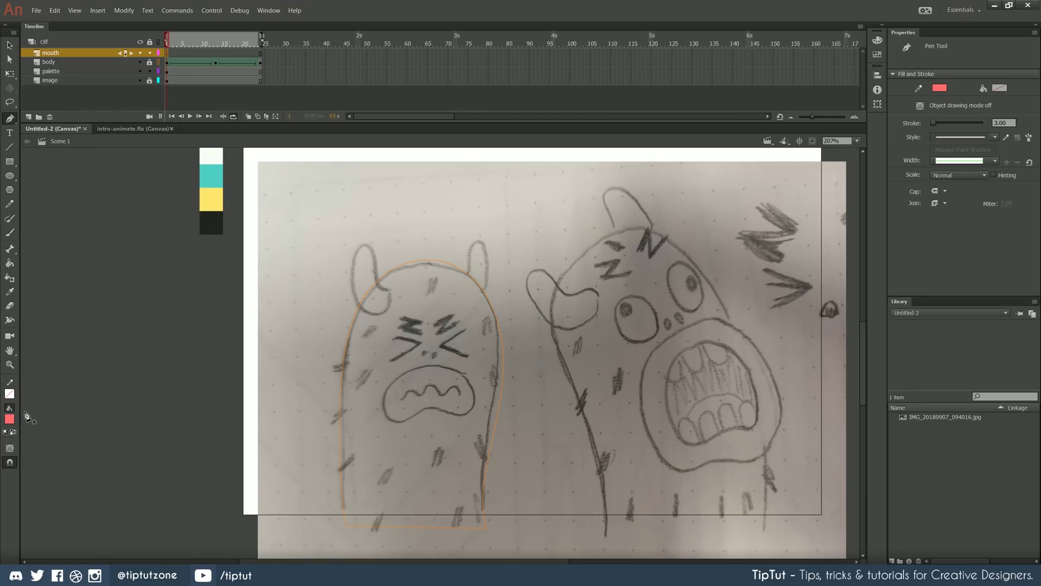
{"action": "left_click", "coordinate": [941, 89]}
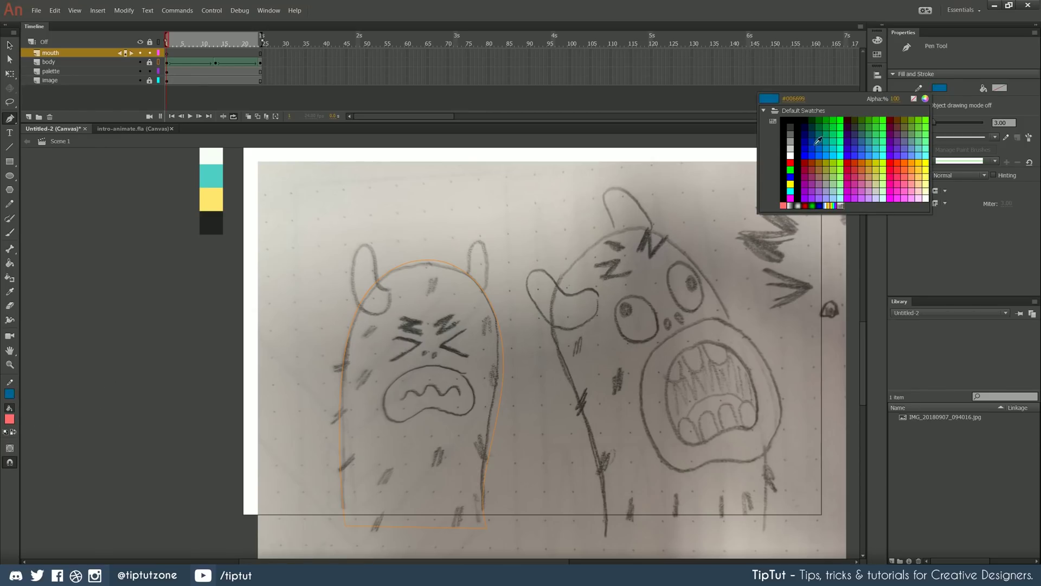
{"action": "left_click", "coordinate": [212, 193]}
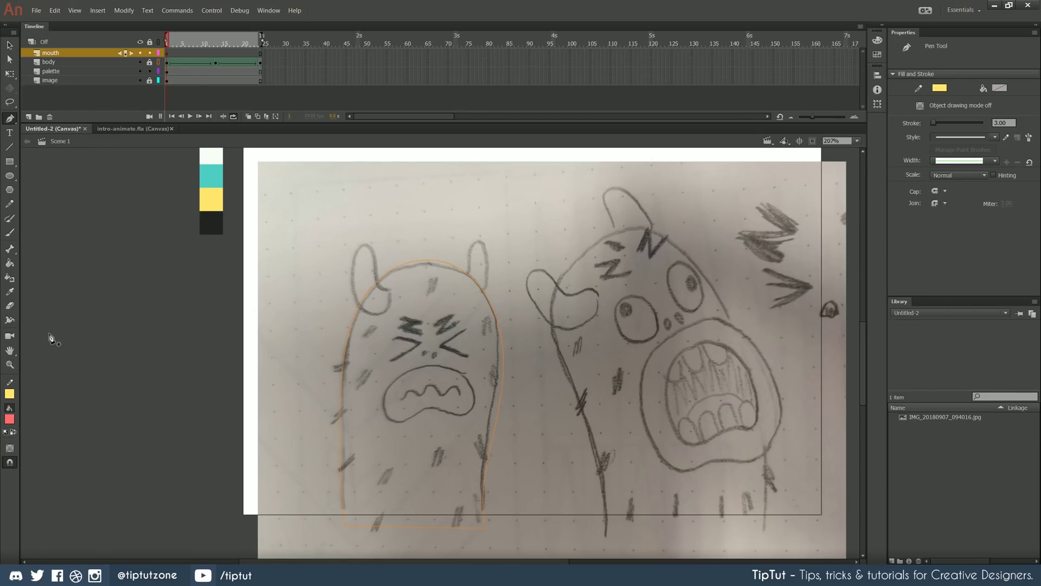
{"action": "left_click", "coordinate": [437, 363]}
{"action": "mouse_move", "coordinate": [376, 421]}
{"action": "left_mouse_down"}
{"action": "mouse_move", "coordinate": [485, 402]}
{"action": "mouse_move", "coordinate": [481, 370]}
{"action": "left_mouse_up"}
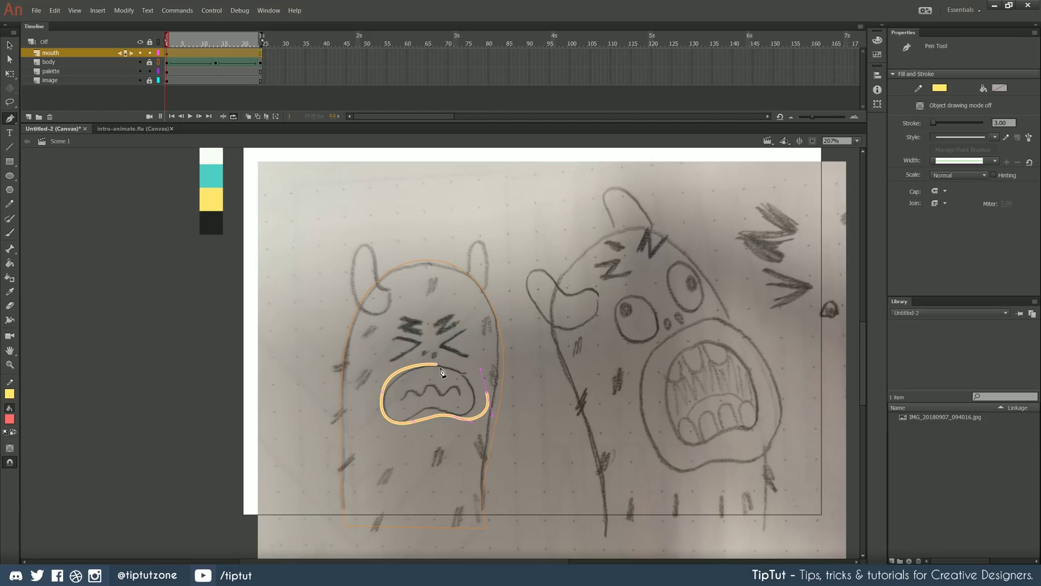
{"action": "left_click", "coordinate": [411, 364]}
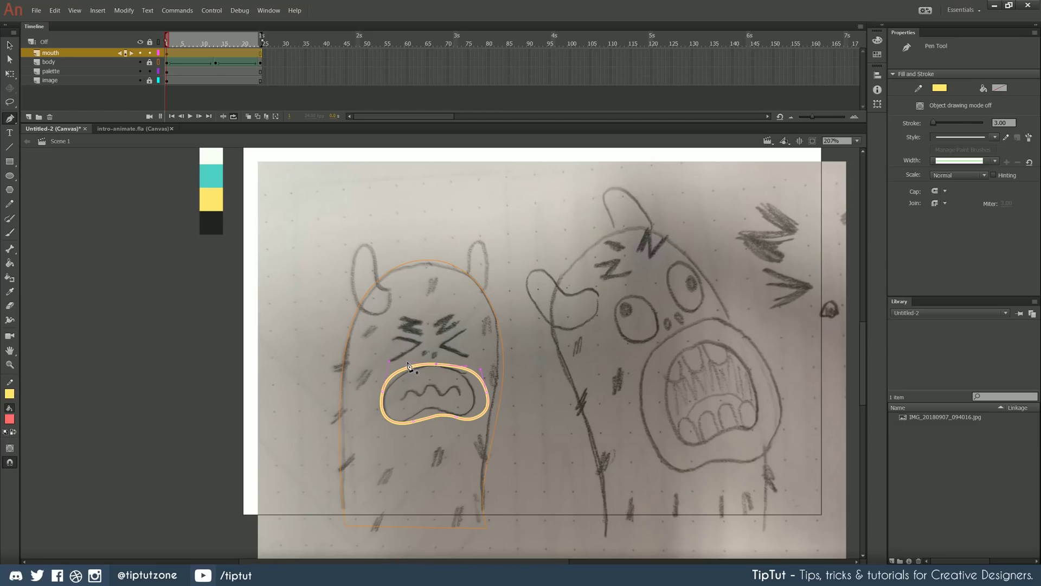
- Show the body layer in full colour again and check the mouth outline against it
{"action": "left_click", "coordinate": [159, 62]}
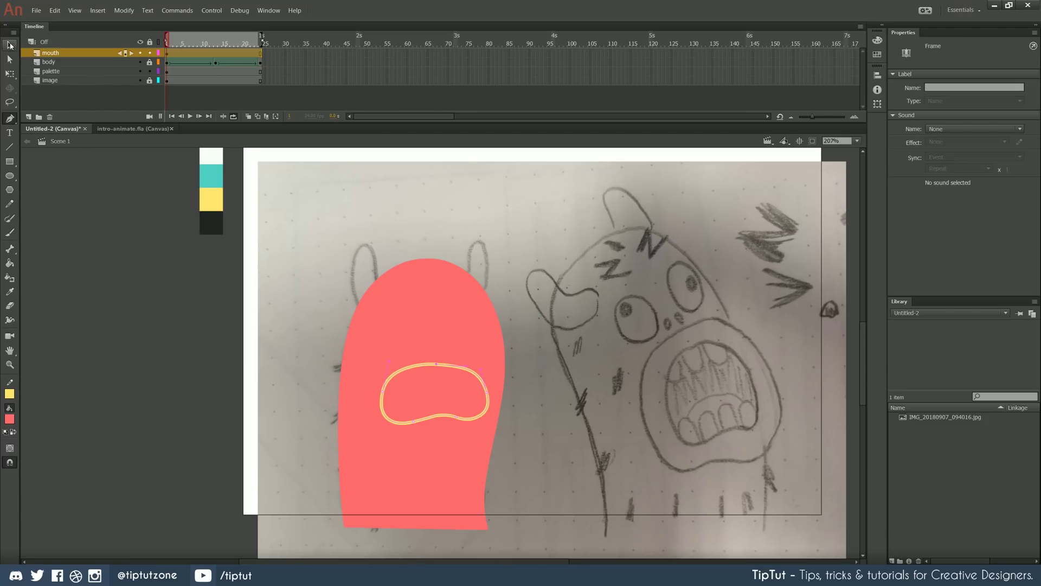
{"action": "left_click", "coordinate": [10, 46]}
{"action": "left_click", "coordinate": [116, 265]}
{"action": "left_click", "coordinate": [458, 368]}
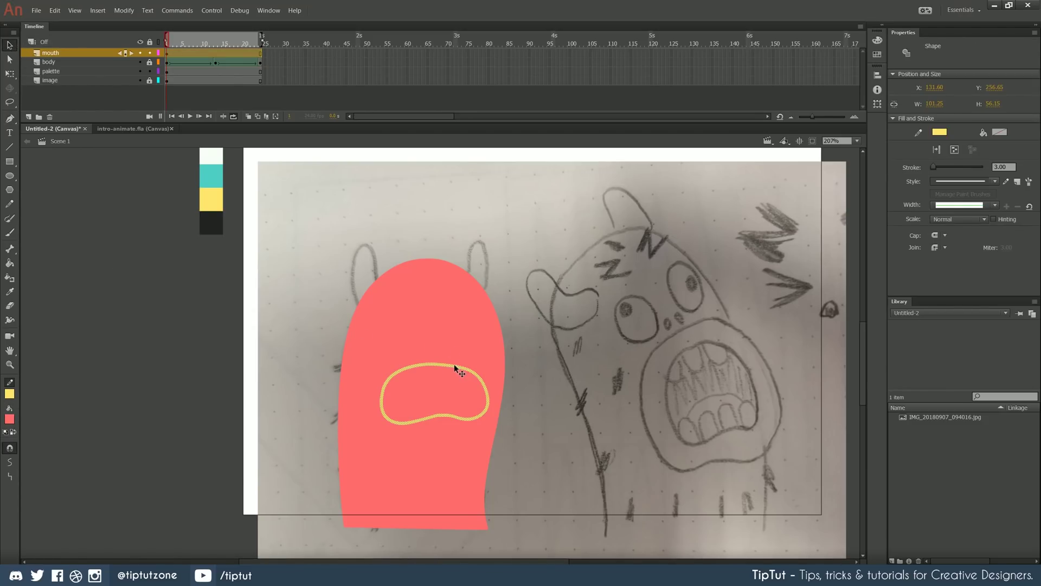
{"action": "left_click", "coordinate": [9, 118]}
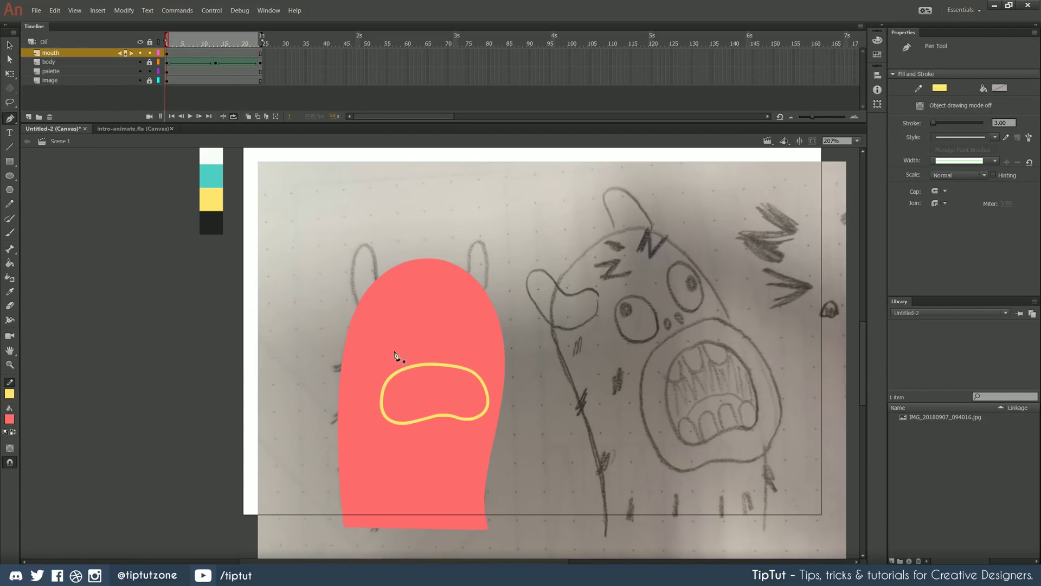
{"action": "key", "text": "v"}
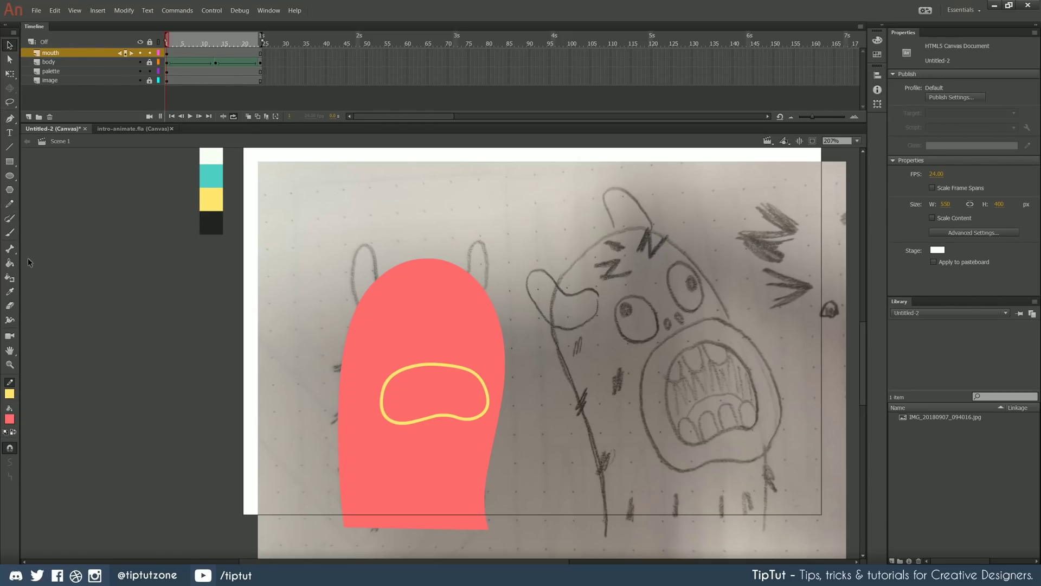
- Fill the mouth with the Paint Bucket, using the same yellow as its outline
{"action": "left_click", "coordinate": [10, 263]}
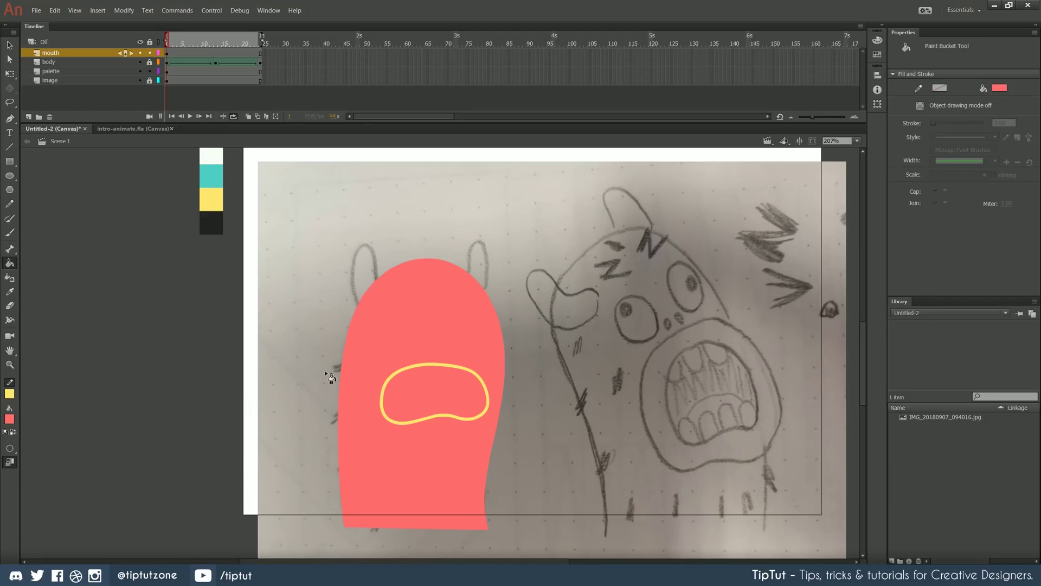
{"action": "left_click", "coordinate": [999, 89]}
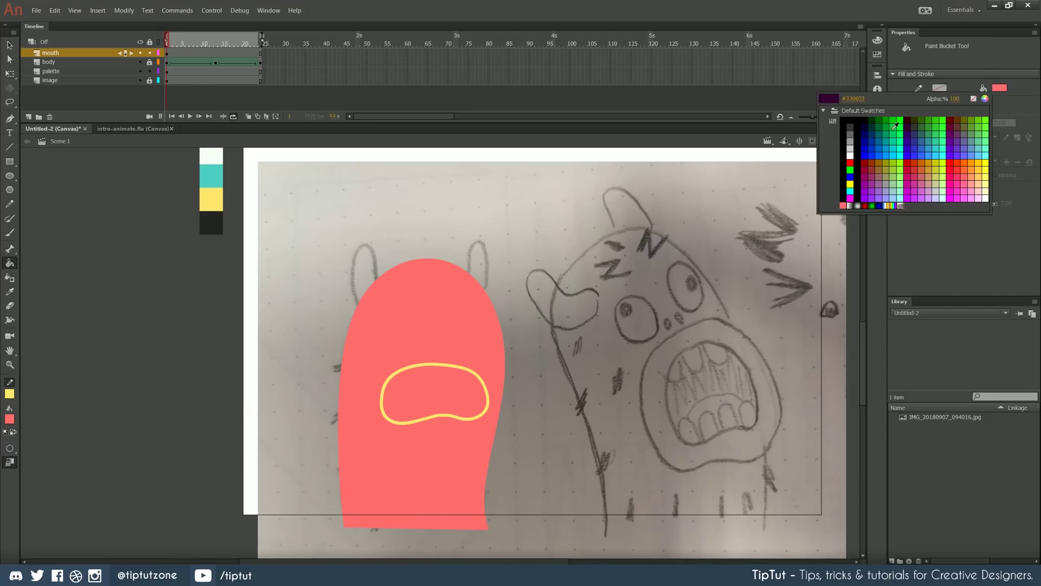
{"action": "left_click", "coordinate": [439, 360]}
{"action": "left_click", "coordinate": [441, 389]}
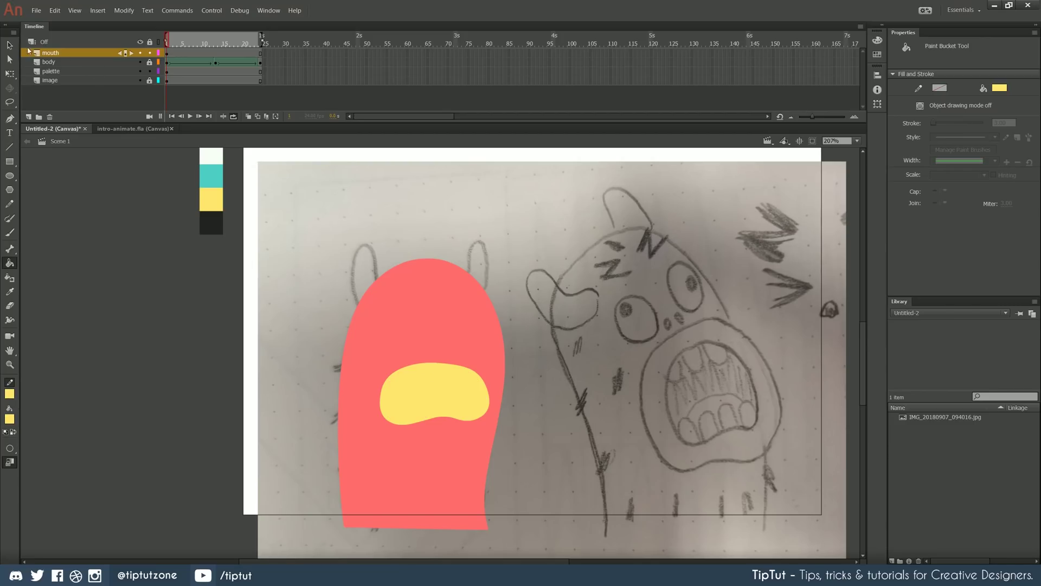
- Select the mouth's fill and outline together and widen the shape to about 108 px with Free Transform
{"action": "left_click", "coordinate": [9, 74]}
{"action": "left_click", "coordinate": [410, 378]}
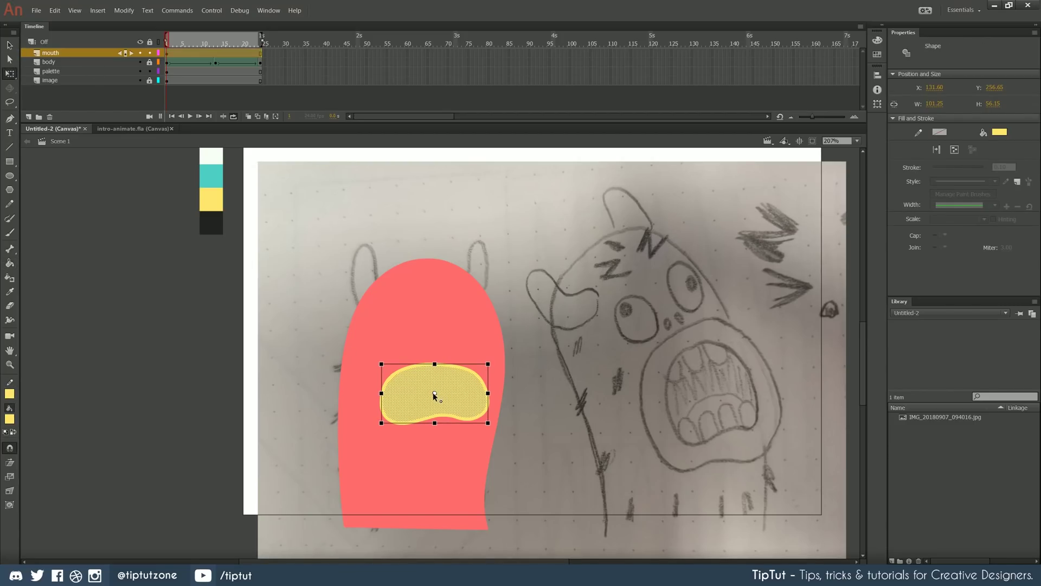
{"action": "key", "text": "Escape"}
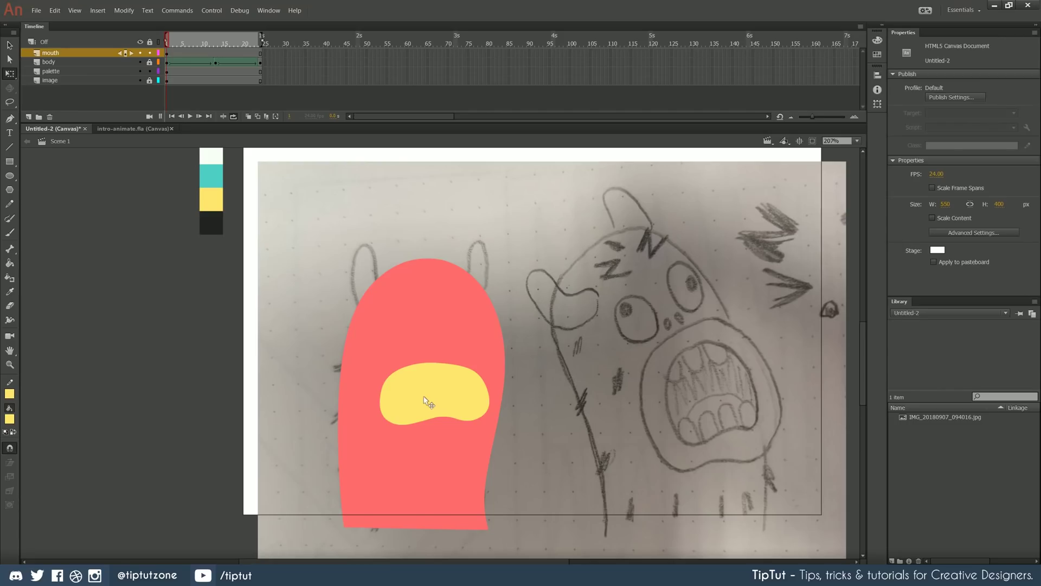
{"action": "left_click", "coordinate": [424, 397]}
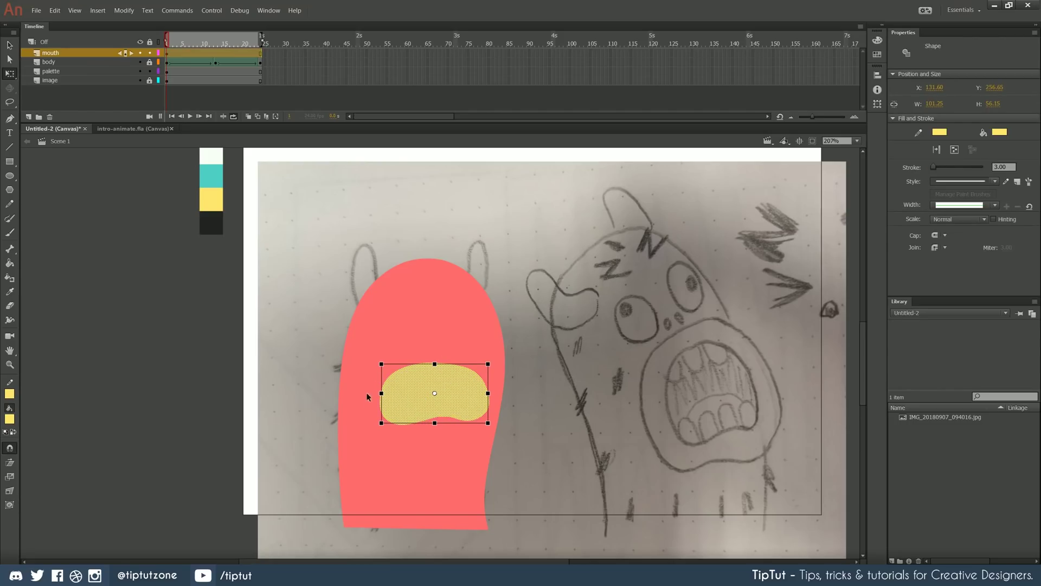
{"action": "left_click_drag", "start_coordinate": [427, 399], "coordinate": [403, 404]}
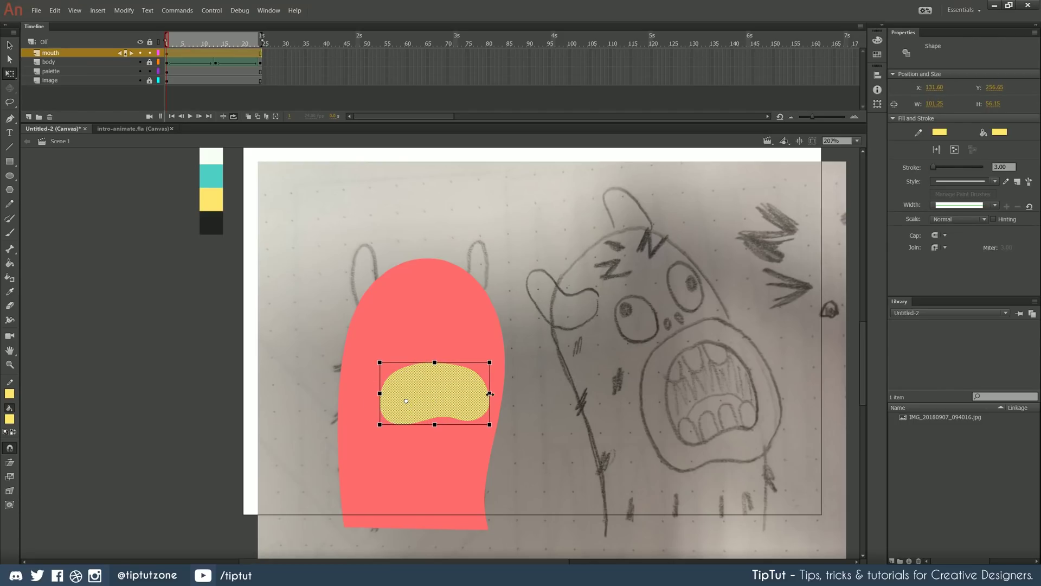
{"action": "left_click_drag", "start_coordinate": [490, 394], "coordinate": [495, 394]}
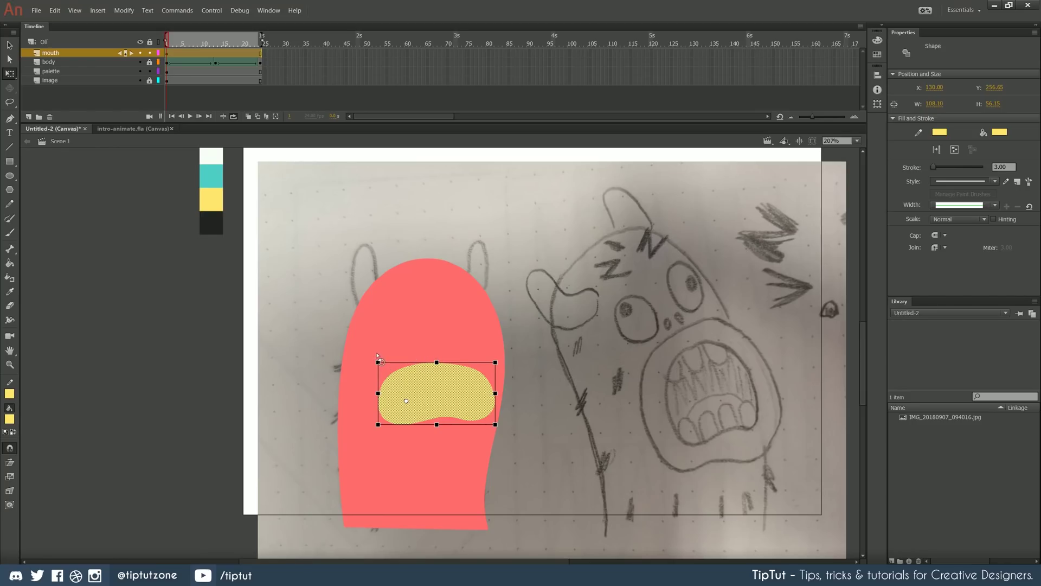
- Rotate the mouth slightly clockwise and move it slightly up on the face
{"action": "left_click_drag", "start_coordinate": [505, 428], "coordinate": [508, 437]}
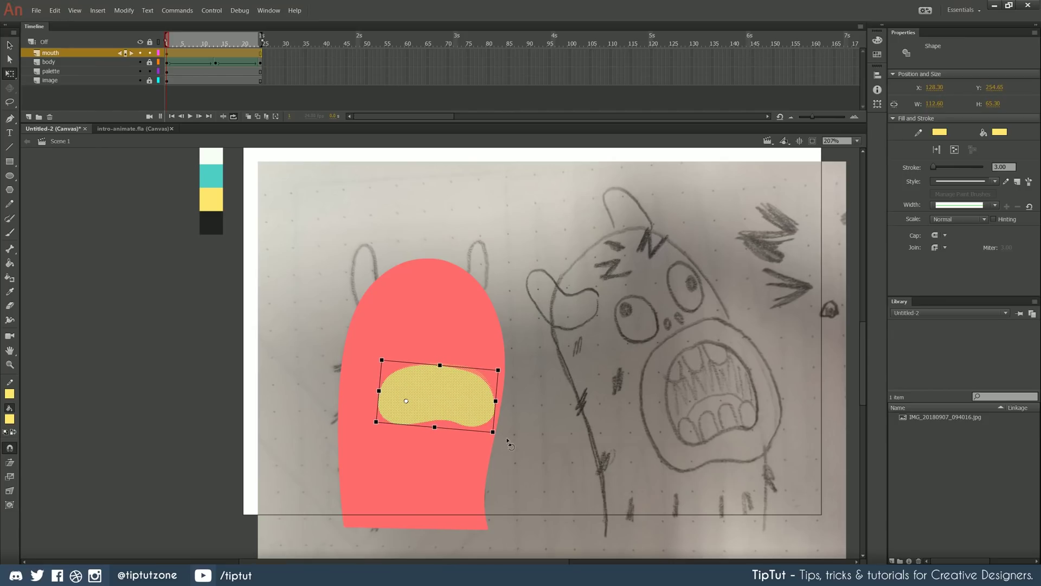
{"action": "left_click_drag", "start_coordinate": [436, 389], "coordinate": [440, 382]}
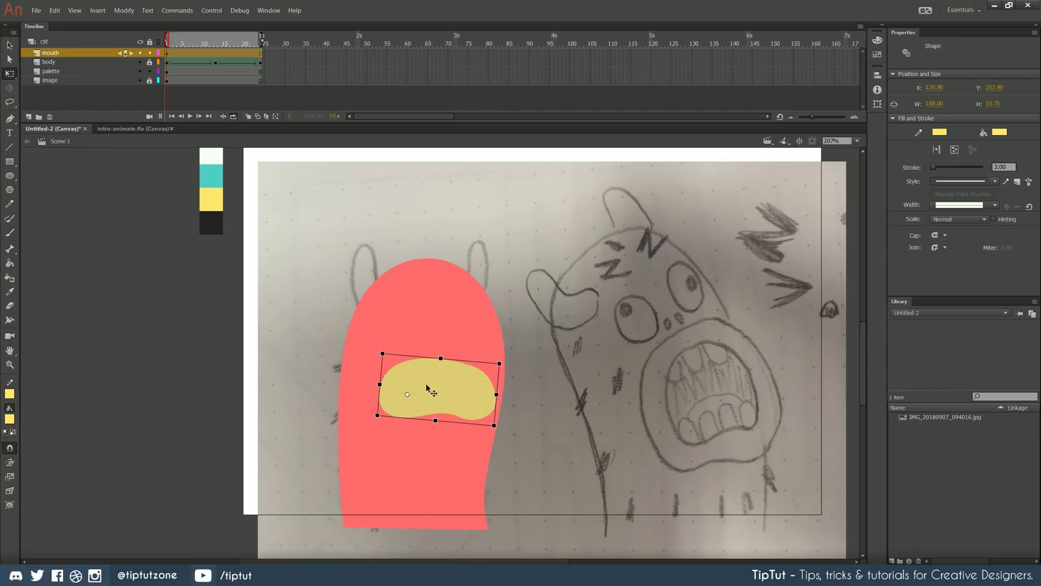
{"action": "left_click", "coordinate": [199, 359]}
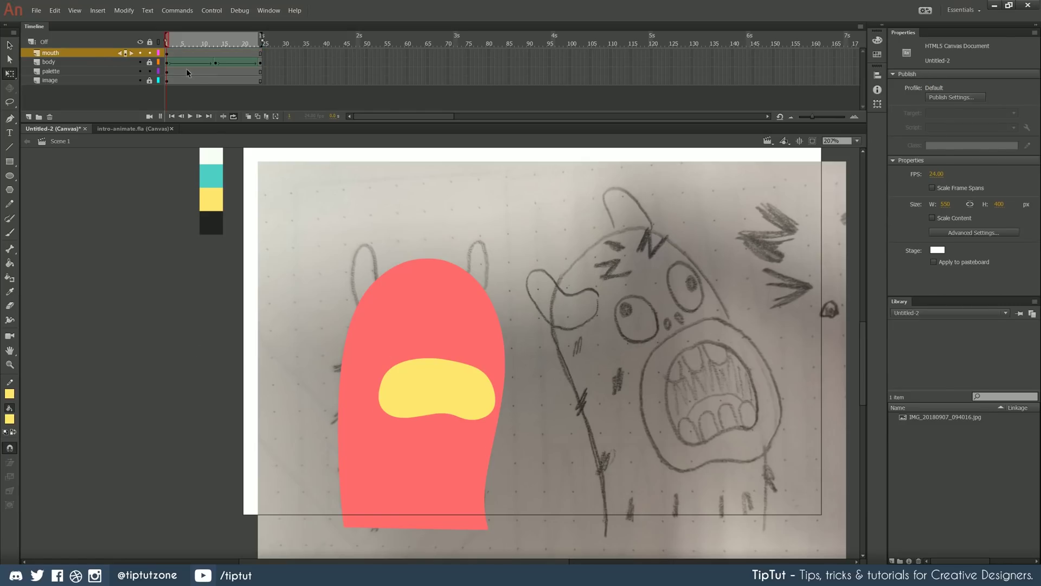
- Insert keyframes on the mouth layer at frames 24 and 13, and delete the mouth shape from frame 13
{"action": "left_click", "coordinate": [259, 52]}
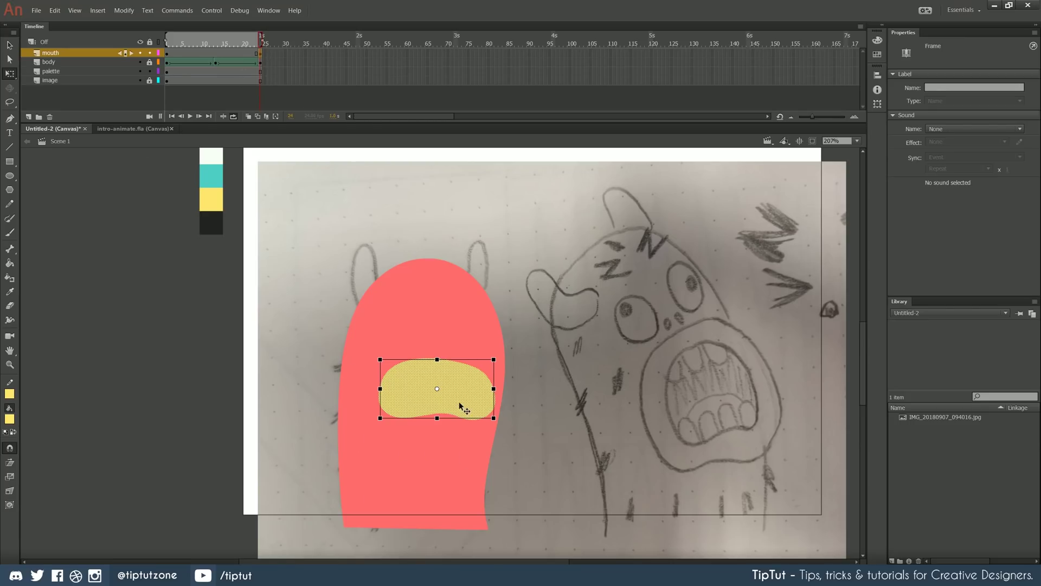
{"action": "left_click", "coordinate": [215, 55]}
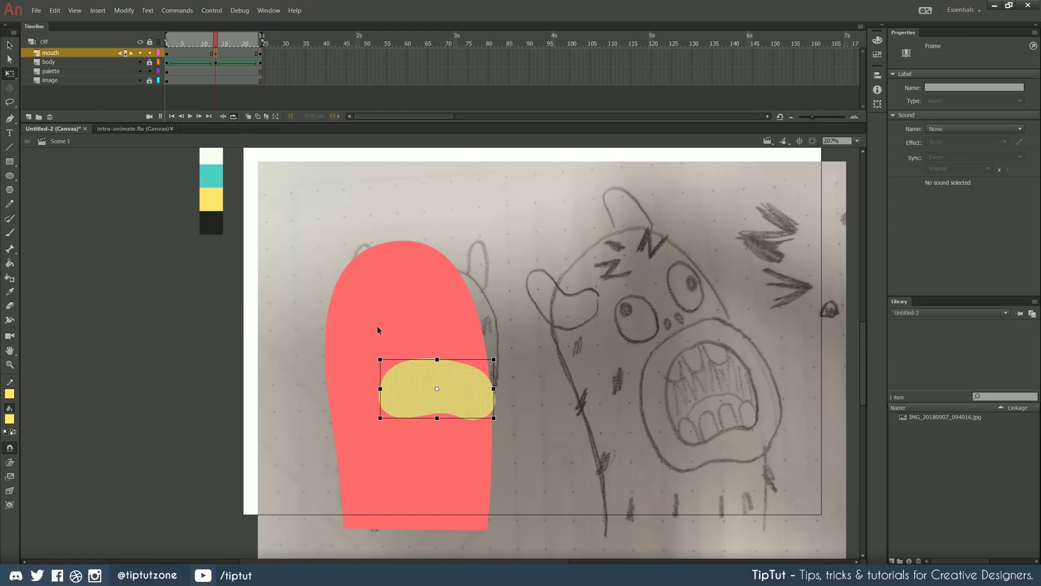
{"action": "key", "text": "Delete"}
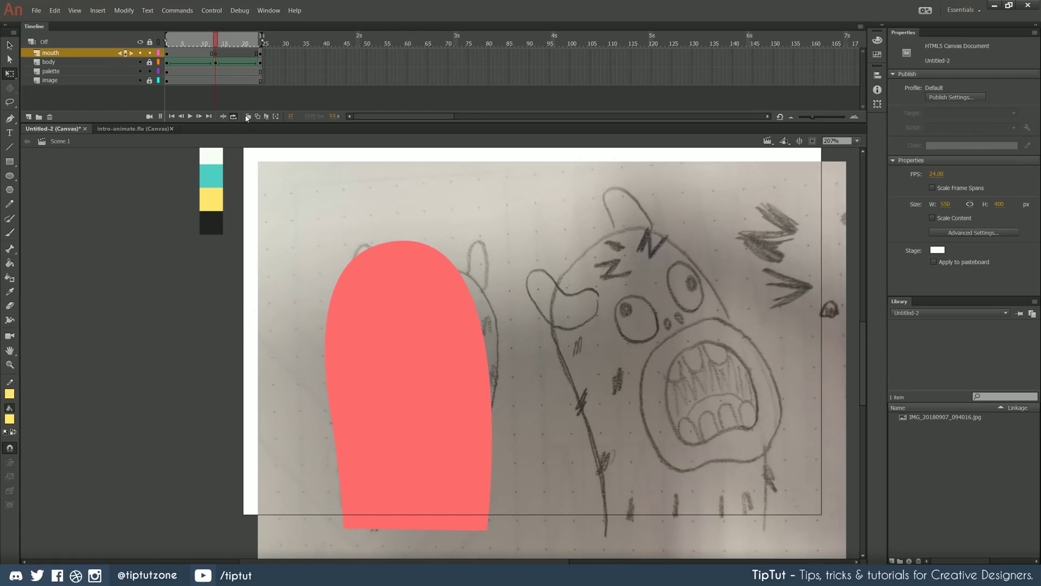
- Turn on onion skinning and draw a closed open-mouth outline with the Pen tool at frame 13, around the ghosted mouth
{"action": "left_click", "coordinate": [248, 117]}
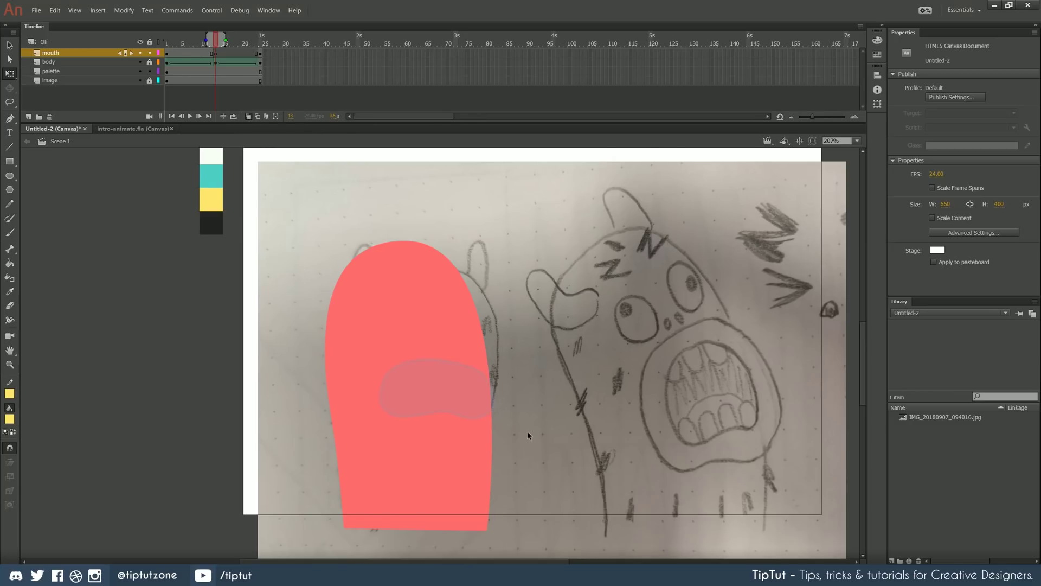
{"action": "left_click", "coordinate": [9, 119]}
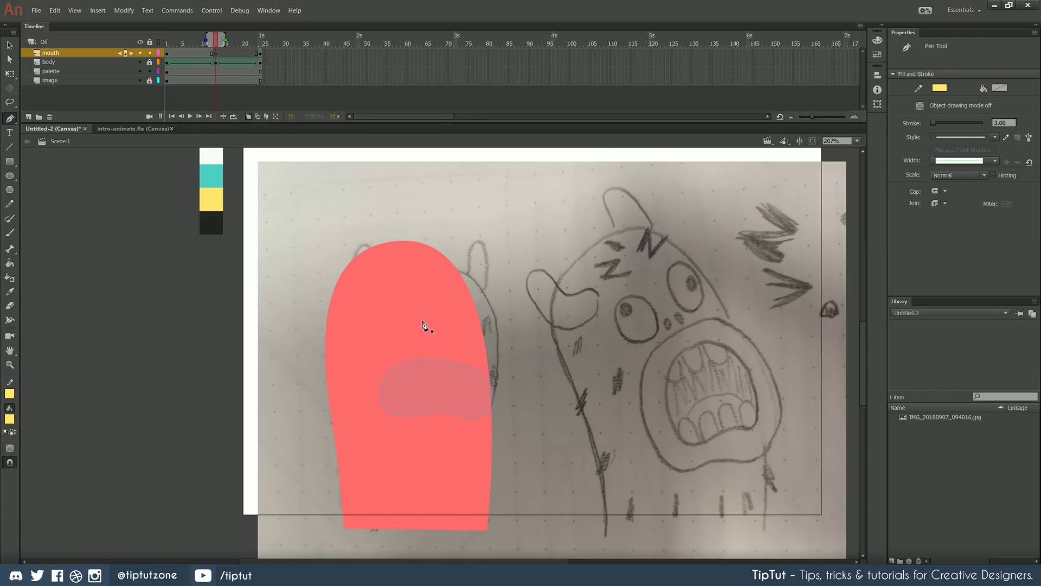
{"action": "left_click", "coordinate": [420, 325]}
{"action": "left_click_drag", "start_coordinate": [377, 447], "coordinate": [377, 447]}
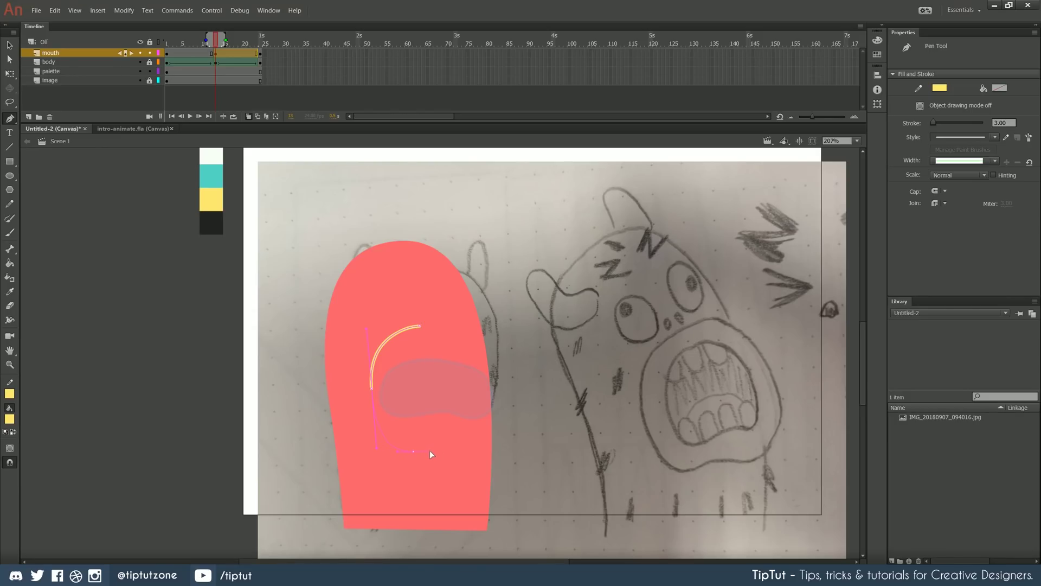
{"action": "left_click_drag", "start_coordinate": [432, 449], "coordinate": [491, 433]}
{"action": "left_click_drag", "start_coordinate": [495, 365], "coordinate": [487, 320]}
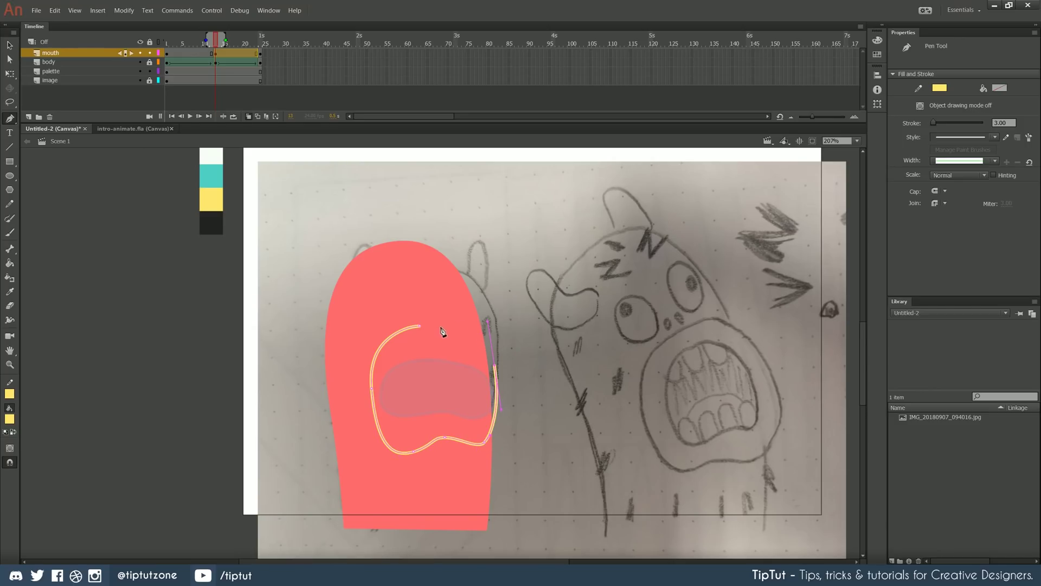
{"action": "left_click", "coordinate": [401, 326]}
- Adjust the top and lower-right curves of the open-mouth outline and fill it with the same yellow
{"action": "key", "text": "a"}
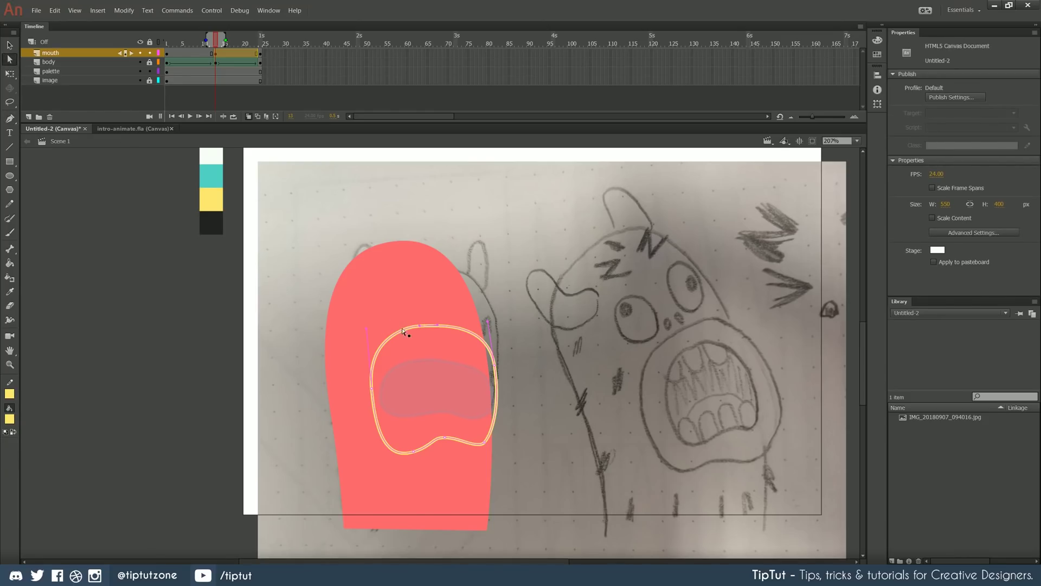
{"action": "left_click_drag", "start_coordinate": [420, 325], "coordinate": [429, 326]}
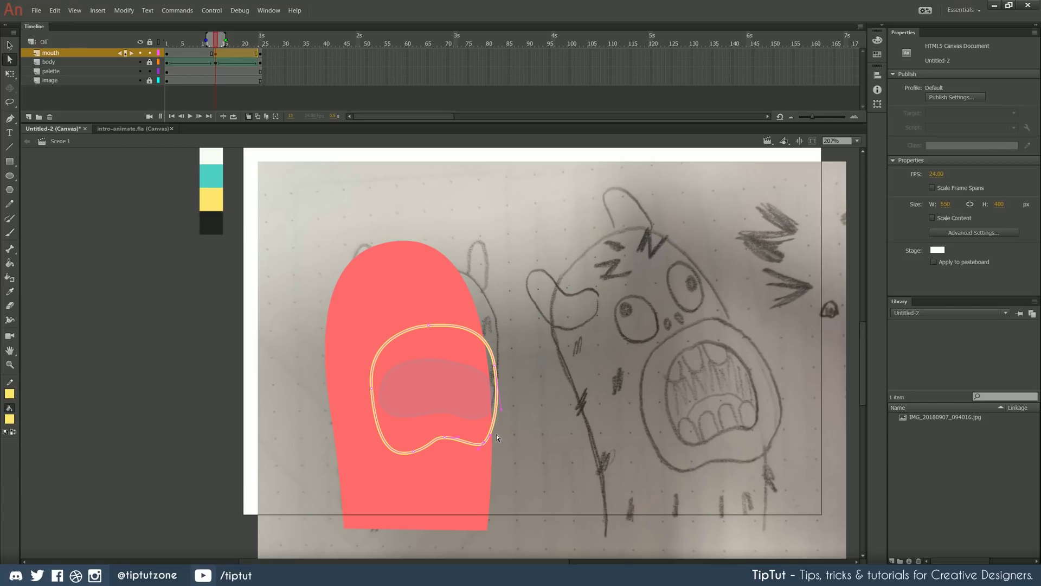
{"action": "left_click_drag", "start_coordinate": [491, 434], "coordinate": [499, 436]}
{"action": "left_click", "coordinate": [445, 437]}
{"action": "left_click", "coordinate": [61, 174]}
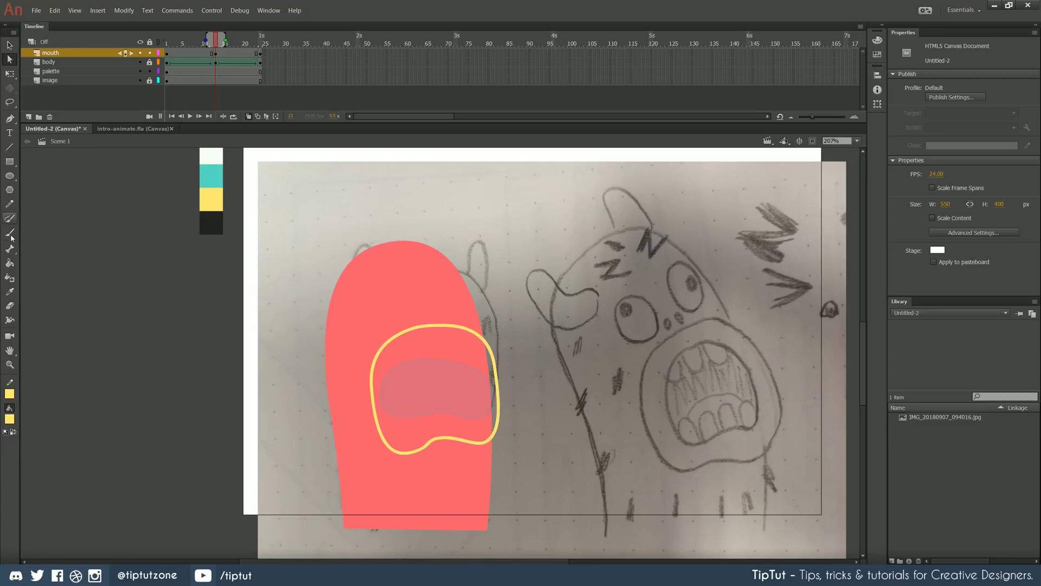
{"action": "left_click", "coordinate": [15, 265]}
{"action": "left_click", "coordinate": [442, 389]}
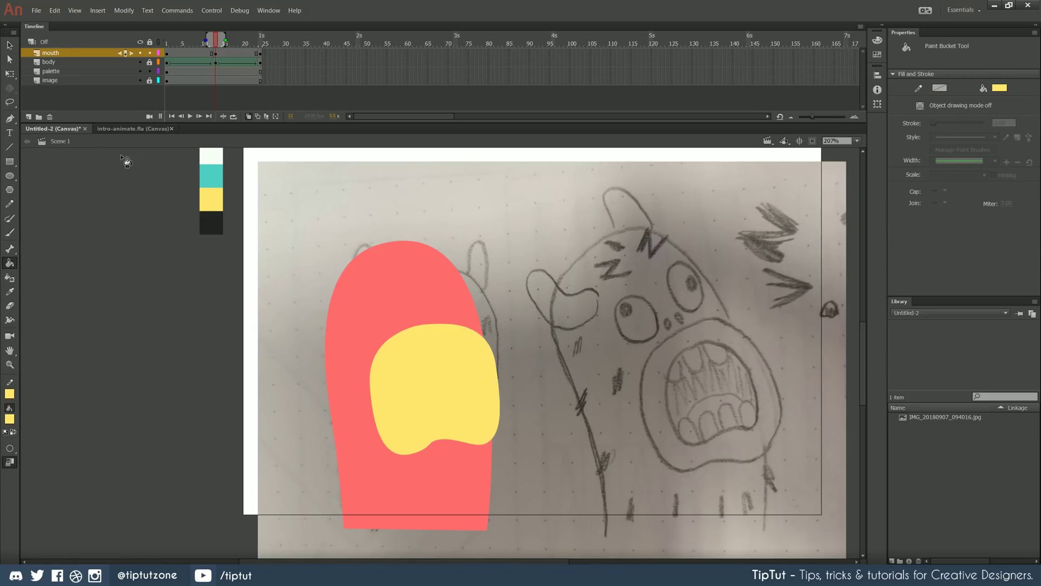
- Smooth the notch in the open mouth's lower edge by moving its anchor point and curve handle
{"action": "left_click", "coordinate": [10, 60]}
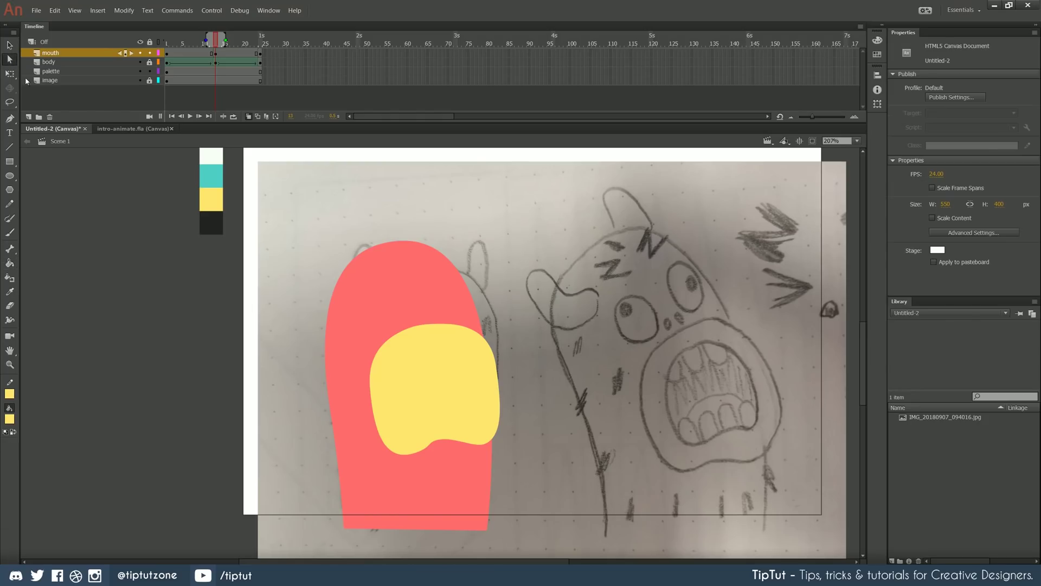
{"action": "left_click", "coordinate": [440, 445]}
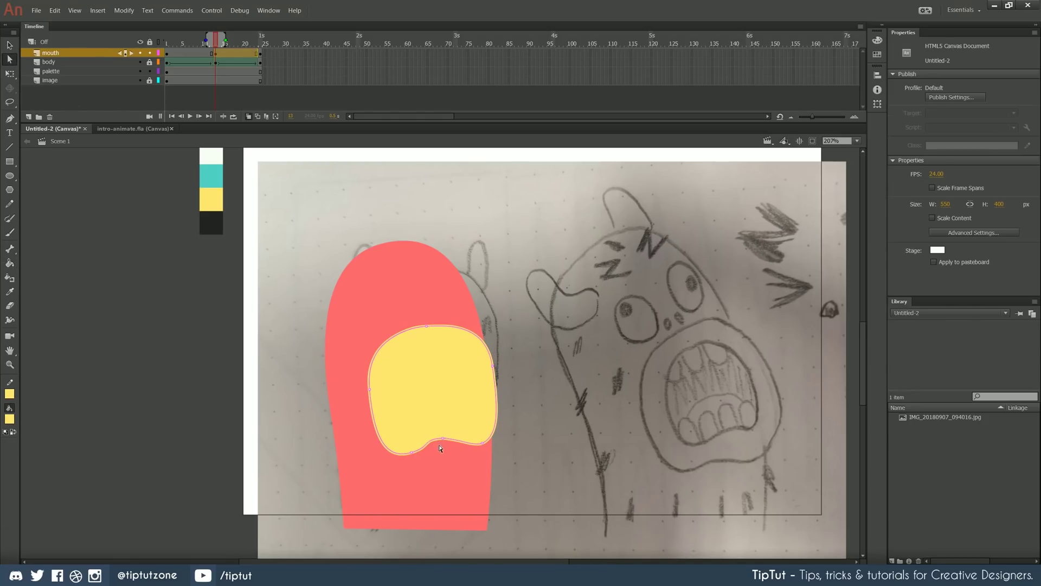
{"action": "left_click", "coordinate": [437, 449]}
{"action": "left_click", "coordinate": [440, 444]}
{"action": "left_click_drag", "start_coordinate": [444, 439], "coordinate": [448, 442]}
{"action": "left_click_drag", "start_coordinate": [448, 446], "coordinate": [450, 449]}
{"action": "left_click", "coordinate": [165, 358]}
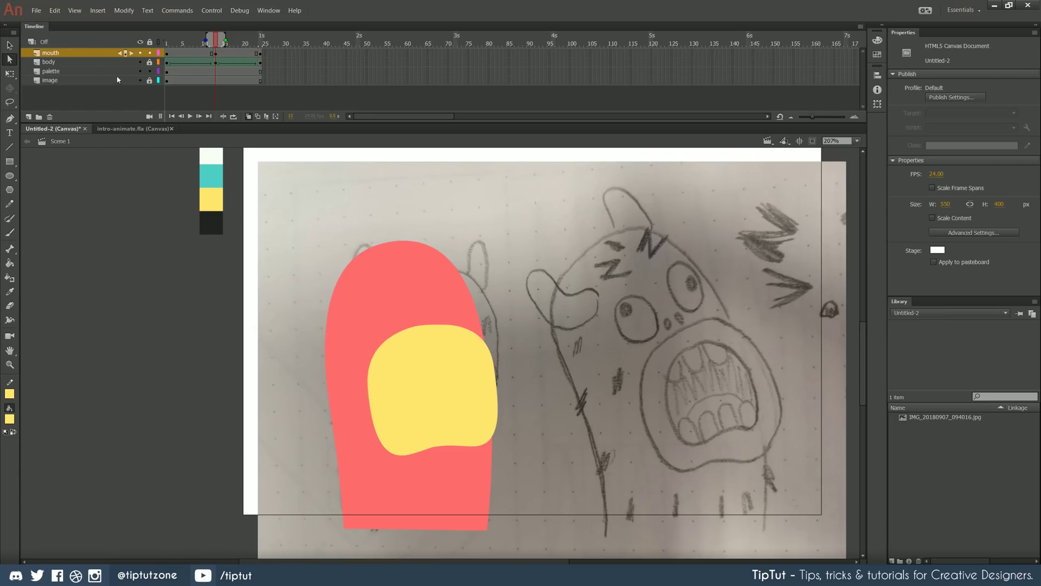
- Compare the closed mouth at frame 1 with the open mouth at frame 13
{"action": "key", "text": "v"}
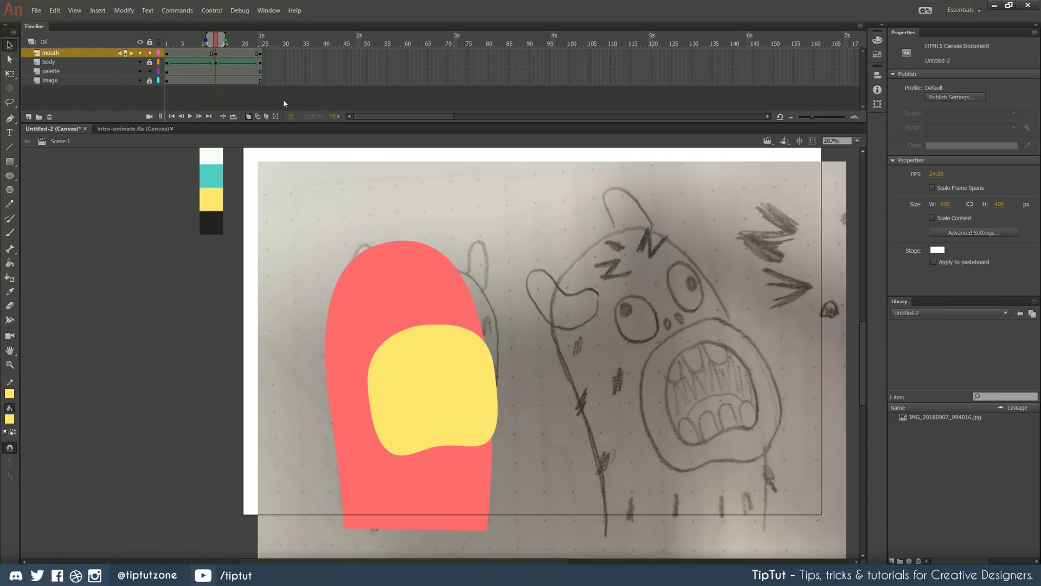
{"action": "key", "text": "comma"}
{"action": "key", "text": "period"}
{"action": "key", "text": "comma"}
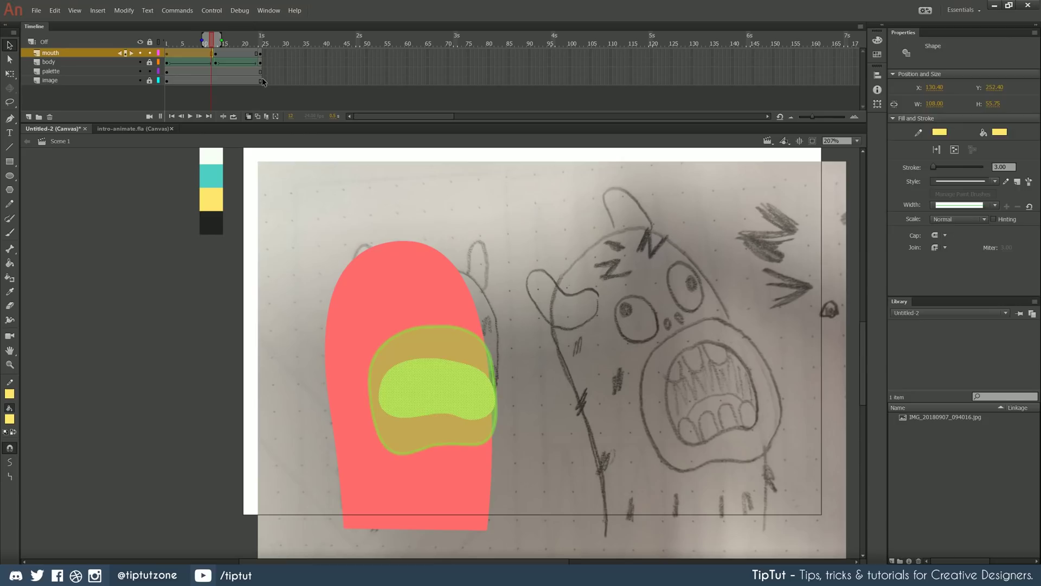
{"action": "key", "text": "period"}
{"action": "left_click", "coordinate": [168, 53]}
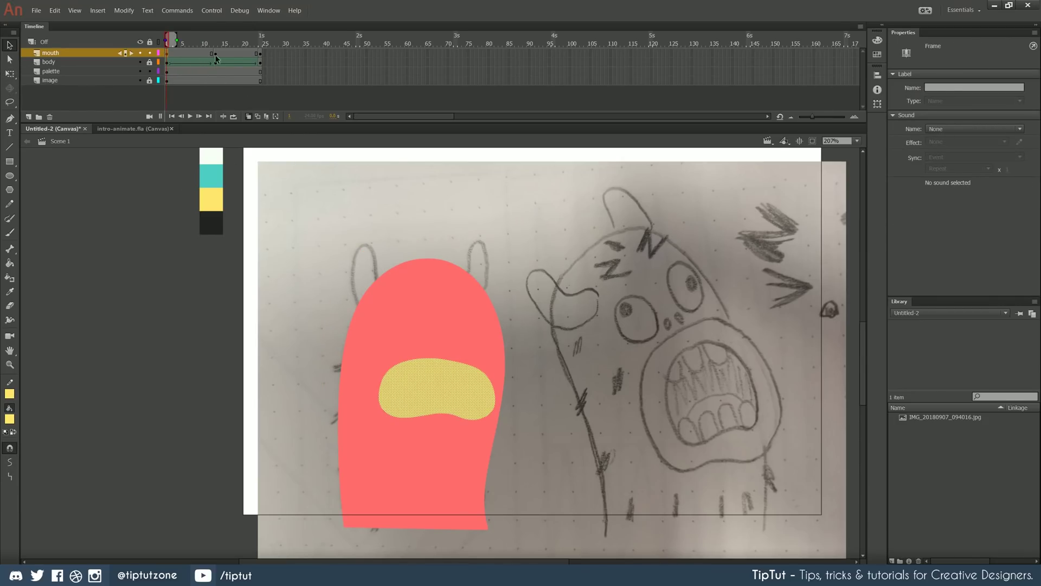
{"action": "left_click", "coordinate": [215, 56]}
{"action": "left_click", "coordinate": [167, 57]}
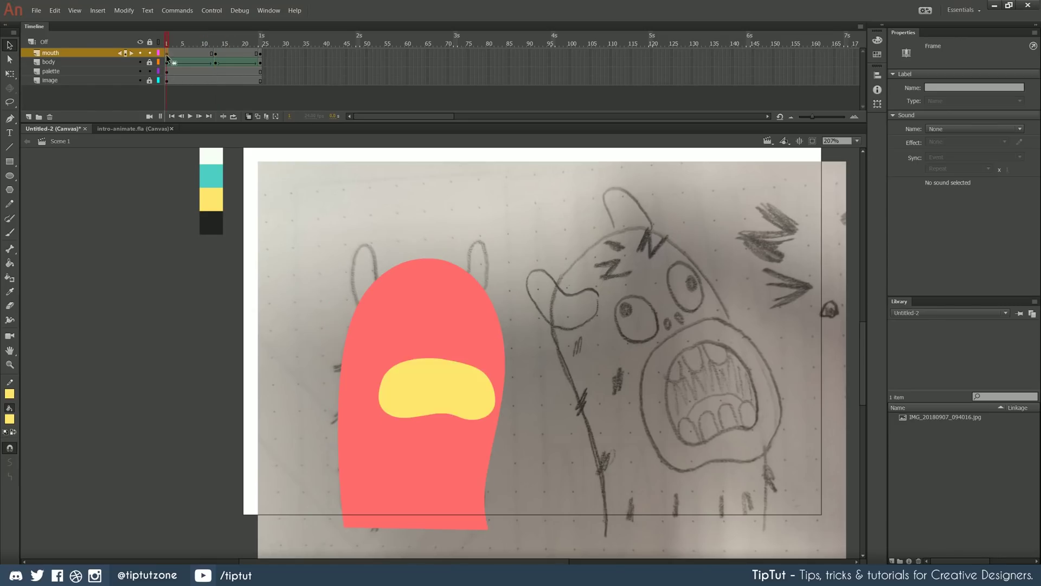
{"action": "left_click", "coordinate": [214, 52]}
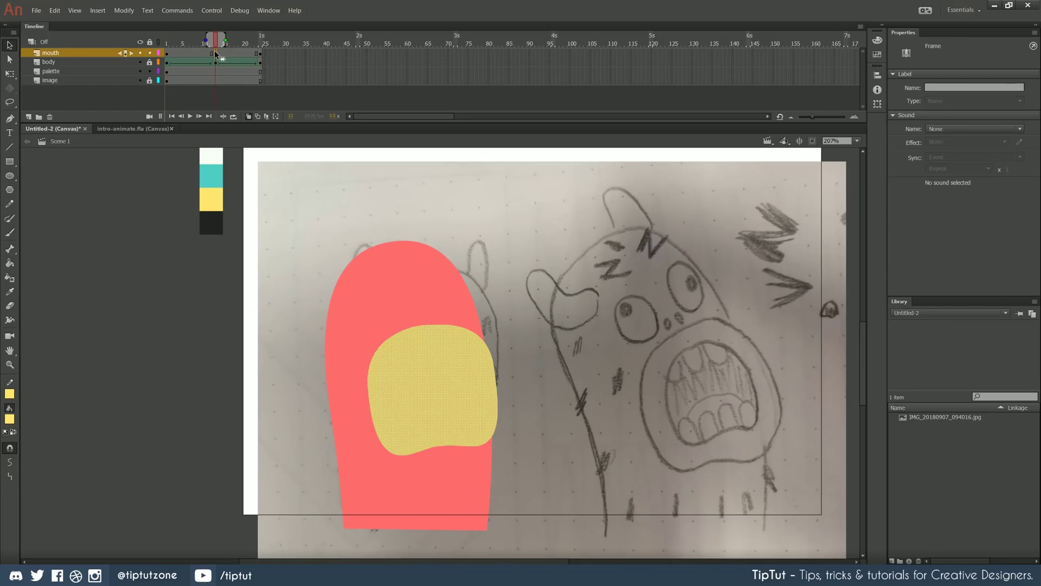
{"action": "key", "text": "."}
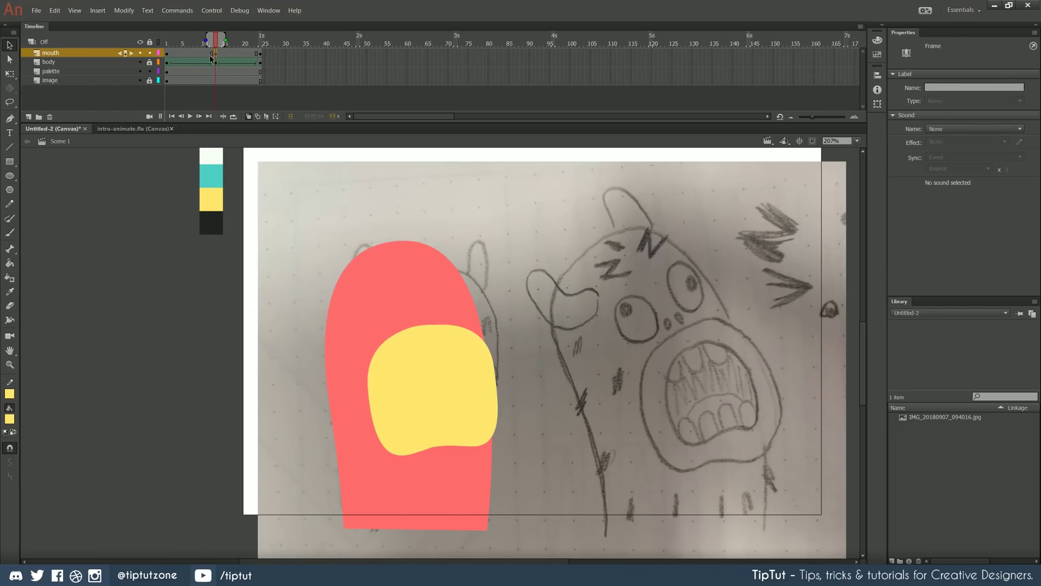
- Create shape tweens on the mouth layer between frames 1 and 13 and between frames 13 and 24
{"action": "left_click", "coordinate": [200, 55]}
{"action": "right_click", "coordinate": [184, 53]}
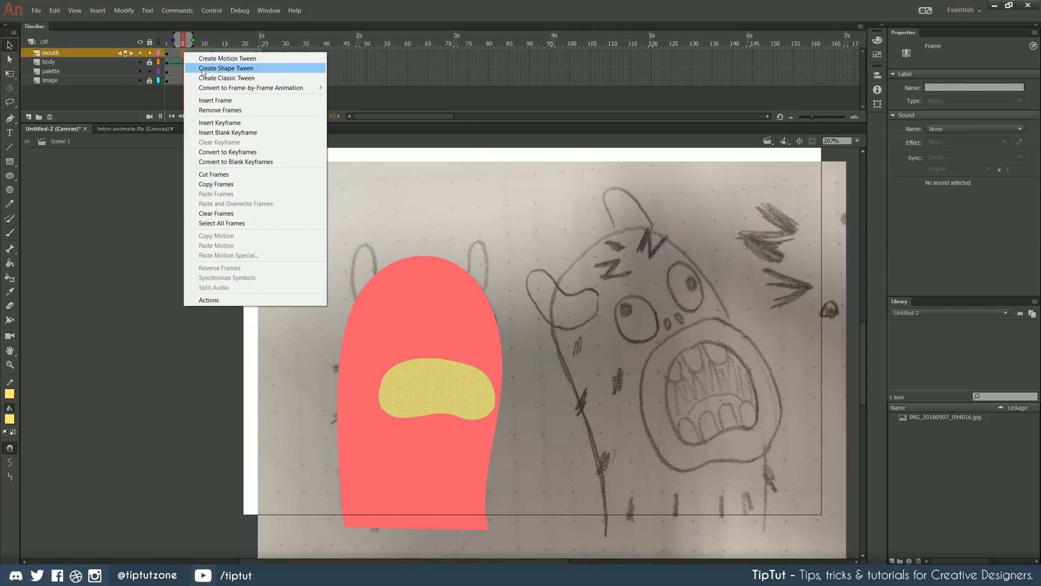
{"action": "left_click", "coordinate": [204, 69]}
{"action": "right_click", "coordinate": [226, 53]}
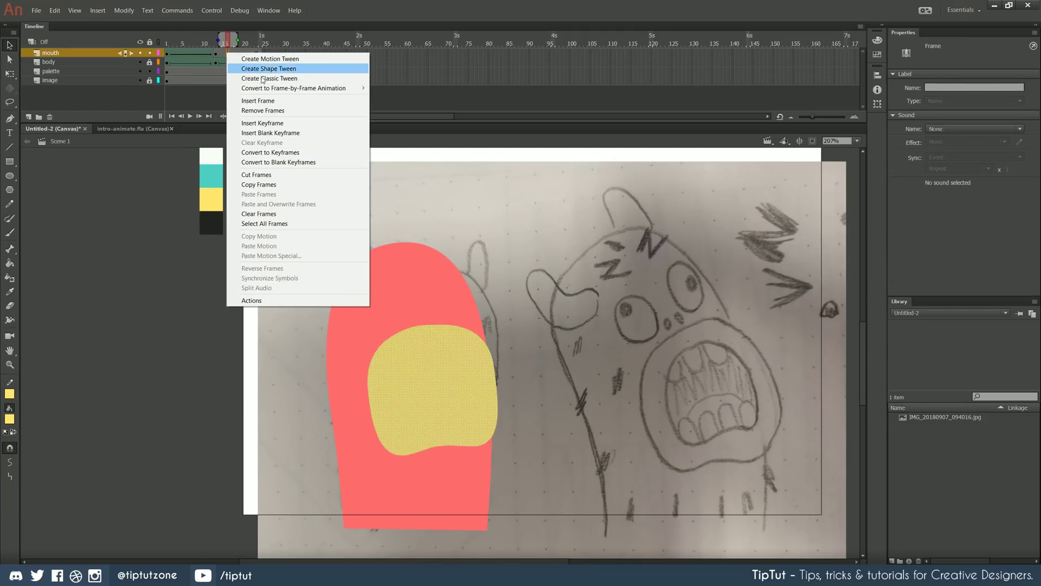
{"action": "left_click", "coordinate": [260, 74]}
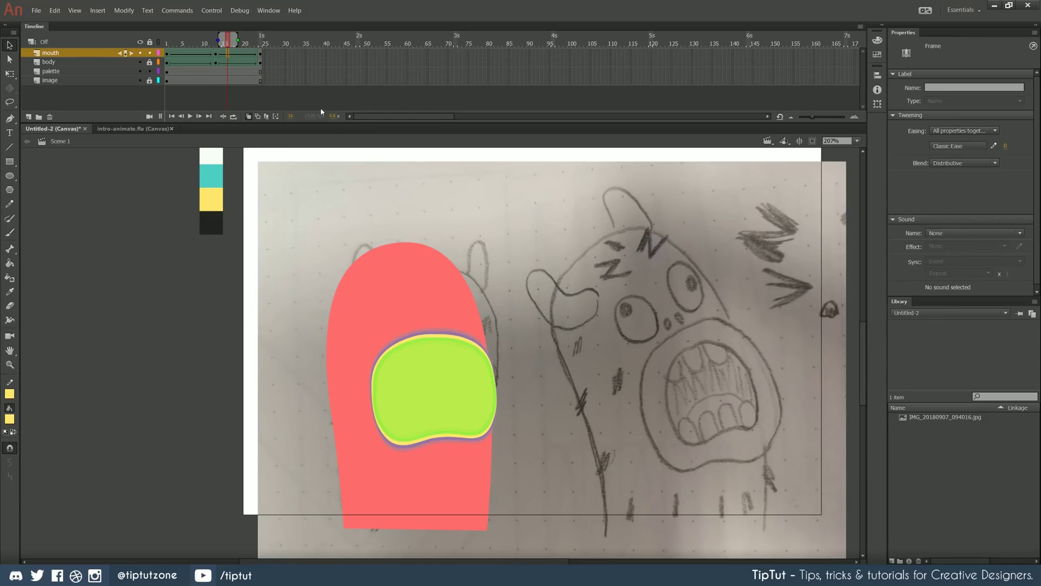
- Turn off onion skinning and play back the mouth animation together with the body
{"action": "key", "text": "comma"}
{"action": "key", "text": "comma"}
{"action": "key", "text": "comma"}
{"action": "key", "text": "comma"}
{"action": "key", "text": "comma"}
{"action": "key", "text": "comma"}
{"action": "key", "text": "comma"}
{"action": "key", "text": "comma"}
{"action": "key", "text": "comma"}
{"action": "key", "text": "comma"}
{"action": "key", "text": "comma"}
{"action": "key", "text": "comma"}
{"action": "key", "text": "comma"}
{"action": "key", "text": "comma"}
{"action": "key", "text": "comma"}
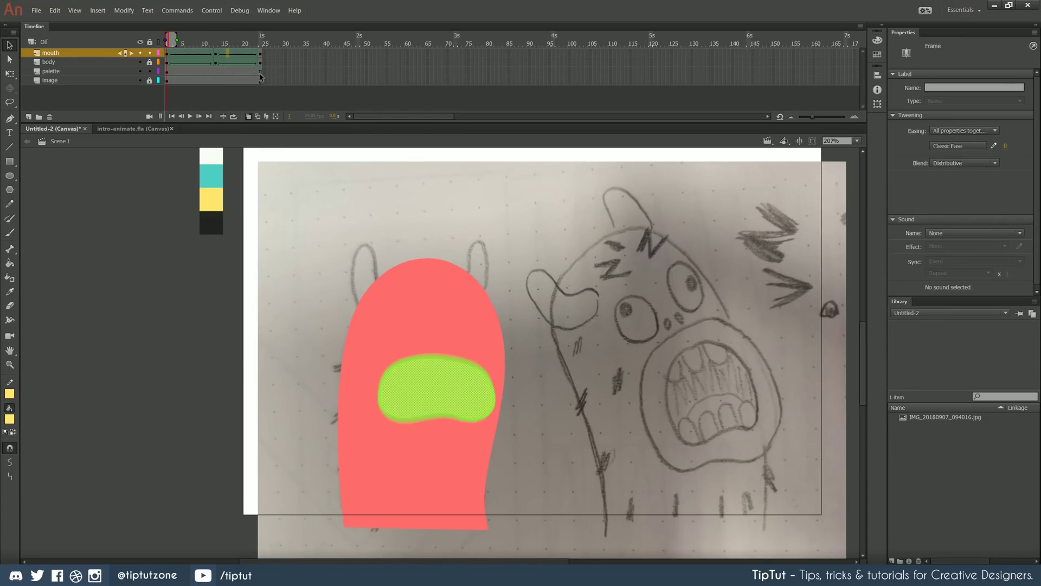
{"action": "key", "text": "period"}
{"action": "key", "text": "Return"}
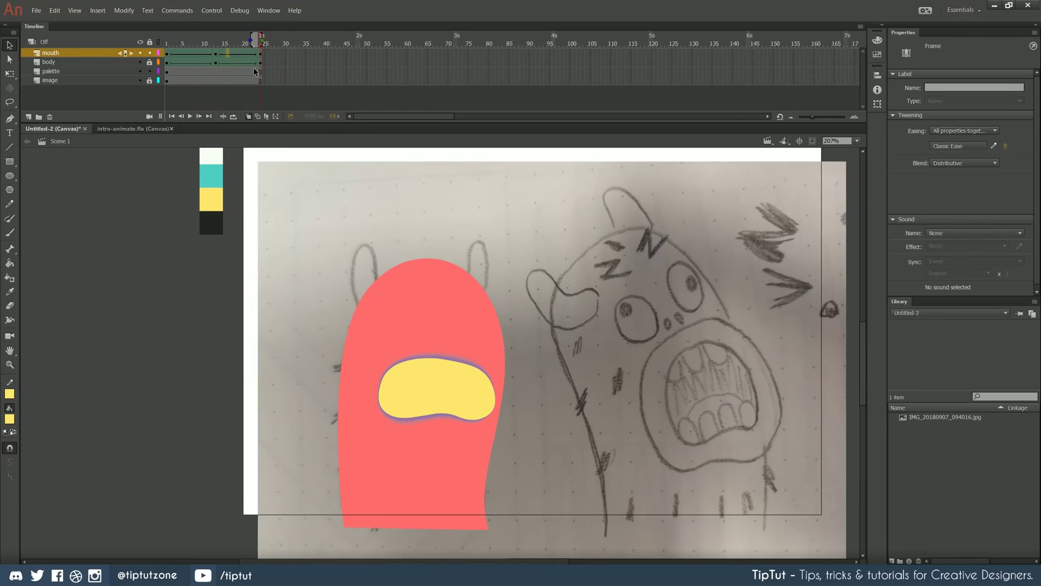
{"action": "key", "text": "Return"}
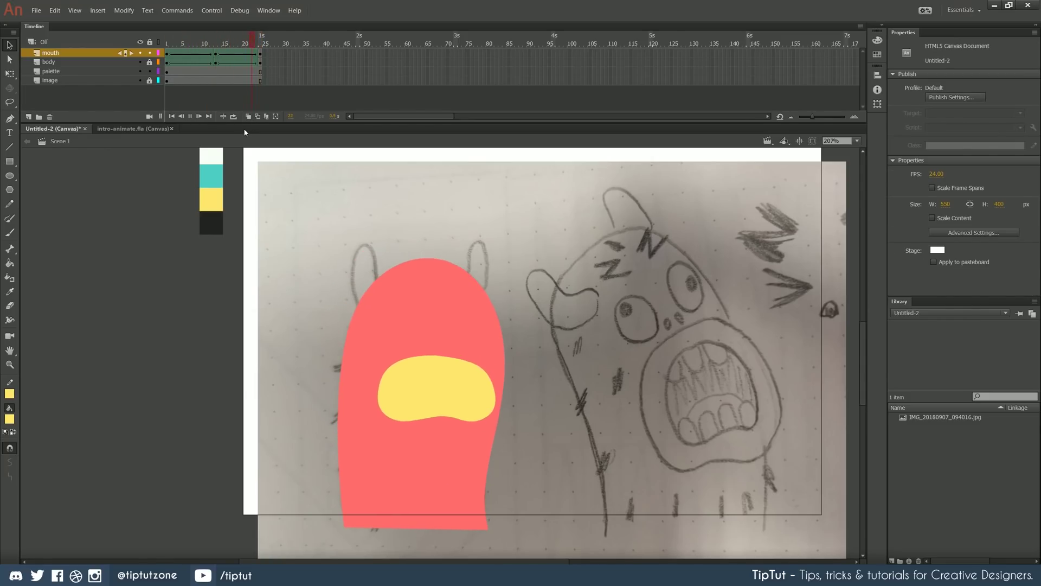
{"action": "key", "text": "Return"}
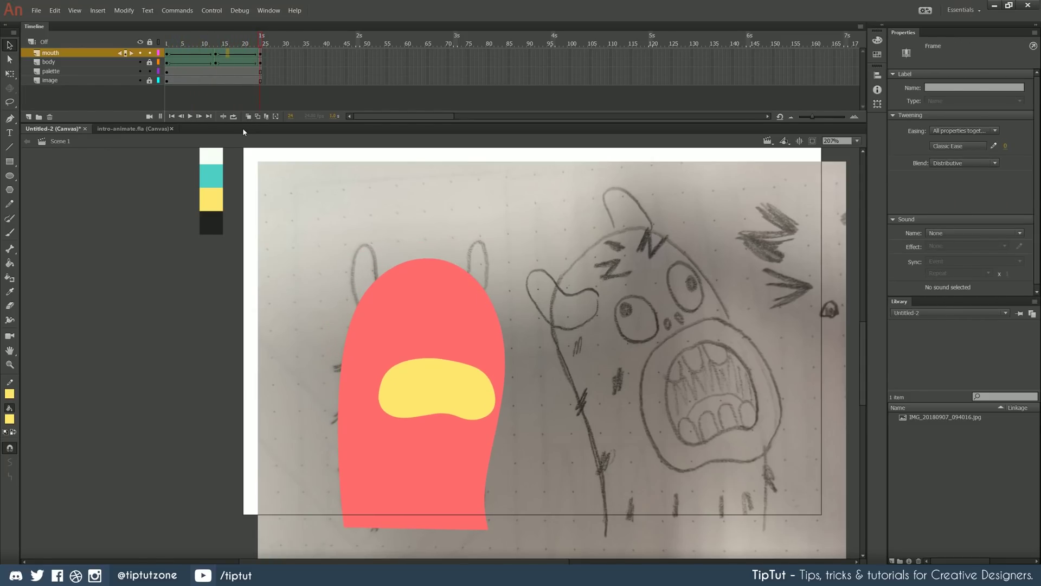
- Apply Cubic EaseInOut easing to all tweened frames of the mouth layer and play the animation
{"action": "left_click", "coordinate": [182, 53]}
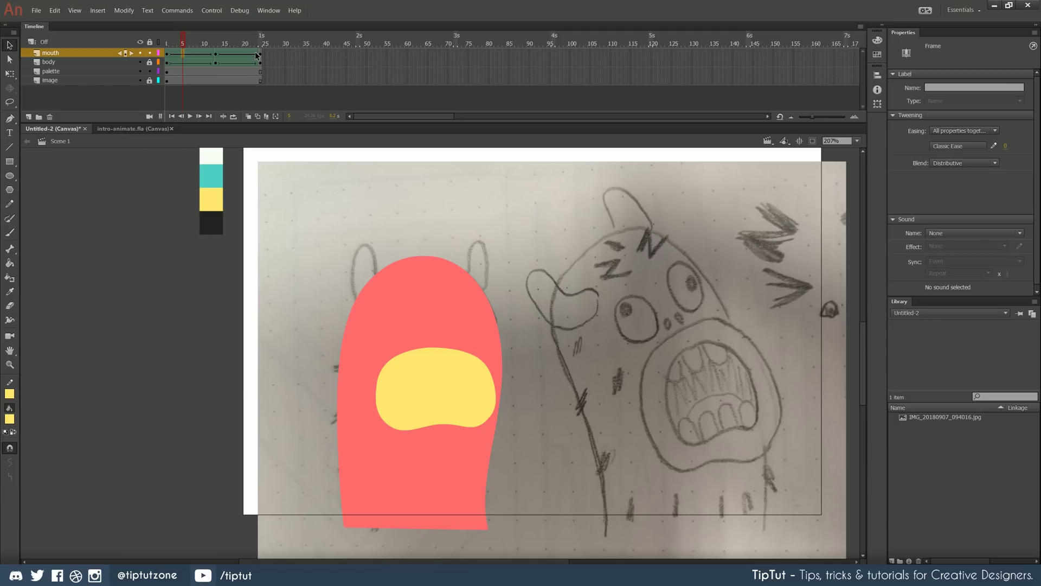
{"action": "left_click_drag", "start_coordinate": [256, 53], "coordinate": [166, 53]}
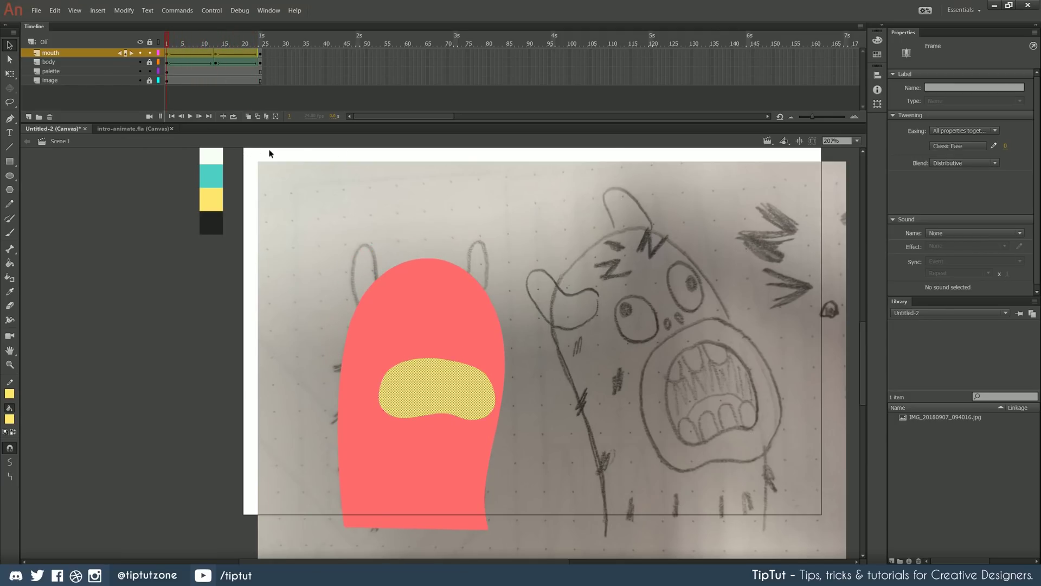
{"action": "left_click", "coordinate": [957, 146]}
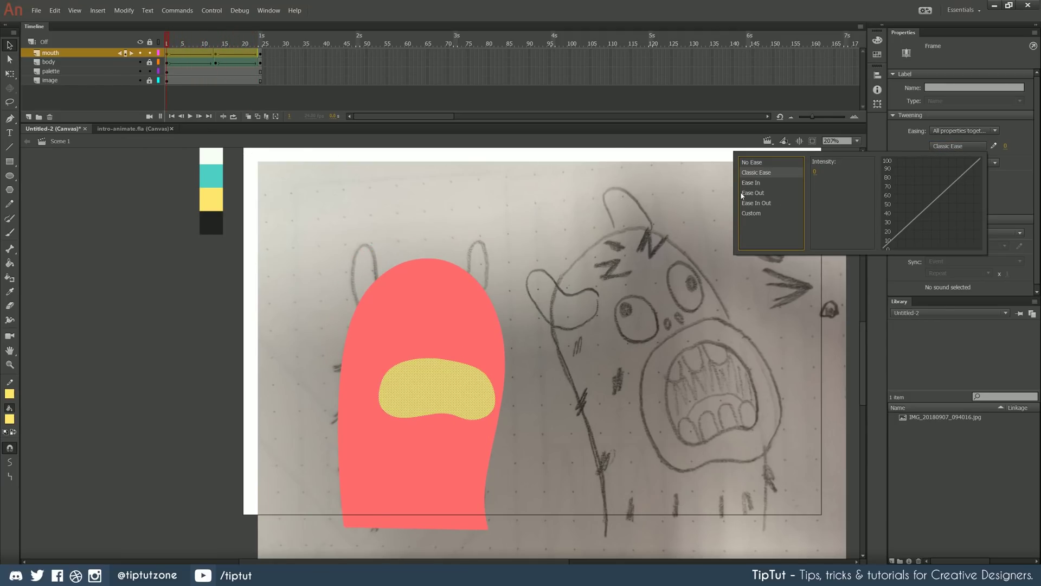
{"action": "left_click", "coordinate": [787, 202]}
{"action": "left_click", "coordinate": [824, 174]}
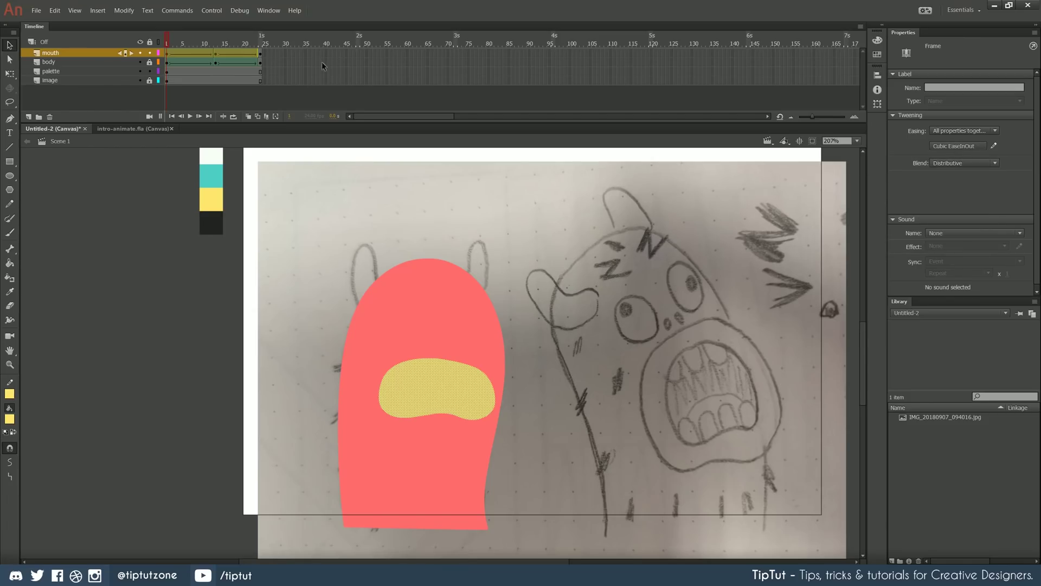
{"action": "key", "text": "Return"}
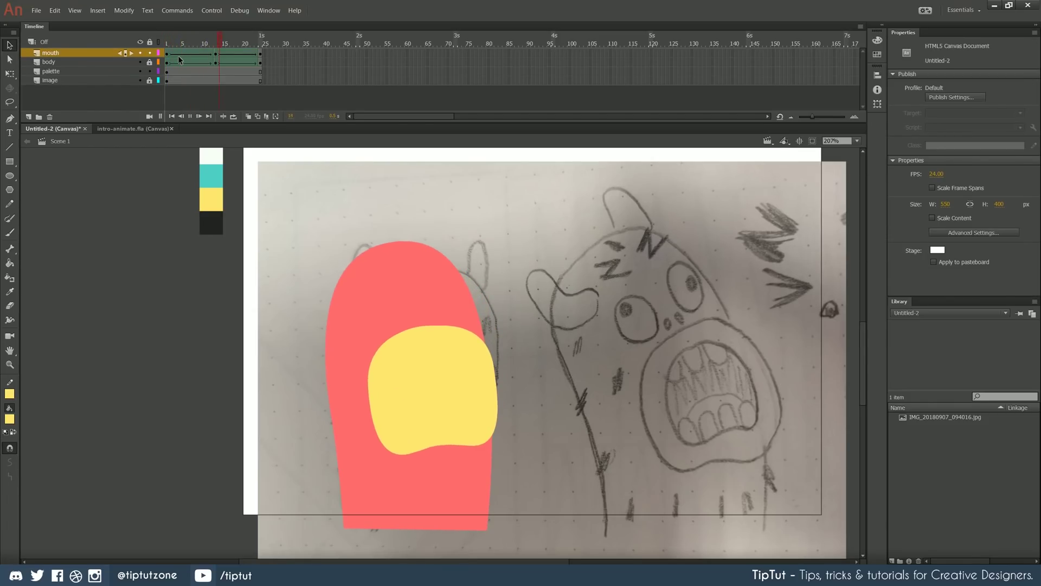
{"action": "key", "text": "Return"}
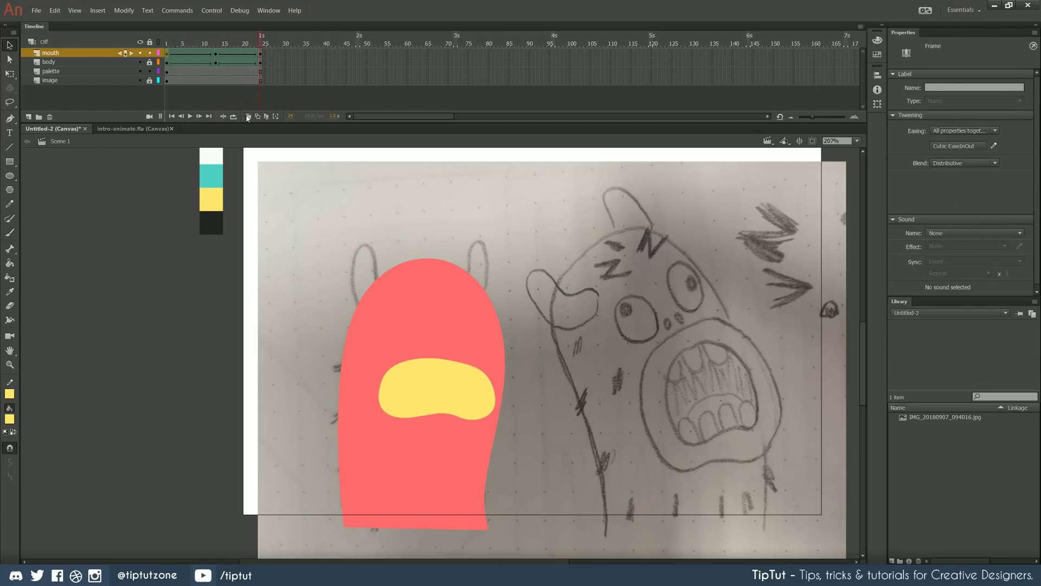
- Lock the mouth layer and display the mouth and body layers as outlines over the sketch
{"action": "left_click", "coordinate": [157, 53]}
{"action": "left_click", "coordinate": [158, 62]}
{"action": "key", "text": "Return"}
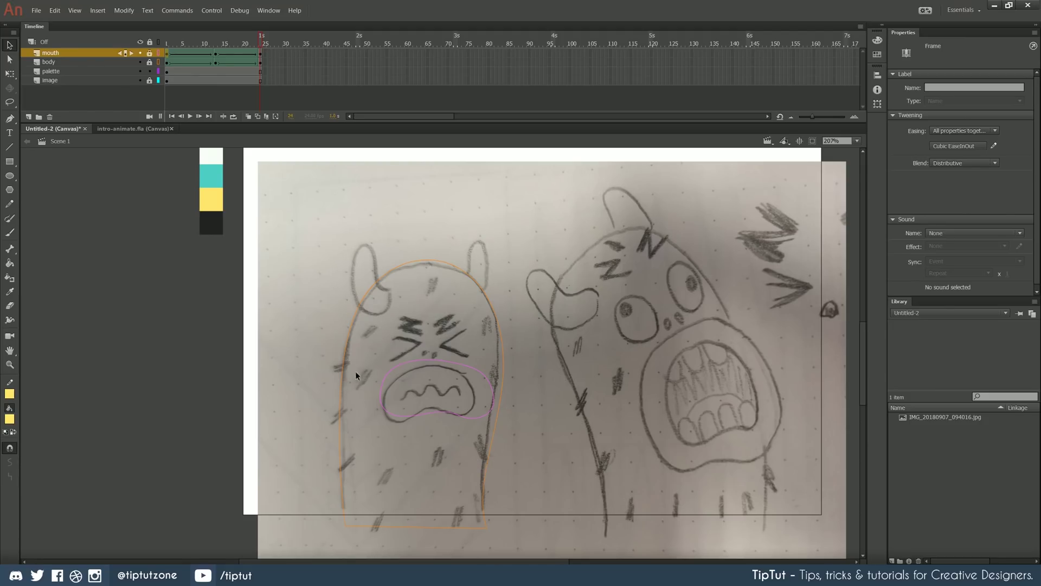
{"action": "left_click", "coordinate": [131, 232]}
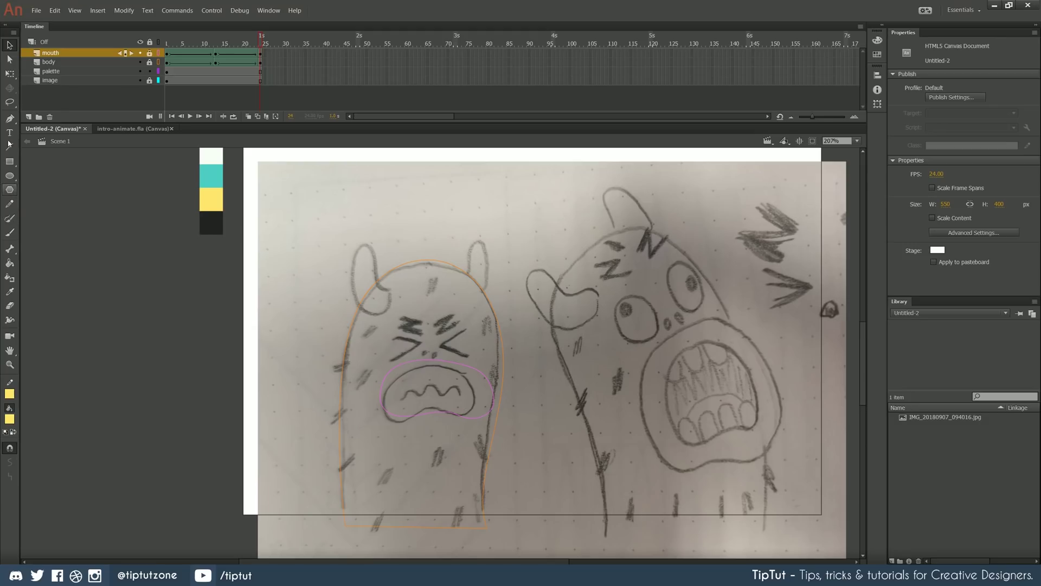
- Choose the Pen tool and set its stroke colour to the white sampled from the palette swatches
{"action": "left_click", "coordinate": [9, 118]}
{"action": "scroll", "coordinate": [282, 274], "scroll_direction": "up", "scroll_amount": 2}
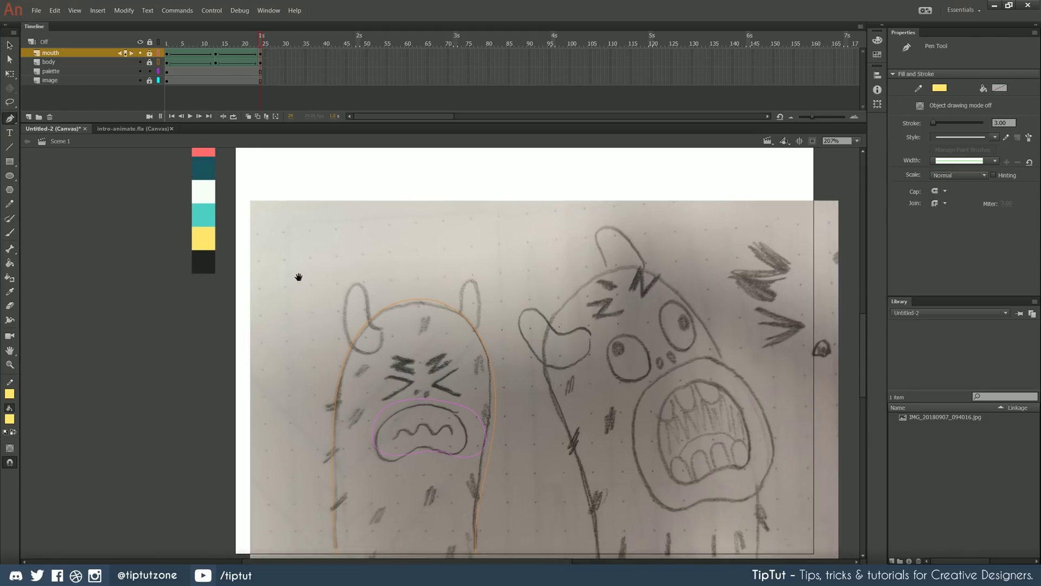
{"action": "left_click", "coordinate": [942, 87]}
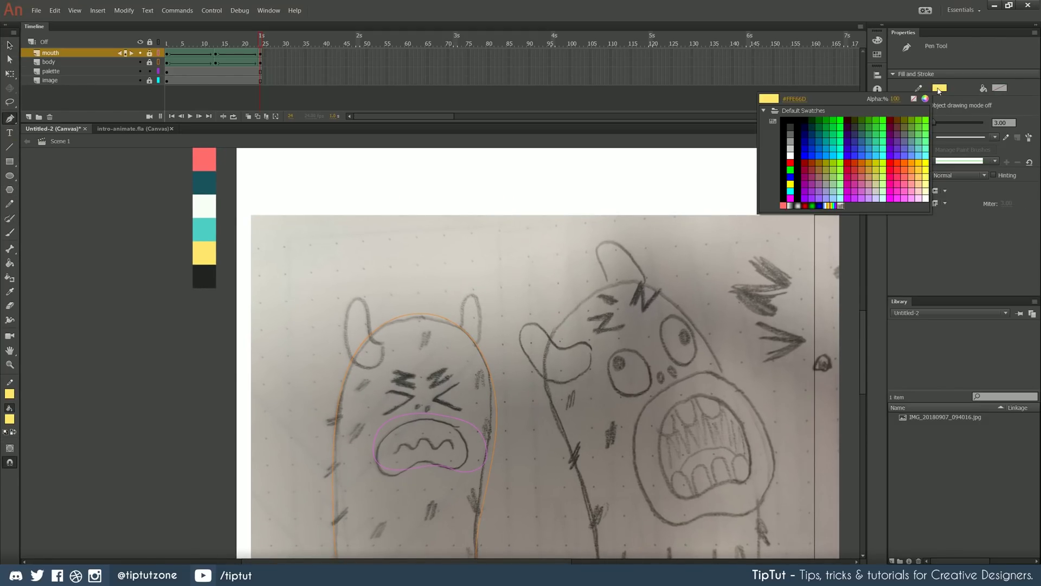
{"action": "left_click", "coordinate": [211, 205]}
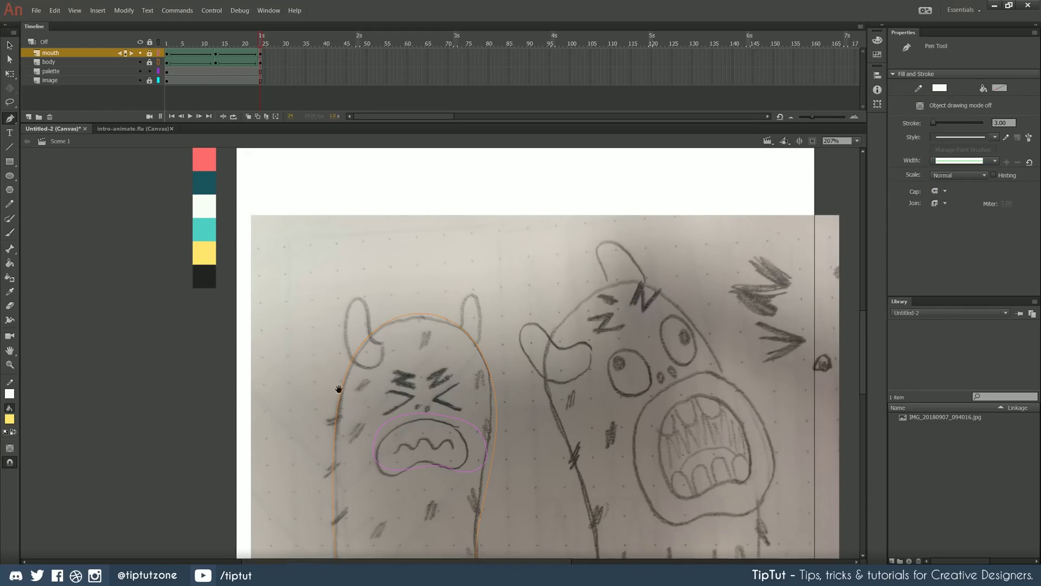
- Add a new layer above the mouth layer for the monster's horn and name it LHorn
{"action": "scroll", "coordinate": [342, 390], "scroll_direction": "down", "scroll_amount": 2}
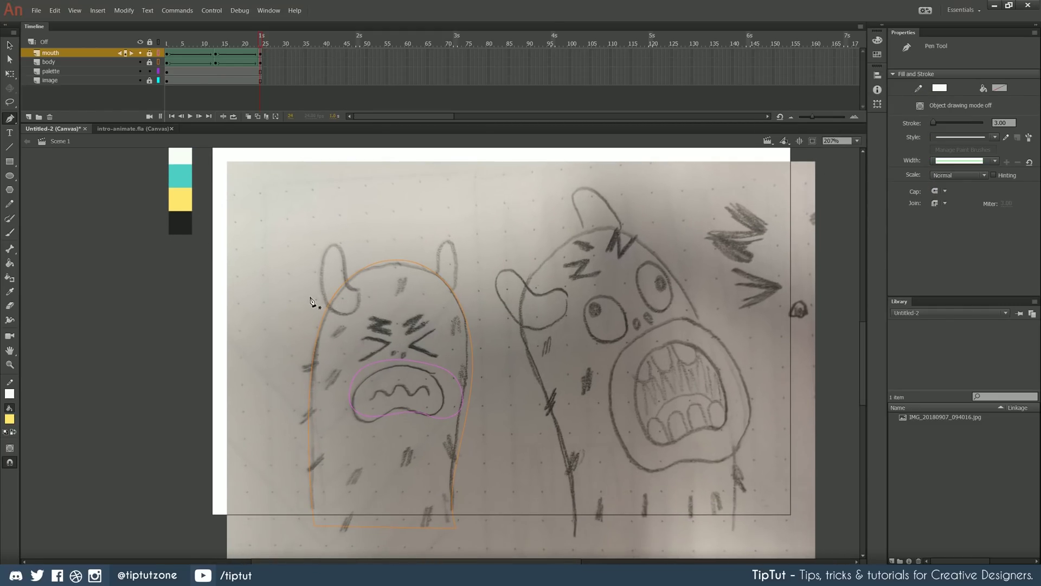
{"action": "scroll", "coordinate": [342, 302], "scroll_direction": "up", "scroll_amount": 5}
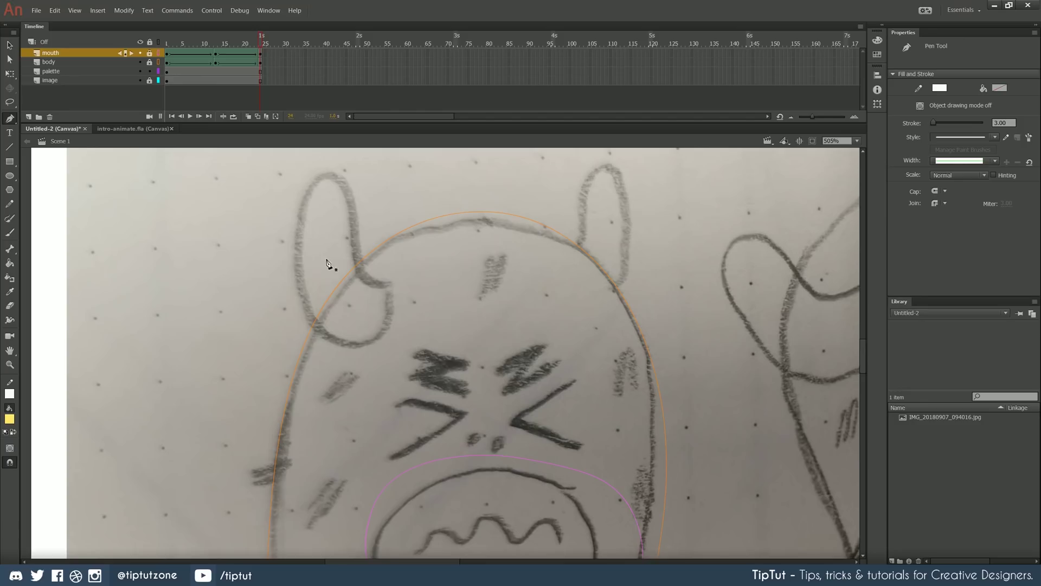
{"action": "mouse_move", "coordinate": [352, 255]}
{"action": "left_mouse_down"}
{"action": "mouse_move", "coordinate": [367, 298]}
{"action": "mouse_move", "coordinate": [348, 400]}
{"action": "mouse_move", "coordinate": [490, 411]}
{"action": "mouse_move", "coordinate": [235, 443]}
{"action": "mouse_move", "coordinate": [288, 454]}
{"action": "mouse_move", "coordinate": [328, 399]}
{"action": "mouse_move", "coordinate": [337, 430]}
{"action": "mouse_move", "coordinate": [347, 413]}
{"action": "left_mouse_up"}
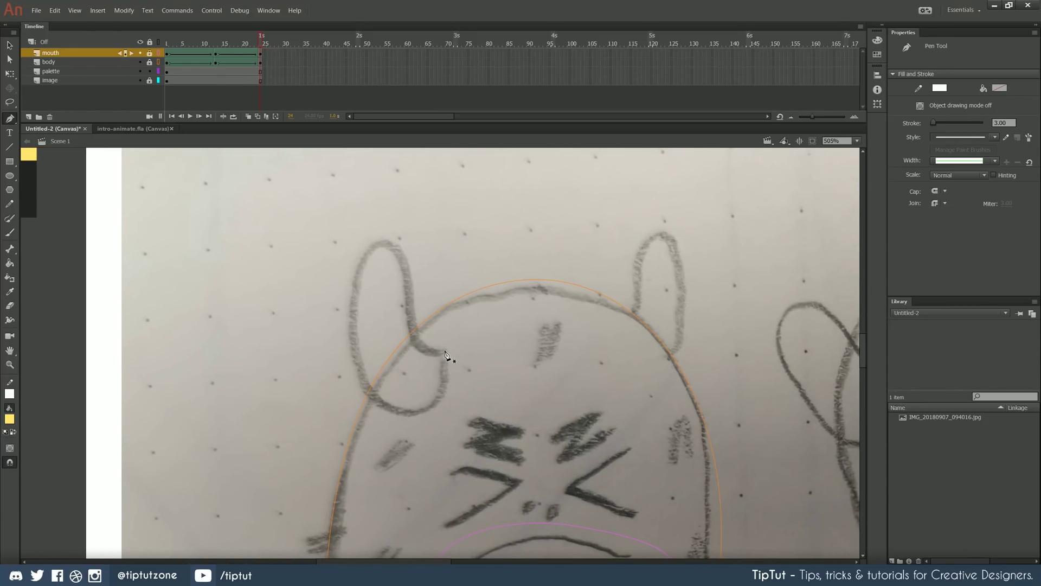
{"action": "left_click", "coordinate": [448, 355]}
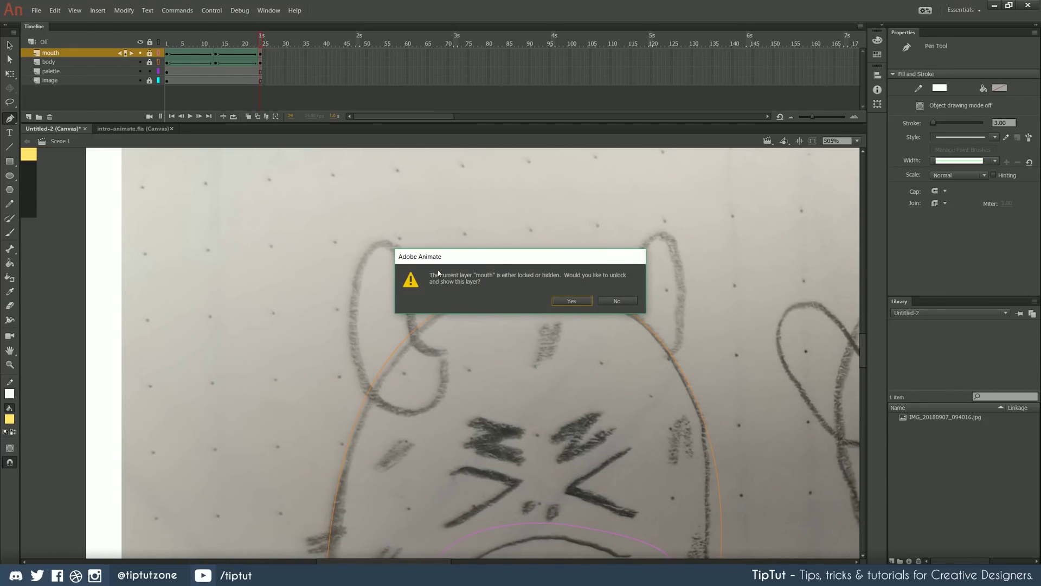
{"action": "left_click", "coordinate": [627, 301]}
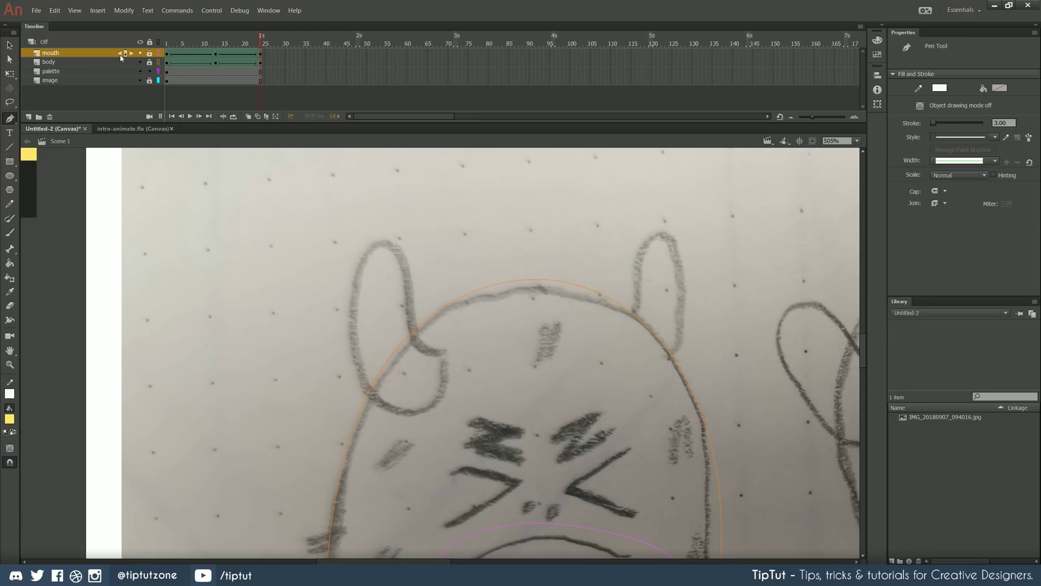
{"action": "left_click", "coordinate": [29, 117]}
{"action": "mouse_move", "coordinate": [54, 80]}
{"action": "left_mouse_down"}
{"action": "mouse_move", "coordinate": [69, 59]}
{"action": "mouse_move", "coordinate": [56, 82]}
{"action": "left_mouse_up"}
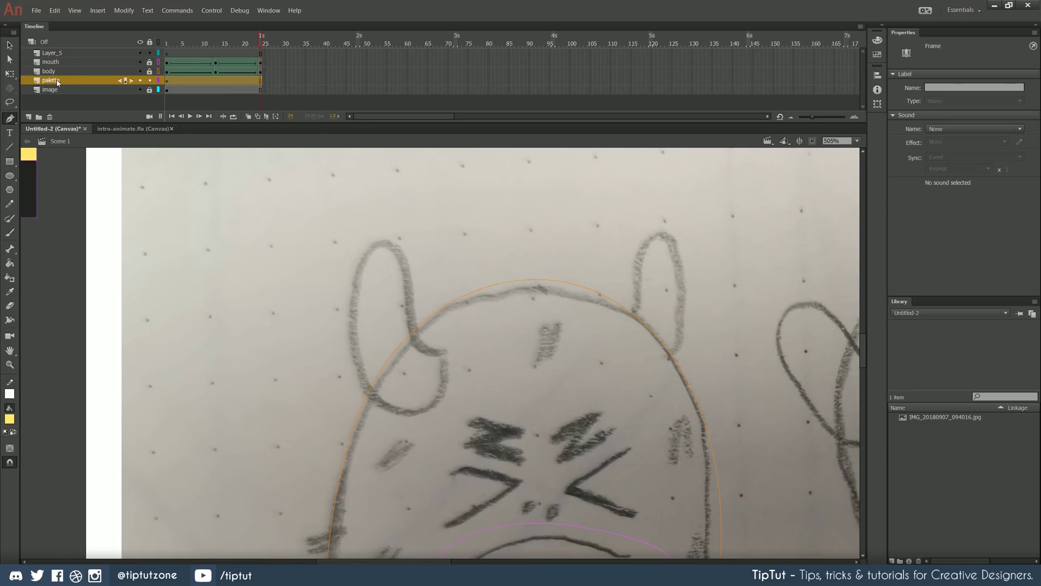
{"action": "left_click", "coordinate": [54, 54]}
{"action": "double_click", "coordinate": [55, 55]}
{"action": "type", "text": "LHo"}
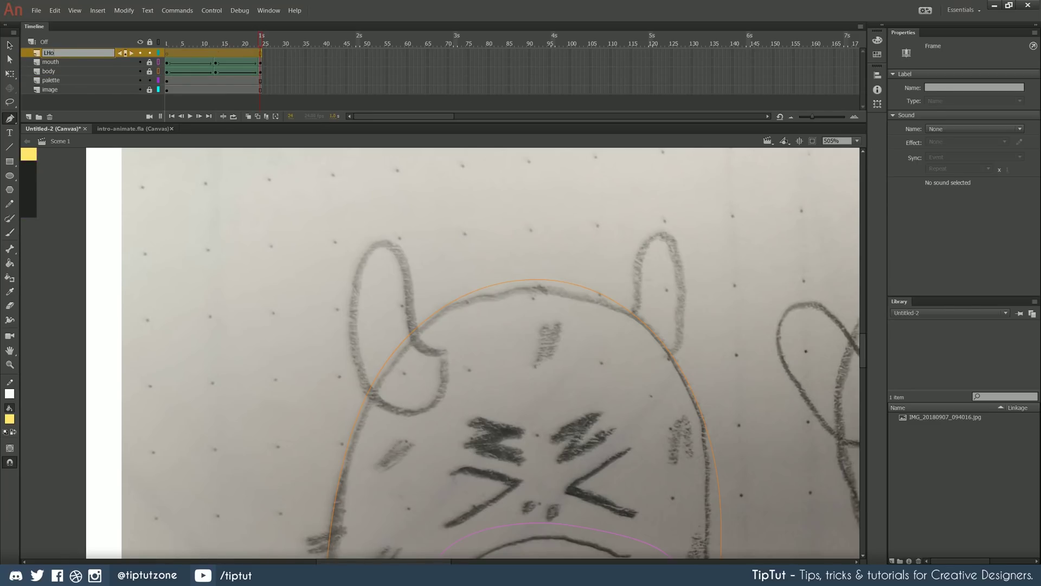
{"action": "type", "text": "rn"}
{"action": "key", "text": "Return"}
- Trace the small monster's left horn with the Pen tool as a closed white outline, curving up to a pointed tip
{"action": "left_click", "coordinate": [445, 351]}
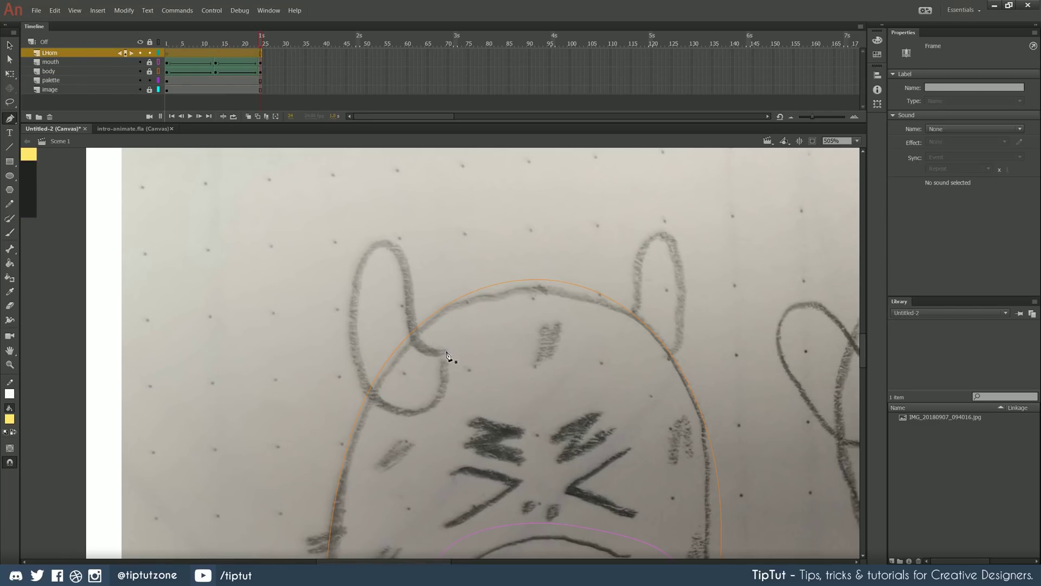
{"action": "mouse_move", "coordinate": [397, 413]}
{"action": "left_mouse_down"}
{"action": "mouse_move", "coordinate": [334, 424]}
{"action": "mouse_move", "coordinate": [325, 413]}
{"action": "left_mouse_up"}
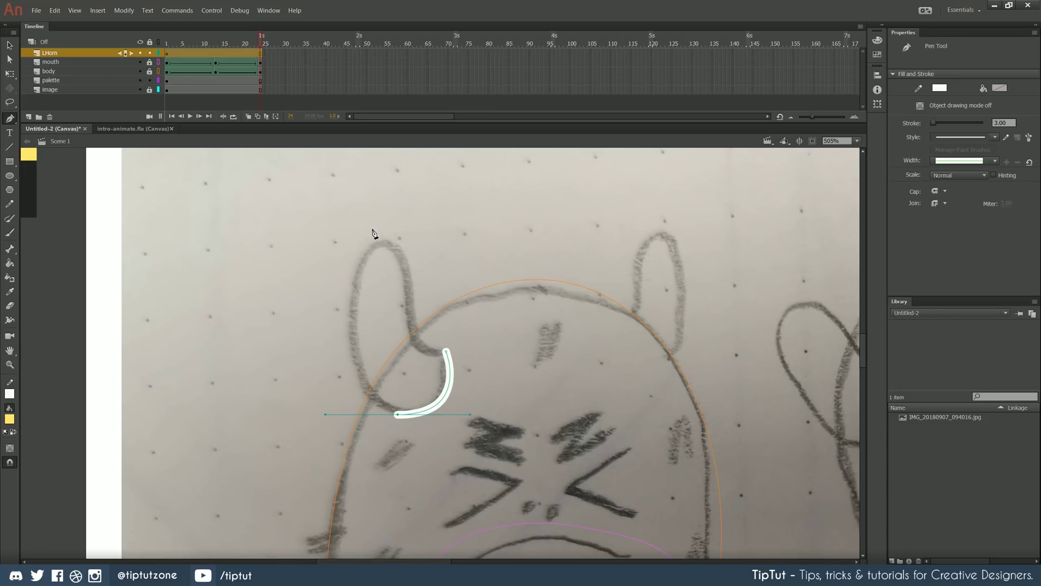
{"action": "left_click_drag", "start_coordinate": [372, 228], "coordinate": [391, 196]}
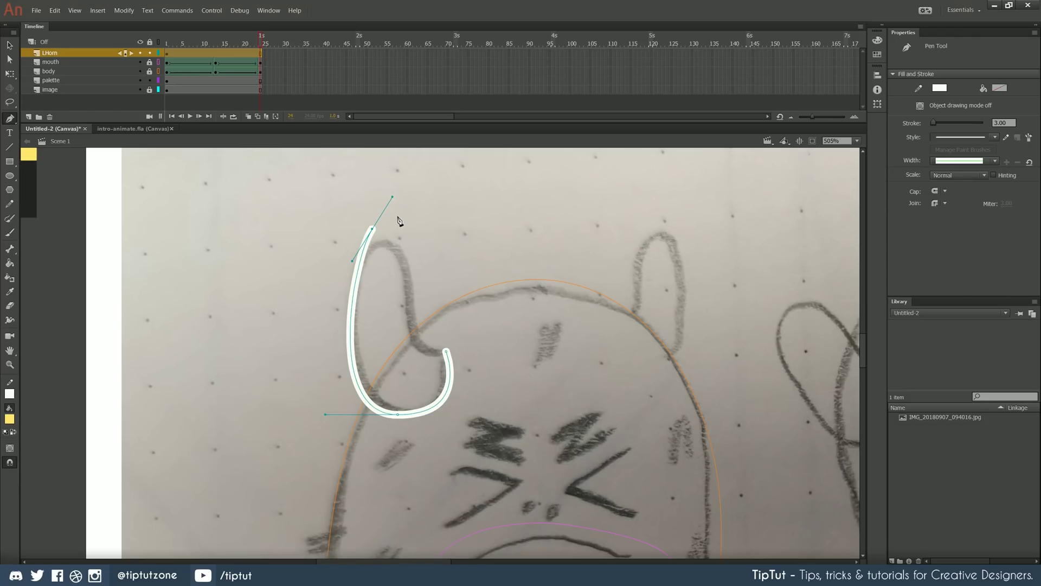
{"action": "left_click", "coordinate": [394, 213]}
{"action": "left_click_drag", "start_coordinate": [445, 351], "coordinate": [500, 358]}
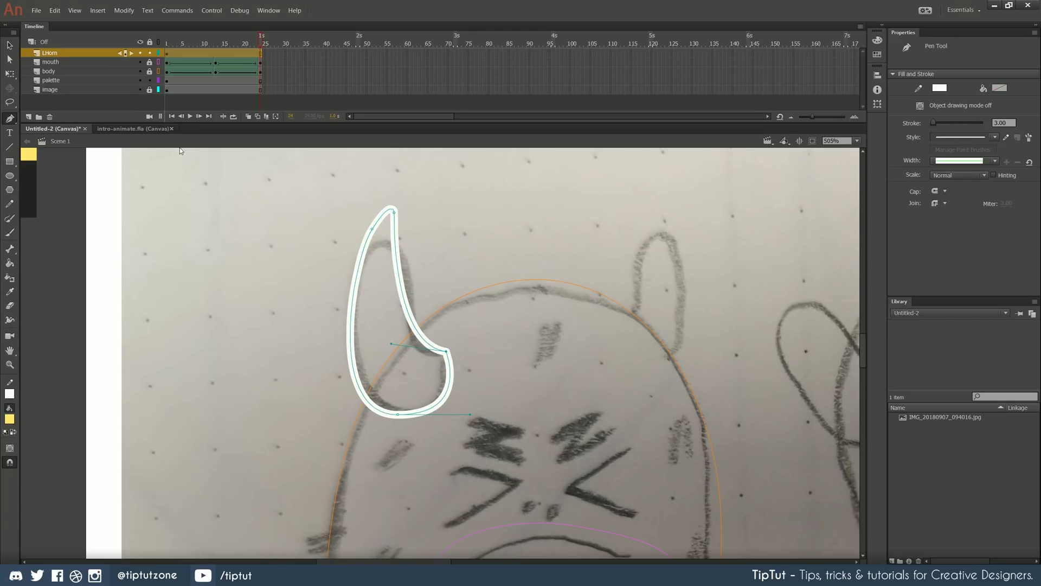
- Fill the inside of the horn with the same white as its outline using the Paint Bucket
{"action": "left_click", "coordinate": [9, 45]}
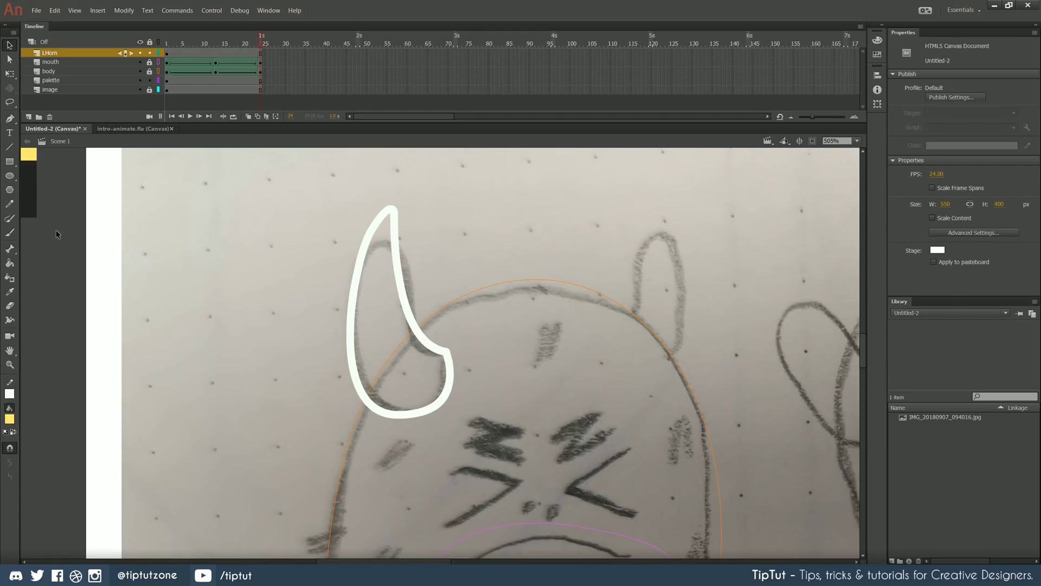
{"action": "left_click", "coordinate": [11, 265]}
{"action": "left_click", "coordinate": [1000, 89]}
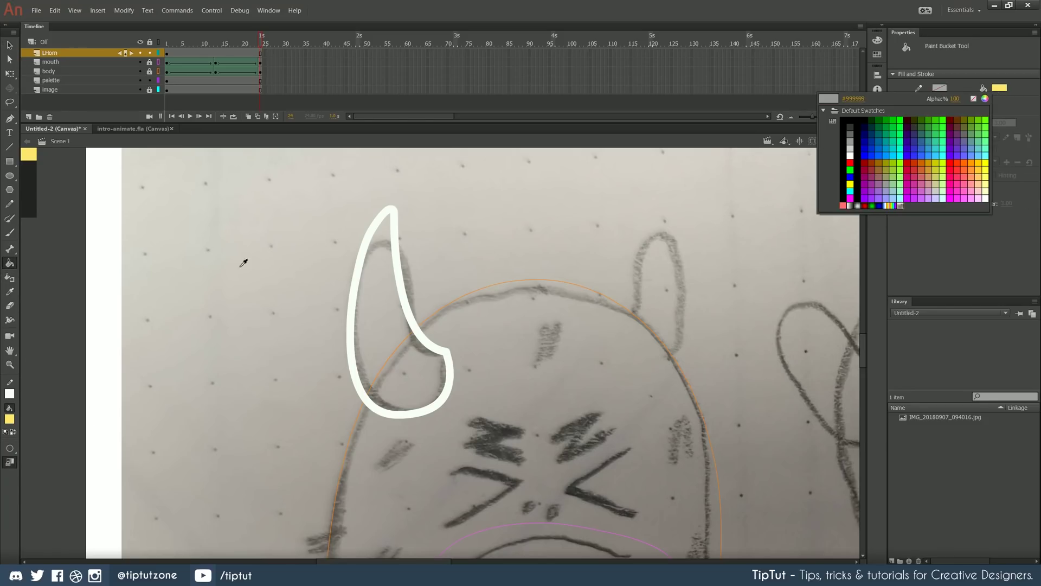
{"action": "left_click", "coordinate": [363, 261]}
{"action": "left_click", "coordinate": [380, 321]}
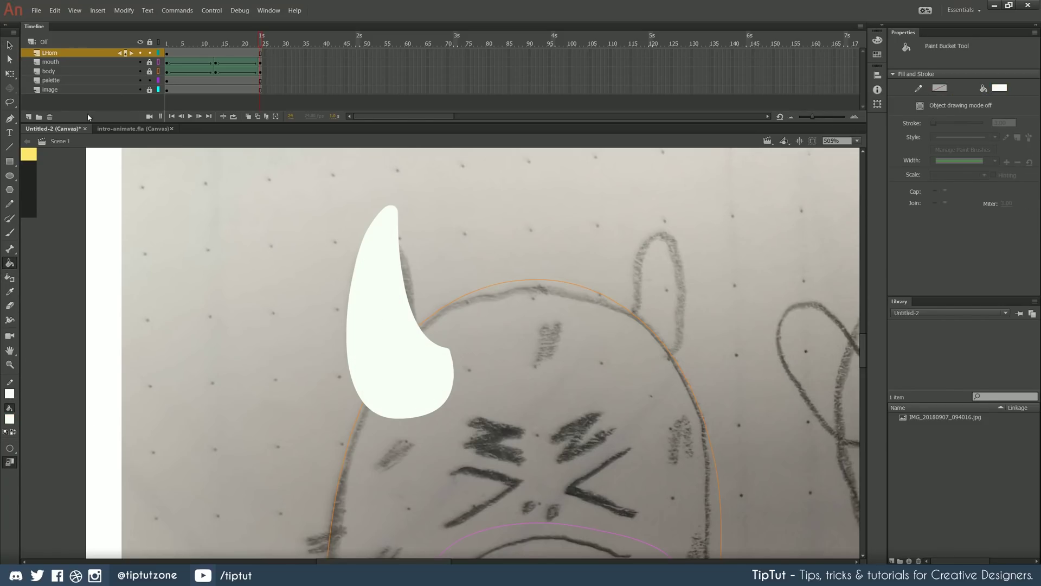
- Select the whole horn and convert it to a Graphic symbol named Horn
{"action": "left_click", "coordinate": [9, 45]}
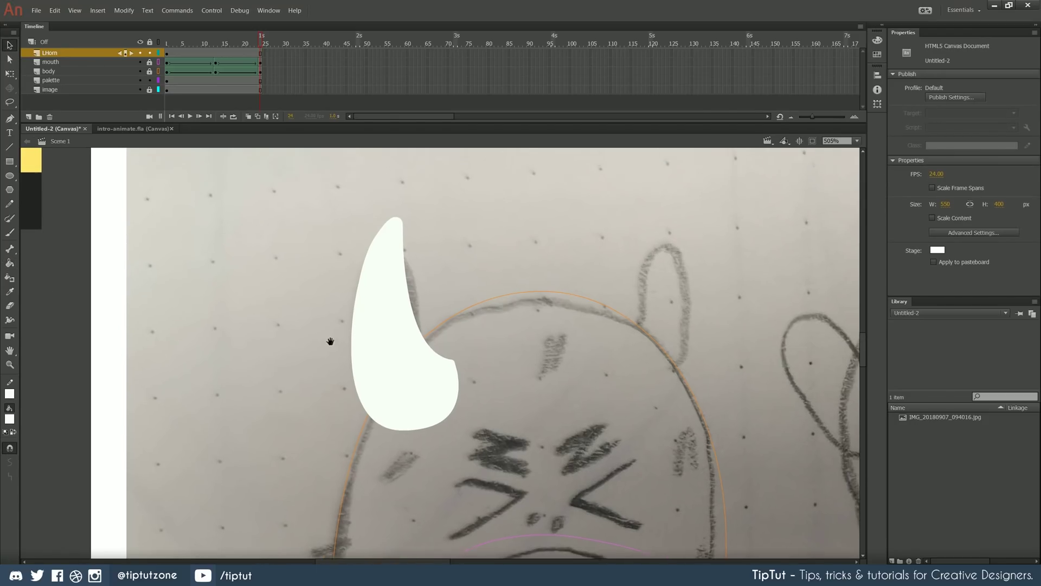
{"action": "left_click", "coordinate": [359, 338]}
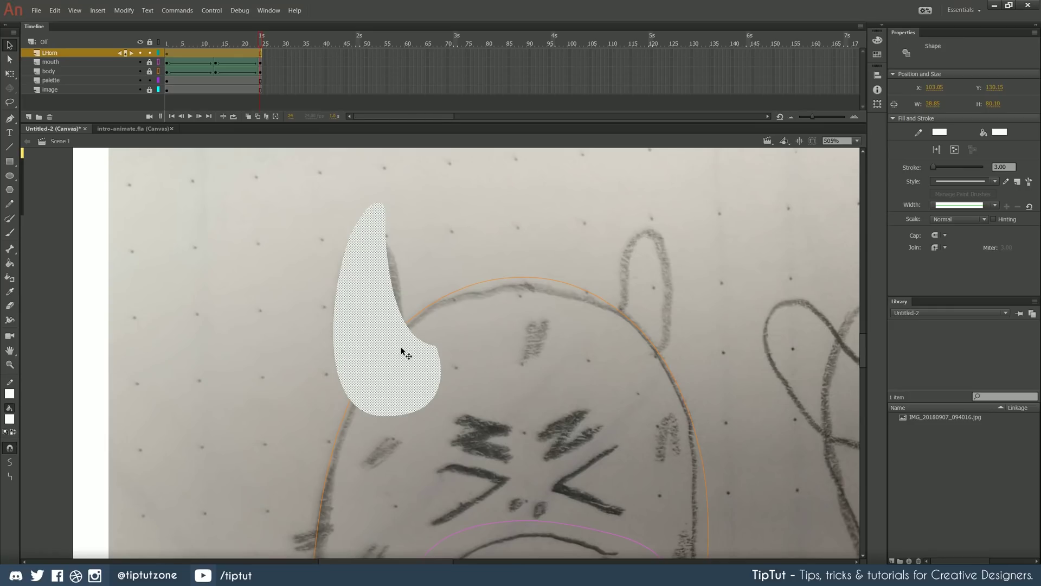
{"action": "key", "text": "F8"}
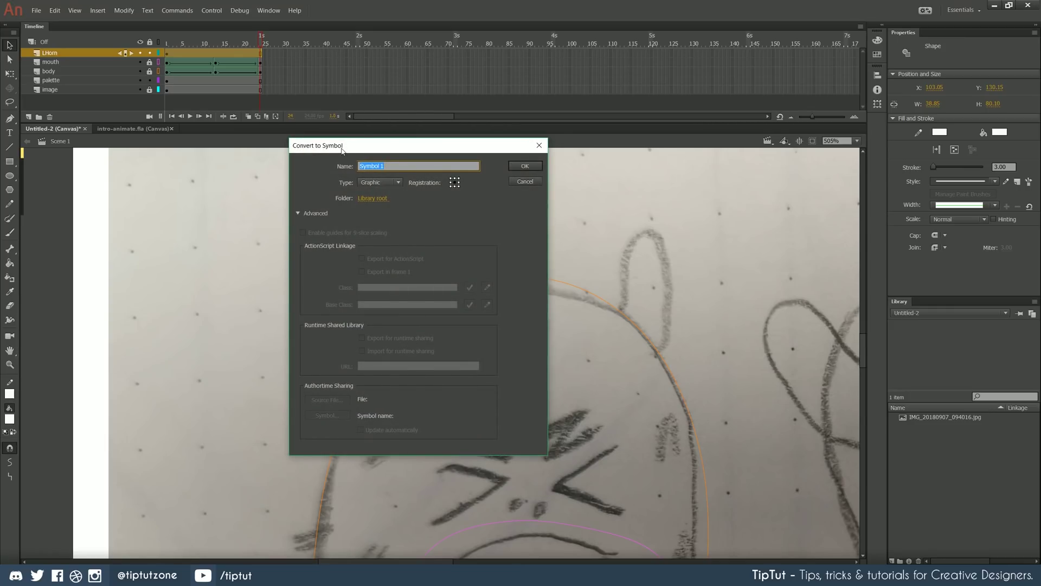
{"action": "left_click_drag", "start_coordinate": [342, 150], "coordinate": [621, 142]}
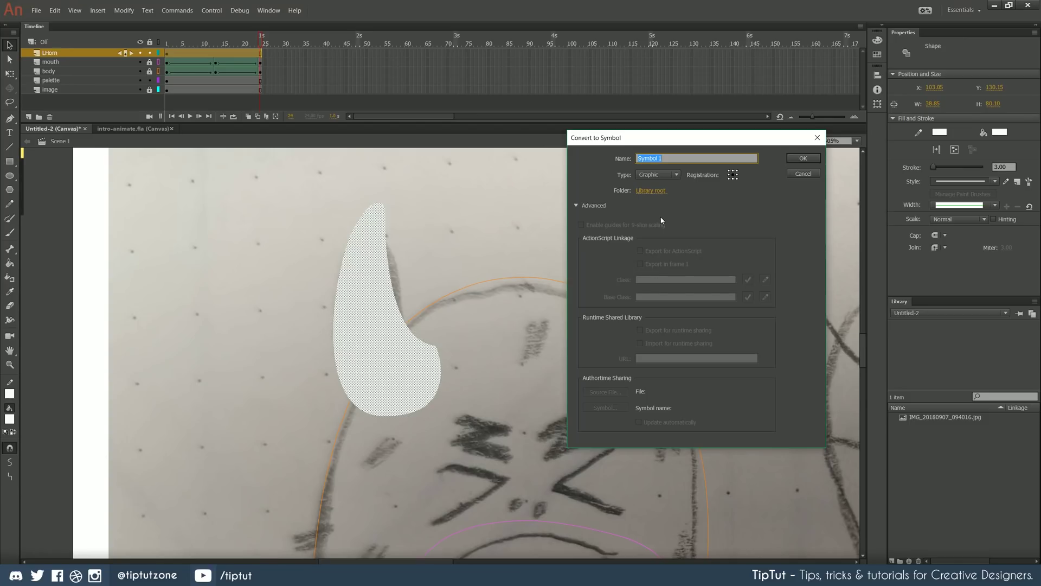
{"action": "type", "text": "Horn"}
{"action": "key", "text": "Return"}
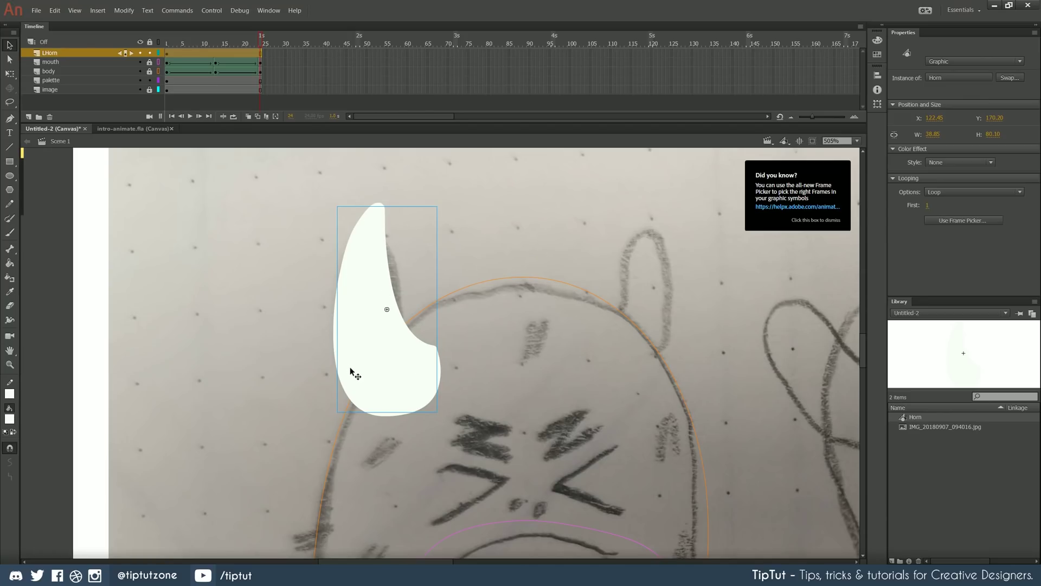
- Unlock the body and mouth layers and display them in full colour instead of as outlines
{"action": "left_click", "coordinate": [60, 275]}
{"action": "scroll", "coordinate": [423, 439], "scroll_direction": "down", "scroll_amount": 2}
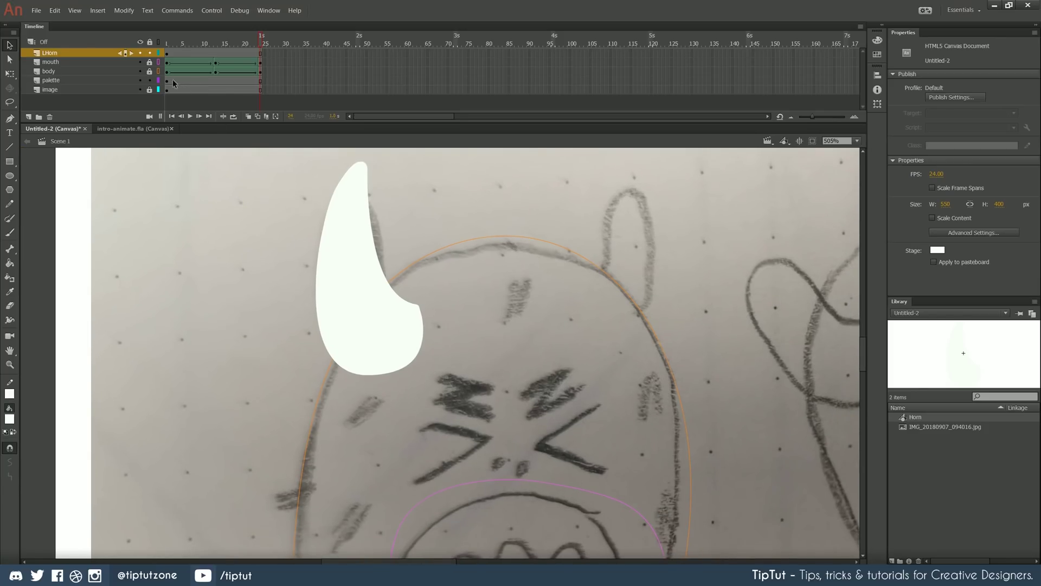
{"action": "left_click", "coordinate": [158, 71]}
{"action": "left_click", "coordinate": [149, 71]}
{"action": "left_click", "coordinate": [150, 62]}
{"action": "left_click_drag", "start_coordinate": [131, 371], "coordinate": [120, 289]}
{"action": "left_click", "coordinate": [573, 476]}
{"action": "left_click", "coordinate": [383, 357]}
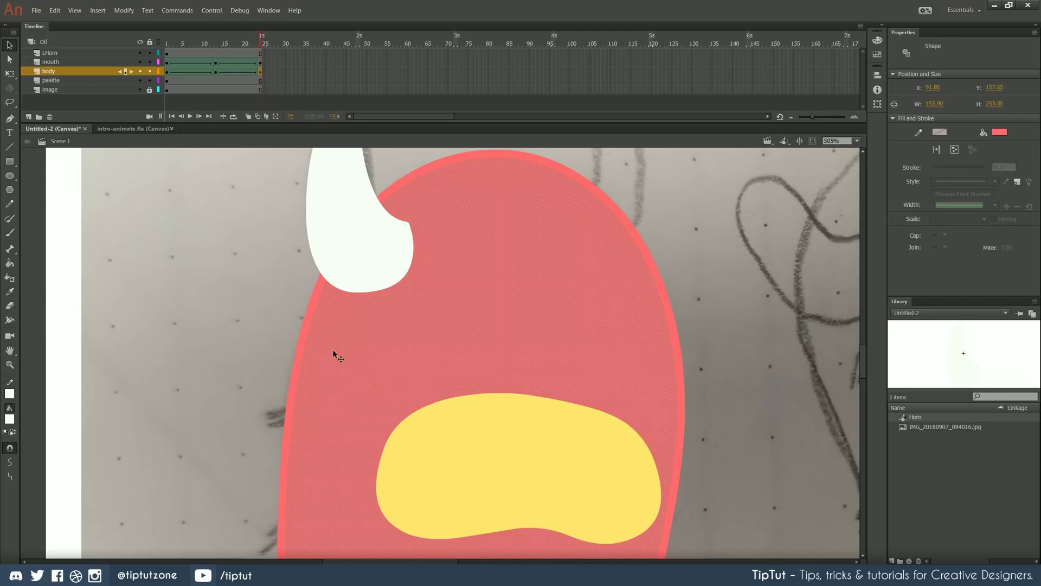
{"action": "scroll", "coordinate": [260, 347], "scroll_direction": "up", "scroll_amount": 3}
- Enter the Horn symbol's own timeline and return to the main scene a few times to compare the two levels
{"action": "left_click", "coordinate": [390, 399]}
{"action": "scroll", "coordinate": [269, 465], "scroll_direction": "down", "scroll_amount": 3}
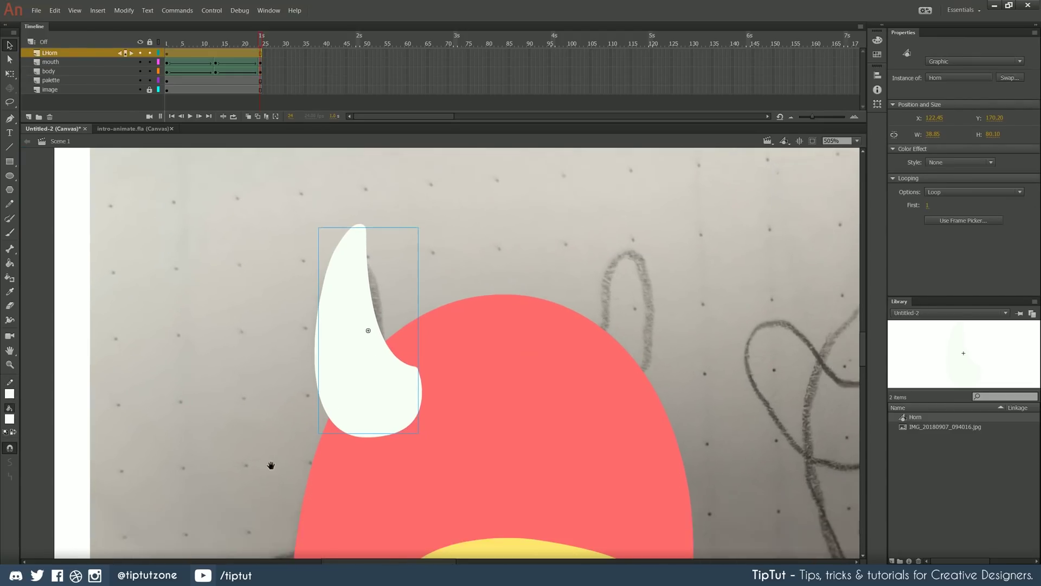
{"action": "scroll", "coordinate": [385, 434], "scroll_direction": "down", "scroll_amount": 3}
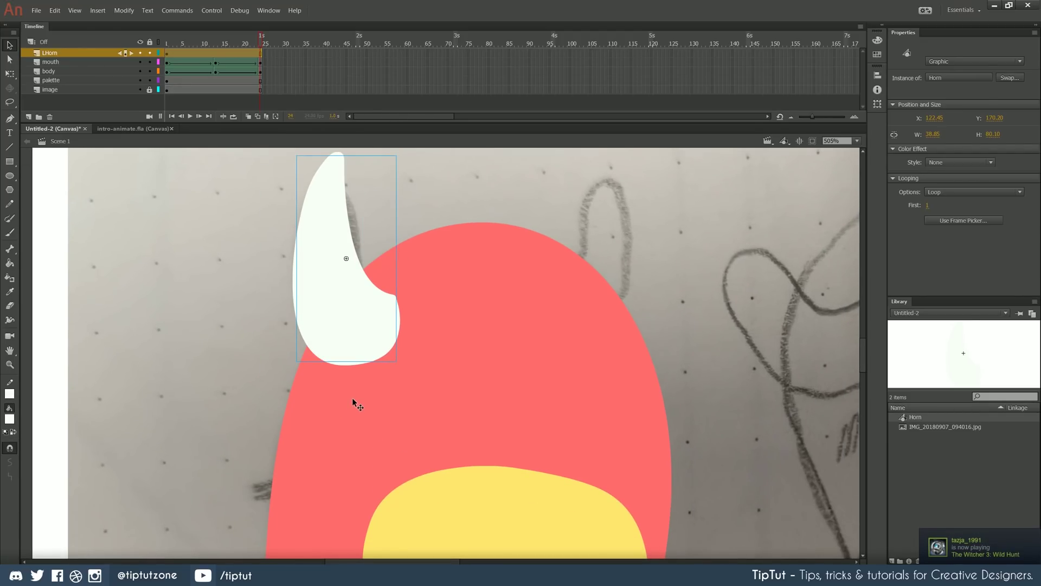
{"action": "double_click", "coordinate": [333, 315]}
{"action": "left_click", "coordinate": [262, 321]}
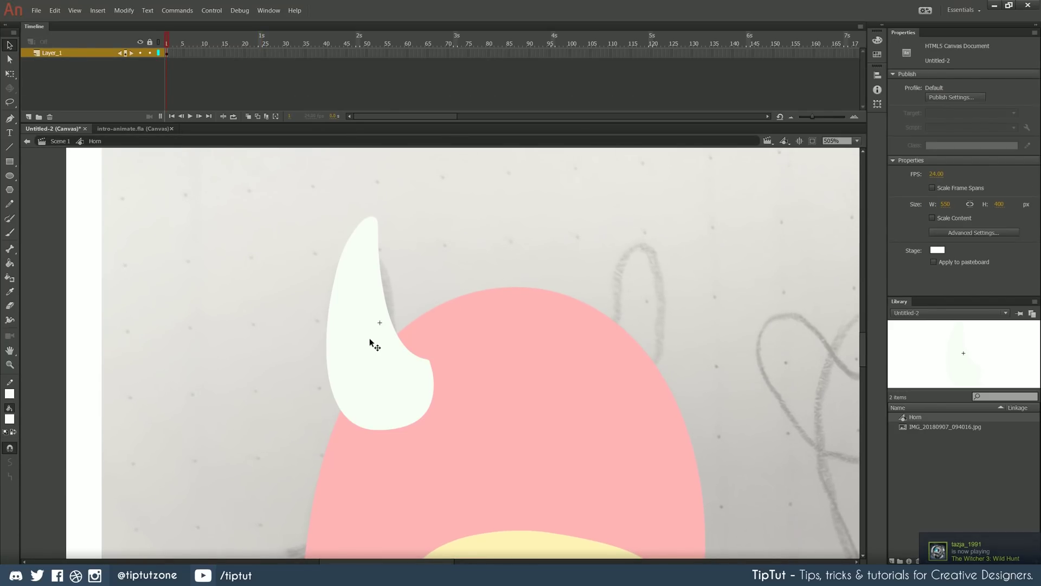
{"action": "left_click", "coordinate": [372, 344]}
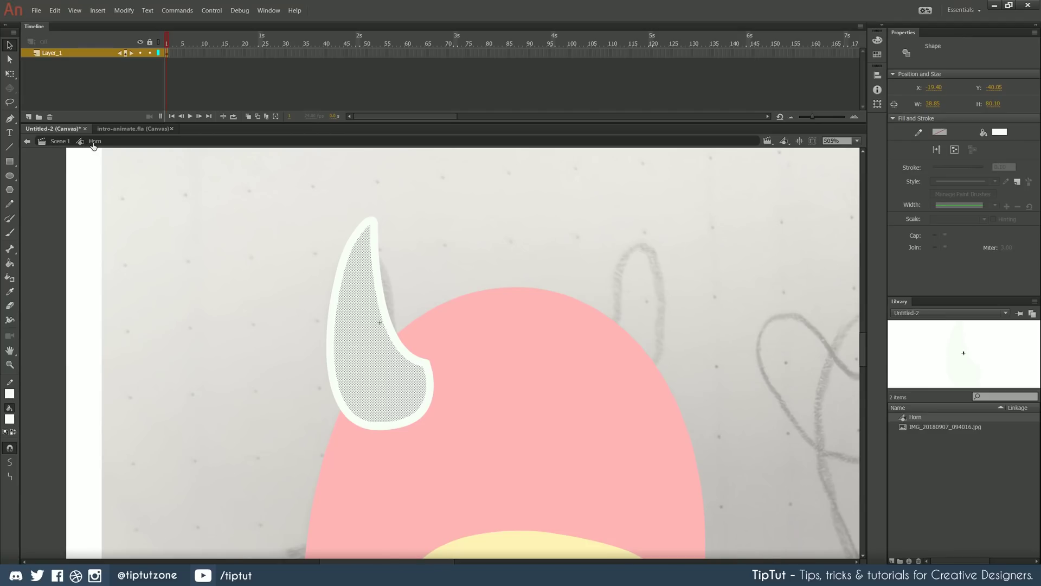
{"action": "double_click", "coordinate": [202, 283]}
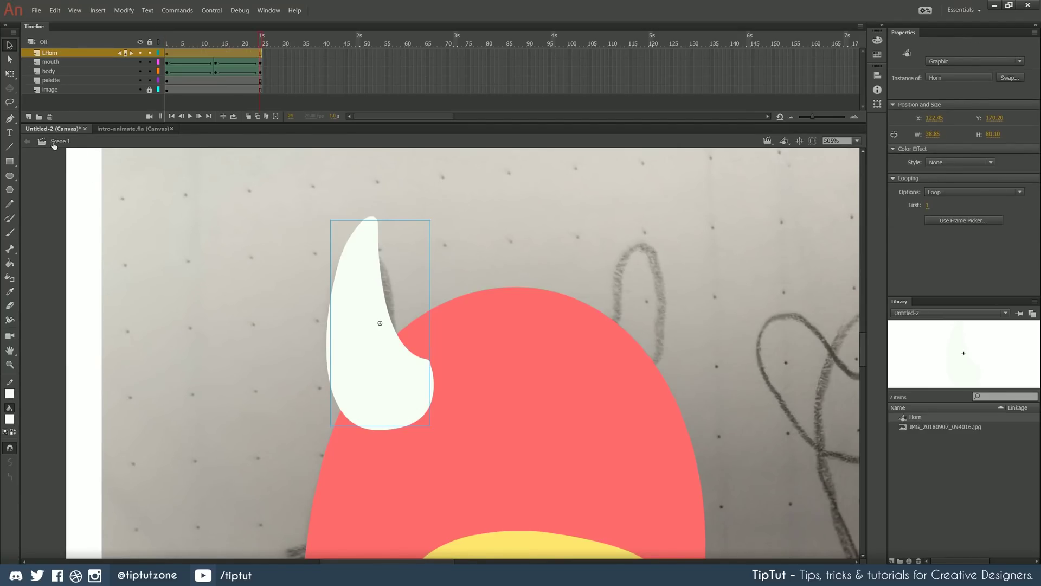
{"action": "double_click", "coordinate": [414, 395]}
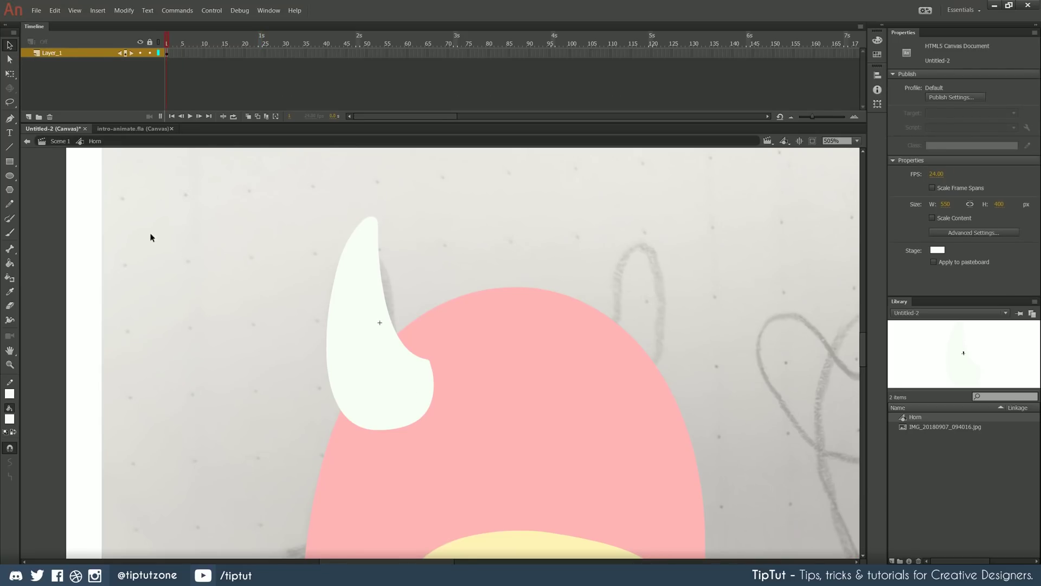
{"action": "double_click", "coordinate": [227, 274]}
{"action": "double_click", "coordinate": [361, 354]}
{"action": "double_click", "coordinate": [223, 292]}
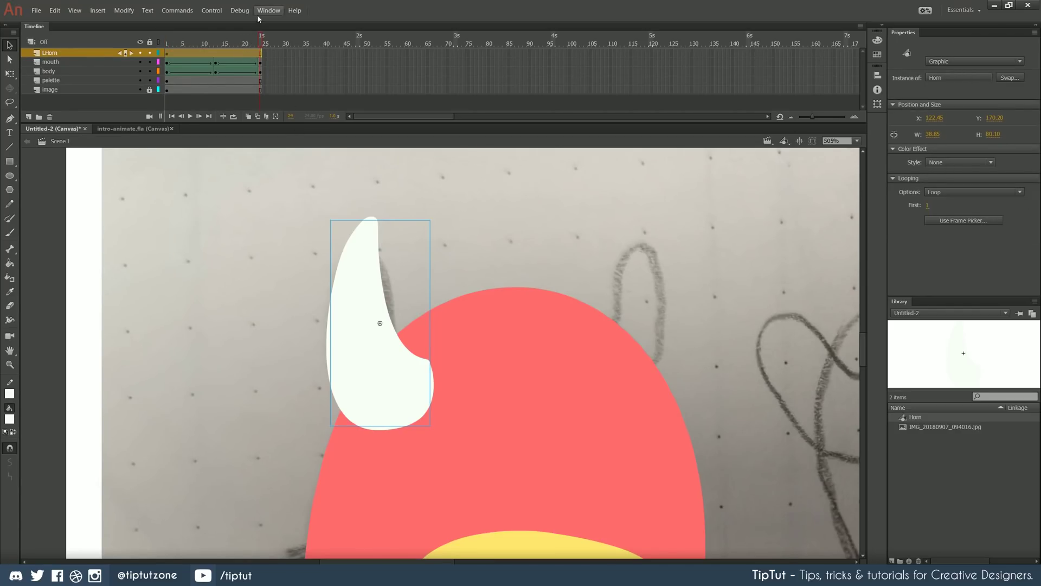
- Inside the Horn symbol, insert a keyframe at frame 12 and change the horn's fill to bright green
{"action": "double_click", "coordinate": [374, 351]}
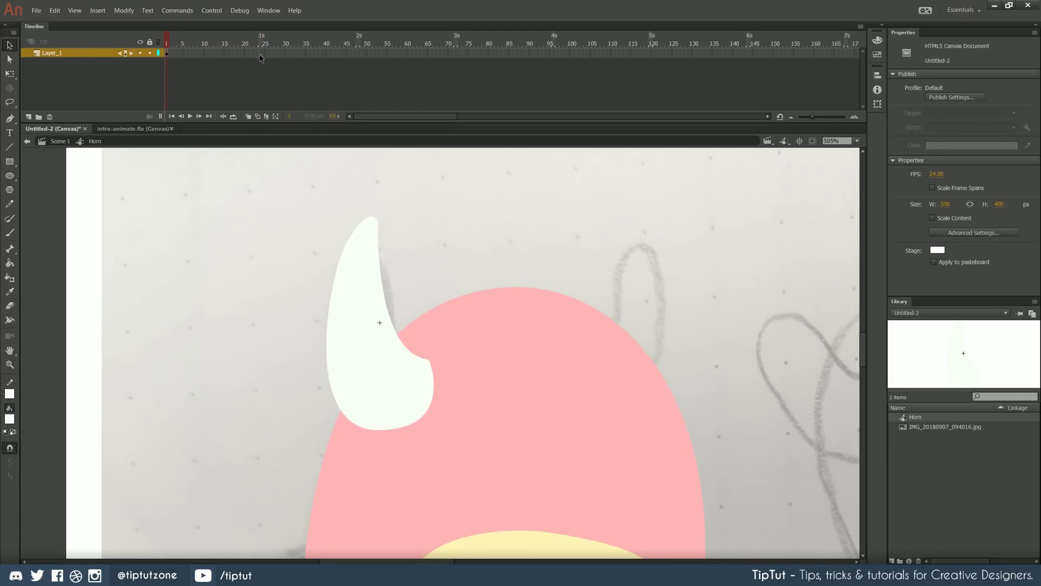
{"action": "left_click", "coordinate": [210, 53]}
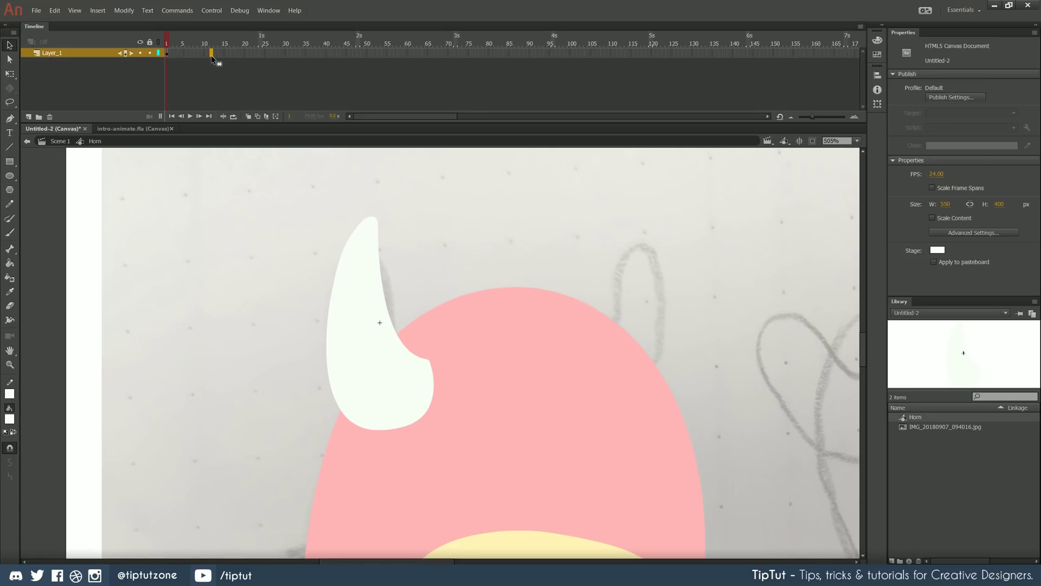
{"action": "key", "text": "F6"}
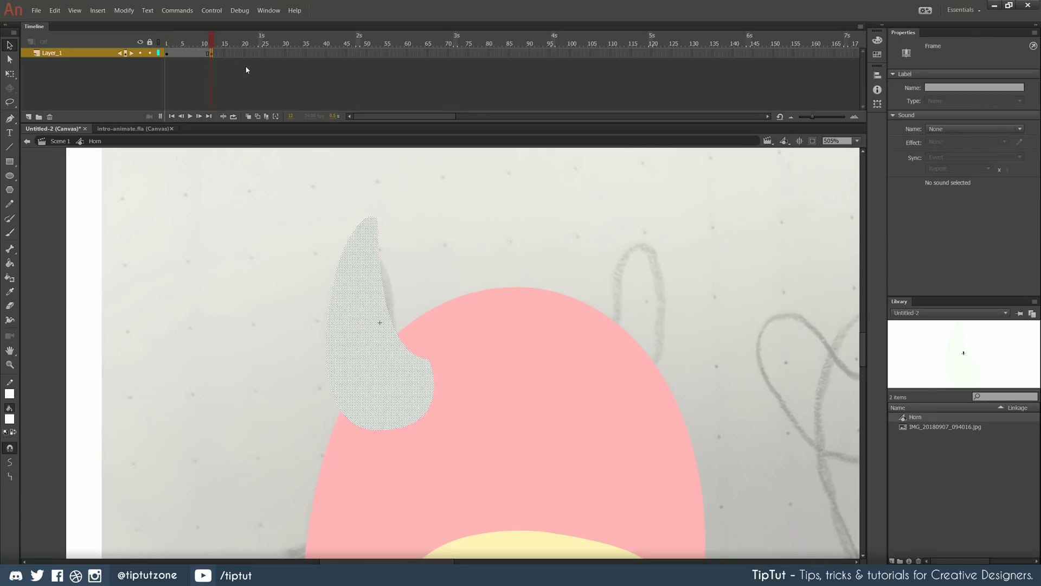
{"action": "left_click", "coordinate": [9, 419]}
{"action": "left_click", "coordinate": [39, 507]}
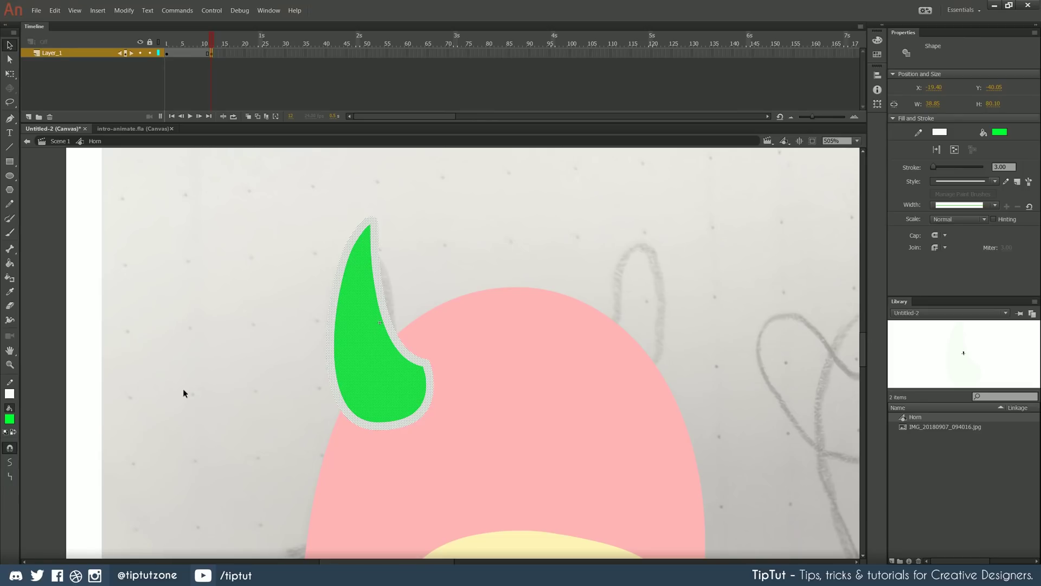
- Insert a keyframe at frame 24 of the Horn symbol's timeline and scrub across its frames
{"action": "left_click", "coordinate": [262, 53]}
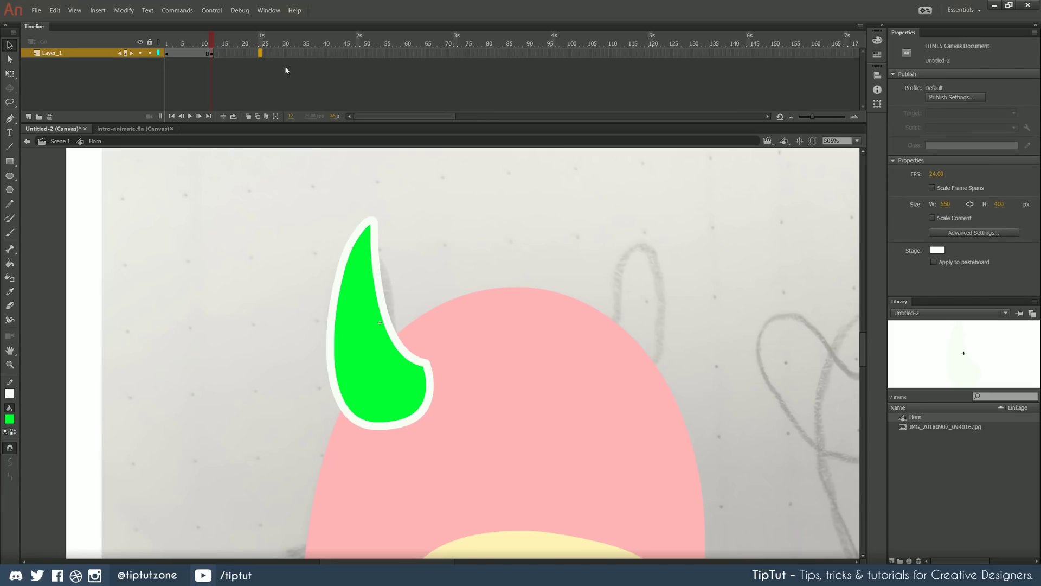
{"action": "key", "text": "F6"}
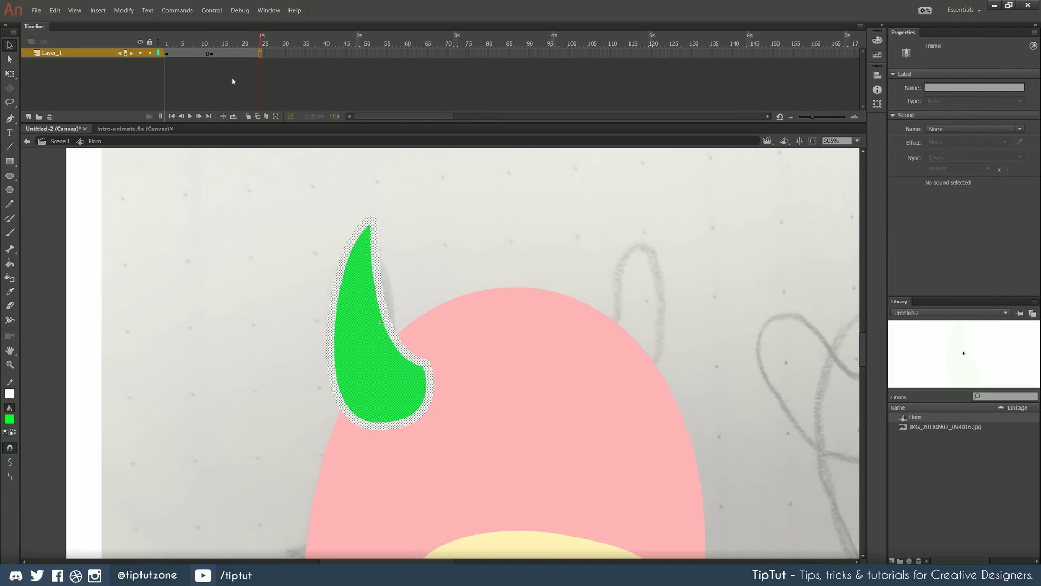
{"action": "left_click_drag", "start_coordinate": [184, 54], "coordinate": [251, 55]}
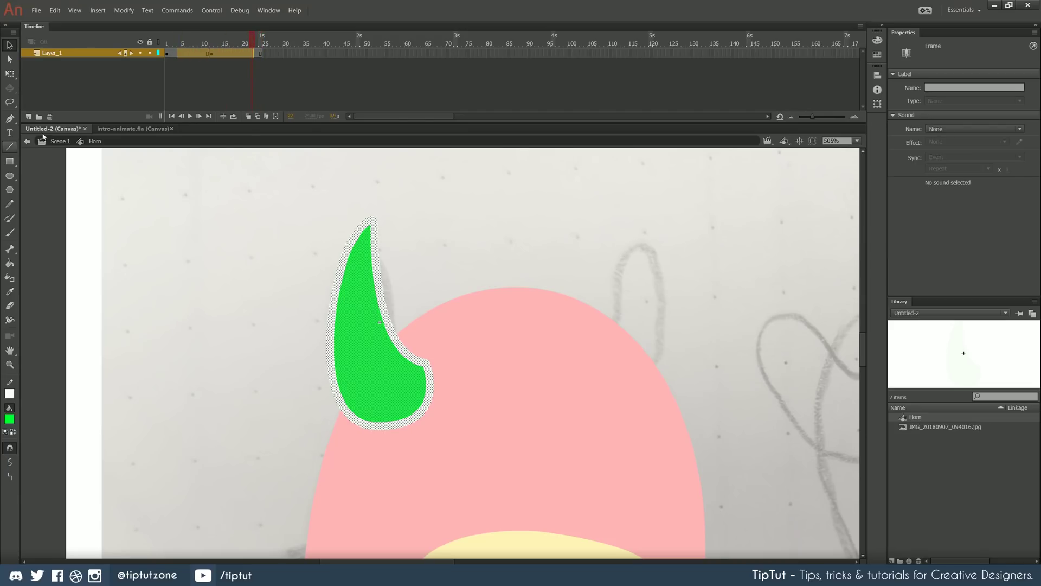
- Return to the main scene, scrub to frame 12, and enter and leave the Horn symbol to compare its colour there
{"action": "left_click", "coordinate": [60, 141]}
{"action": "left_click_drag", "start_coordinate": [178, 52], "coordinate": [209, 53]}
{"action": "left_click", "coordinate": [211, 57]}
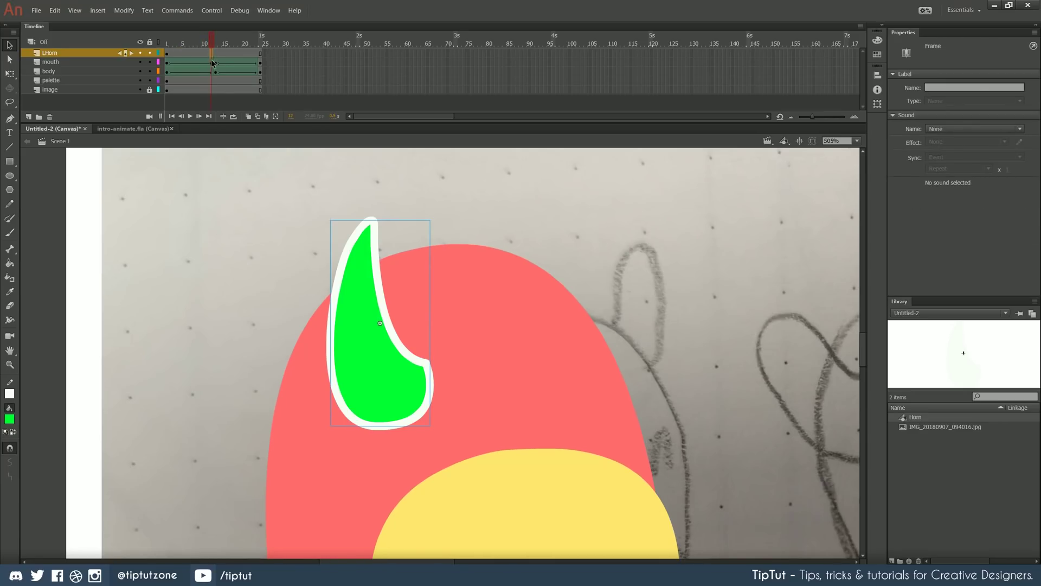
{"action": "left_click", "coordinate": [229, 325]}
{"action": "double_click", "coordinate": [346, 337]}
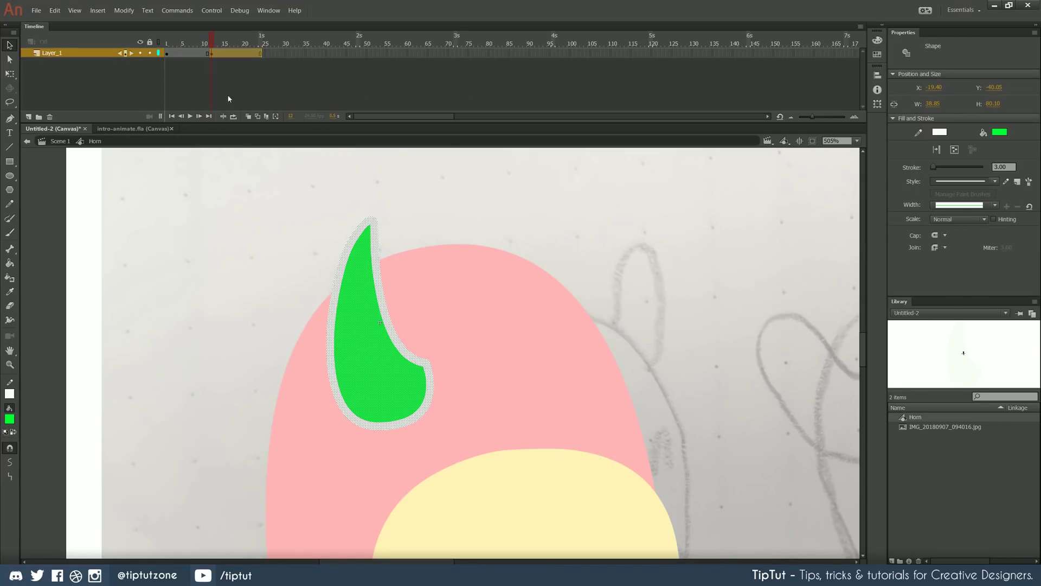
{"action": "double_click", "coordinate": [233, 321]}
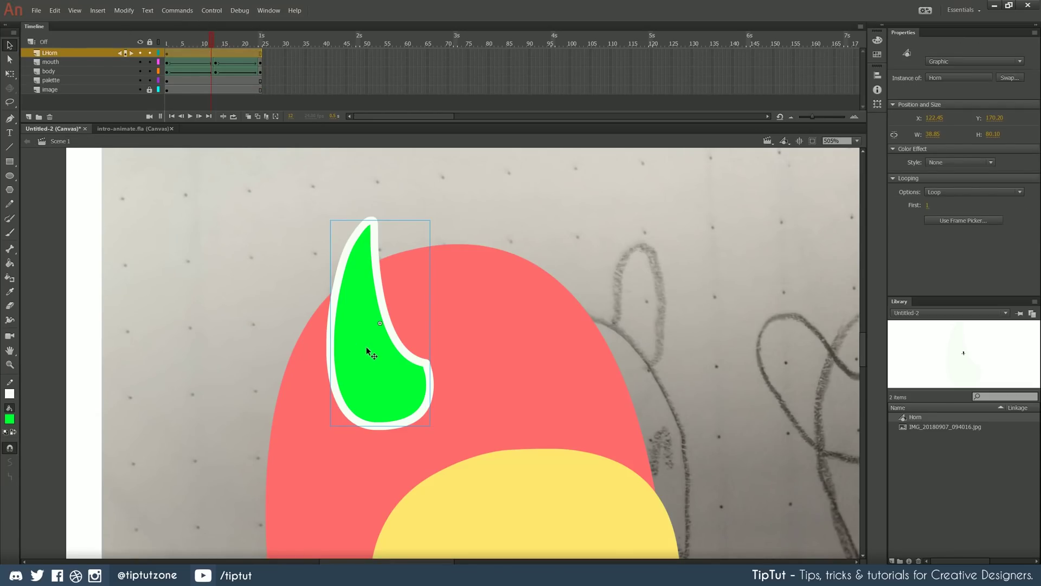
- Inside the Horn symbol, clear the keyframes after frame 1 to remove the green fill change, and return to the main scene
{"action": "double_click", "coordinate": [367, 348]}
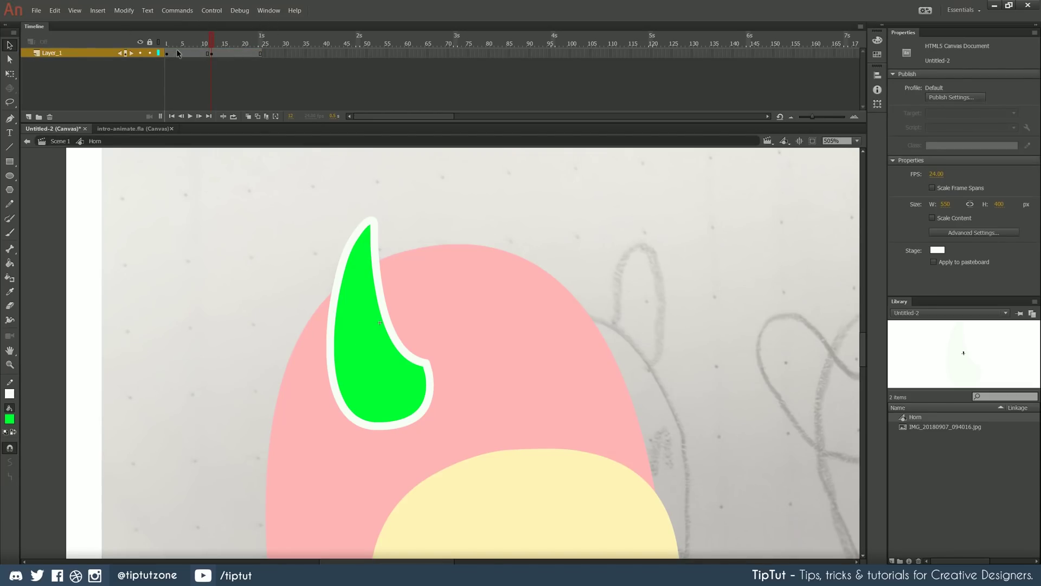
{"action": "left_click_drag", "start_coordinate": [168, 53], "coordinate": [363, 63]}
{"action": "right_click", "coordinate": [245, 55]}
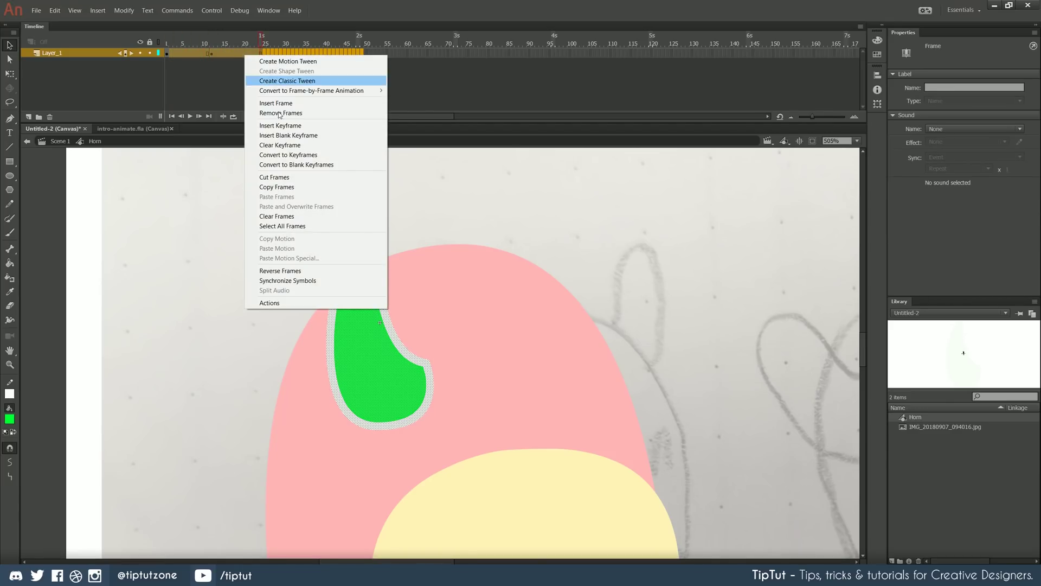
{"action": "left_click", "coordinate": [272, 144]}
{"action": "left_click", "coordinate": [218, 72]}
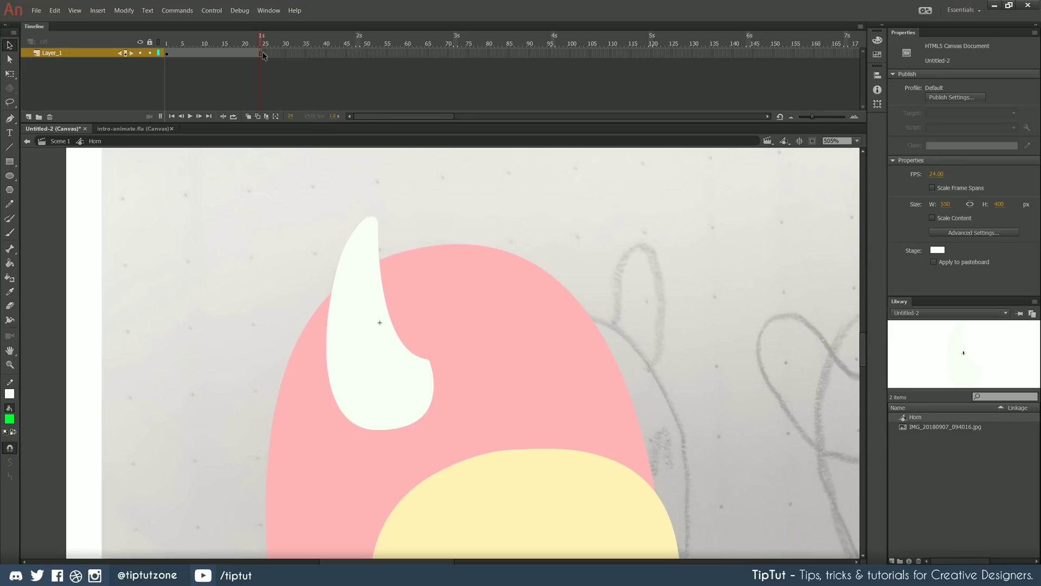
{"action": "left_click", "coordinate": [59, 141]}
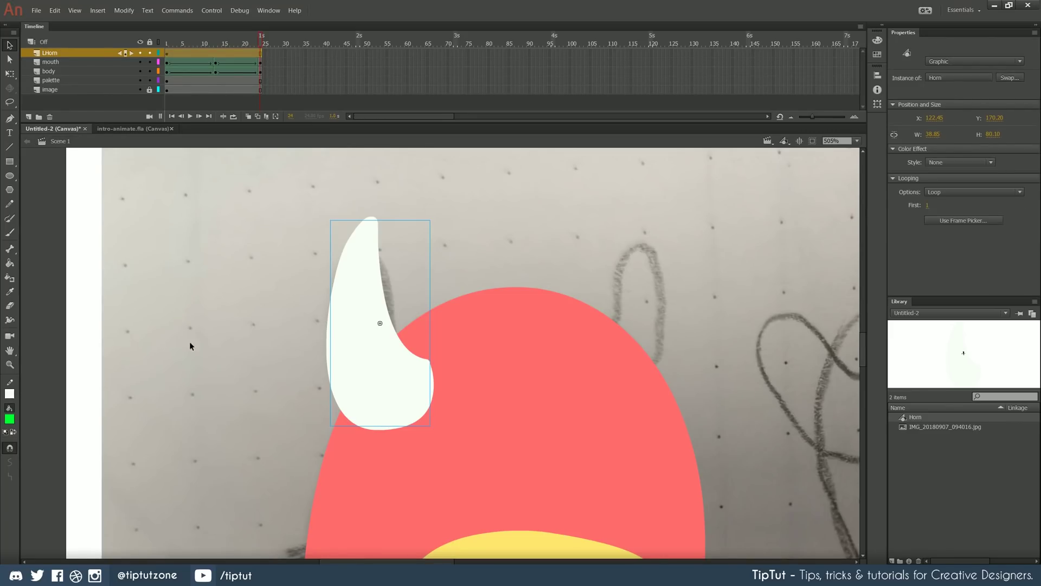
- With Free Transform, move the horn's transformation point down into the base of the horn
{"action": "left_click", "coordinate": [10, 73]}
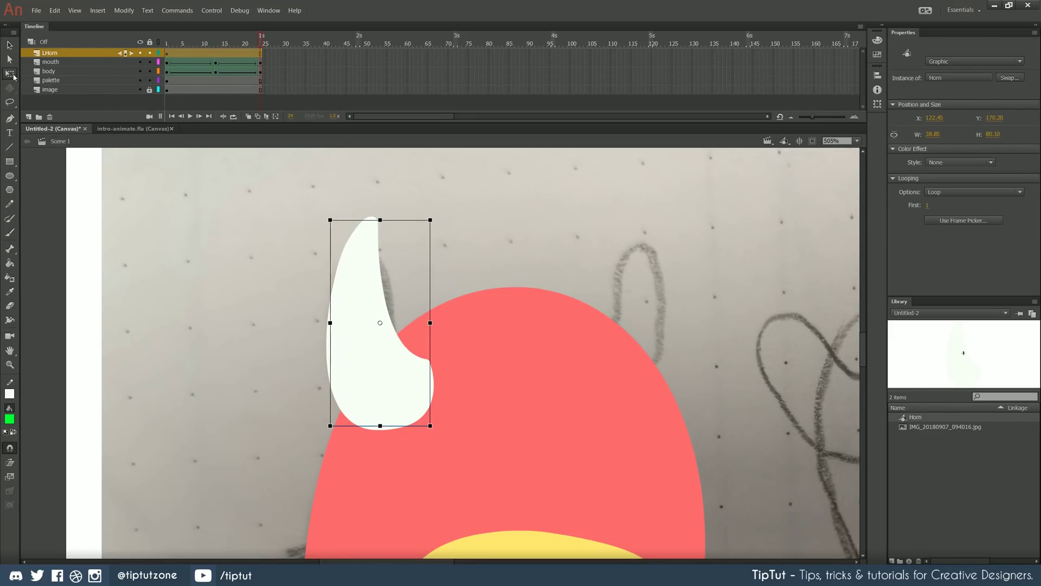
{"action": "mouse_move", "coordinate": [380, 323]}
{"action": "left_mouse_down"}
{"action": "mouse_move", "coordinate": [370, 367]}
{"action": "mouse_move", "coordinate": [389, 393]}
{"action": "mouse_move", "coordinate": [299, 272]}
{"action": "left_mouse_up"}
{"action": "left_click_drag", "start_coordinate": [220, 187], "coordinate": [293, 311]}
- Insert keyframes at frames 24 and 13 of the LHorn layer
{"action": "left_click", "coordinate": [262, 53]}
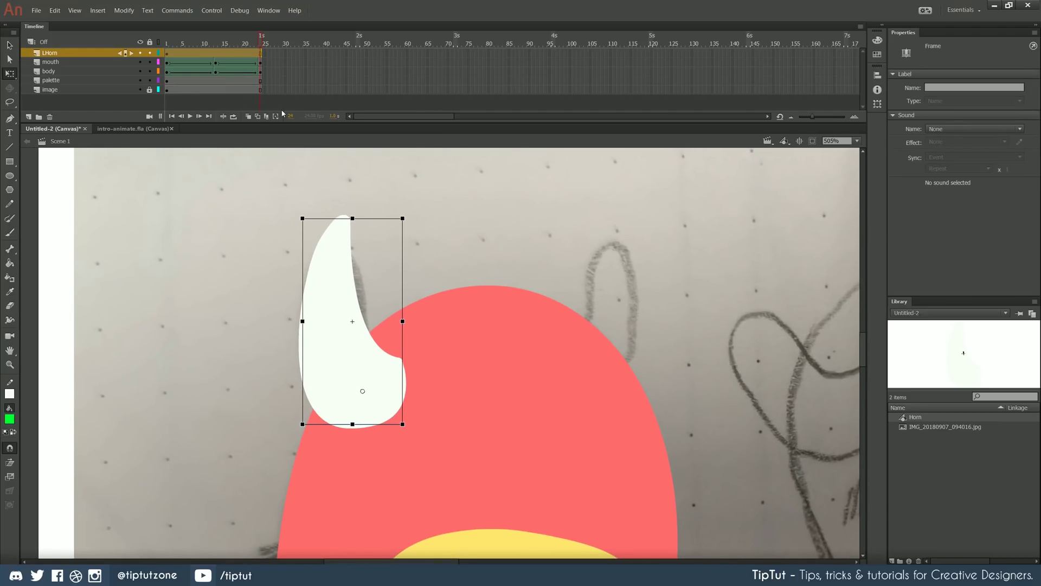
{"action": "left_click", "coordinate": [267, 54]}
{"action": "left_click", "coordinate": [260, 52]}
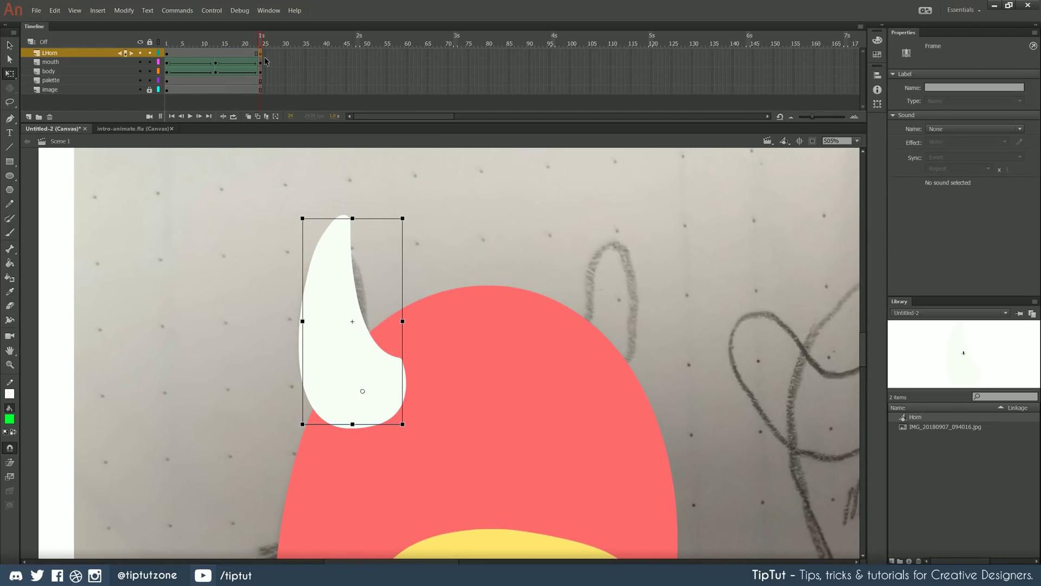
{"action": "left_click", "coordinate": [216, 52]}
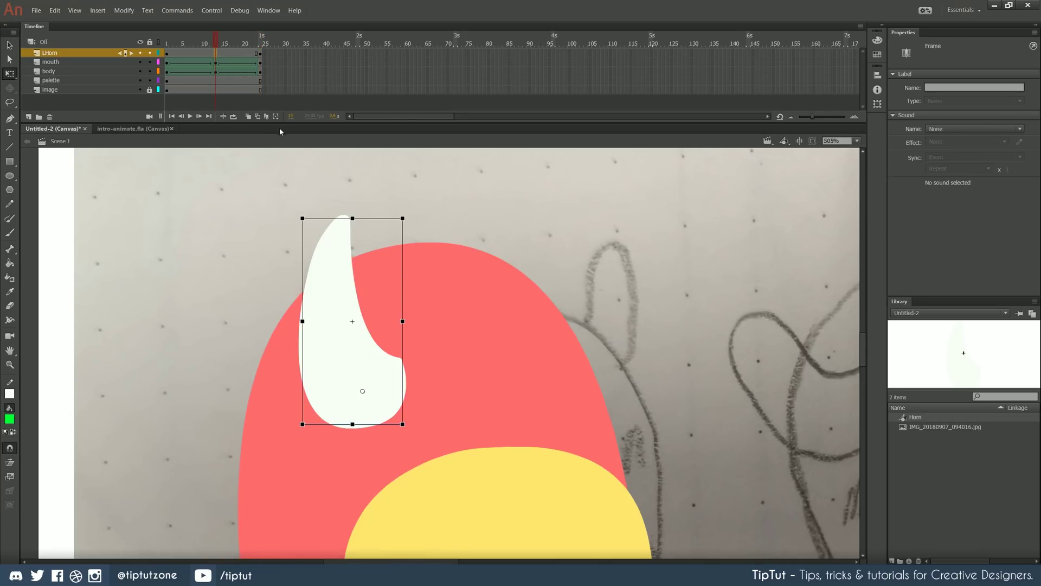
{"action": "key", "text": "F6"}
- Turn on onion skinning and, at frame 13, move the horn up and left to follow the leaning body, tilting it outward
{"action": "left_click", "coordinate": [248, 117]}
{"action": "left_click_drag", "start_coordinate": [332, 383], "coordinate": [275, 356]}
{"action": "left_click_drag", "start_coordinate": [243, 401], "coordinate": [255, 417]}
- Nudge the frame 13 horn slightly right onto the body's edge and rotate it a little further outward
{"action": "scroll", "coordinate": [238, 425], "scroll_direction": "down", "scroll_amount": 1}
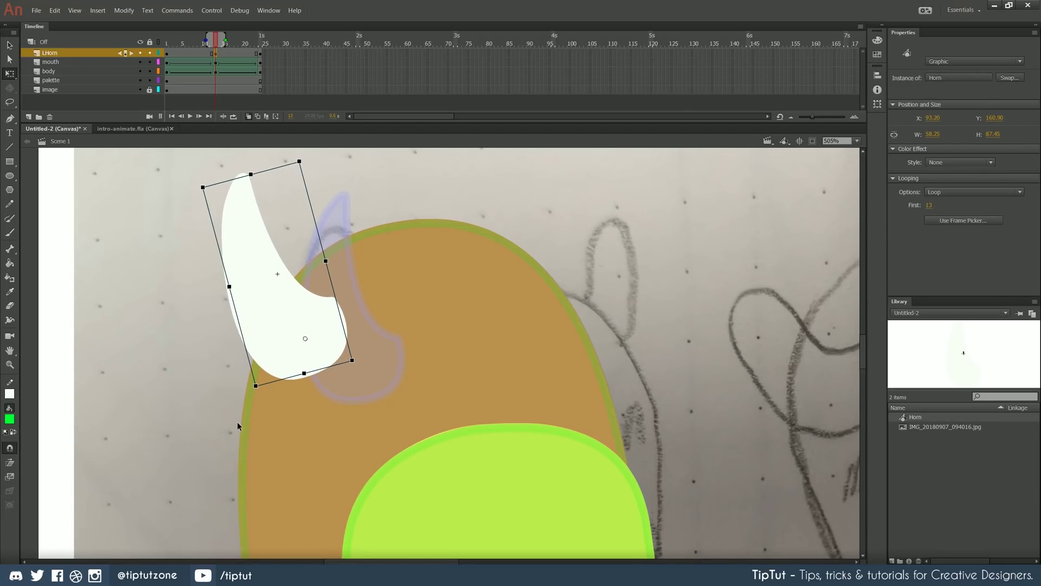
{"action": "key", "text": "ctrl+minus"}
{"action": "key", "text": "ctrl+minus"}
{"action": "left_click_drag", "start_coordinate": [319, 450], "coordinate": [265, 410]}
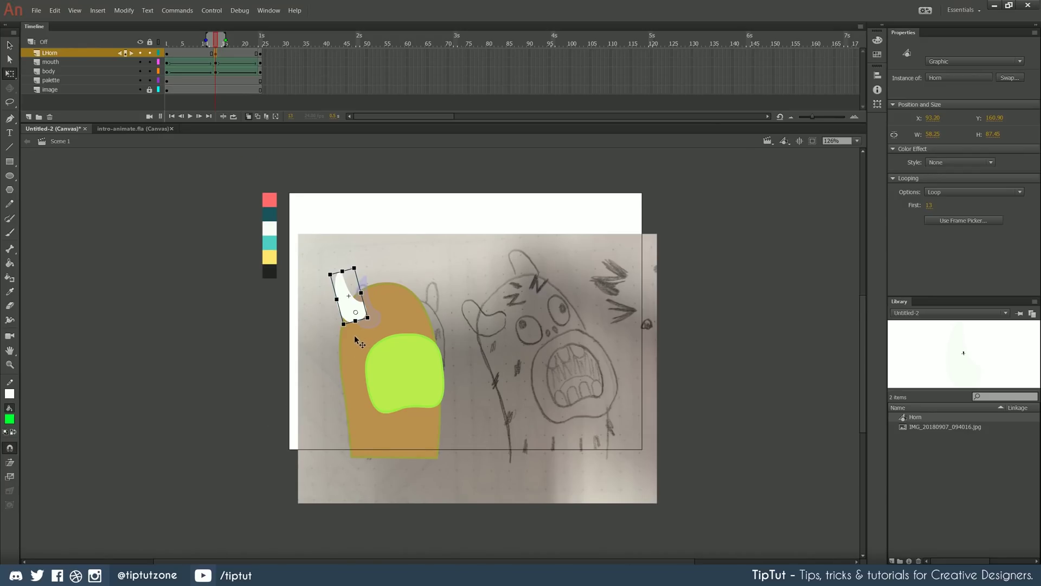
{"action": "scroll", "coordinate": [354, 336], "scroll_direction": "up", "scroll_amount": 1}
{"action": "left_click_drag", "start_coordinate": [369, 403], "coordinate": [337, 383]}
{"action": "key", "text": "Right"}
{"action": "key", "text": "Right"}
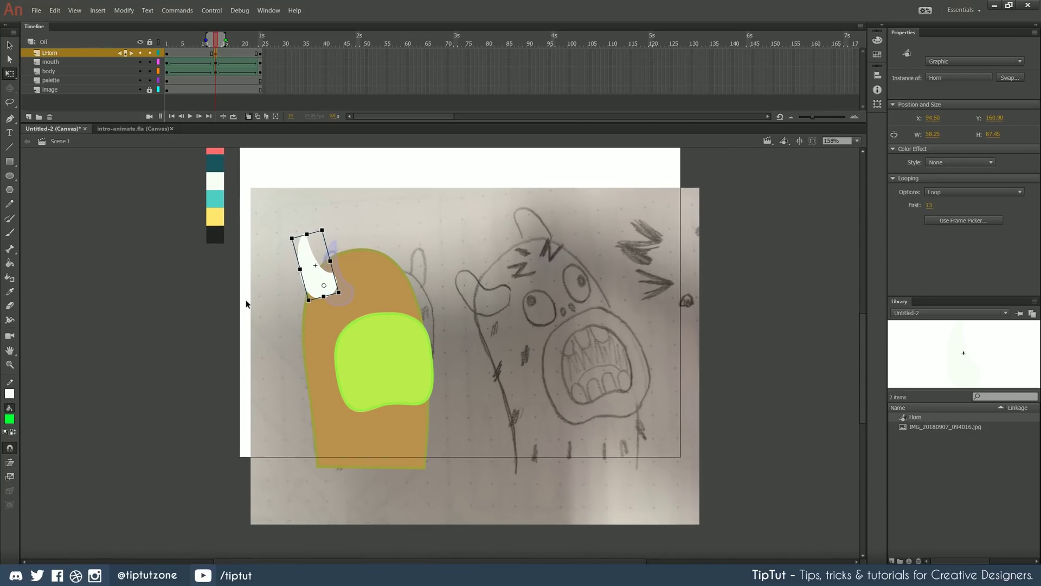
{"action": "key", "text": "Right"}
{"action": "key", "text": "Right"}
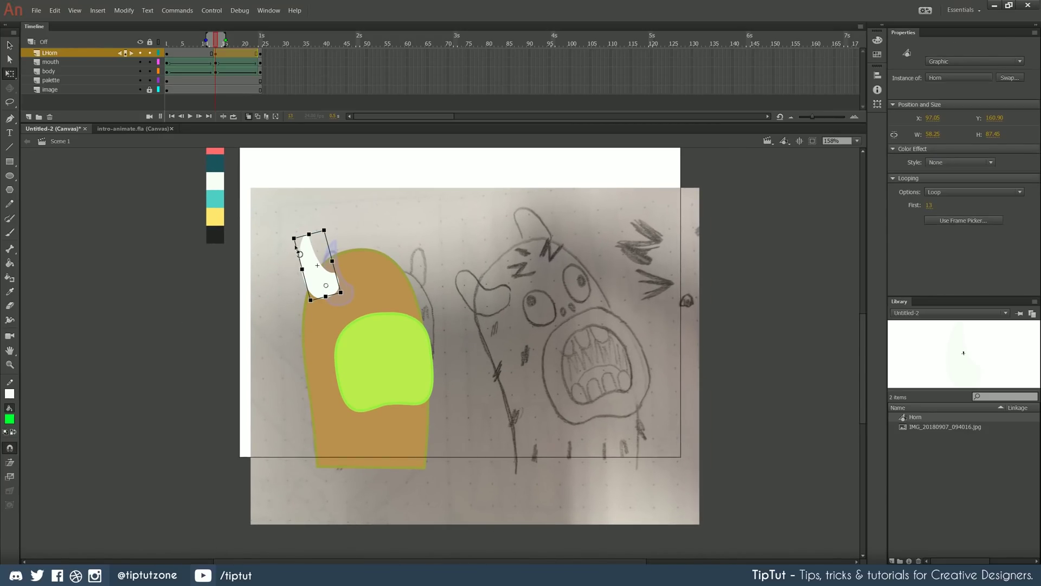
{"action": "left_click_drag", "start_coordinate": [291, 240], "coordinate": [277, 234]}
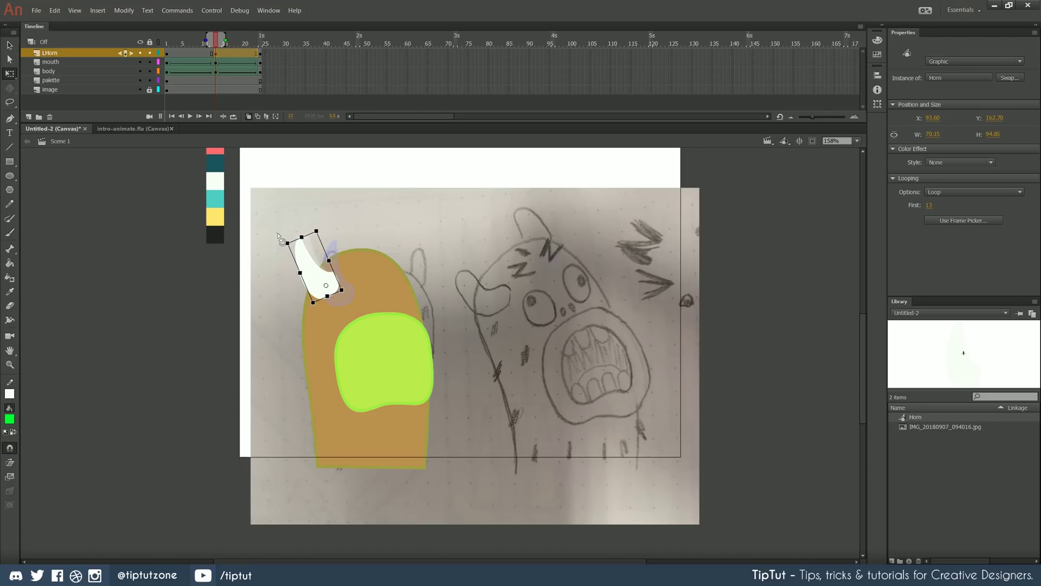
{"action": "left_click", "coordinate": [174, 314]}
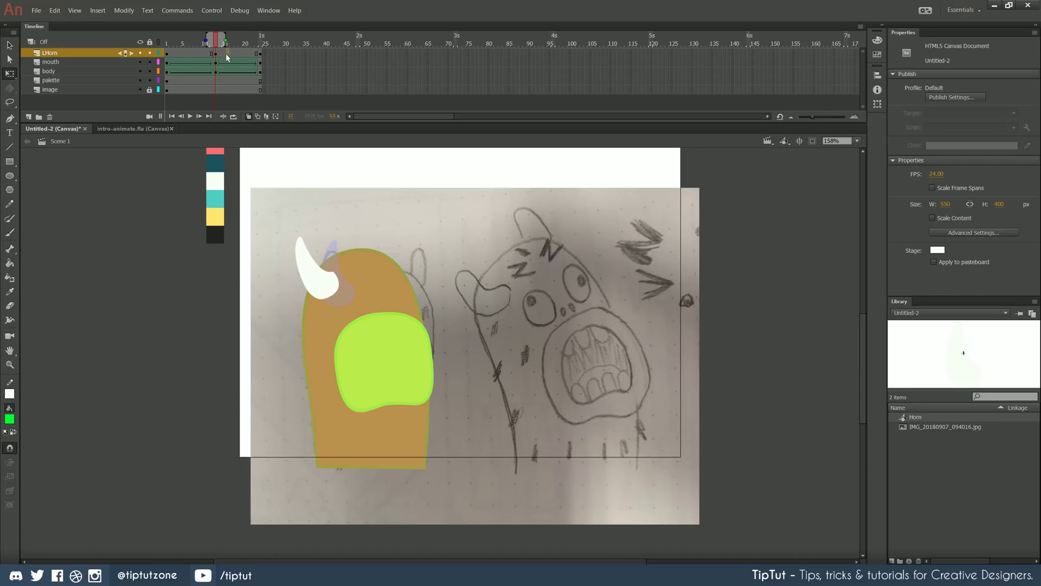
- Check the horn at an in-between frame and at frame 1, and turn off onion skinning
{"action": "left_click", "coordinate": [200, 53]}
{"action": "left_click", "coordinate": [147, 237]}
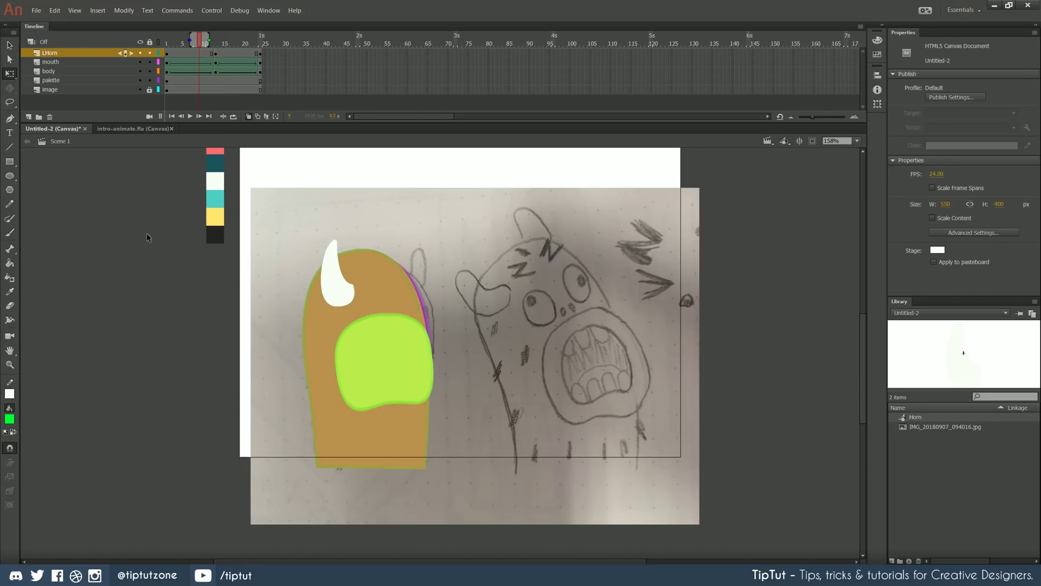
{"action": "left_click", "coordinate": [168, 53]}
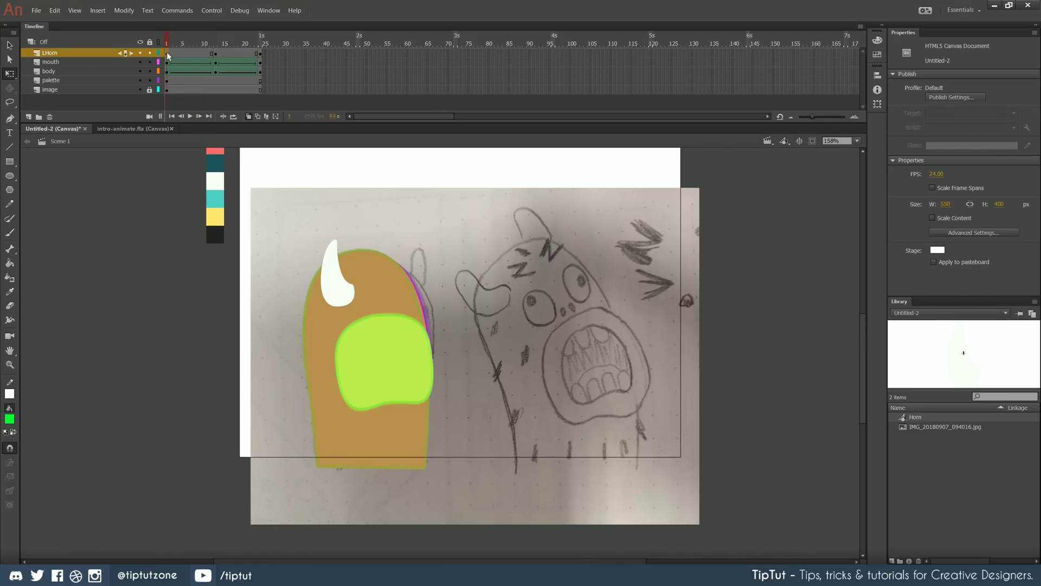
{"action": "left_click", "coordinate": [249, 117]}
{"action": "left_click", "coordinate": [203, 316]}
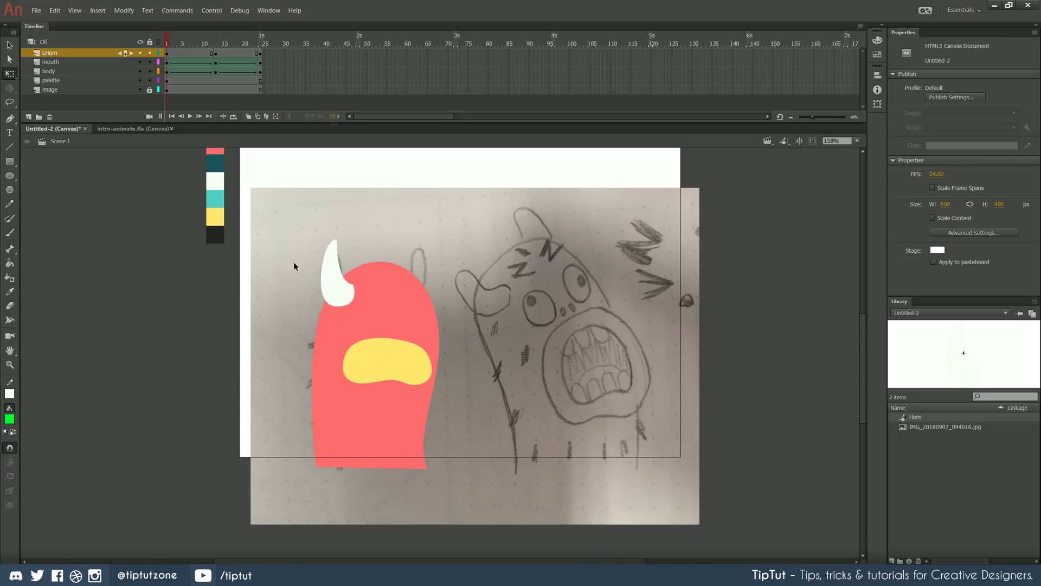
- Enter the Horn symbol from frame 1, select its shape, and return to the main scene
{"action": "left_click", "coordinate": [329, 278]}
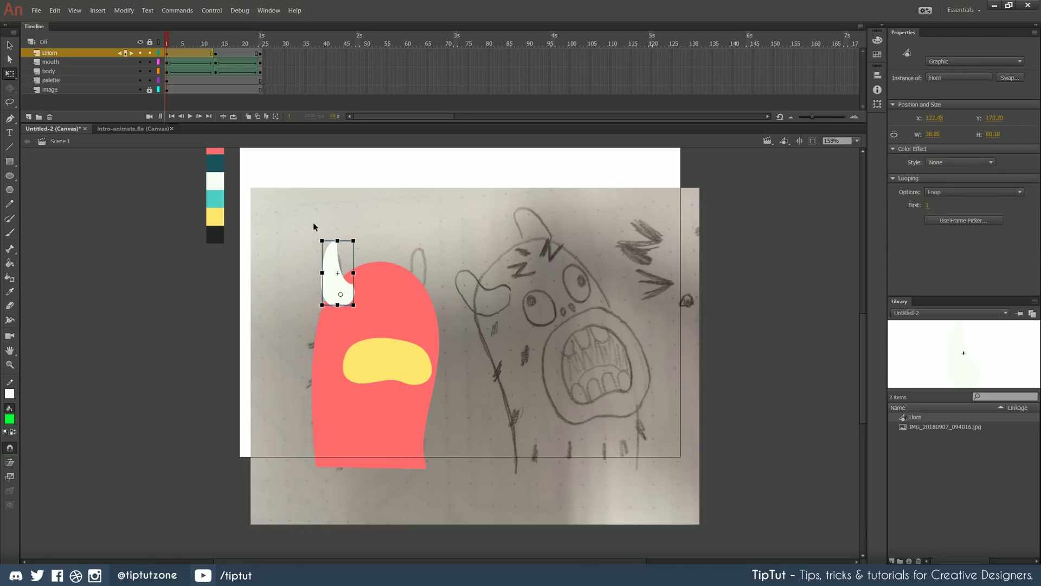
{"action": "double_click", "coordinate": [340, 277]}
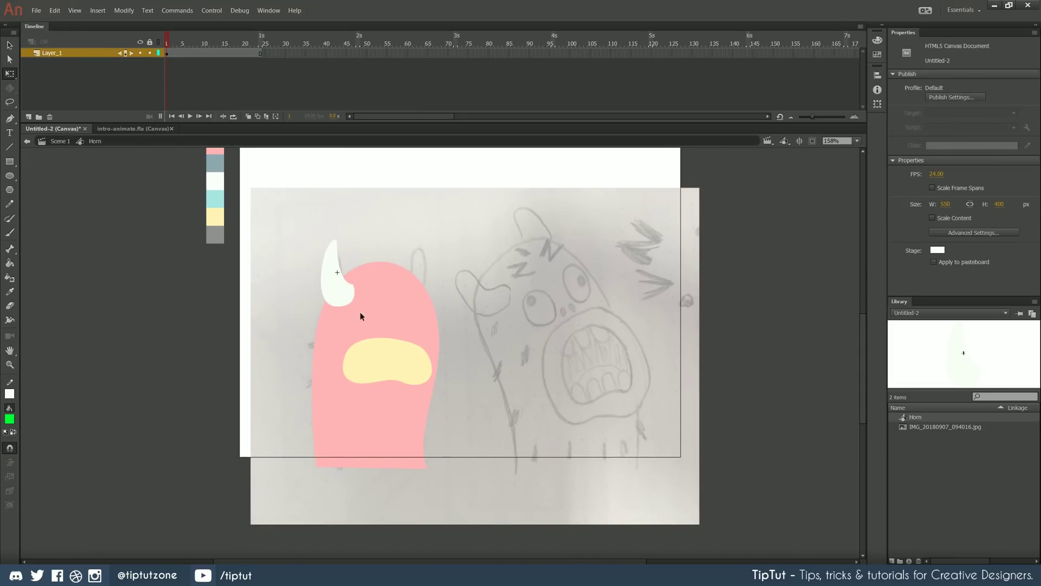
{"action": "left_click", "coordinate": [347, 297]}
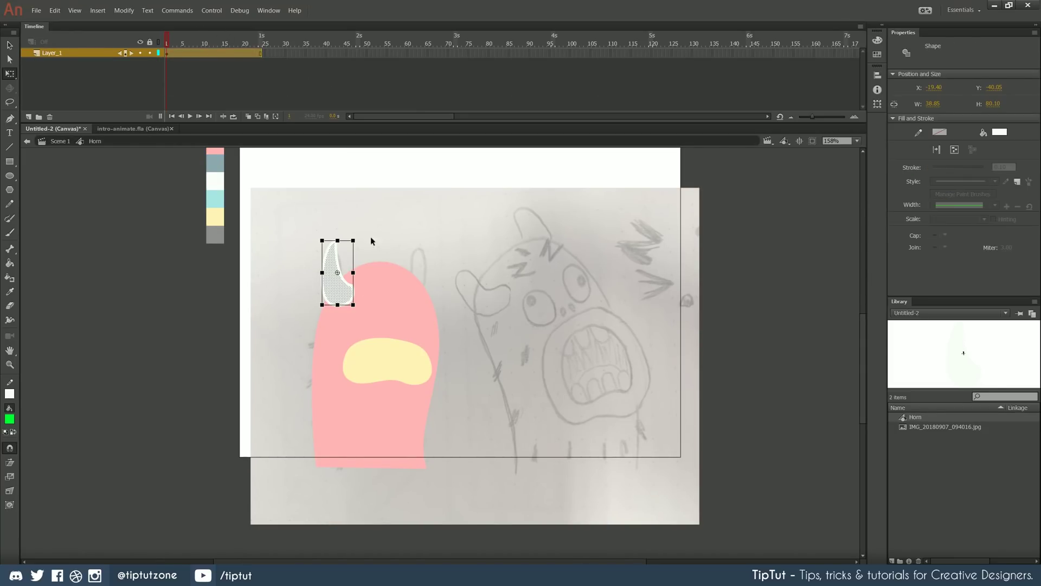
{"action": "double_click", "coordinate": [278, 269]}
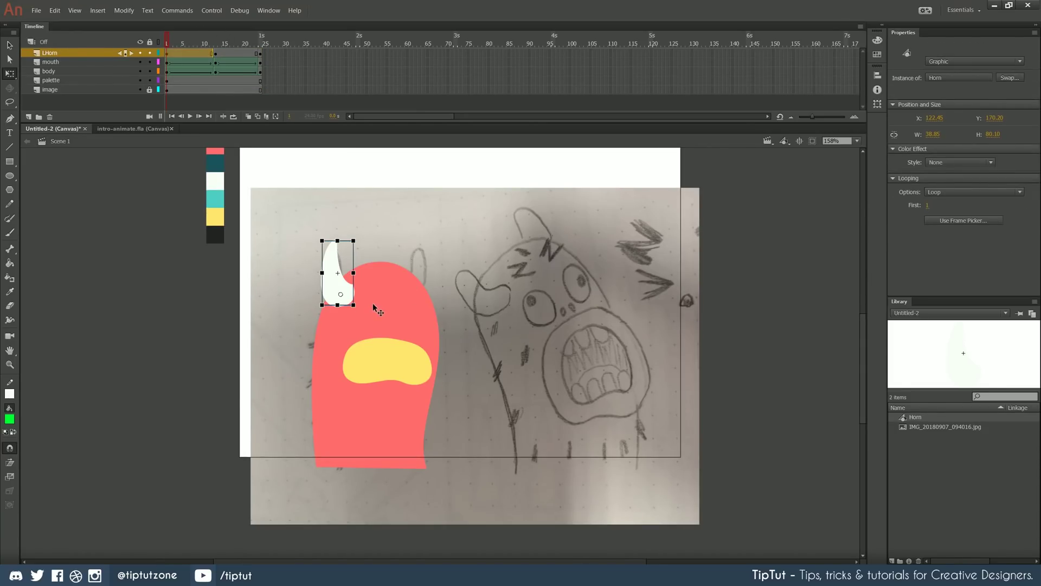
- Create a classic tween between frames 1 and 13 of the LHorn layer
{"action": "scroll", "coordinate": [342, 292], "scroll_direction": "up", "scroll_amount": 2}
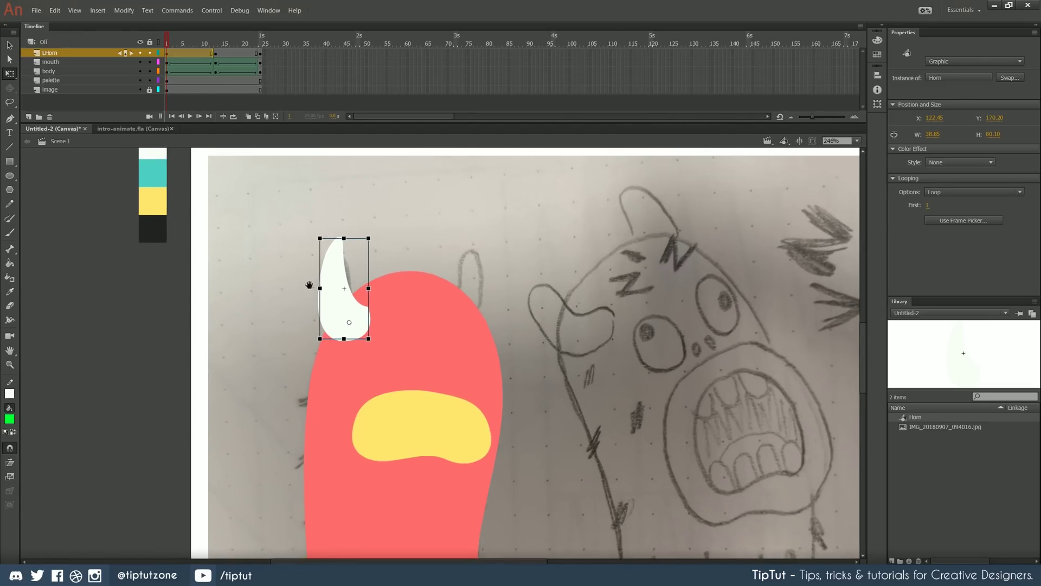
{"action": "left_click_drag", "start_coordinate": [309, 284], "coordinate": [298, 306]}
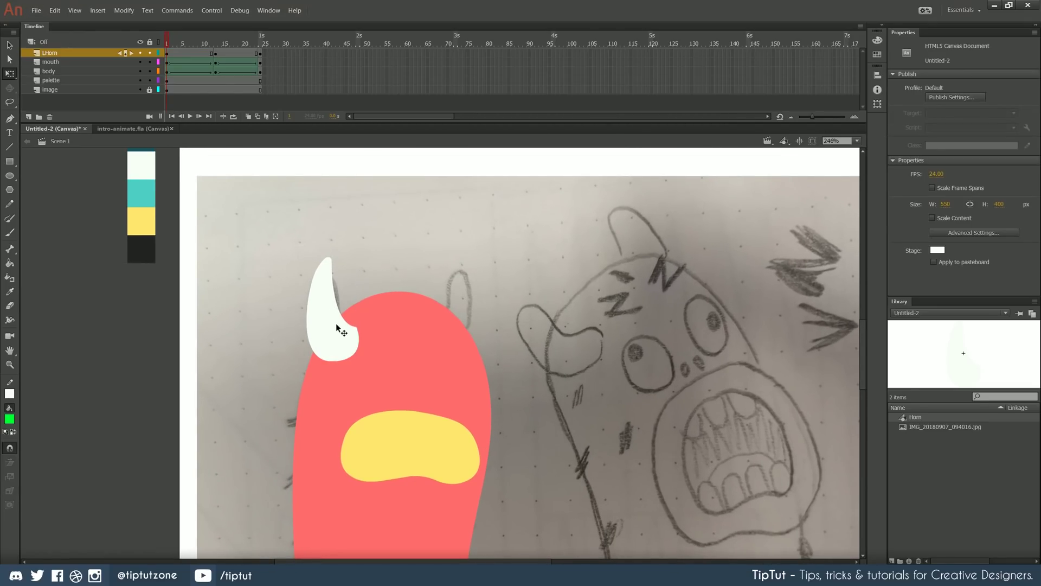
{"action": "right_click", "coordinate": [193, 53]}
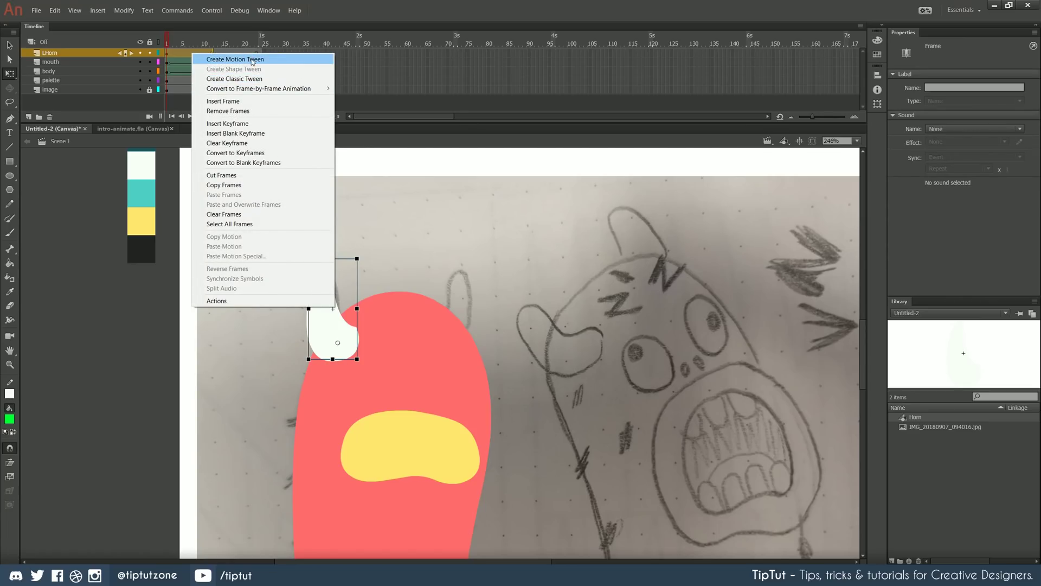
{"action": "left_click", "coordinate": [230, 82]}
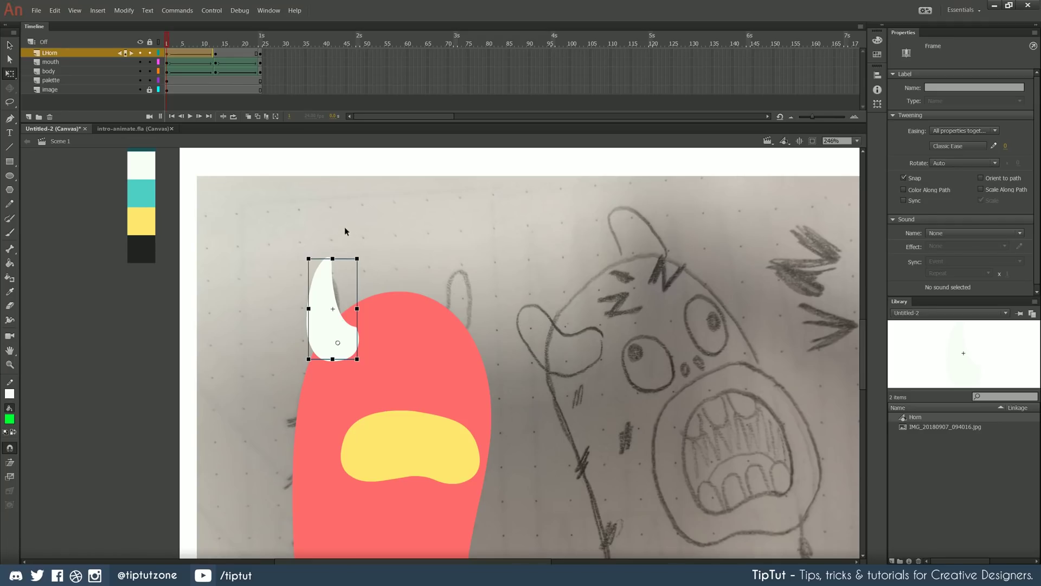
- Play the animation from frame 1 and inspect the horn's motion across the first tween
{"action": "left_click", "coordinate": [263, 62]}
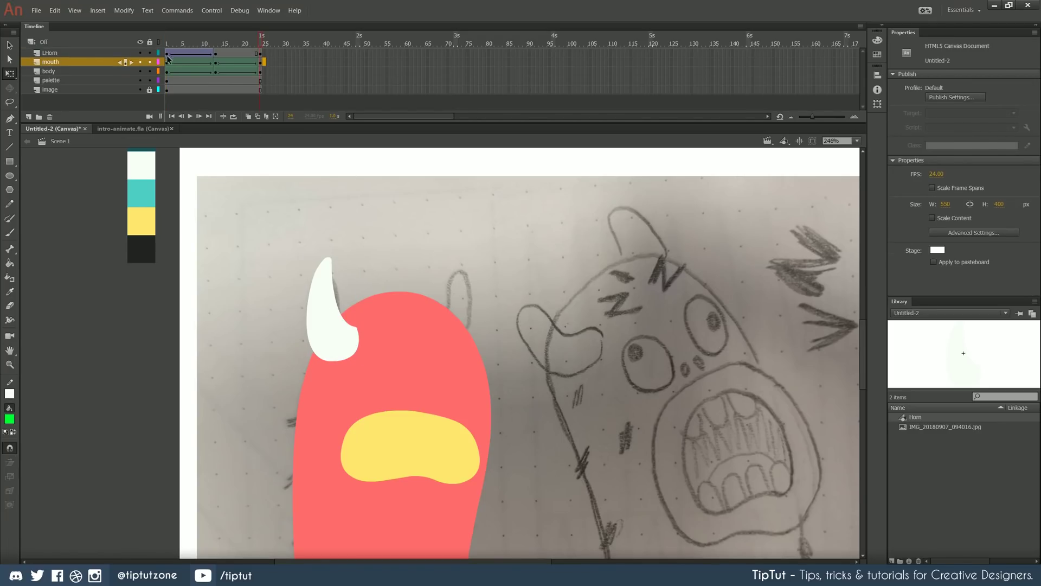
{"action": "left_click", "coordinate": [168, 54]}
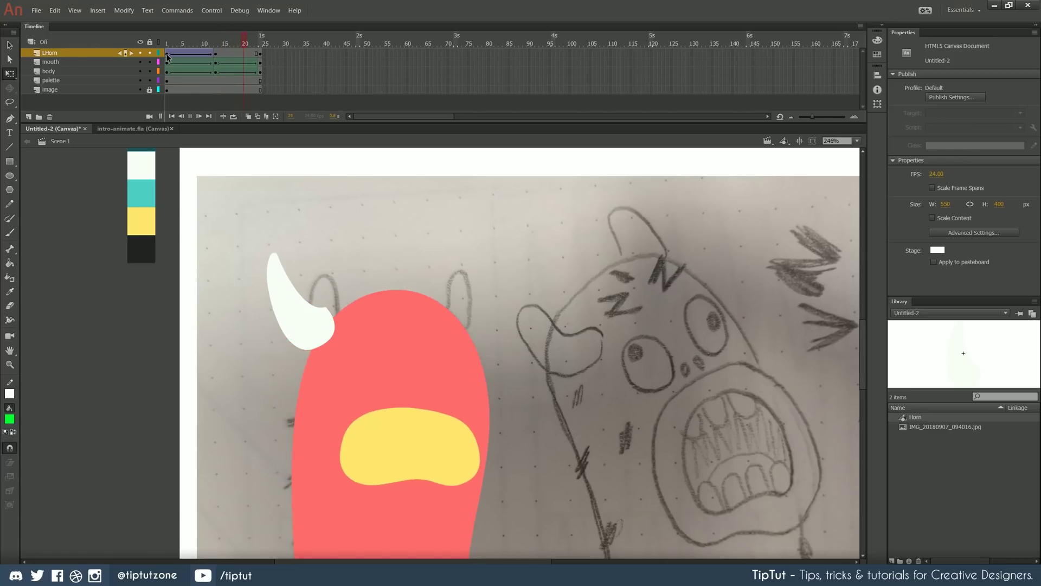
{"action": "key", "text": "Return"}
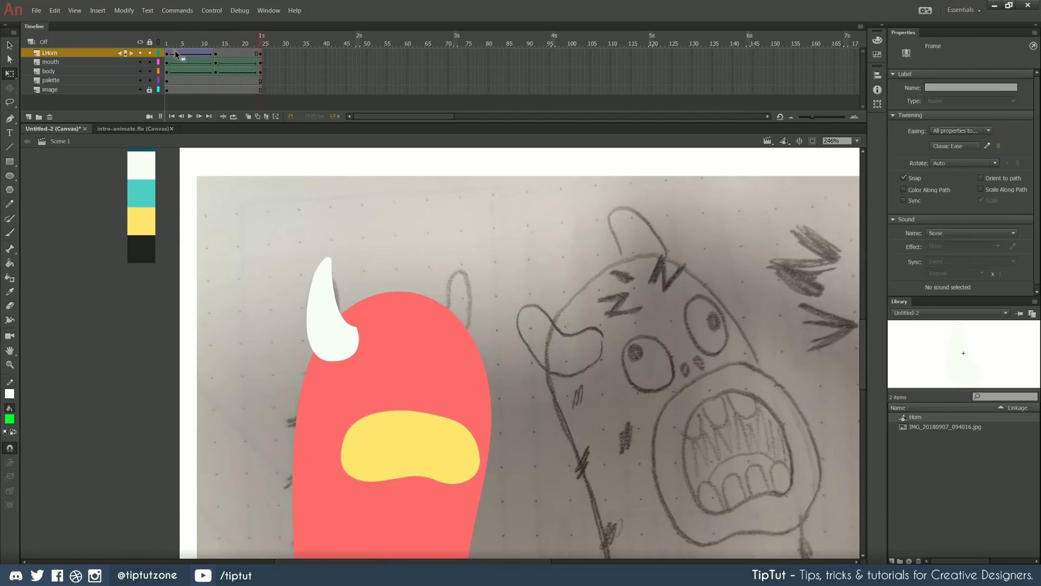
{"action": "left_click", "coordinate": [179, 53]}
{"action": "left_click", "coordinate": [188, 53]}
- Create a classic tween between frames 13 and 24 of the LHorn layer and scrub through it
{"action": "left_click", "coordinate": [224, 55]}
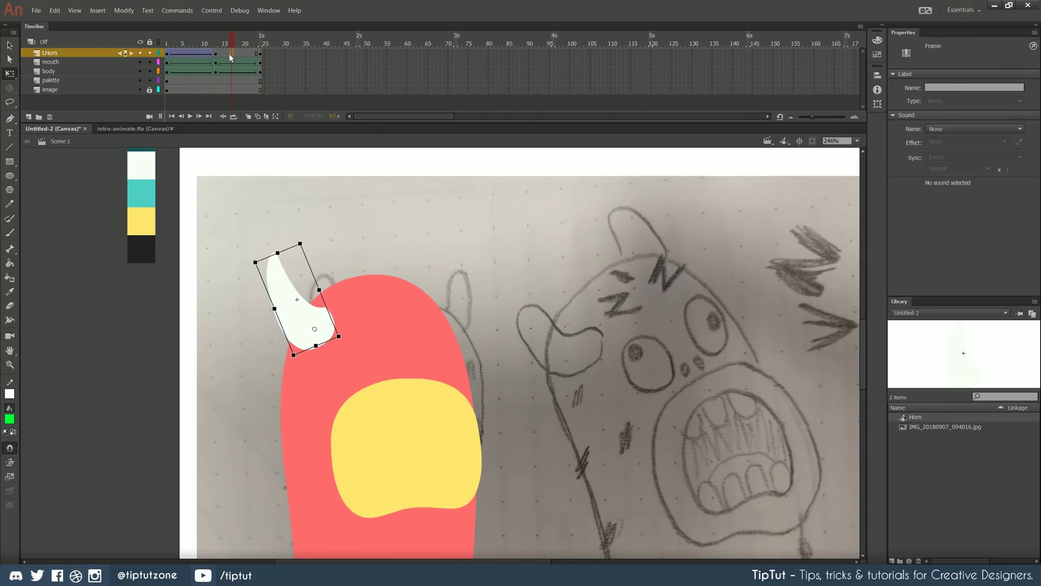
{"action": "right_click", "coordinate": [224, 55]}
{"action": "left_click", "coordinate": [266, 80]}
{"action": "left_click_drag", "start_coordinate": [217, 47], "coordinate": [278, 48]}
- Apply a Cubic Ease In Out to the first LHorn tween
{"action": "left_click", "coordinate": [187, 52]}
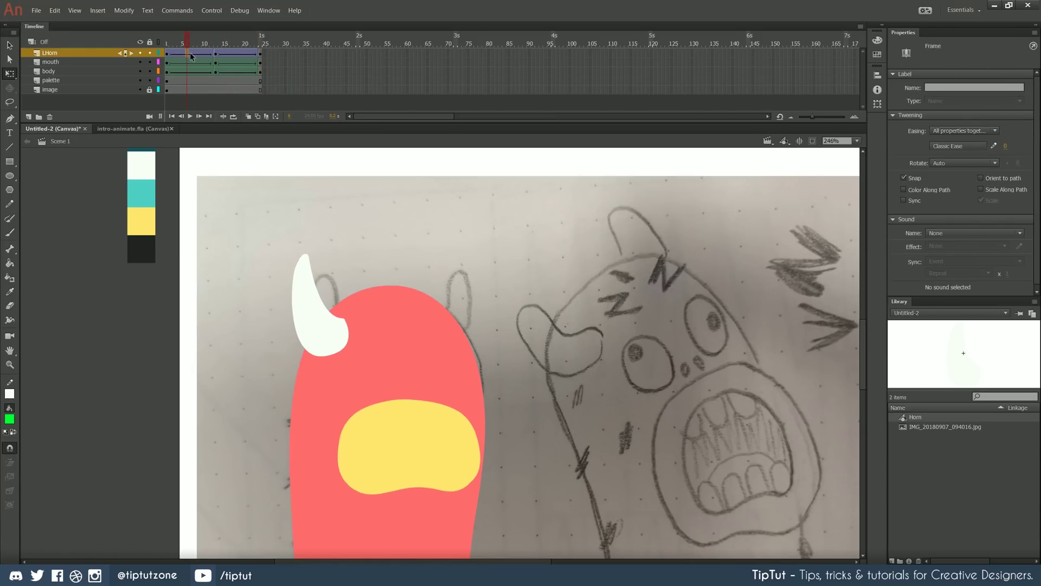
{"action": "left_click", "coordinate": [959, 147]}
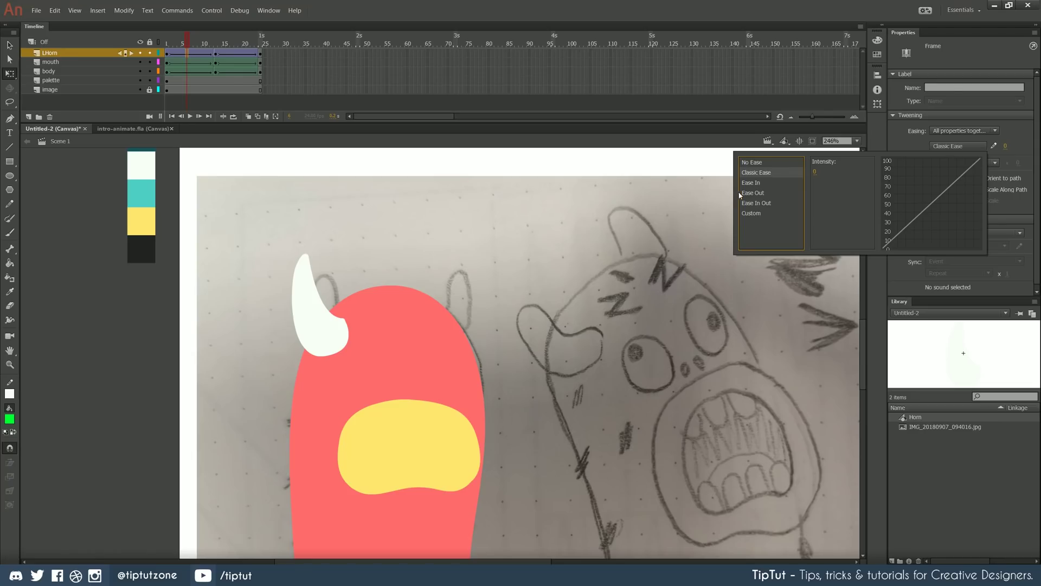
{"action": "left_click", "coordinate": [757, 204]}
{"action": "double_click", "coordinate": [820, 173]}
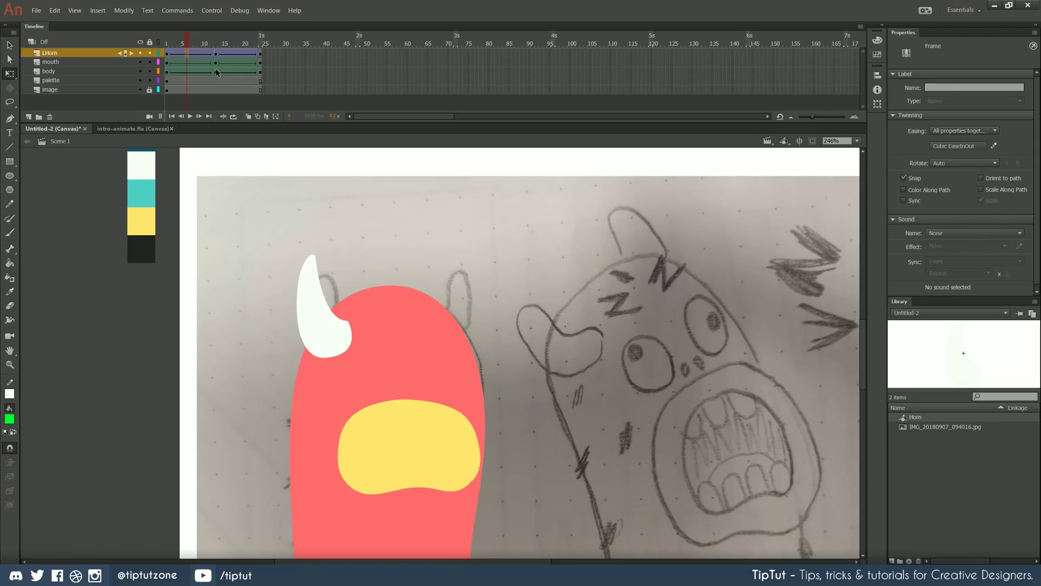
- Apply a Cubic Ease In Out to the second LHorn tween, between frames 13 and 24
{"action": "left_click", "coordinate": [240, 52]}
{"action": "left_click", "coordinate": [959, 146]}
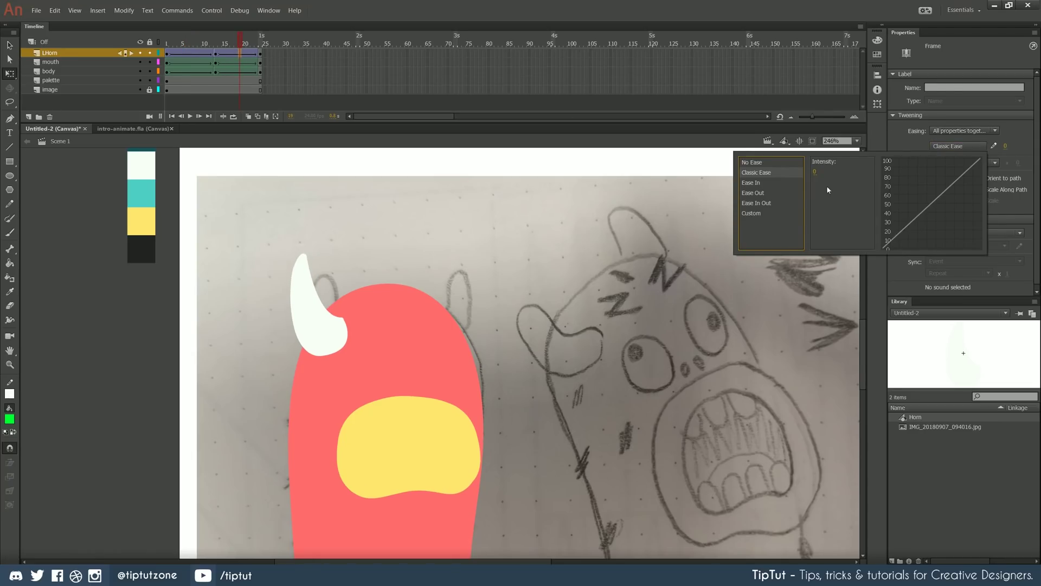
{"action": "left_click", "coordinate": [757, 203]}
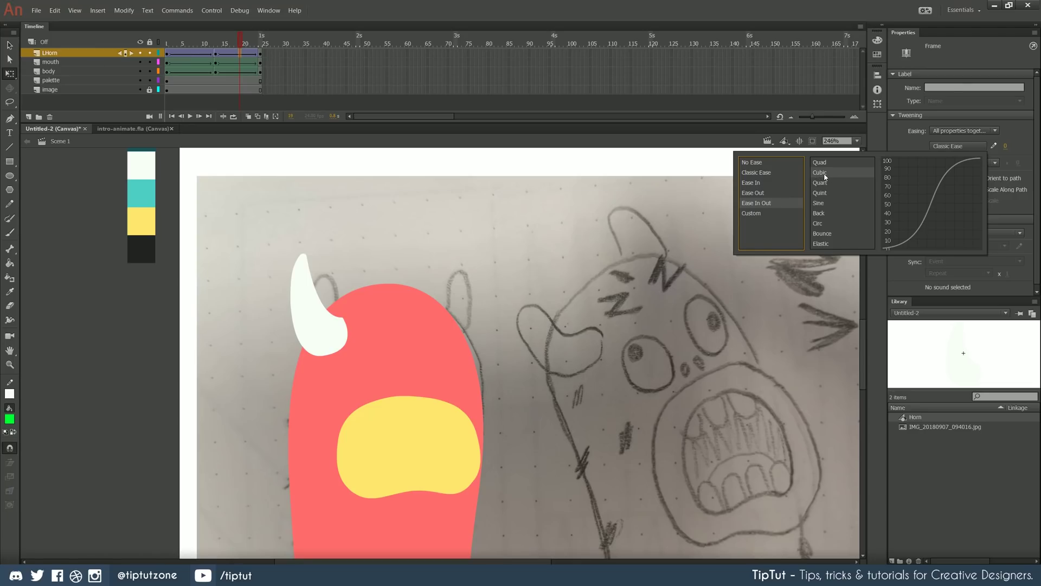
{"action": "double_click", "coordinate": [824, 174]}
- Play the animation from frame 1 and examine the eased left horn's motion, including its pose at frame 13
{"action": "left_click", "coordinate": [166, 53]}
{"action": "key", "text": "Return"}
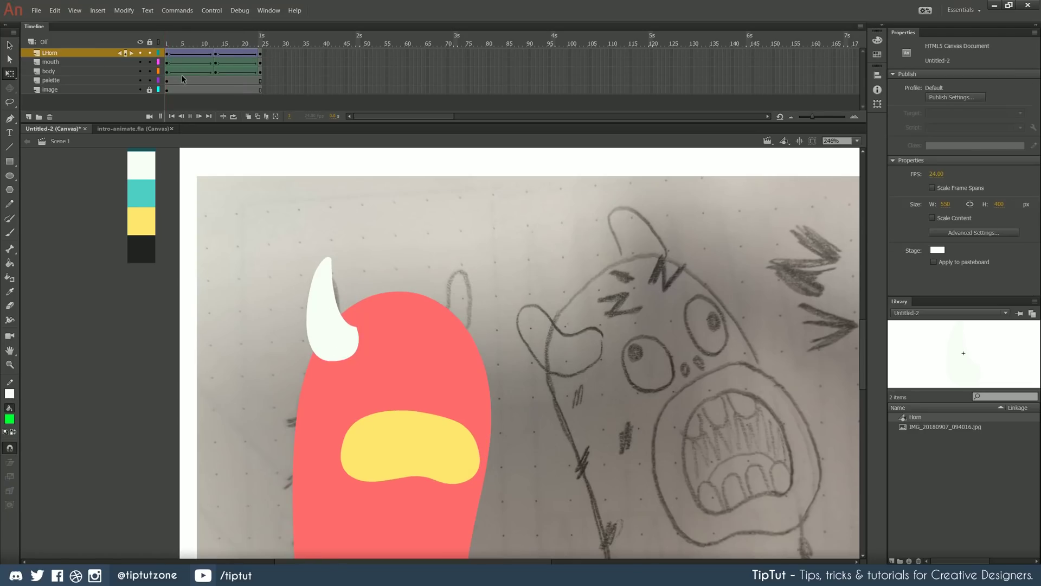
{"action": "left_click", "coordinate": [219, 55]}
{"action": "left_click", "coordinate": [294, 327]}
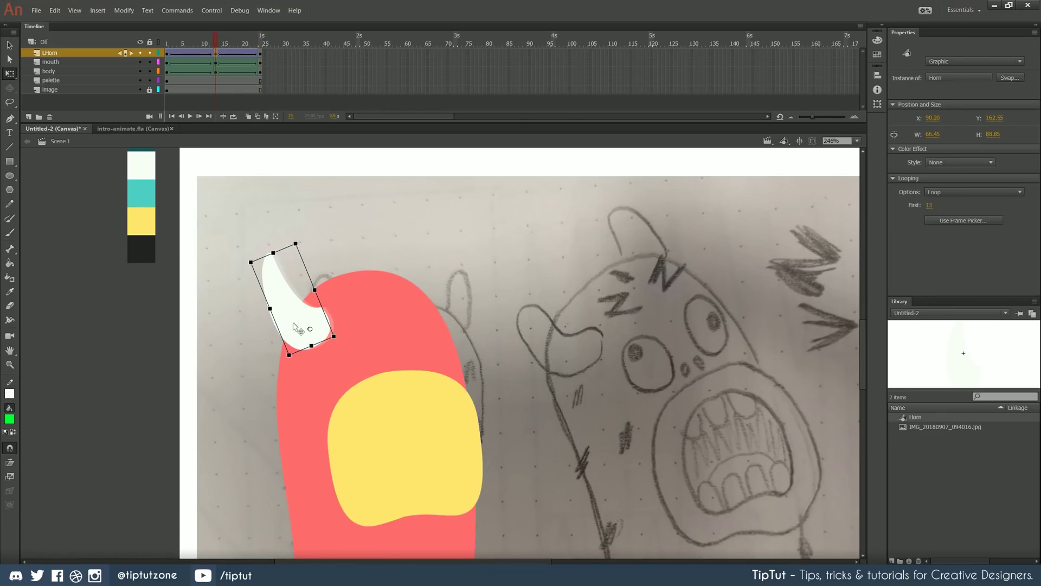
{"action": "left_click", "coordinate": [171, 54]}
{"action": "key", "text": "Return"}
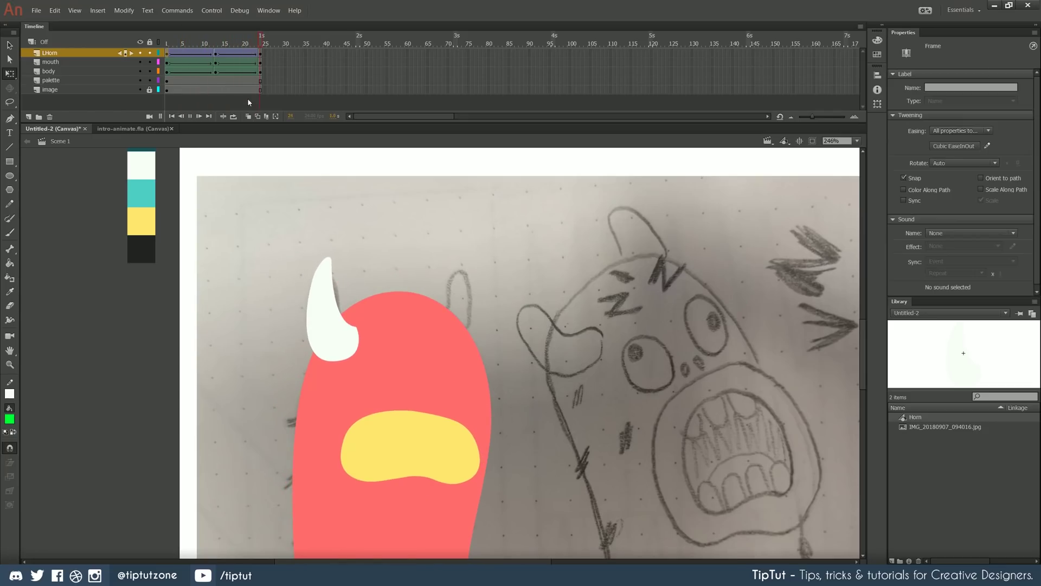
{"action": "left_click", "coordinate": [215, 54]}
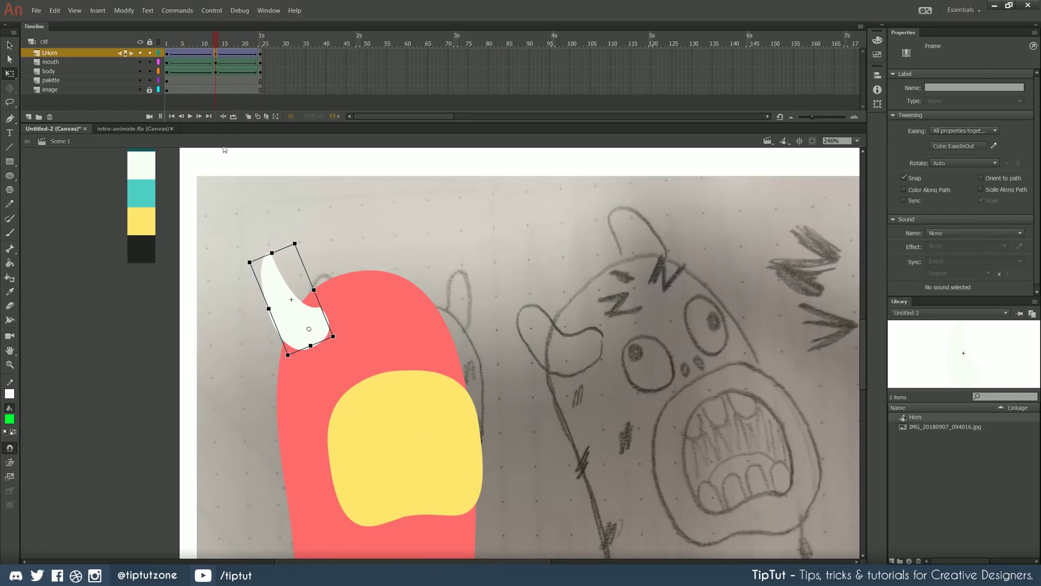
{"action": "key", "text": "Return"}
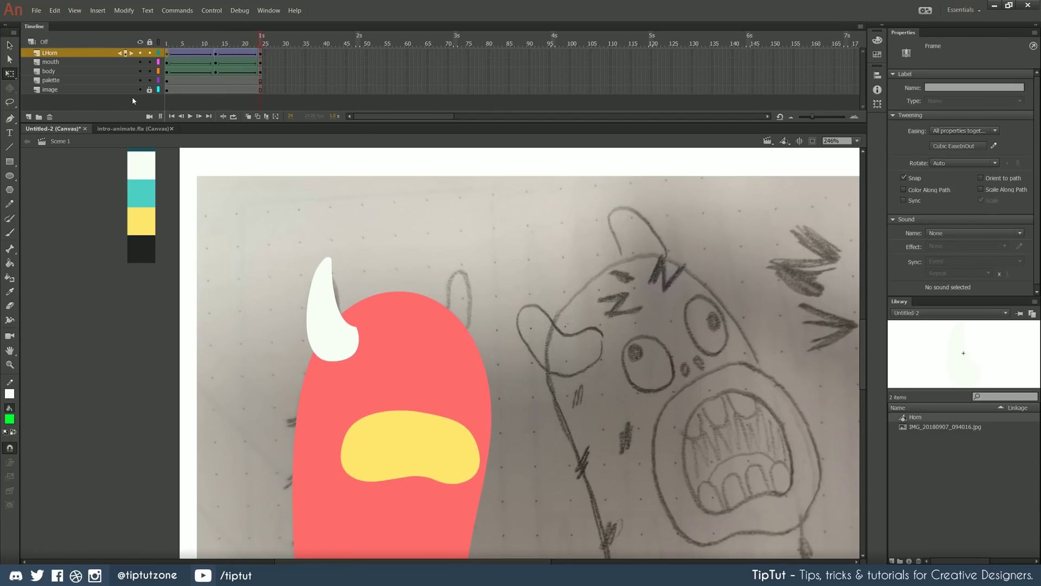
- Copy the left horn at frame 24 and add a new layer named RHorn above LHorn
{"action": "left_click", "coordinate": [336, 342]}
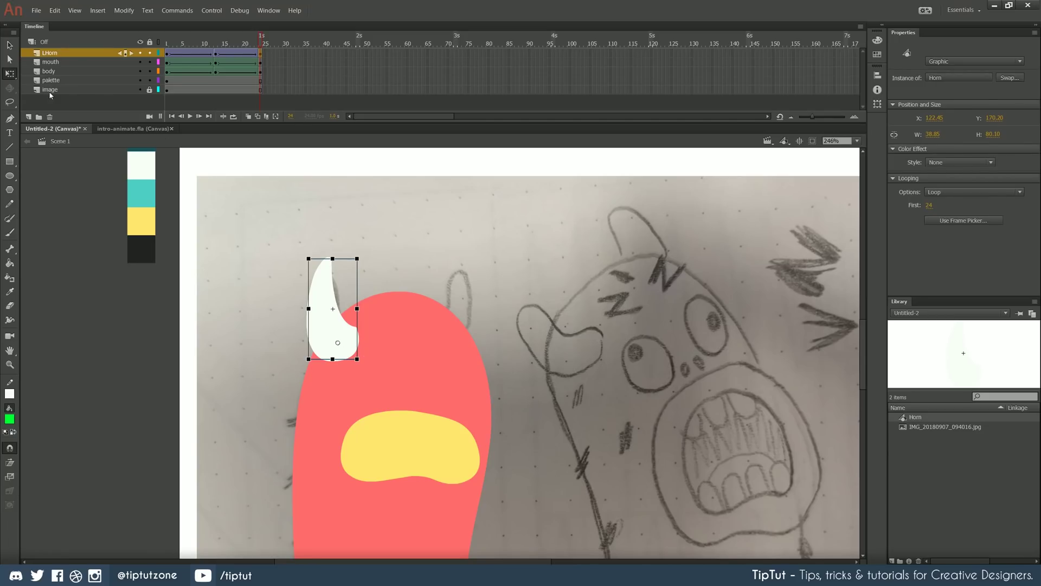
{"action": "left_click", "coordinate": [28, 117]}
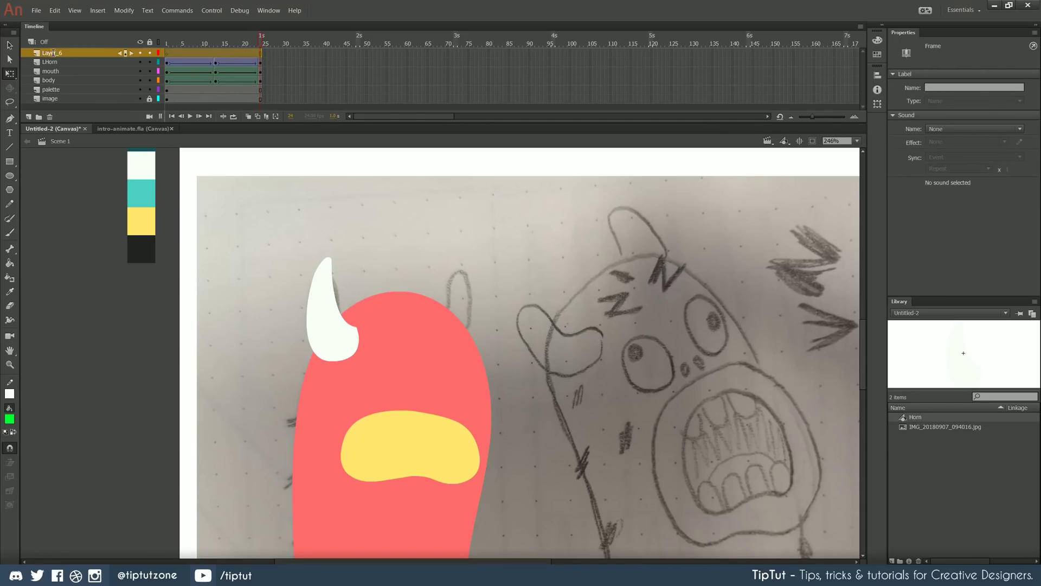
{"action": "double_click", "coordinate": [53, 53]}
{"action": "type", "text": "RH"}
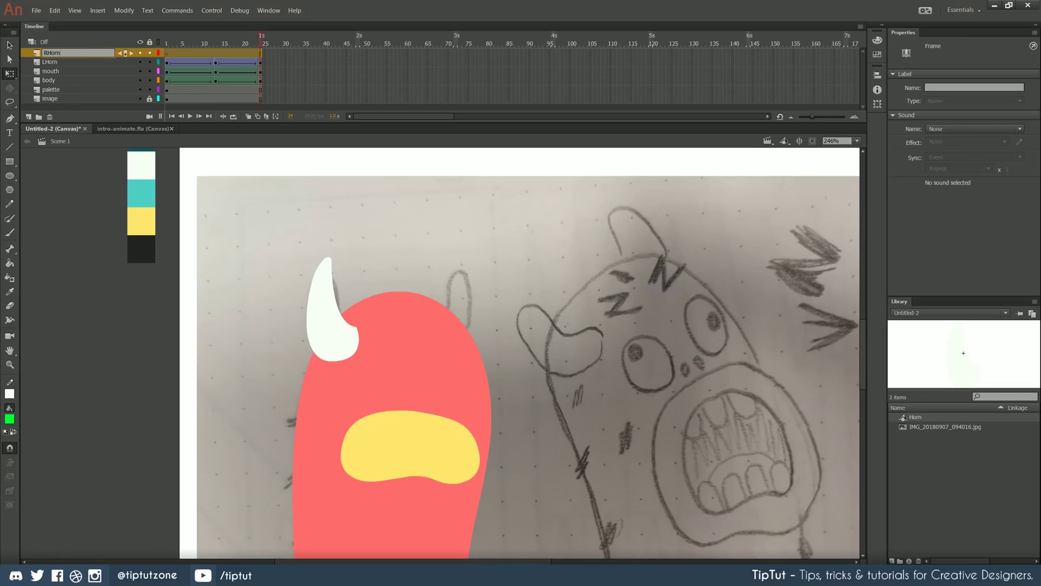
{"action": "type", "text": "orn"}
{"action": "key", "text": "Return"}
- Paste the horn onto the RHorn layer, move it above the body and flip it horizontally
{"action": "key", "text": "ctrl+v"}
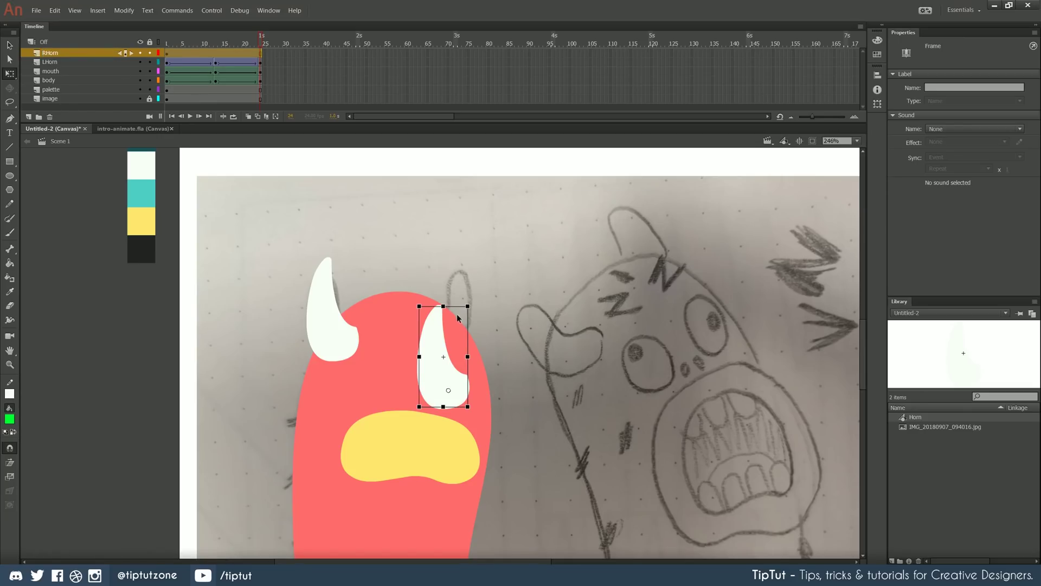
{"action": "left_click_drag", "start_coordinate": [457, 317], "coordinate": [457, 230]}
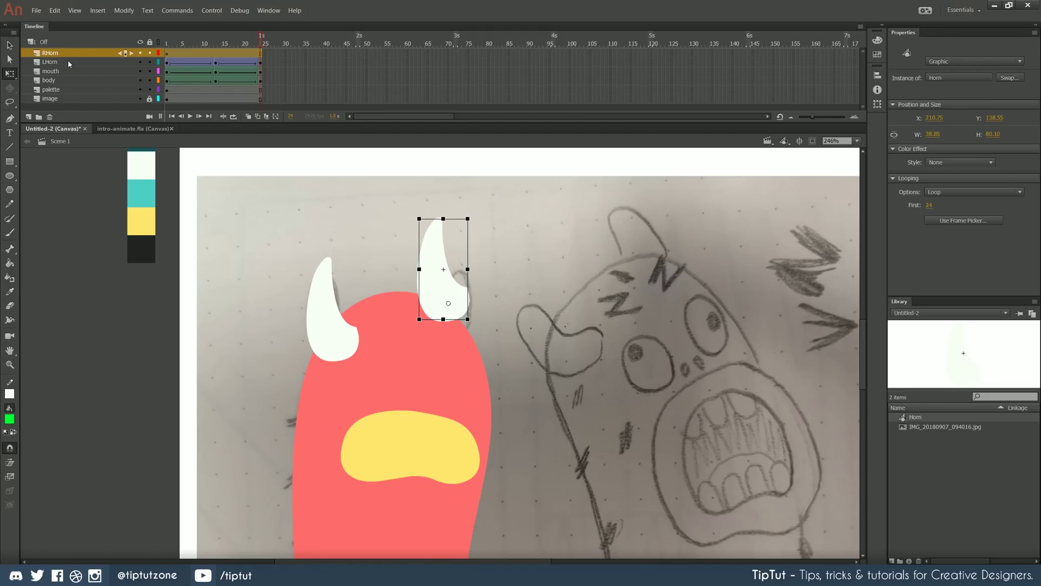
{"action": "left_click", "coordinate": [121, 10]}
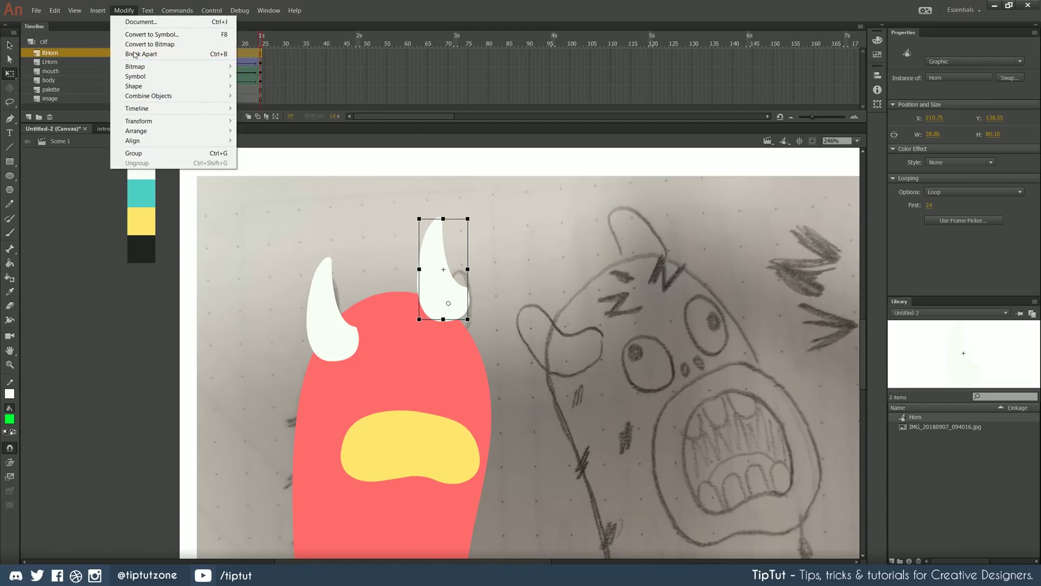
{"action": "mouse_move", "coordinate": [158, 121]}
{"action": "left_click", "coordinate": [271, 214]}
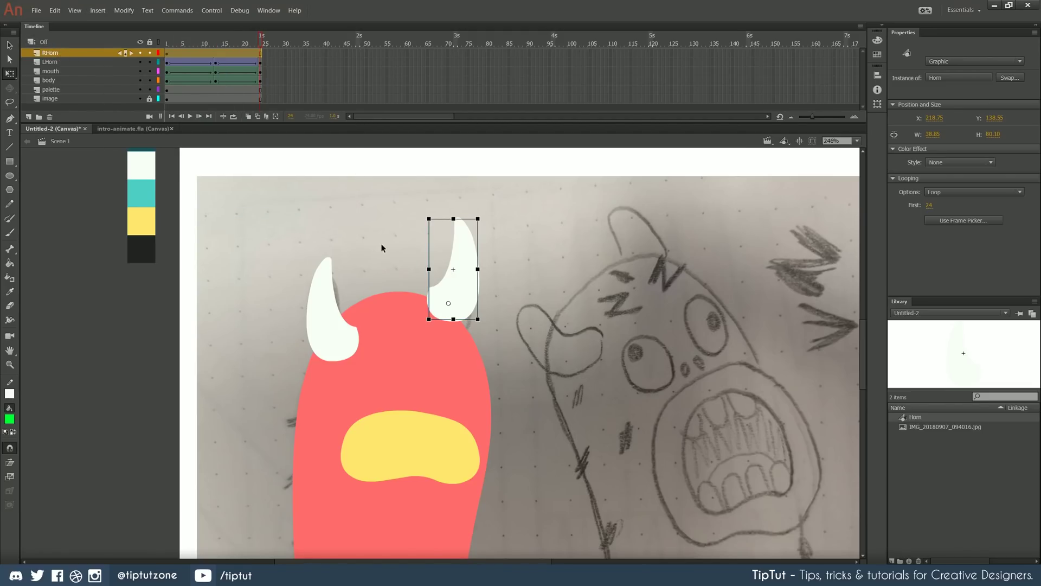
- Place the mirrored horn on the right side of the monster's head and move the RHorn layer beneath the body layer
{"action": "left_click_drag", "start_coordinate": [465, 279], "coordinate": [457, 296]}
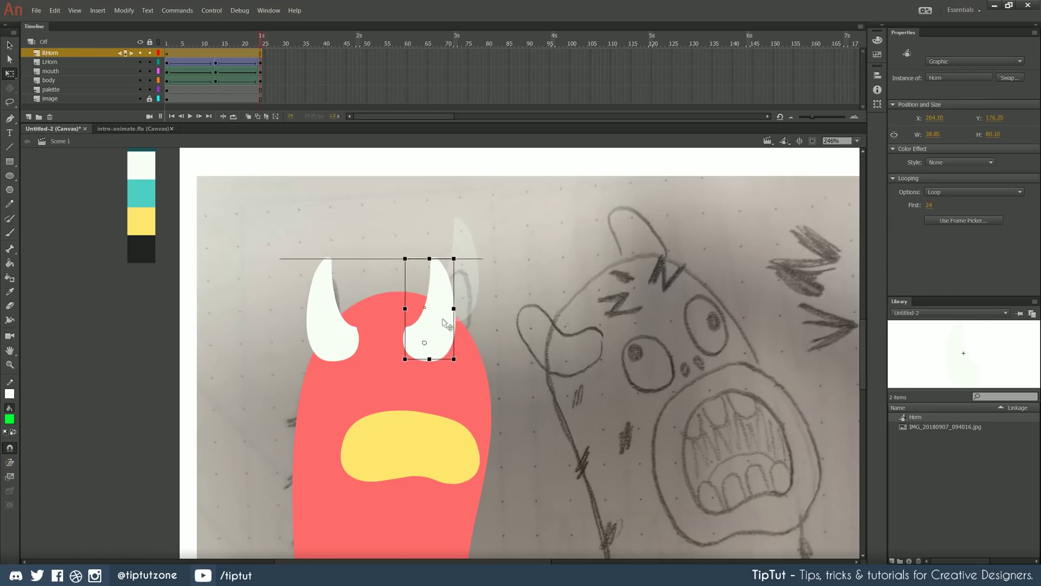
{"action": "left_click_drag", "start_coordinate": [445, 323], "coordinate": [504, 274]}
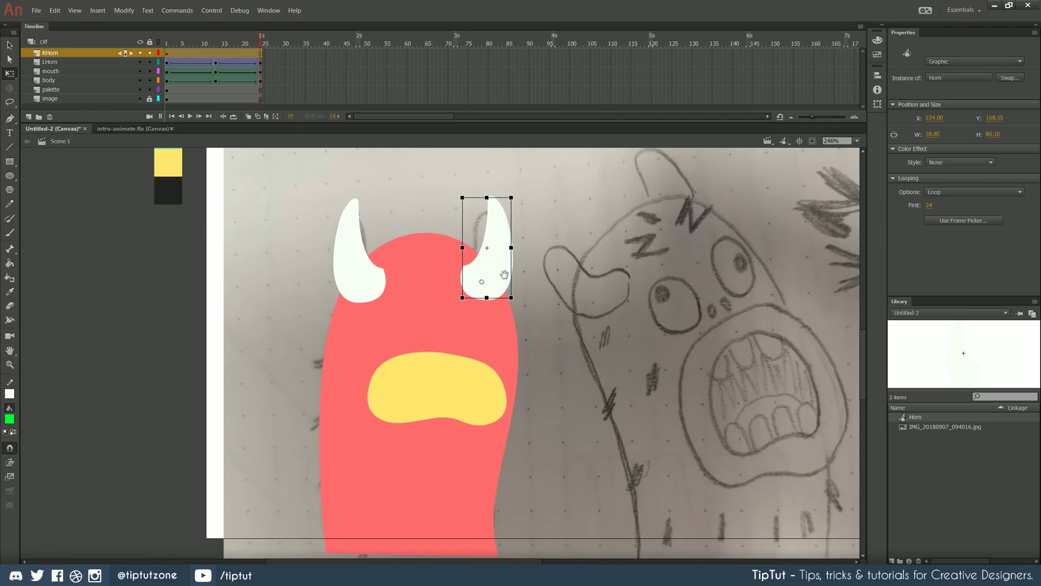
{"action": "left_click_drag", "start_coordinate": [50, 54], "coordinate": [61, 85]}
{"action": "left_click_drag", "start_coordinate": [500, 237], "coordinate": [493, 243]}
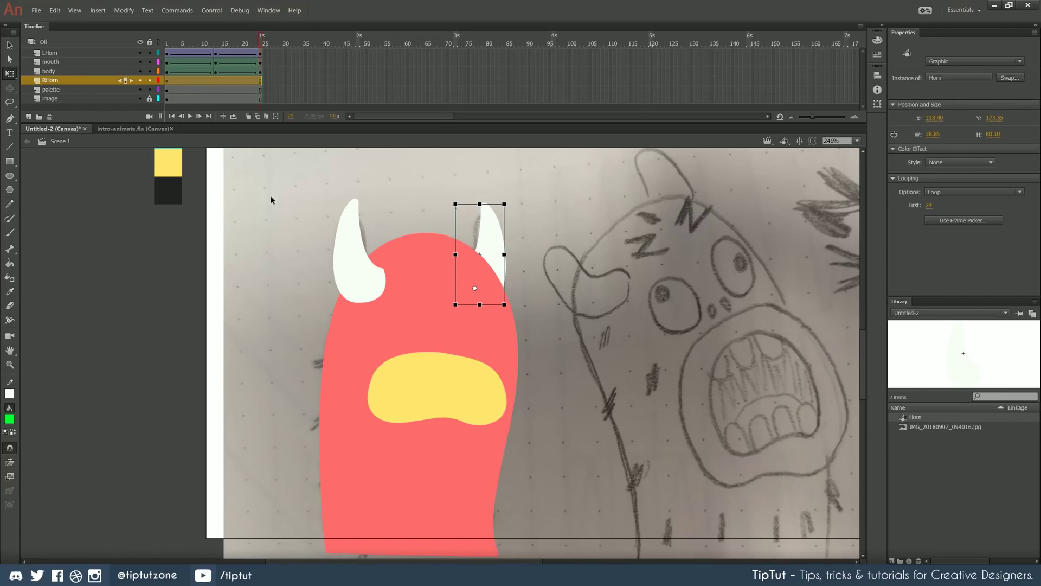
- Insert keyframes at frames 24 and 13 of the RHorn layer
{"action": "left_click", "coordinate": [261, 88]}
{"action": "left_click", "coordinate": [260, 80]}
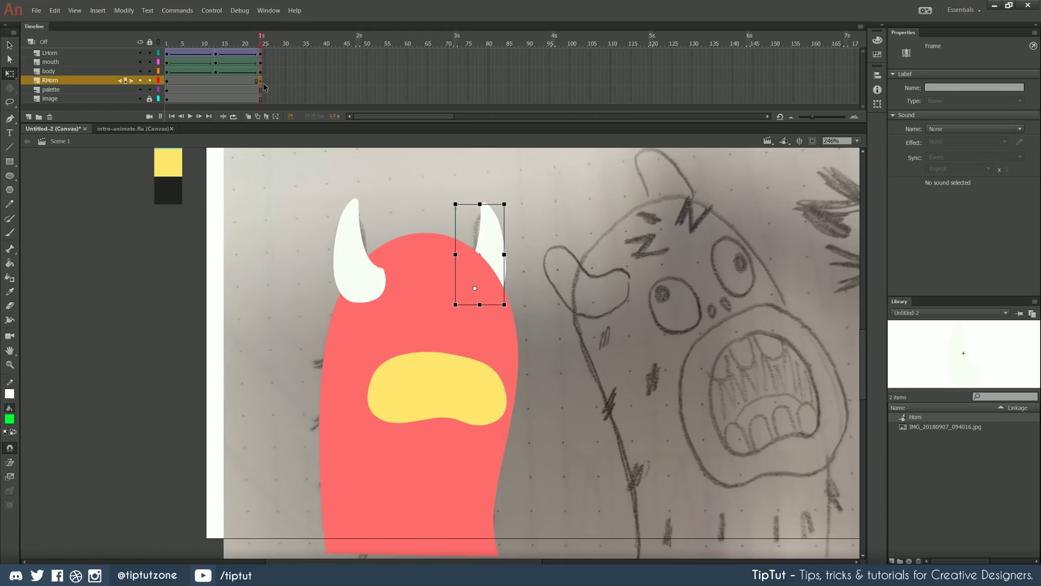
{"action": "left_click_drag", "start_coordinate": [325, 179], "coordinate": [278, 236]}
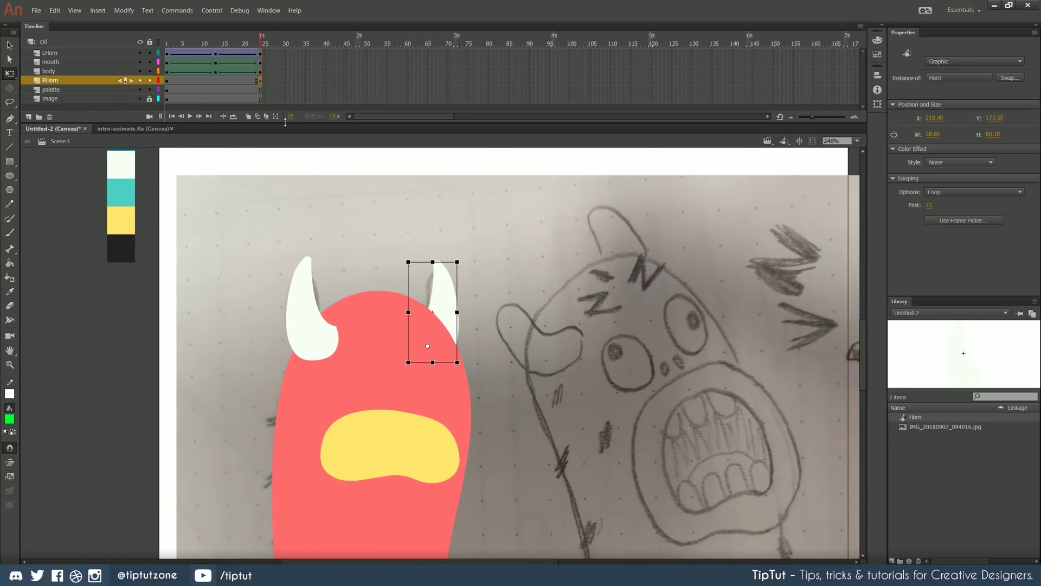
{"action": "left_click", "coordinate": [216, 81]}
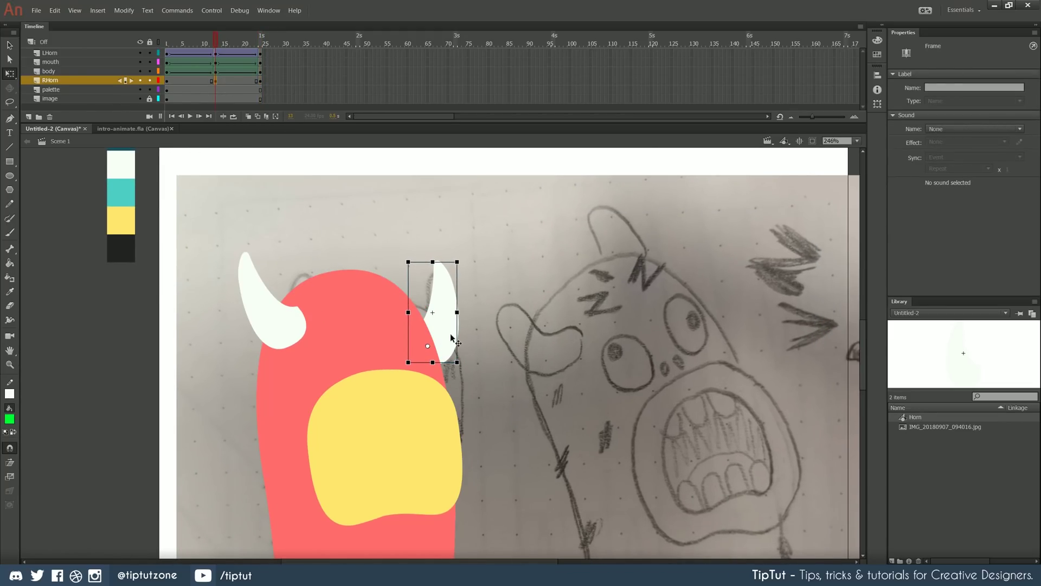
- At frame 13, move the right horn onto the leaning head's right side and rotate it slightly counterclockwise to follow the body
{"action": "left_click_drag", "start_coordinate": [450, 336], "coordinate": [419, 302]}
{"action": "left_click_drag", "start_coordinate": [376, 222], "coordinate": [338, 238]}
{"action": "left_click_drag", "start_coordinate": [394, 265], "coordinate": [383, 260]}
{"action": "left_click_drag", "start_coordinate": [397, 222], "coordinate": [408, 223]}
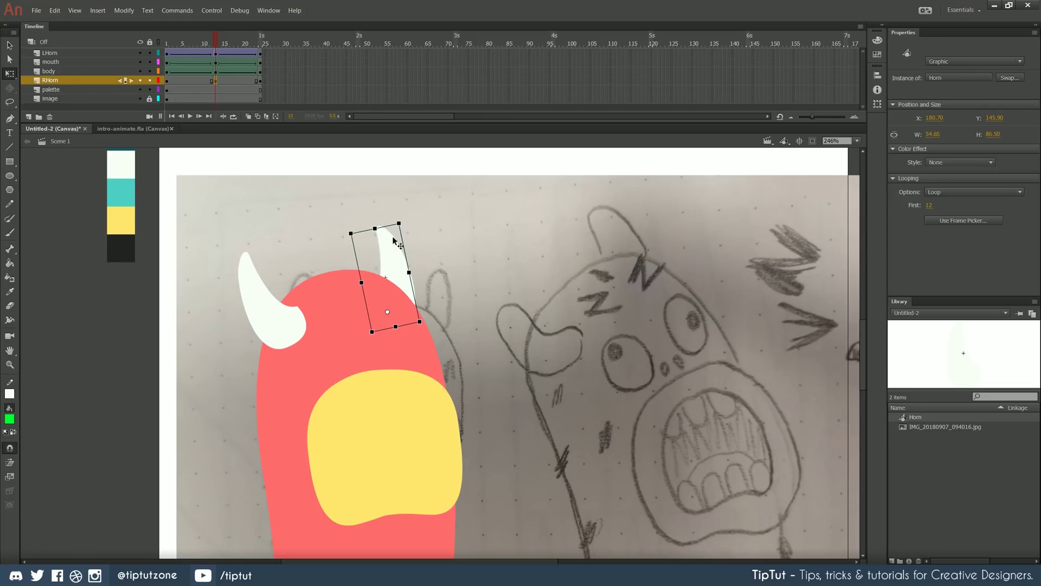
{"action": "left_click", "coordinate": [405, 261]}
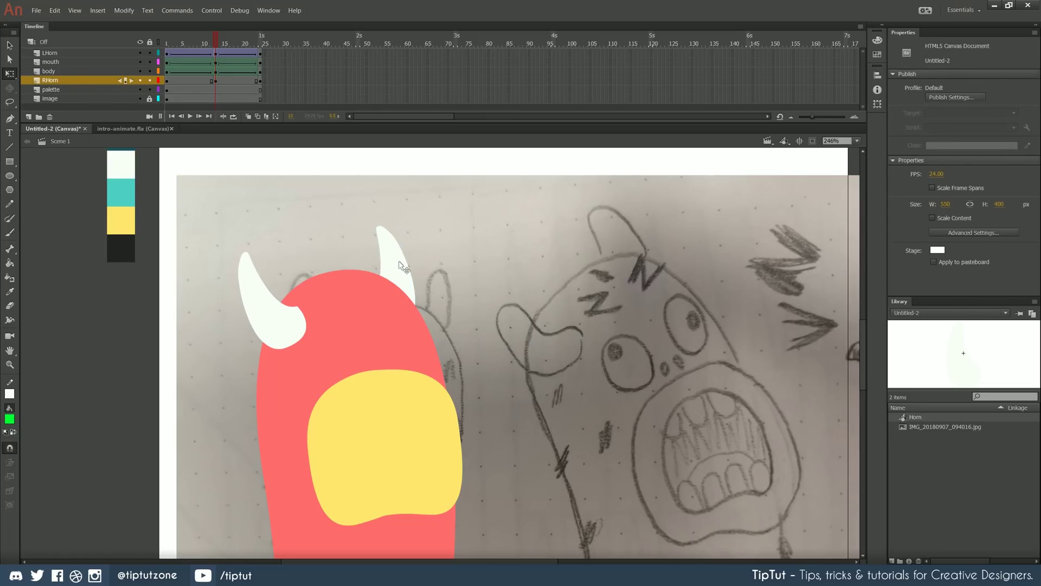
{"action": "mouse_move", "coordinate": [403, 263]}
{"action": "left_mouse_down"}
{"action": "mouse_move", "coordinate": [393, 264]}
{"action": "mouse_move", "coordinate": [410, 260]}
{"action": "mouse_move", "coordinate": [404, 268]}
{"action": "left_mouse_up"}
{"action": "left_click", "coordinate": [446, 371]}
{"action": "left_click_drag", "start_coordinate": [418, 421], "coordinate": [402, 353]}
{"action": "left_click_drag", "start_coordinate": [381, 204], "coordinate": [466, 257]}
{"action": "left_click", "coordinate": [490, 232]}
- Create classic tweens across both RHorn keyframe spans and apply a Cubic Ease In Out to them
{"action": "left_click_drag", "start_coordinate": [193, 80], "coordinate": [235, 80]}
{"action": "right_click", "coordinate": [217, 79]}
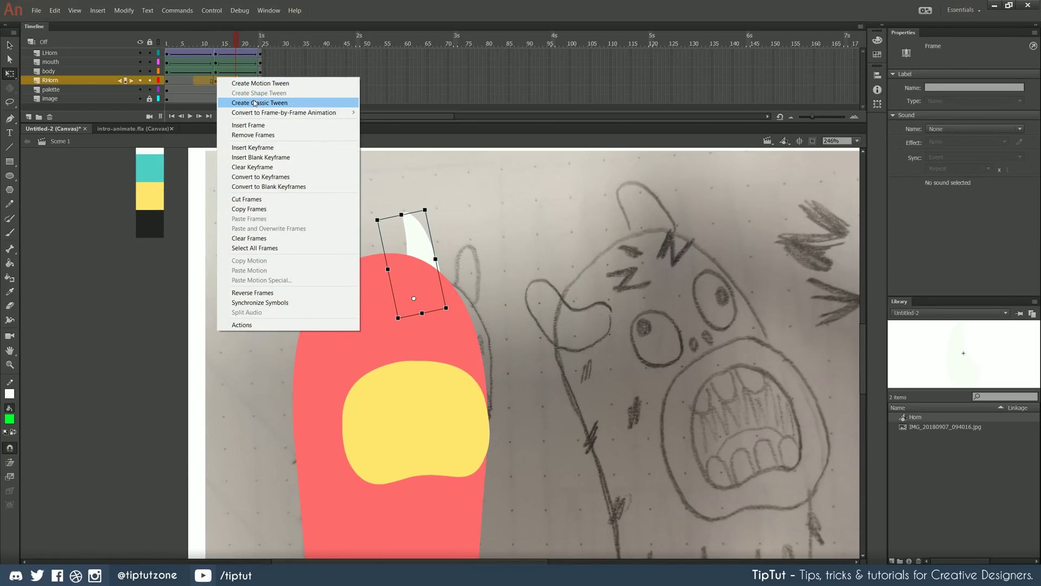
{"action": "left_click", "coordinate": [262, 104]}
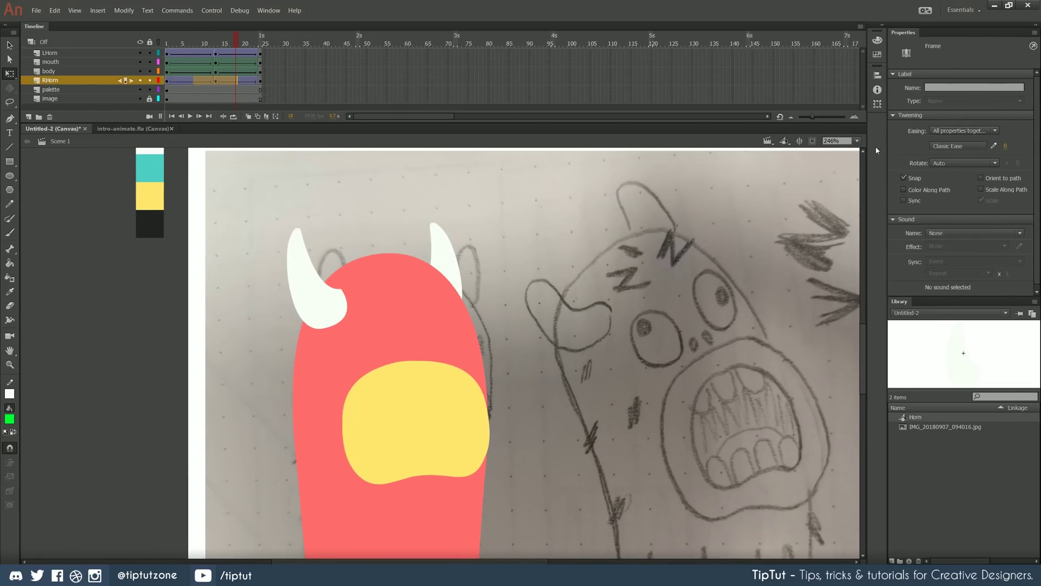
{"action": "left_click", "coordinate": [933, 145]}
{"action": "left_click", "coordinate": [758, 203]}
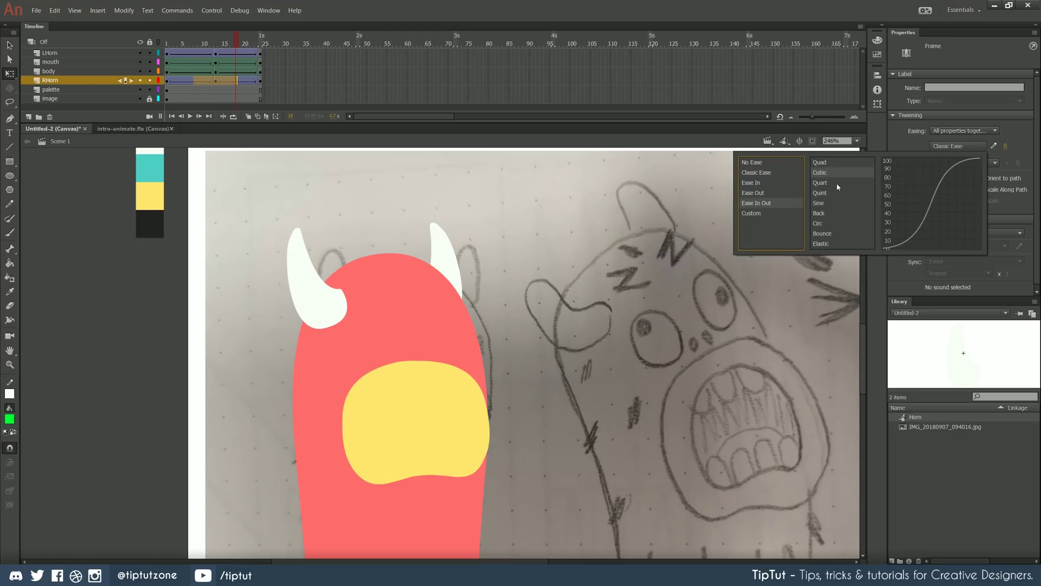
{"action": "double_click", "coordinate": [819, 172]}
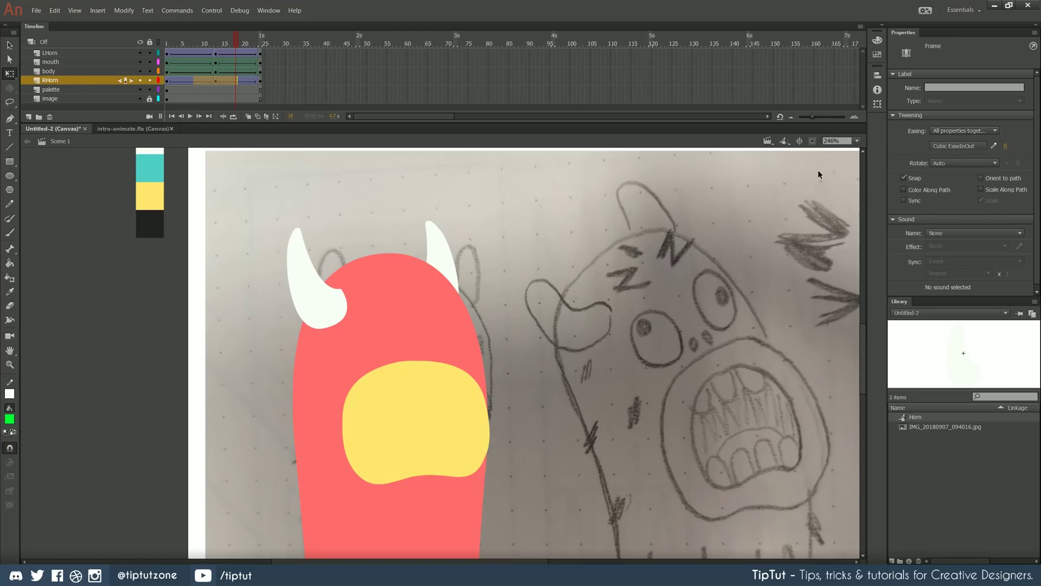
- Play the animation from frame 1 and inspect how both horns follow the body
{"action": "left_click", "coordinate": [168, 55]}
{"action": "key", "text": "Return"}
{"action": "key", "text": "Return"}
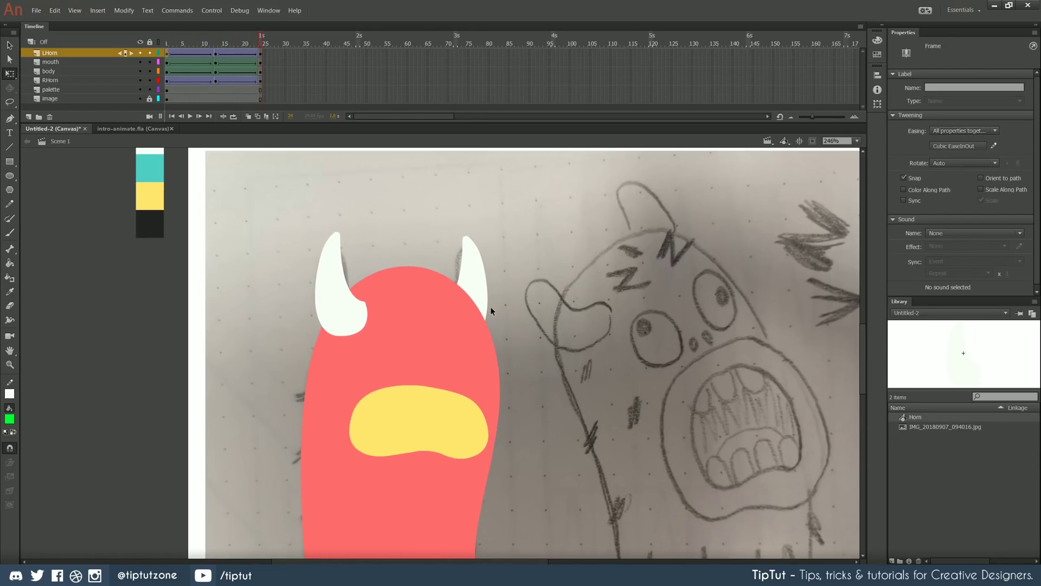
{"action": "left_click", "coordinate": [325, 320]}
{"action": "left_click", "coordinate": [438, 351]}
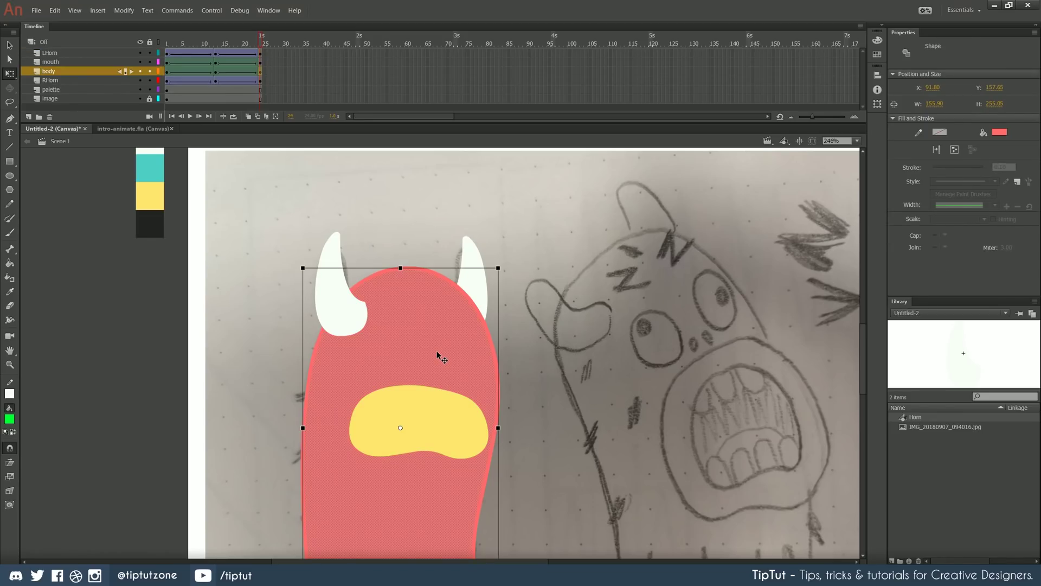
{"action": "left_click", "coordinate": [212, 367]}
{"action": "scroll", "coordinate": [249, 434], "scroll_direction": "up", "scroll_amount": 2}
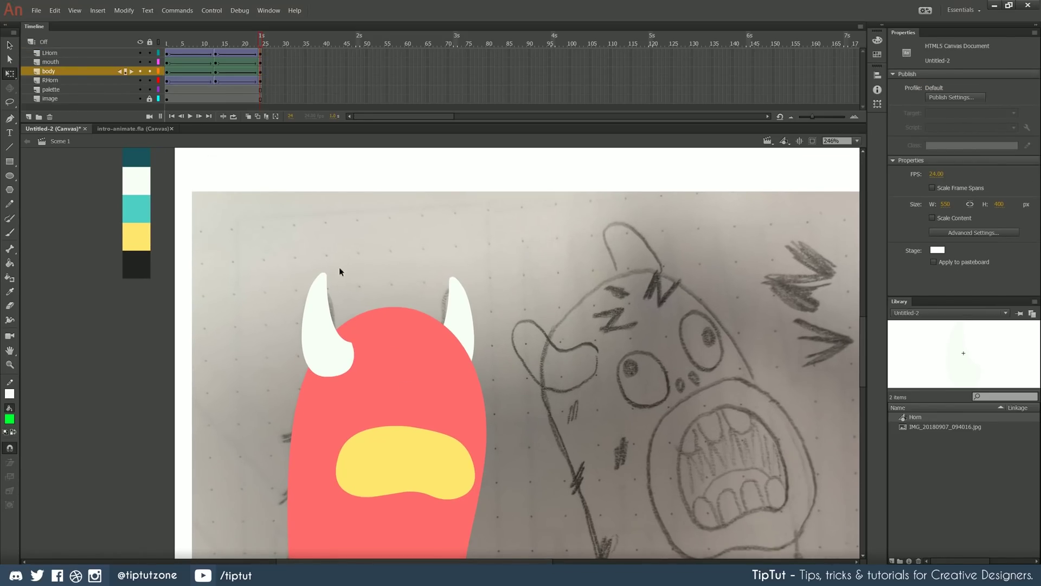
{"action": "scroll", "coordinate": [242, 379], "scroll_direction": "down", "scroll_amount": 3}
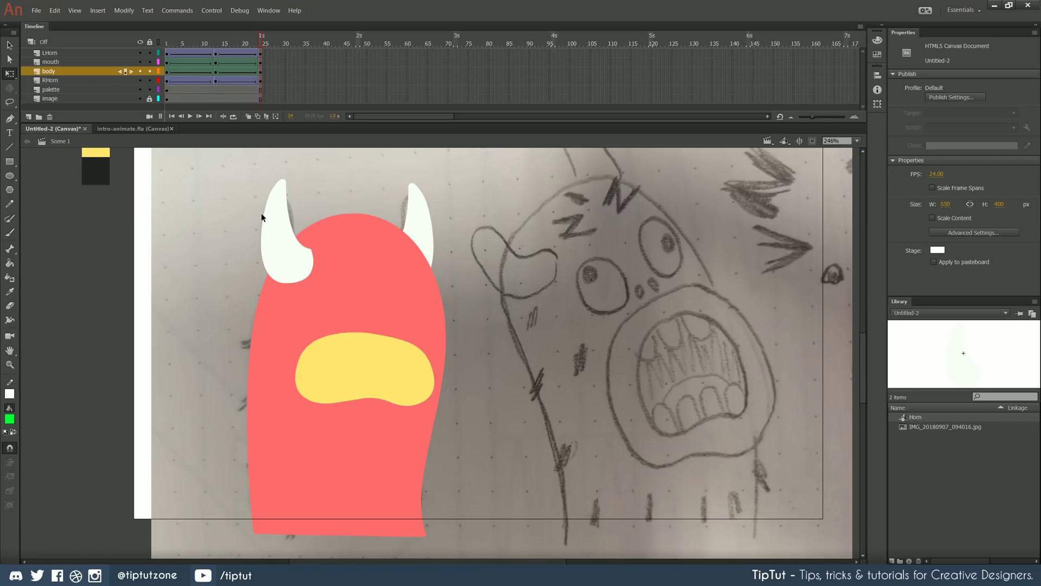
{"action": "left_click_drag", "start_coordinate": [203, 295], "coordinate": [226, 305]}
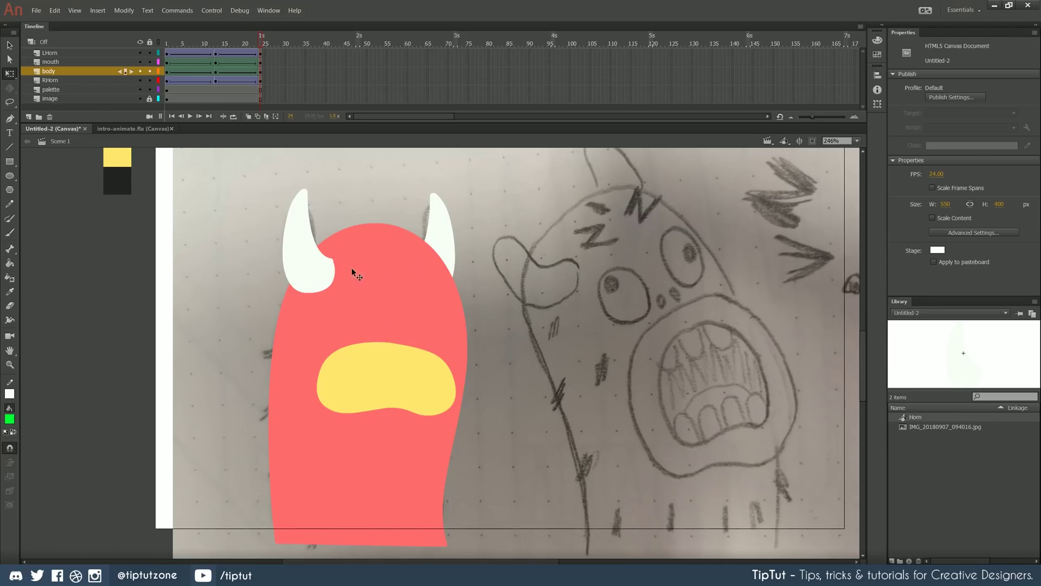
{"action": "mouse_move", "coordinate": [302, 416]}
{"action": "left_mouse_down"}
{"action": "mouse_move", "coordinate": [274, 376]}
{"action": "mouse_move", "coordinate": [267, 410]}
{"action": "mouse_move", "coordinate": [291, 401]}
{"action": "left_mouse_up"}
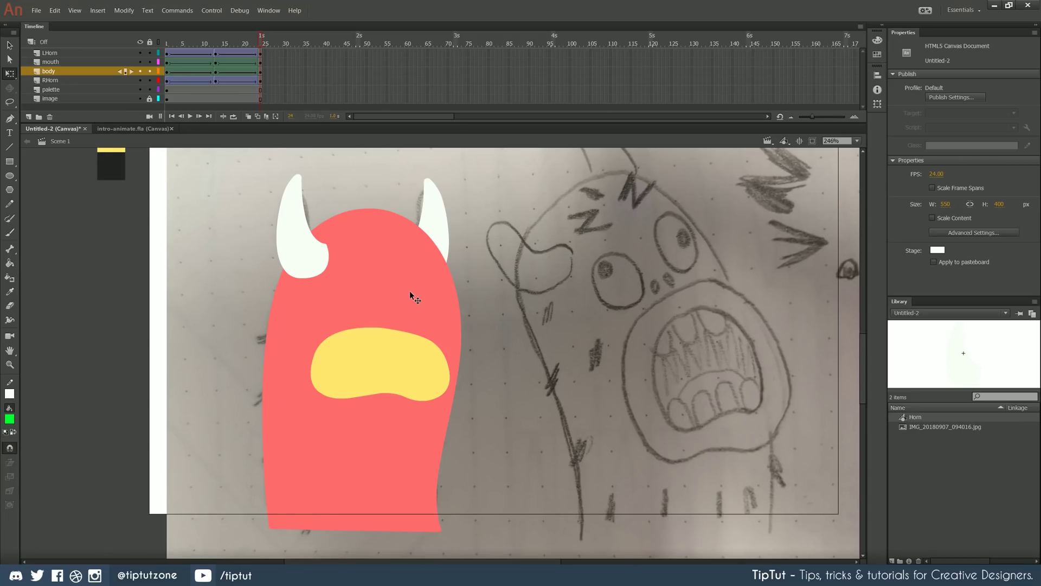
- Add a layer named LBrow directly above the LHorn layer
{"action": "left_click", "coordinate": [50, 53]}
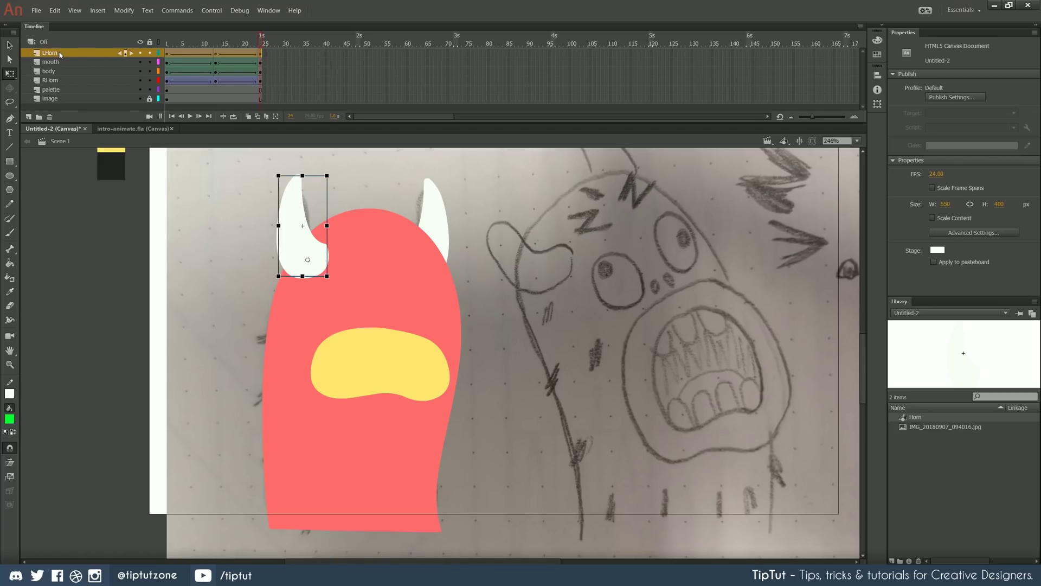
{"action": "left_click", "coordinate": [29, 117]}
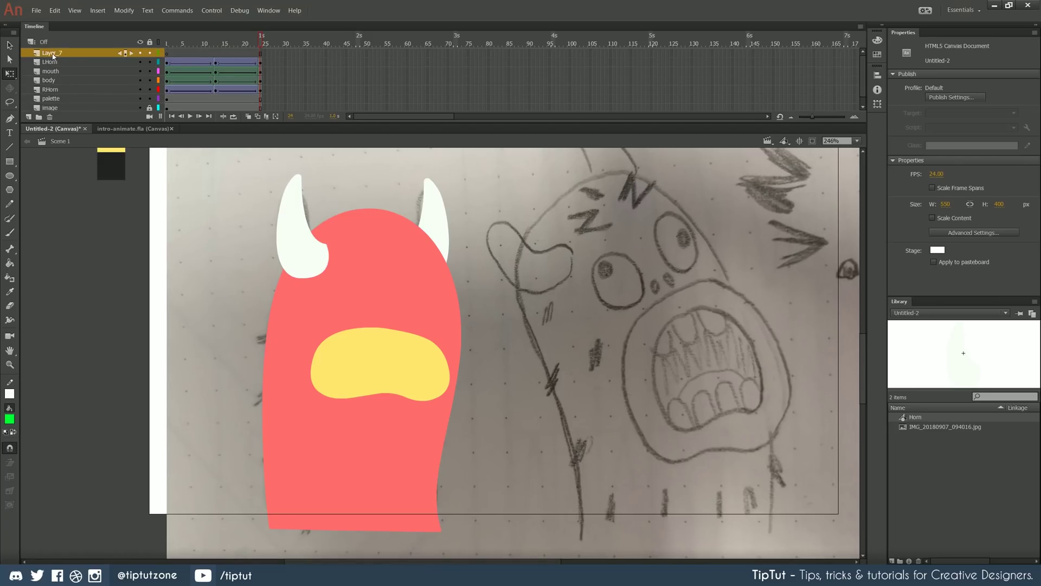
{"action": "double_click", "coordinate": [49, 52]}
{"action": "type", "text": "LBrow"}
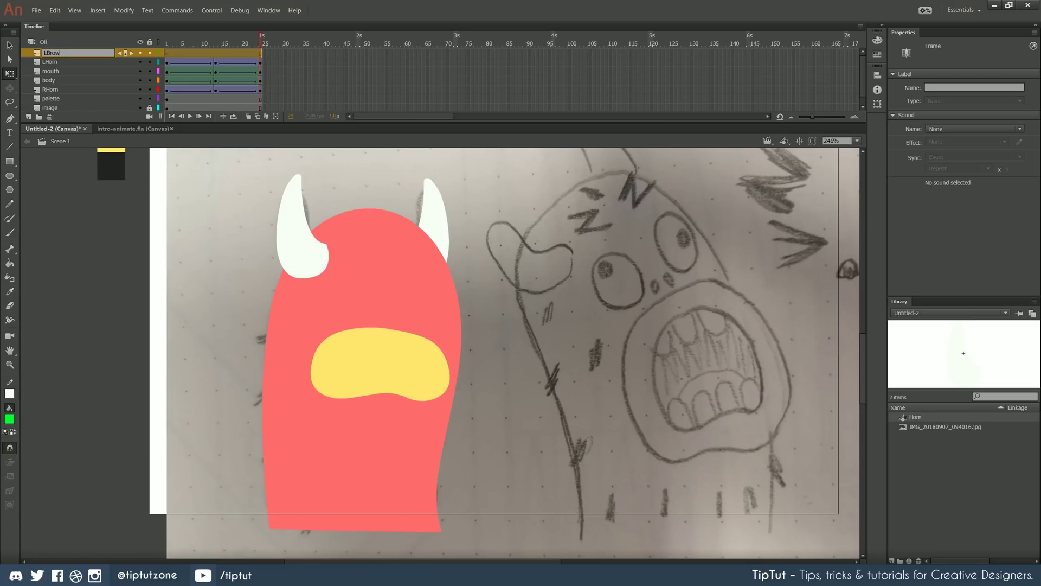
{"action": "key", "text": "Return"}
- At frame 1 of LBrow, lock the horn, mouth and body layers and display their artwork as outlines
{"action": "left_click", "coordinate": [169, 53]}
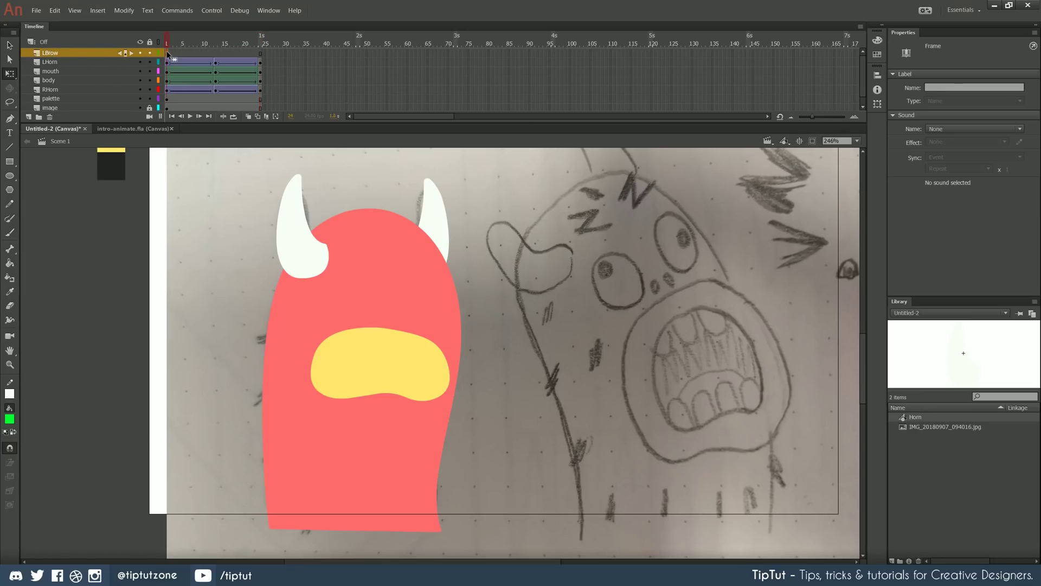
{"action": "left_click", "coordinate": [9, 118]}
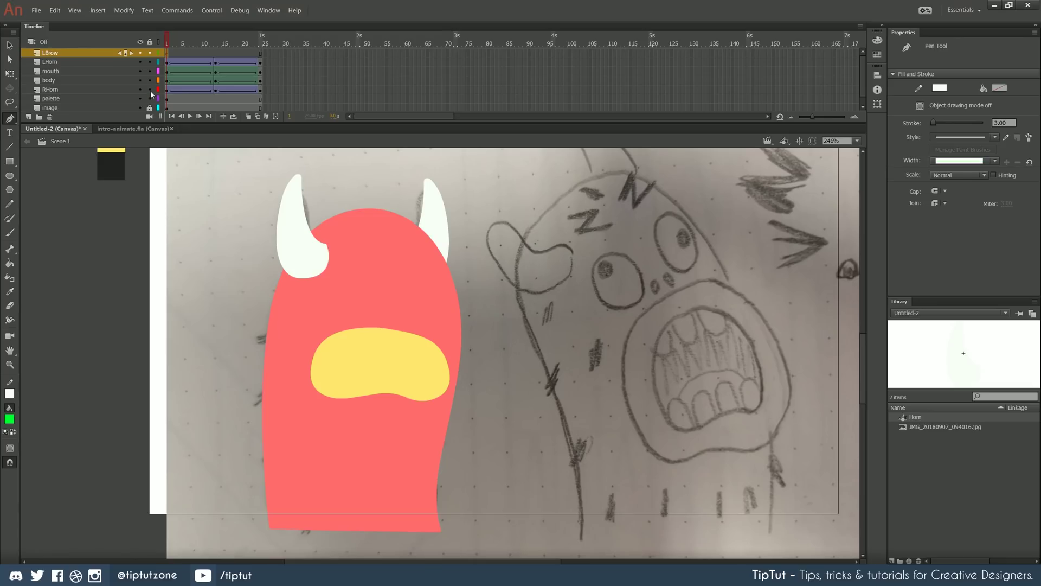
{"action": "mouse_move", "coordinate": [151, 89]}
{"action": "left_mouse_down"}
{"action": "mouse_move", "coordinate": [150, 62]}
{"action": "mouse_move", "coordinate": [158, 89]}
{"action": "left_mouse_up"}
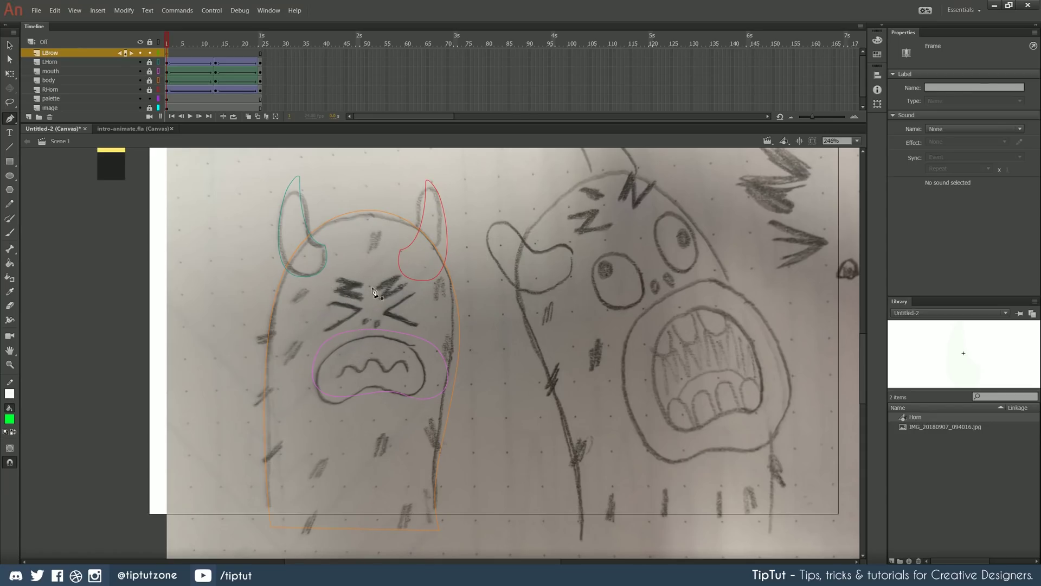
{"action": "mouse_move", "coordinate": [158, 62]}
{"action": "left_mouse_down"}
{"action": "mouse_move", "coordinate": [160, 90]}
{"action": "mouse_move", "coordinate": [160, 62]}
{"action": "left_mouse_up"}
- With the Pen tool, trace the sketched left eyebrow as a zigzag in a solid white 3.00 stroke
{"action": "scroll", "coordinate": [341, 304], "scroll_direction": "up", "scroll_amount": 5}
{"action": "left_click", "coordinate": [329, 206]}
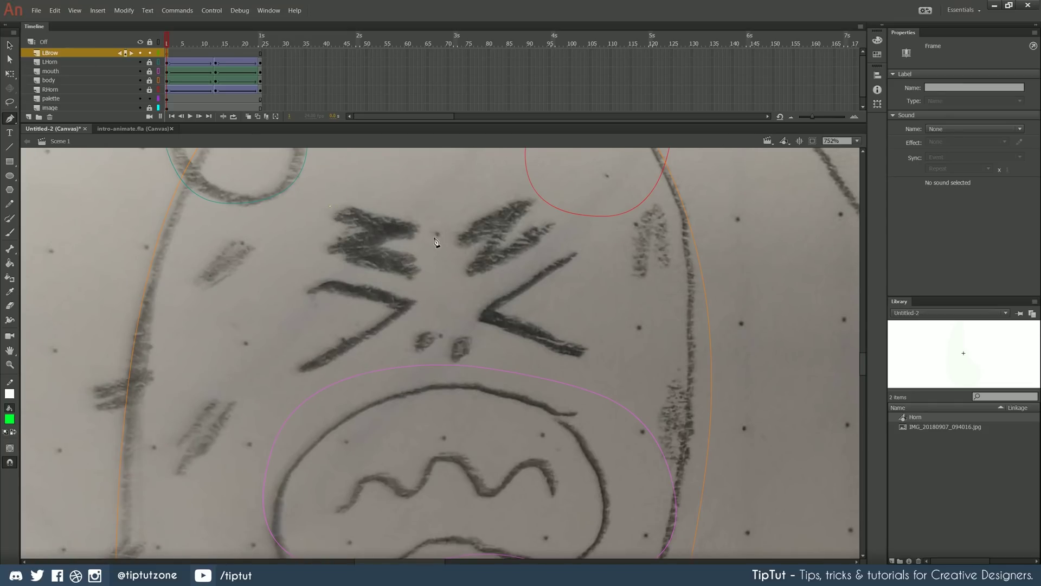
{"action": "double_click", "coordinate": [418, 229]}
{"action": "left_click", "coordinate": [338, 248]}
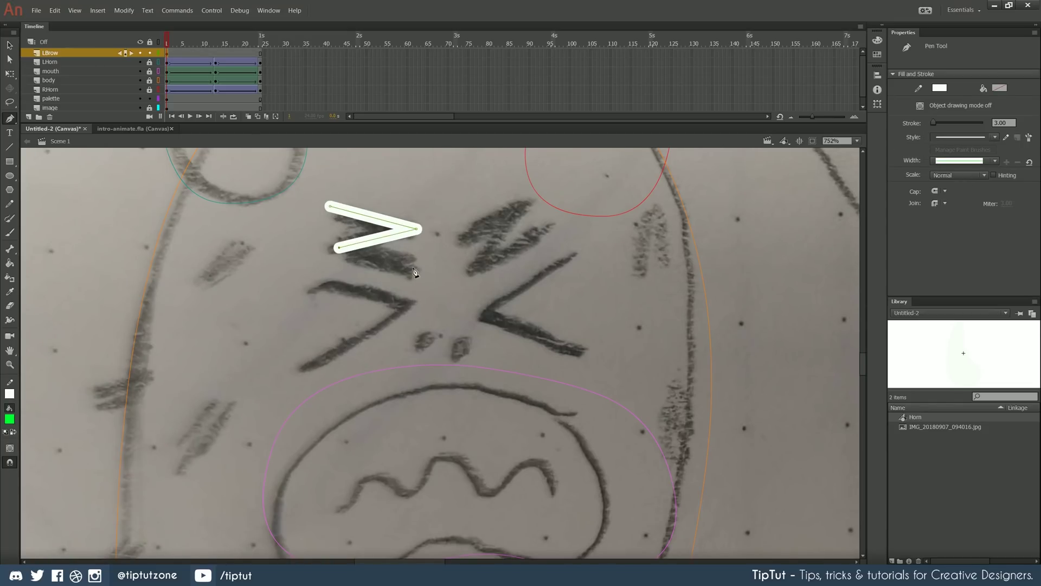
{"action": "left_click", "coordinate": [413, 269]}
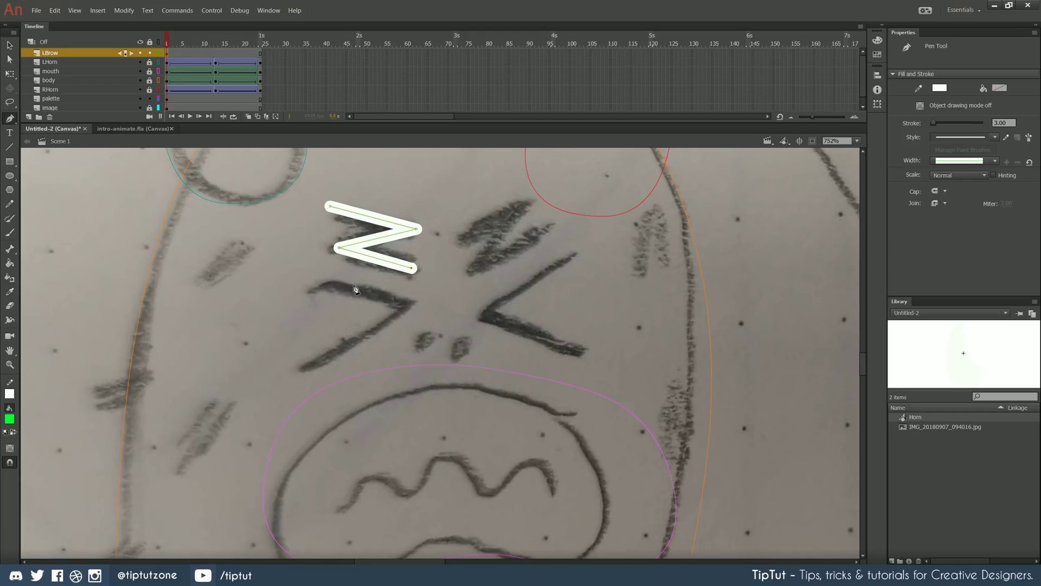
- Choose the speckled stroke style and draw an angular test path over the sketched right eyebrow, joining it to the left zigzag's end
{"action": "left_click", "coordinate": [972, 139]}
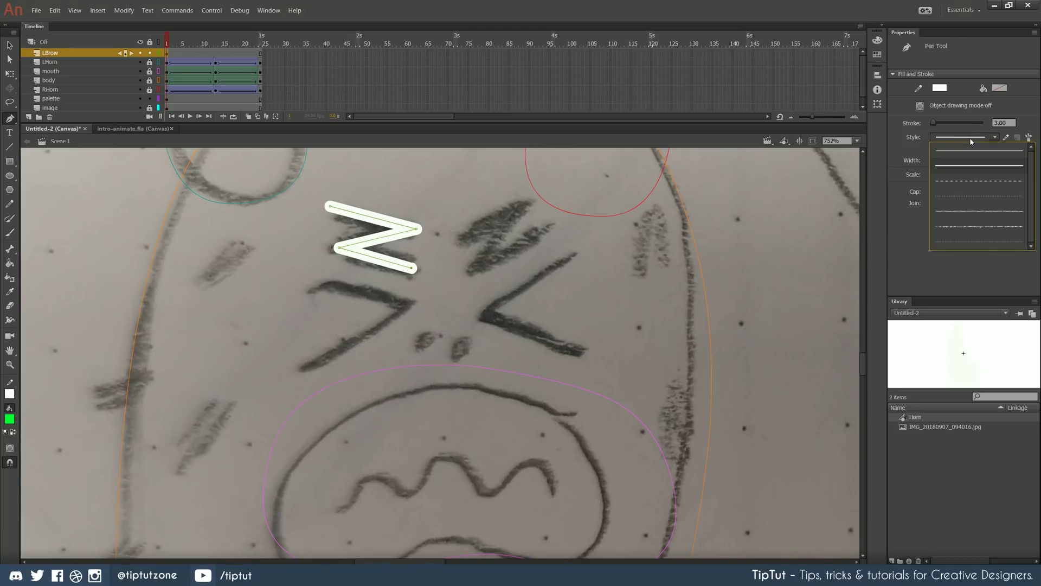
{"action": "left_click", "coordinate": [962, 228]}
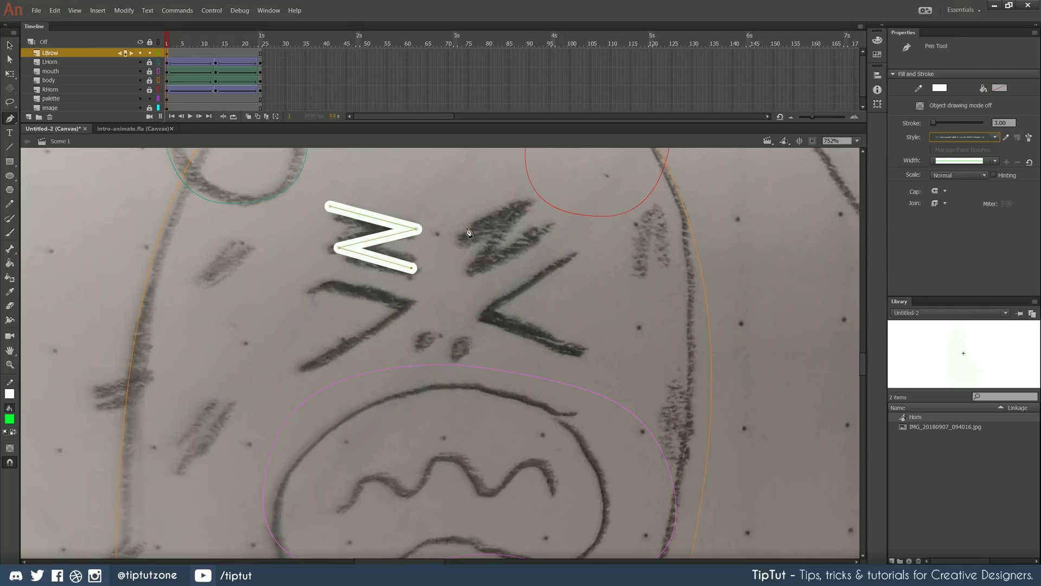
{"action": "left_click", "coordinate": [444, 209]}
{"action": "left_click", "coordinate": [572, 242]}
{"action": "left_click", "coordinate": [488, 269]}
{"action": "left_click", "coordinate": [415, 271]}
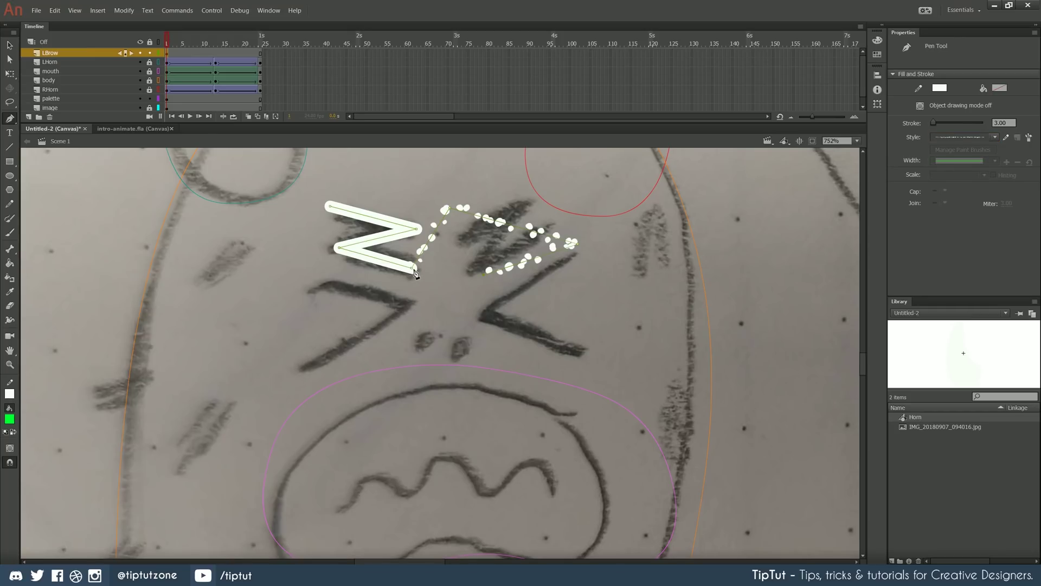
- Delete the white zigzag and all segments of the speckled test path
{"action": "key", "text": "v"}
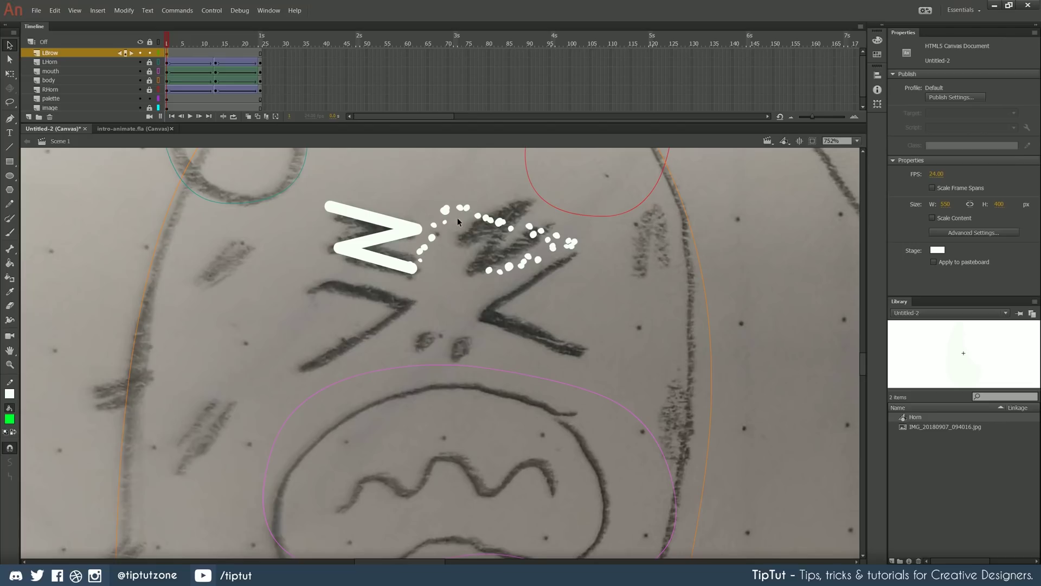
{"action": "left_click", "coordinate": [446, 212]}
{"action": "key", "text": "Delete"}
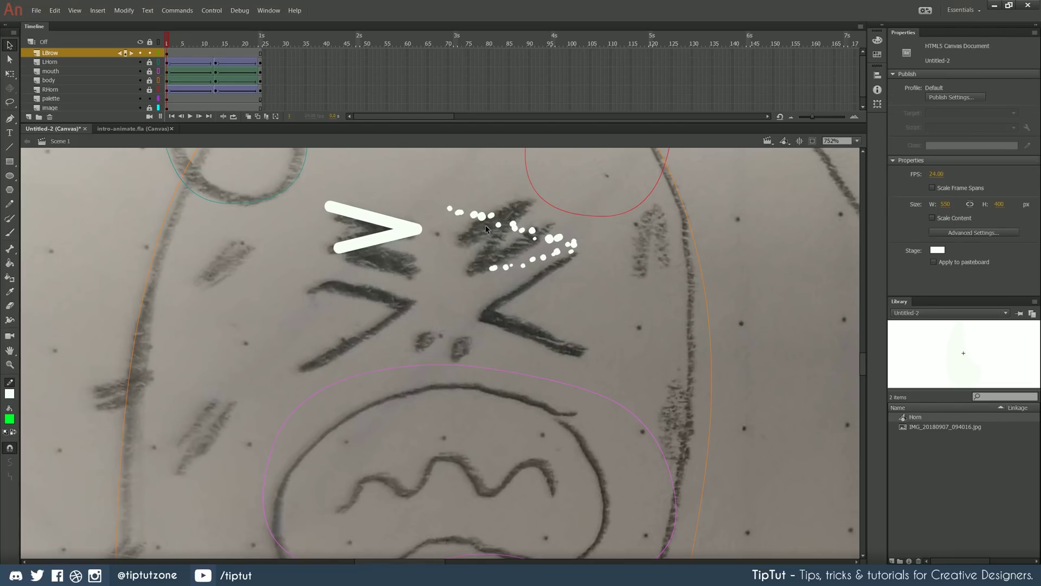
{"action": "left_click", "coordinate": [389, 221]}
{"action": "key", "text": "Delete"}
{"action": "left_click", "coordinate": [460, 213]}
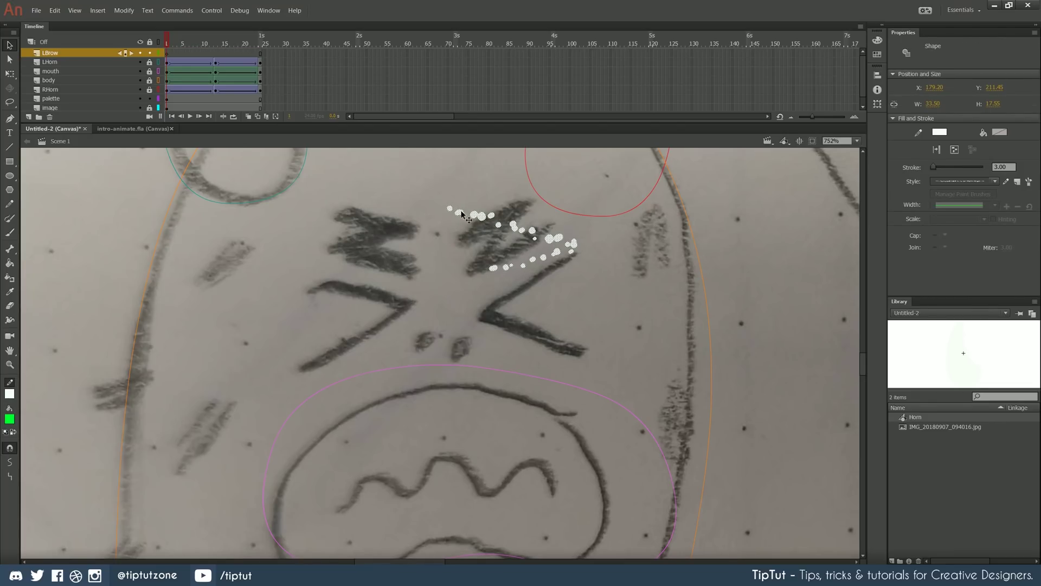
{"action": "key", "text": "Delete"}
- Turn on object drawing mode for the Pen tool and trace the left eyebrow as a four-point zigzag over the sketch
{"action": "left_click", "coordinate": [9, 118]}
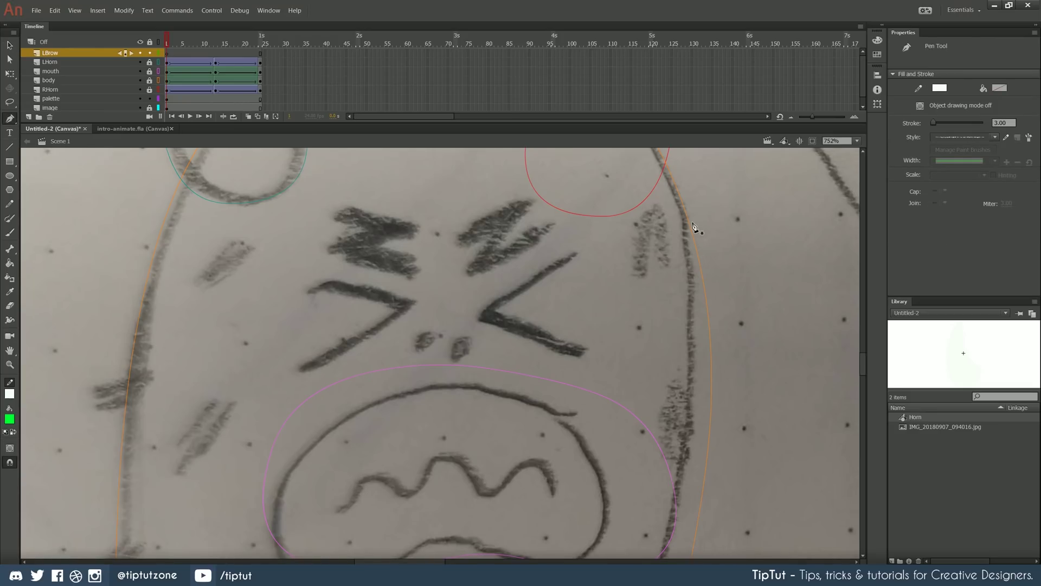
{"action": "left_click", "coordinate": [919, 106]}
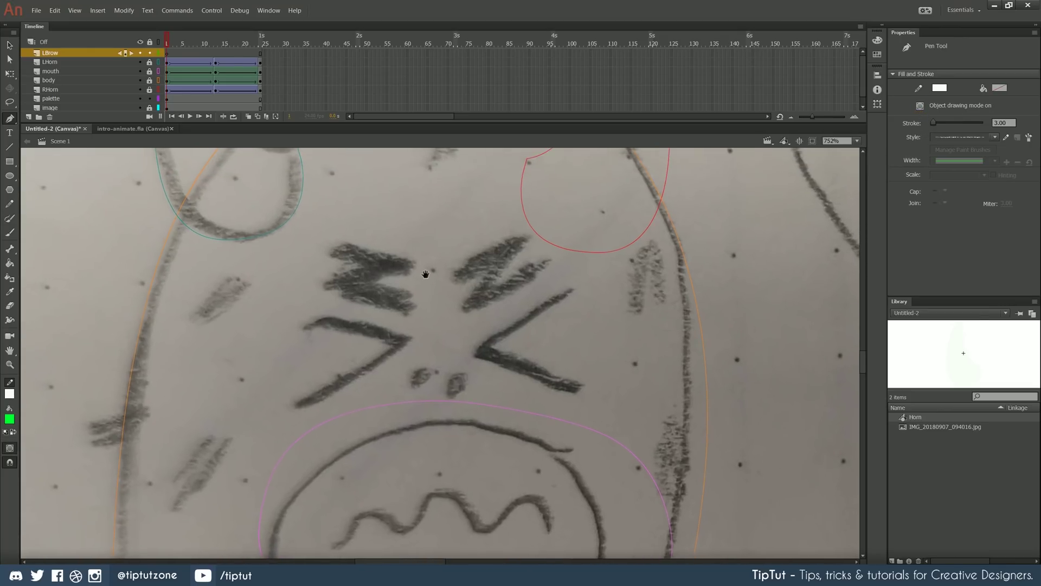
{"action": "scroll", "coordinate": [425, 274], "scroll_direction": "up", "scroll_amount": 2}
{"action": "left_click", "coordinate": [322, 242]}
{"action": "left_click", "coordinate": [410, 269]}
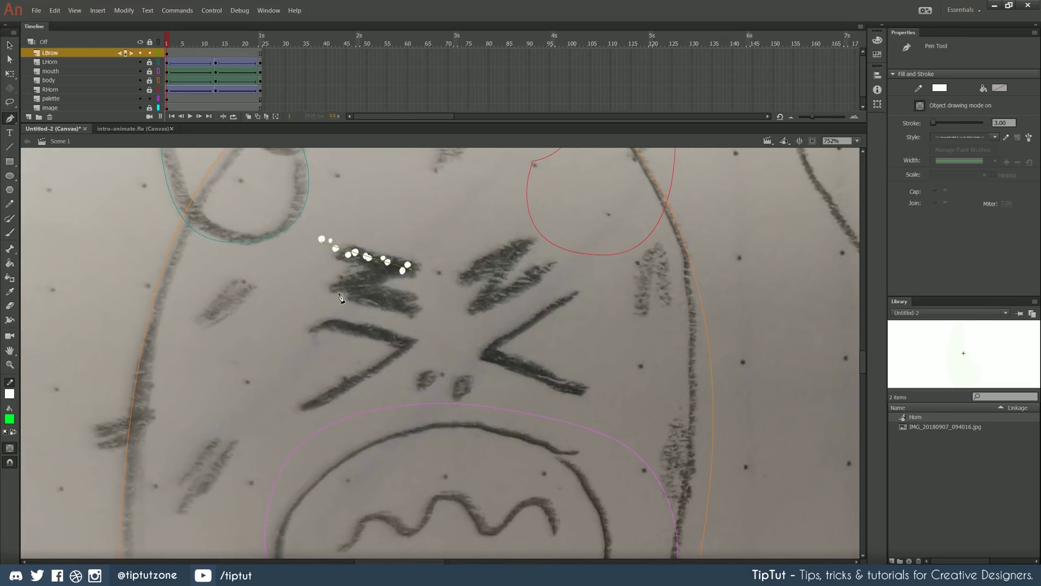
{"action": "left_click", "coordinate": [337, 286]}
{"action": "left_click", "coordinate": [411, 306]}
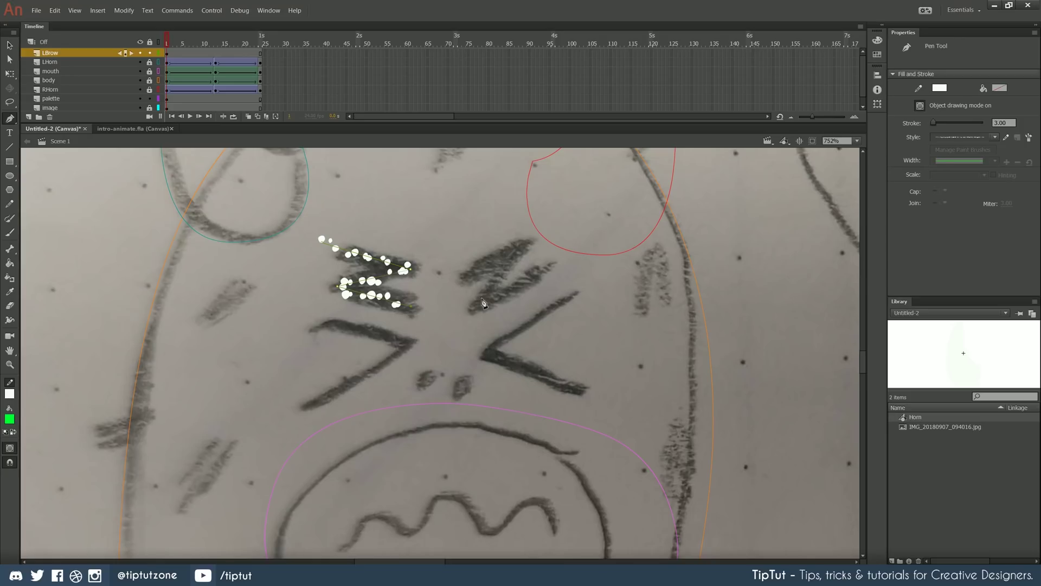
- Change the stroke style of the left eyebrow zigzag to solid
{"action": "left_click", "coordinate": [996, 139]}
{"action": "left_click", "coordinate": [951, 152]}
{"action": "left_click", "coordinate": [995, 137]}
{"action": "left_click", "coordinate": [962, 163]}
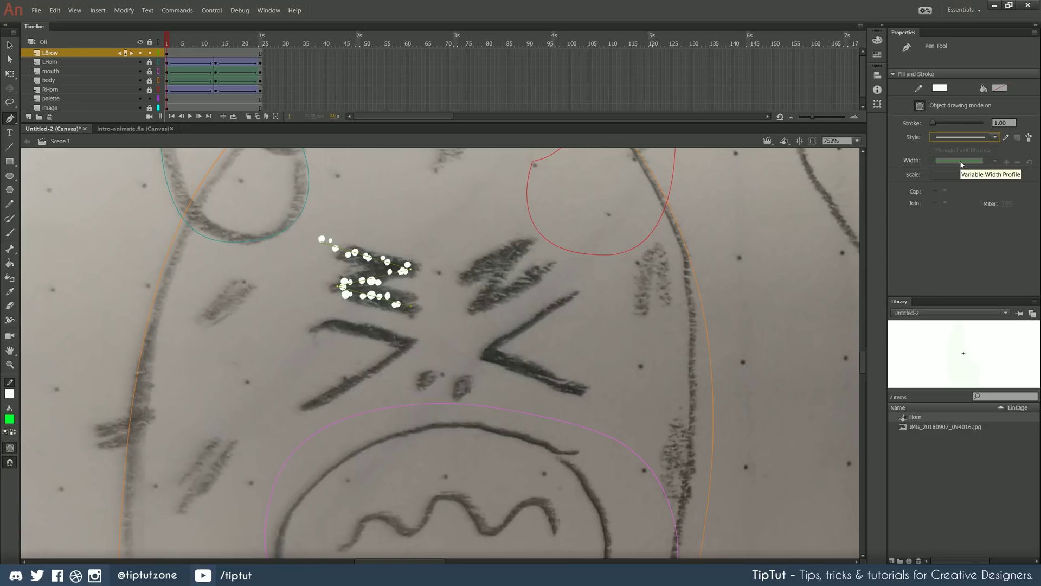
{"action": "key", "text": "v"}
{"action": "left_click", "coordinate": [373, 262]}
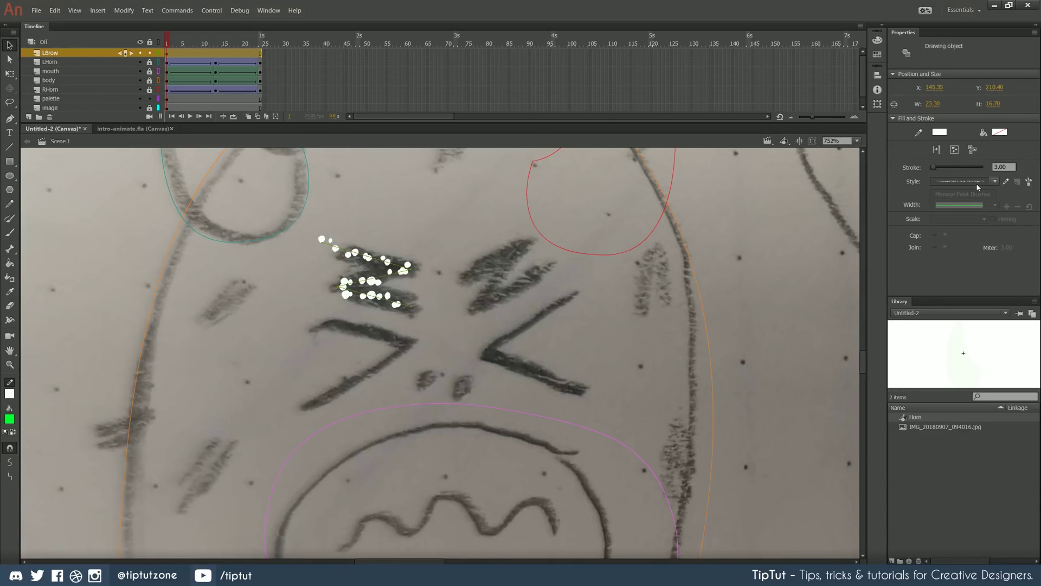
{"action": "left_click", "coordinate": [991, 184]}
{"action": "left_click", "coordinate": [960, 208]}
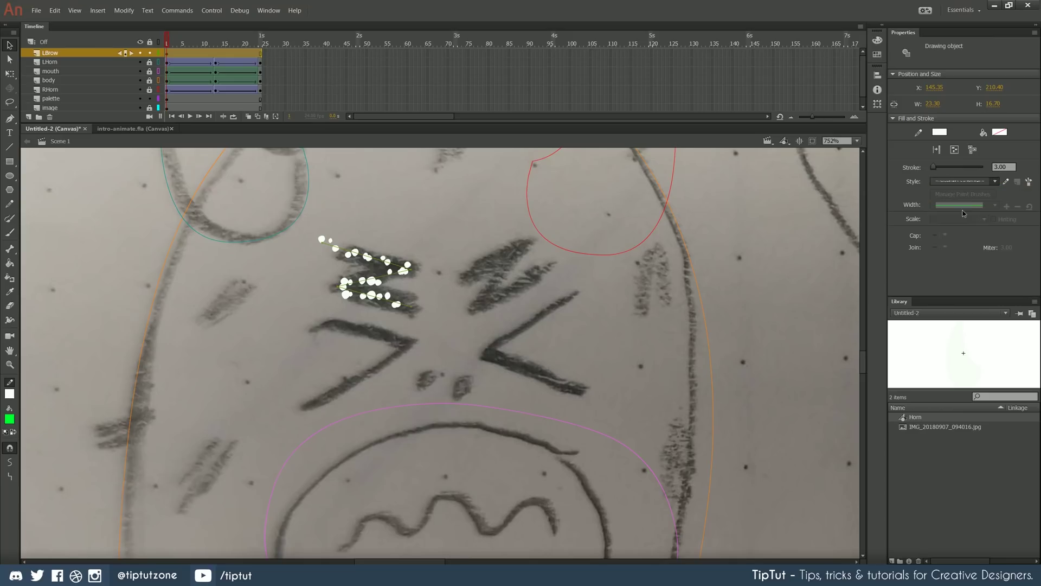
{"action": "left_click", "coordinate": [273, 316]}
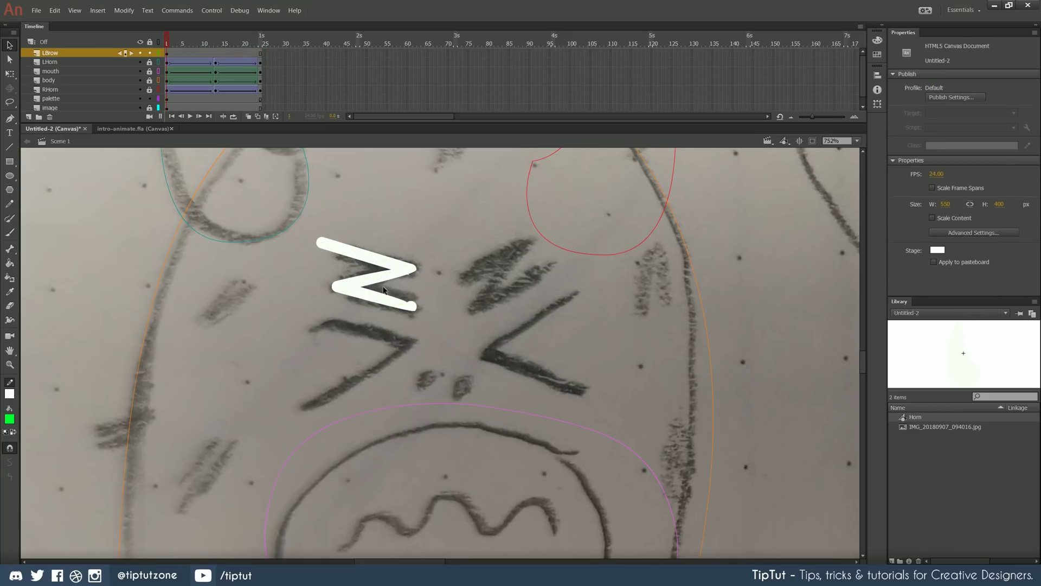
- Open the Brush Library, make it taller and place it clear of the left eyebrow
{"action": "left_click", "coordinate": [266, 11]}
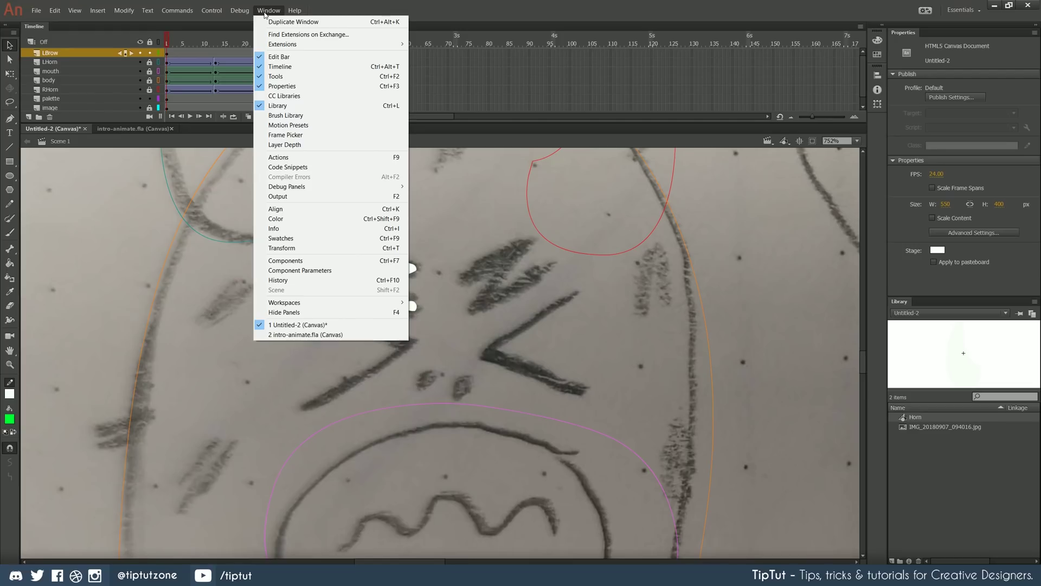
{"action": "left_click", "coordinate": [286, 115]}
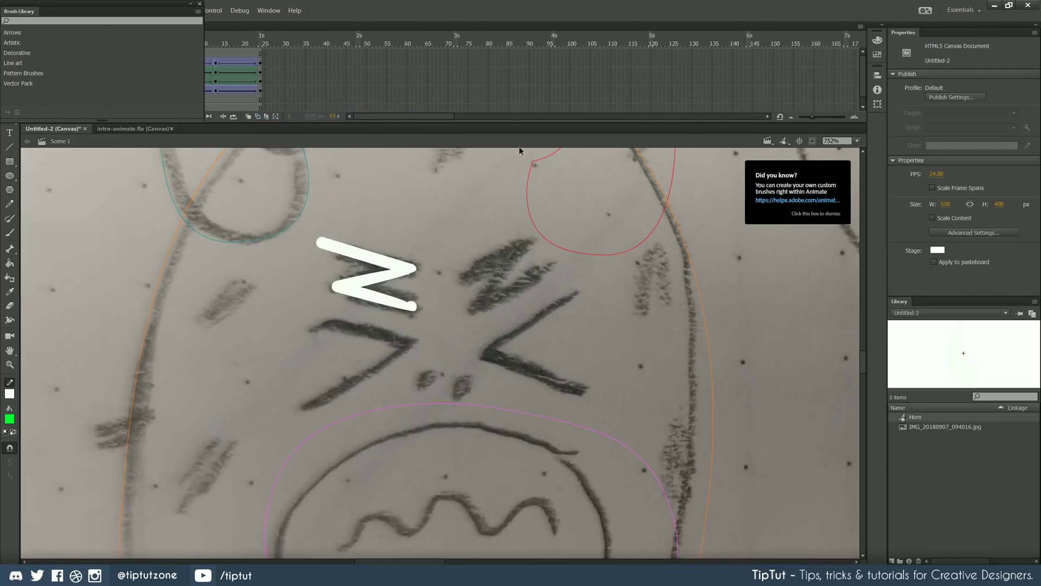
{"action": "left_click_drag", "start_coordinate": [80, 5], "coordinate": [559, 140]}
{"action": "left_click_drag", "start_coordinate": [576, 262], "coordinate": [585, 347]}
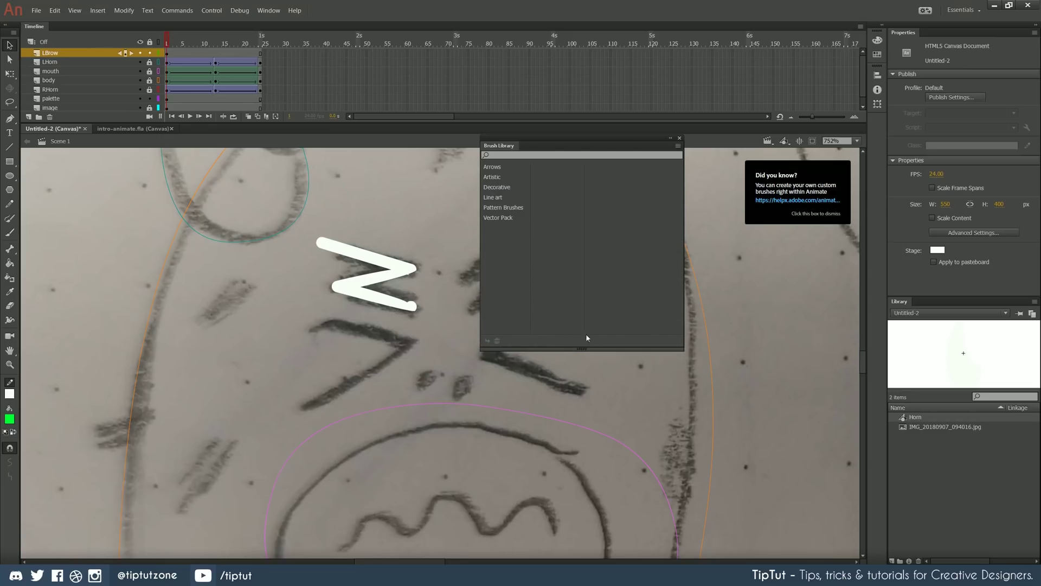
{"action": "left_click_drag", "start_coordinate": [530, 139], "coordinate": [631, 176]}
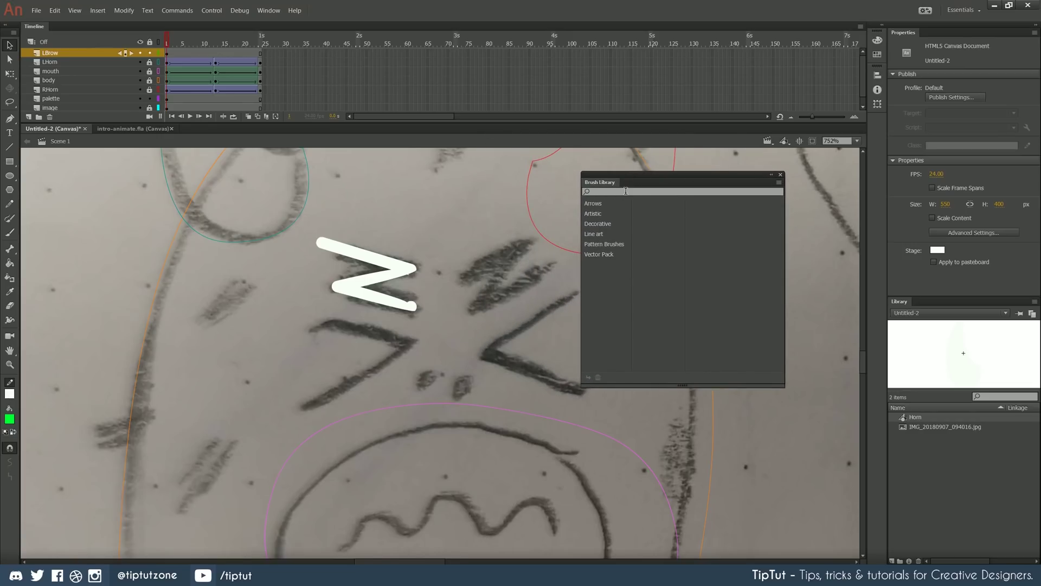
- Browse the brush categories and add the Chalk - Round brush from the Artistic Chalk Charcoal set to the document
{"action": "left_click", "coordinate": [593, 204]}
{"action": "left_click", "coordinate": [603, 223]}
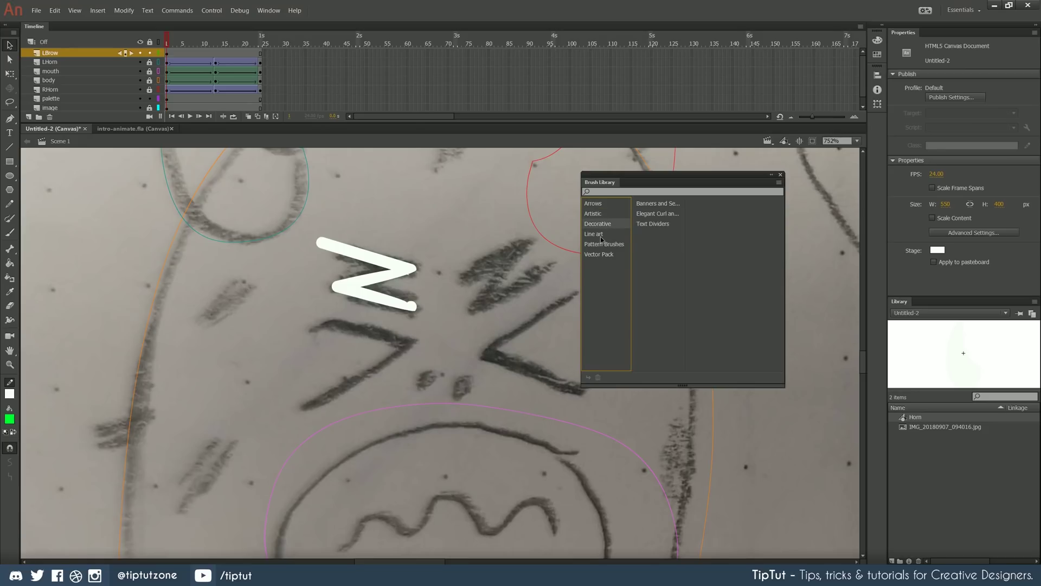
{"action": "left_click", "coordinate": [602, 234]}
{"action": "left_click", "coordinate": [594, 214]}
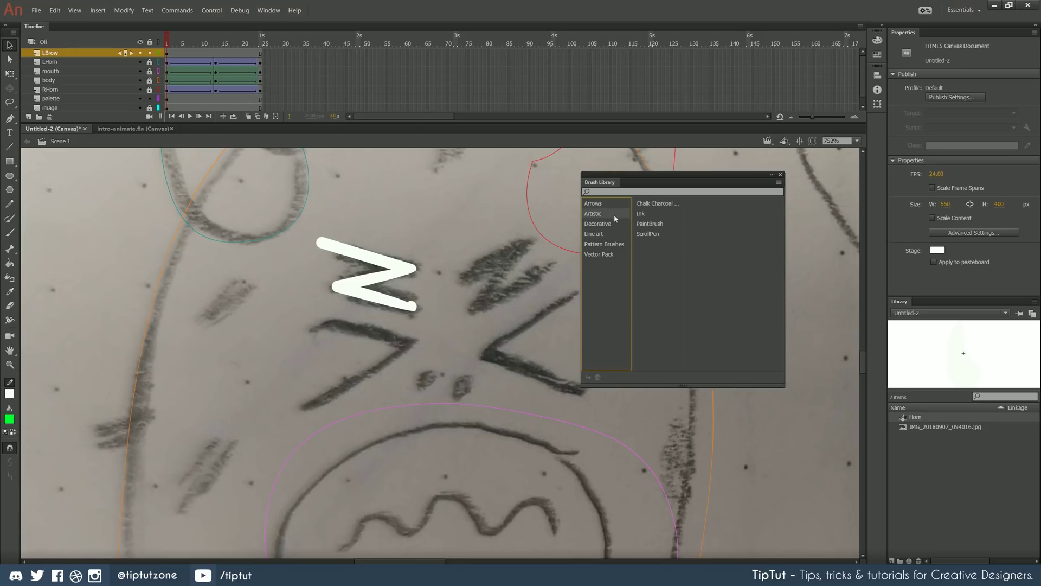
{"action": "left_click", "coordinate": [650, 205]}
{"action": "left_click_drag", "start_coordinate": [678, 177], "coordinate": [679, 166]}
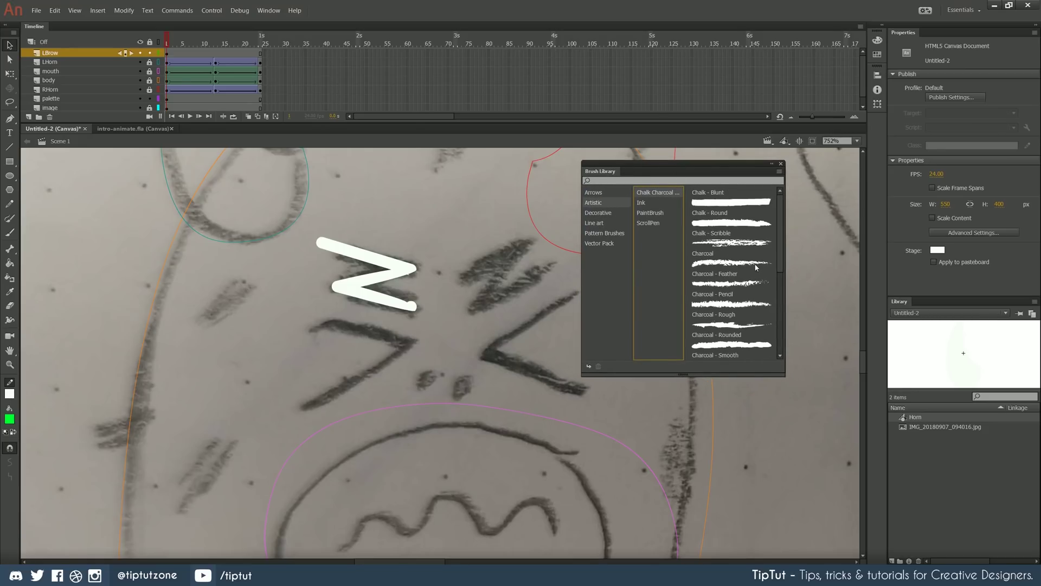
{"action": "mouse_move", "coordinate": [779, 236]}
{"action": "left_mouse_down"}
{"action": "mouse_move", "coordinate": [781, 317]}
{"action": "mouse_move", "coordinate": [773, 205]}
{"action": "left_mouse_up"}
{"action": "left_click", "coordinate": [762, 219]}
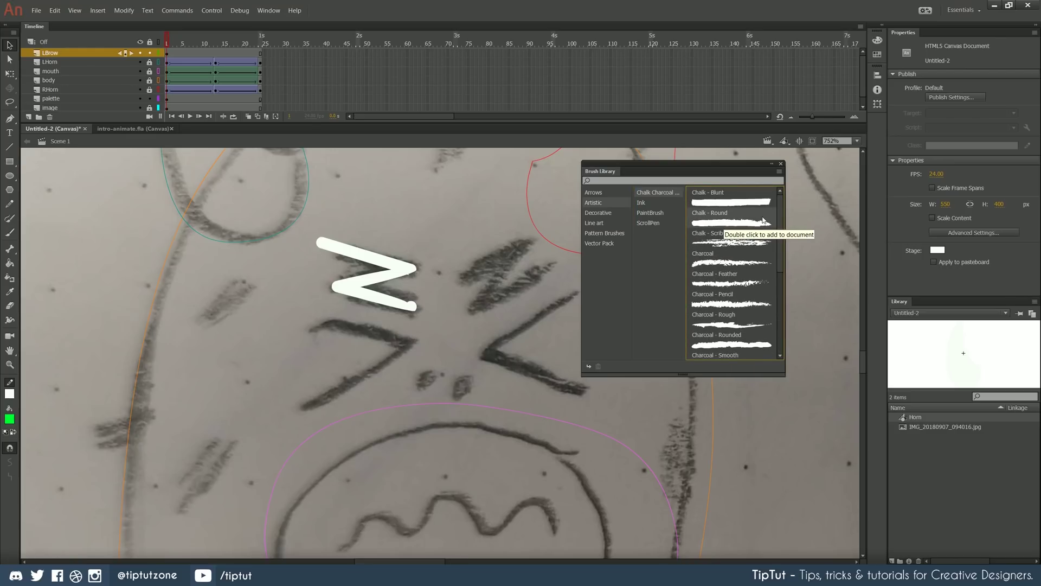
- Apply the Chalk - Round brush style to the left eyebrow and set its stroke size to 4.60
{"action": "left_click", "coordinate": [338, 250]}
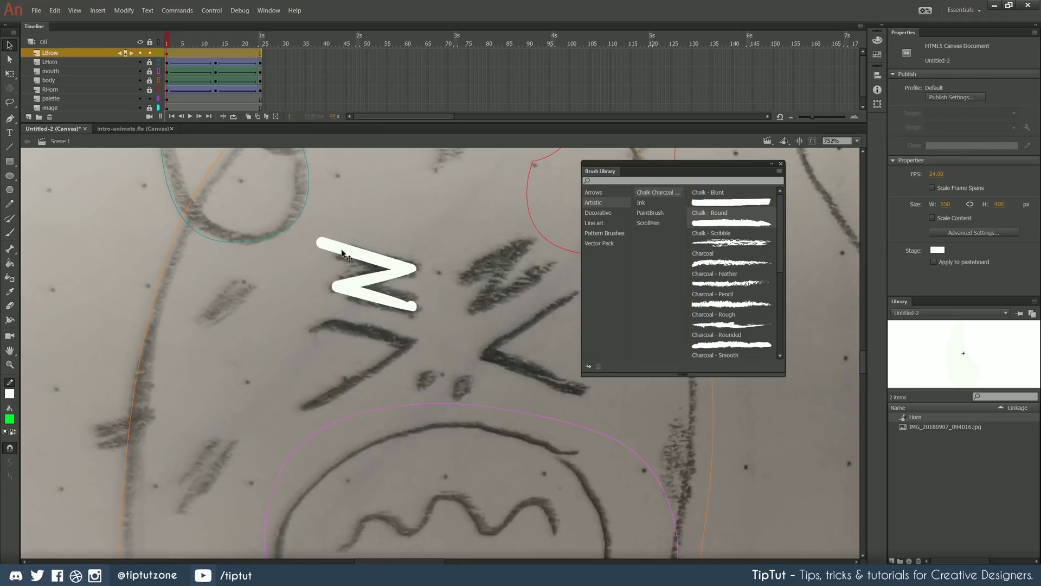
{"action": "left_click", "coordinate": [981, 182]}
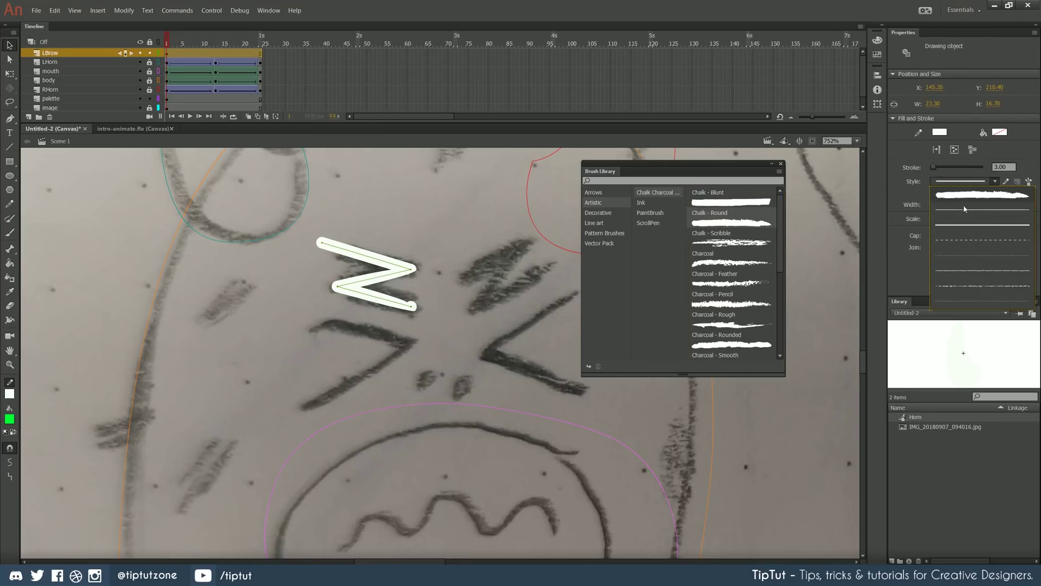
{"action": "left_click", "coordinate": [956, 198]}
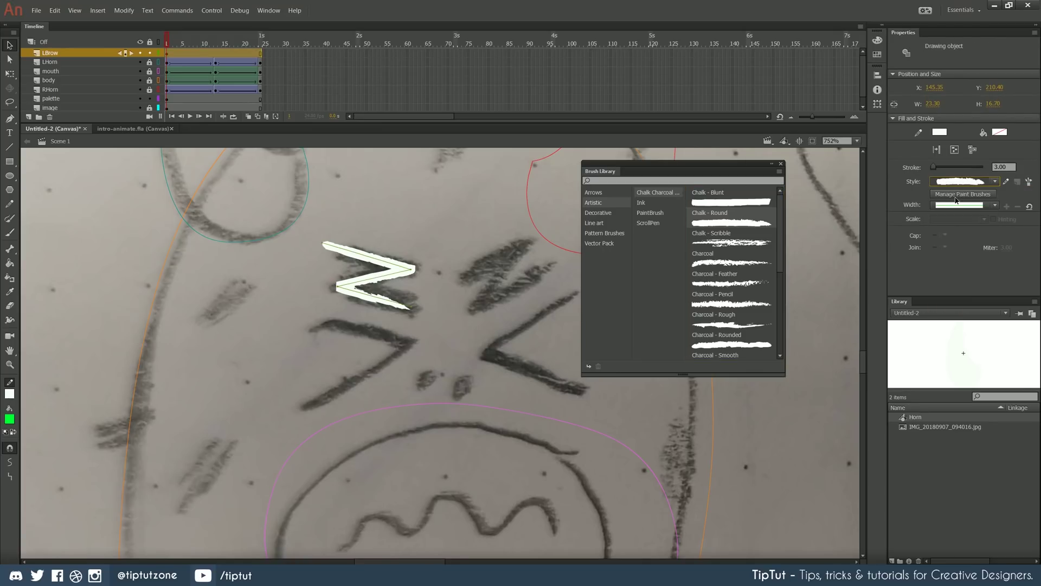
{"action": "left_click", "coordinate": [957, 195]}
{"action": "left_click", "coordinate": [581, 398]}
{"action": "left_click_drag", "start_coordinate": [932, 169], "coordinate": [932, 169]}
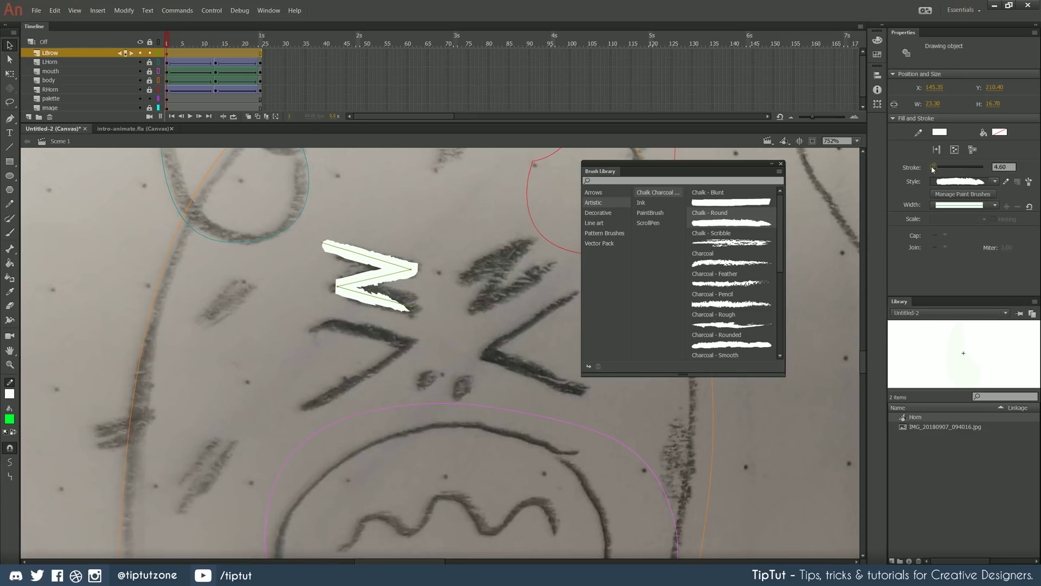
- Set the left eyebrow's stroke size to 6 and close the Brush Library
{"action": "left_click", "coordinate": [1009, 167]}
{"action": "type", "text": "6"}
{"action": "key", "text": "Return"}
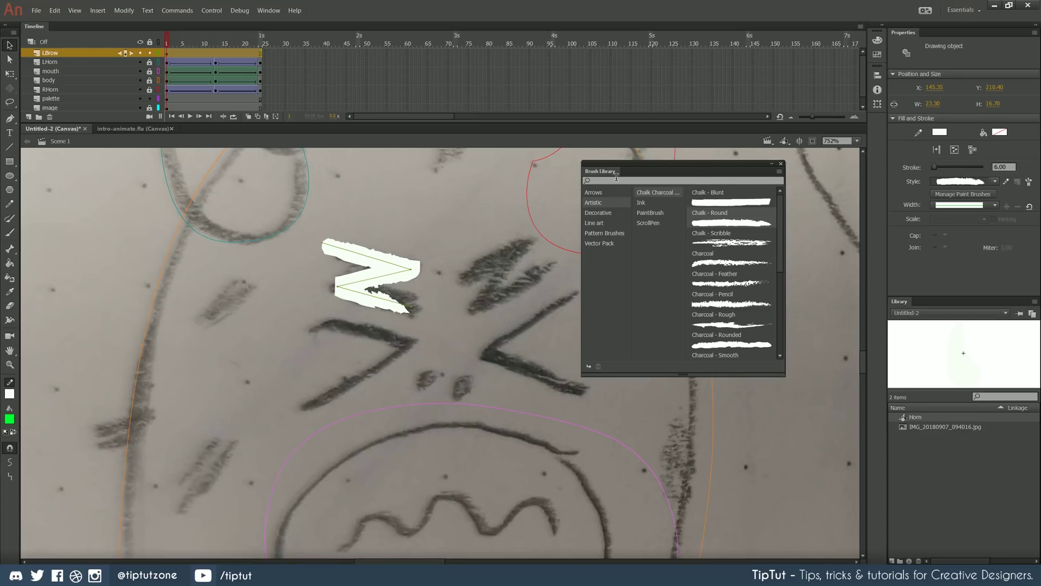
{"action": "left_click", "coordinate": [780, 163]}
- Recolour the left eyebrow's stroke with the near-black swatch sampled from the palette beside the stage
{"action": "left_click", "coordinate": [190, 340]}
{"action": "left_click_drag", "start_coordinate": [236, 381], "coordinate": [196, 376]}
{"action": "left_click", "coordinate": [340, 265]}
{"action": "left_click_drag", "start_coordinate": [205, 244], "coordinate": [547, 294]}
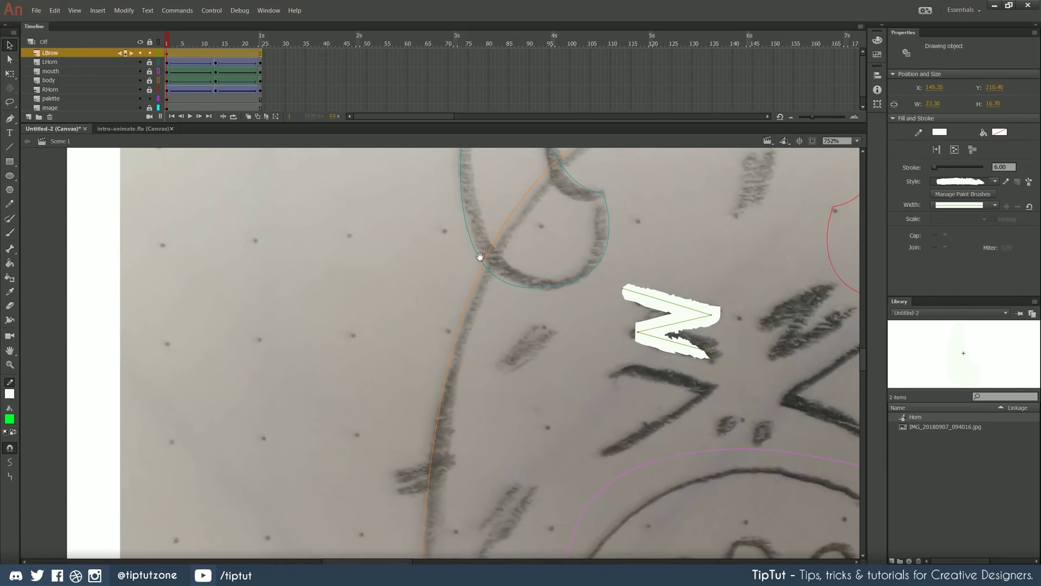
{"action": "scroll", "coordinate": [458, 271], "scroll_direction": "down", "scroll_amount": 6}
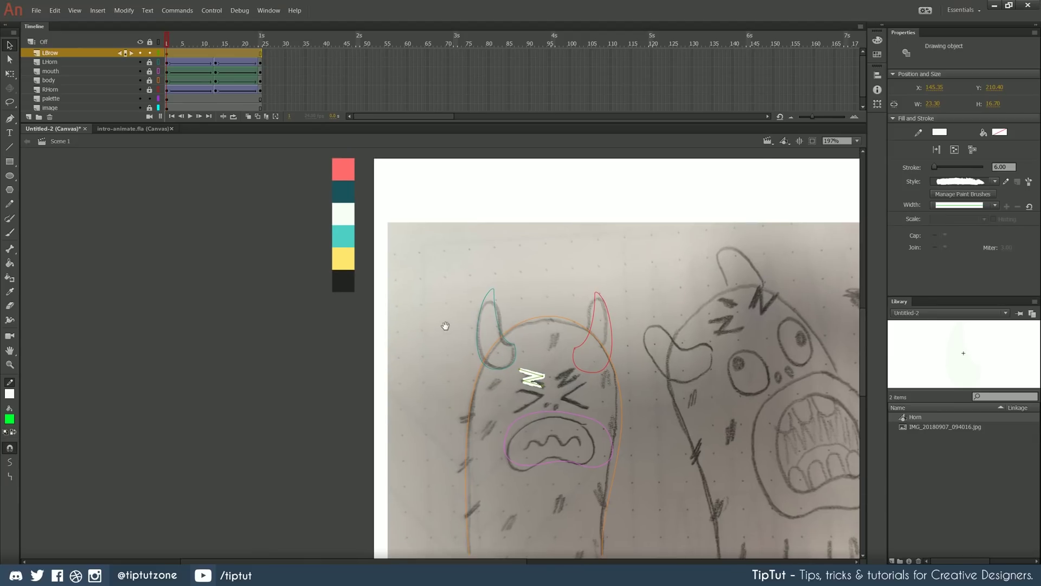
{"action": "left_click", "coordinate": [940, 132]}
{"action": "left_click", "coordinate": [343, 281]}
{"action": "left_click_drag", "start_coordinate": [470, 375], "coordinate": [317, 341]}
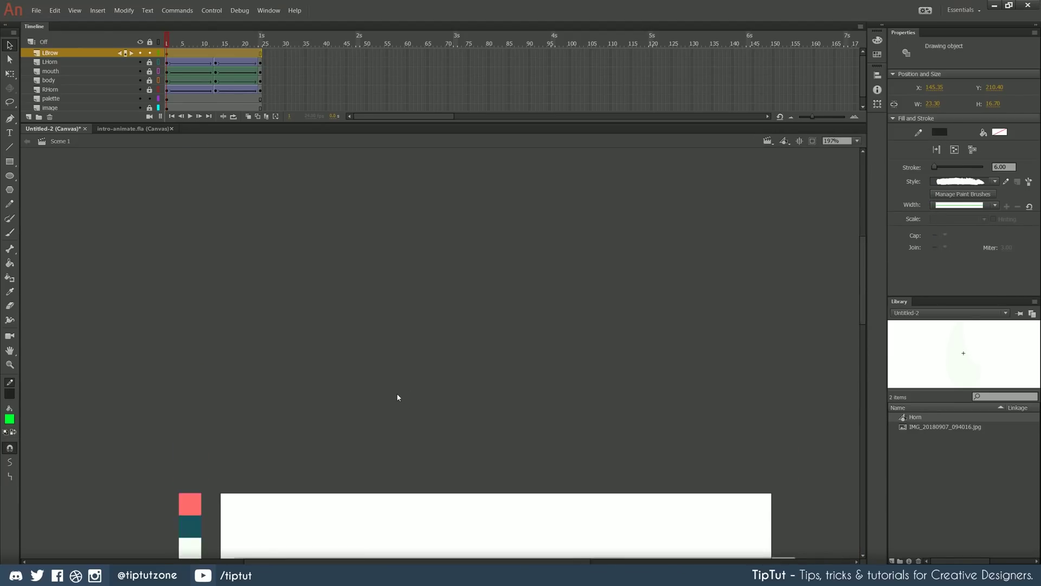
- Add a new layer above LBrow and name it RBrow
{"action": "scroll", "coordinate": [396, 388], "scroll_direction": "down", "scroll_amount": 1}
{"action": "scroll", "coordinate": [400, 320], "scroll_direction": "up", "scroll_amount": 4}
{"action": "scroll", "coordinate": [396, 413], "scroll_direction": "down", "scroll_amount": 3}
{"action": "scroll", "coordinate": [403, 358], "scroll_direction": "up", "scroll_amount": 6}
{"action": "left_click_drag", "start_coordinate": [347, 310], "coordinate": [398, 340]}
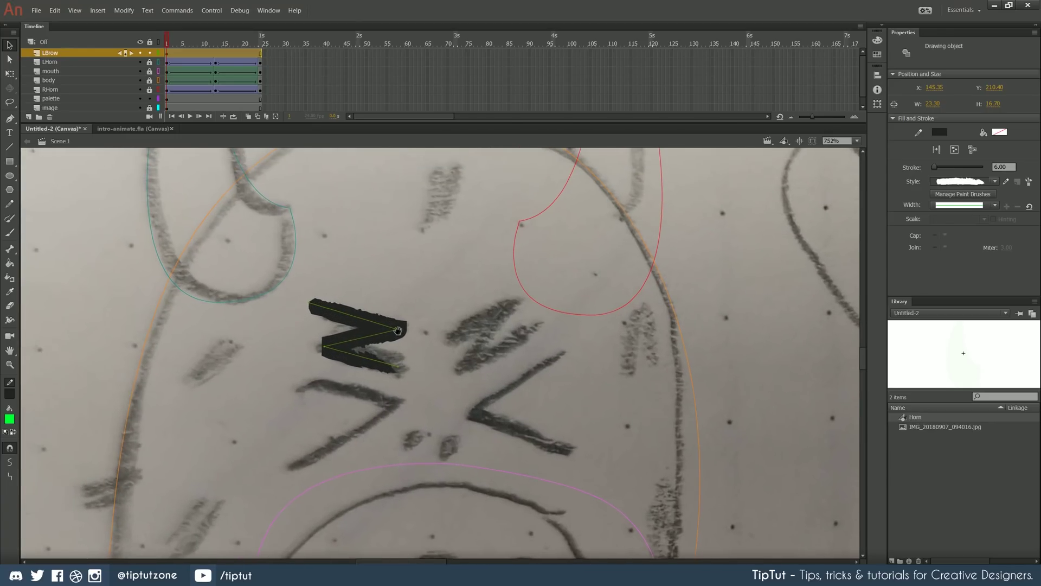
{"action": "left_click", "coordinate": [30, 117]}
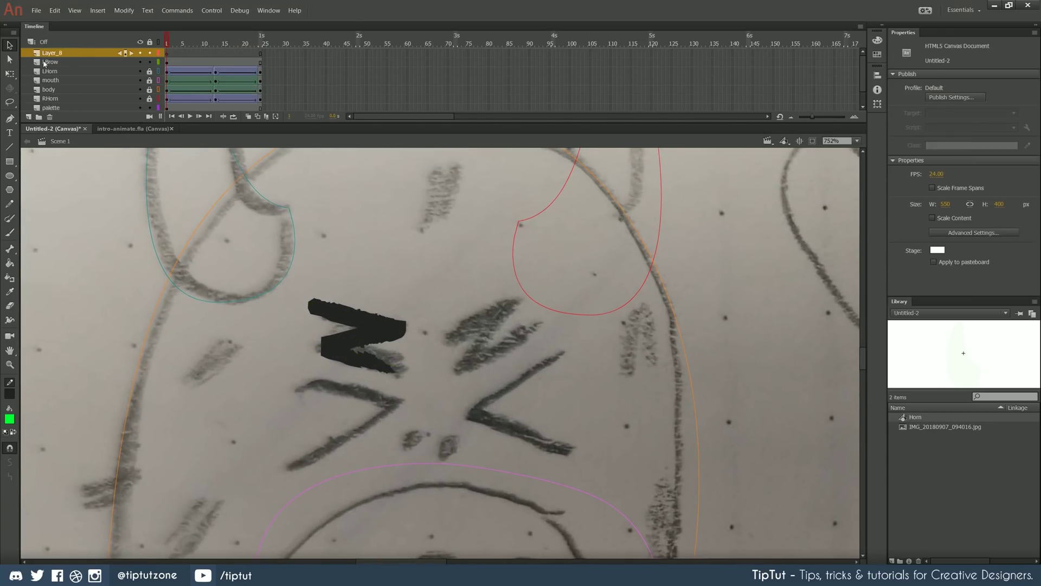
{"action": "double_click", "coordinate": [53, 53]}
{"action": "type", "text": "RBro"}
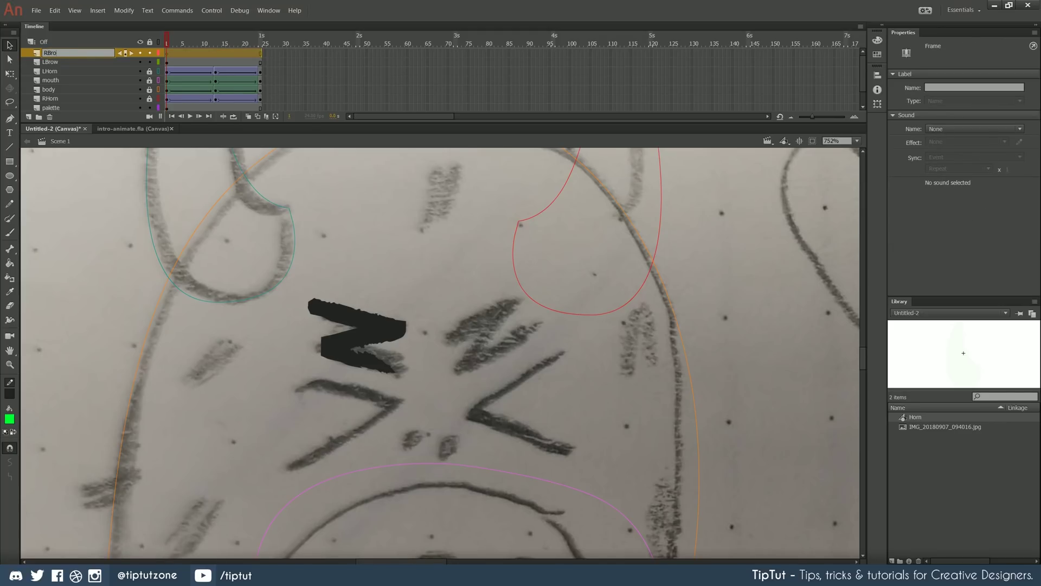
{"action": "type", "text": "w"}
{"action": "key", "text": "Return"}
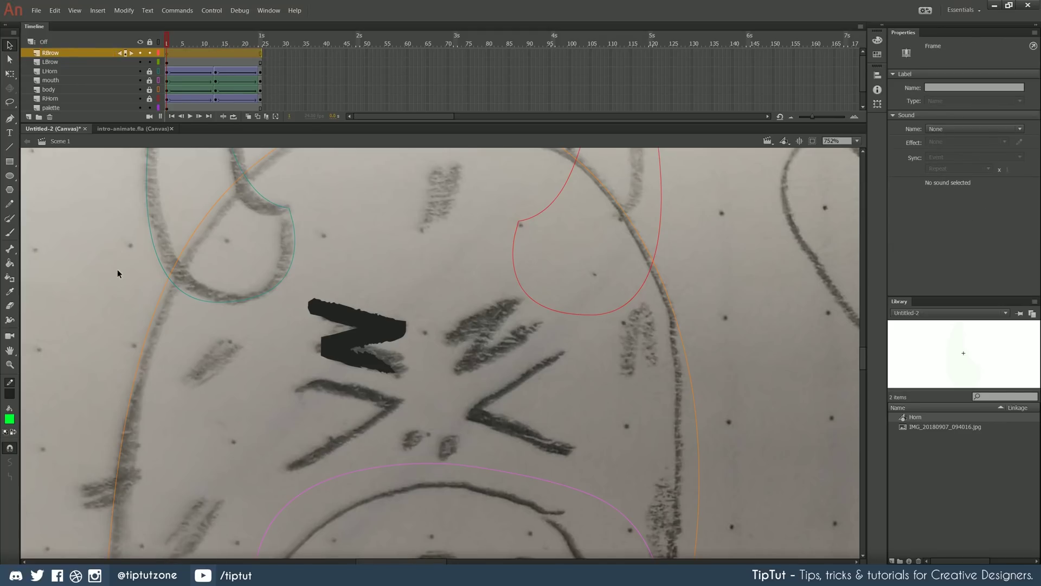
- Convert the left eyebrow to a graphic symbol named Brow and check it in the library
{"action": "left_click", "coordinate": [363, 319]}
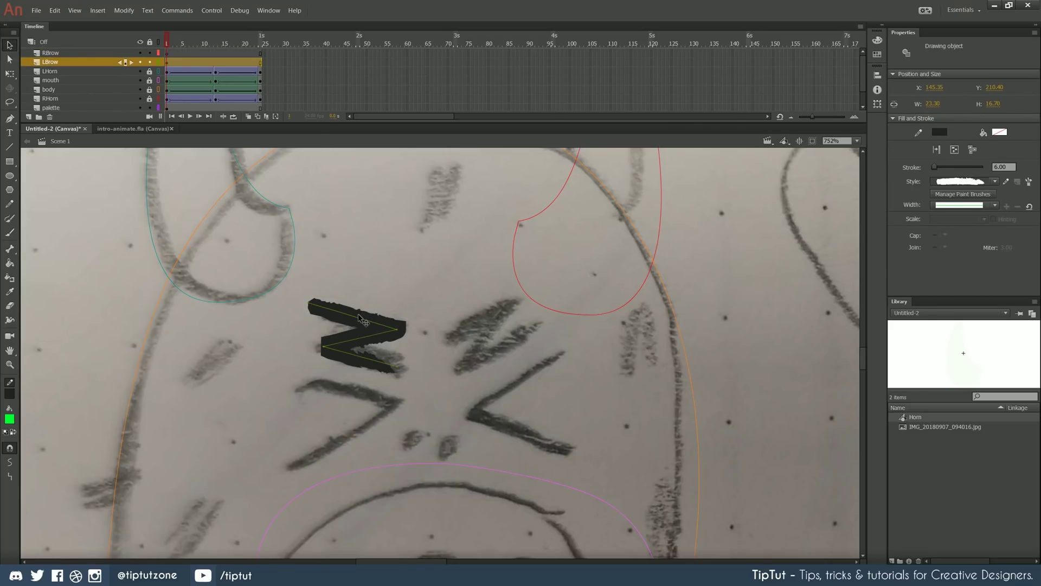
{"action": "key", "text": "F8"}
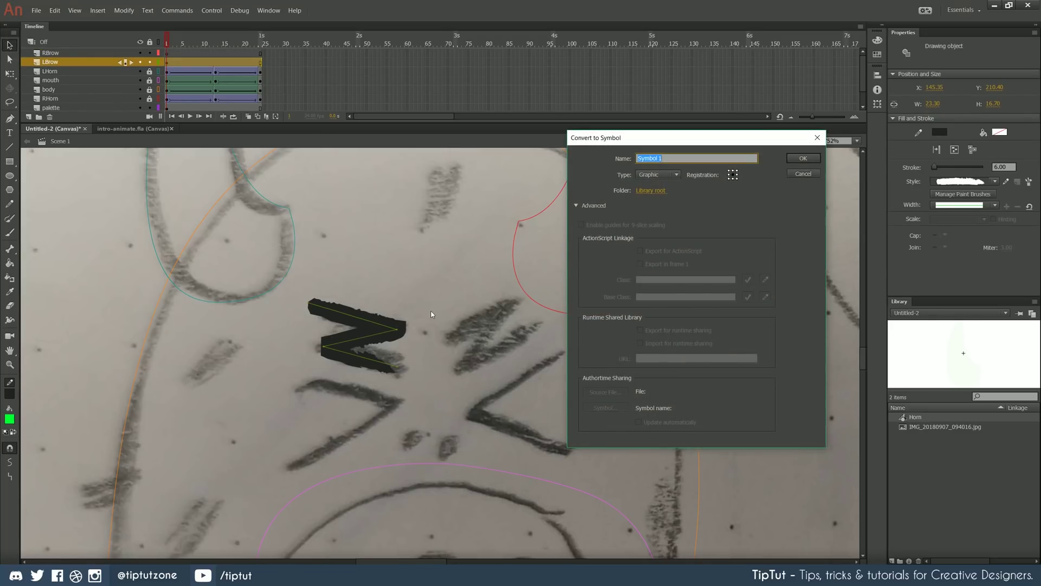
{"action": "type", "text": "Brow"}
{"action": "key", "text": "Return"}
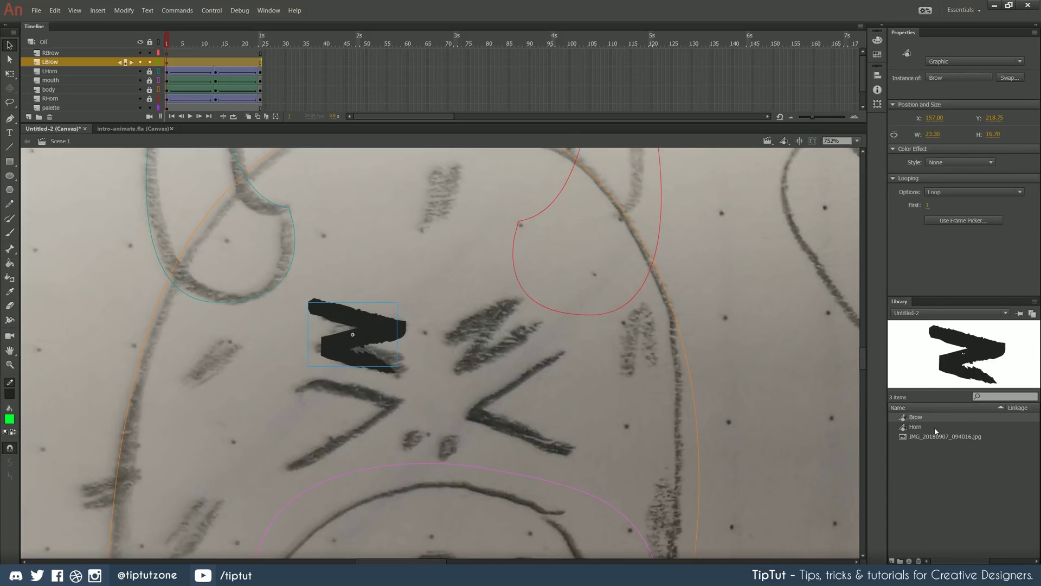
{"action": "left_click", "coordinate": [919, 427]}
{"action": "left_click", "coordinate": [918, 419]}
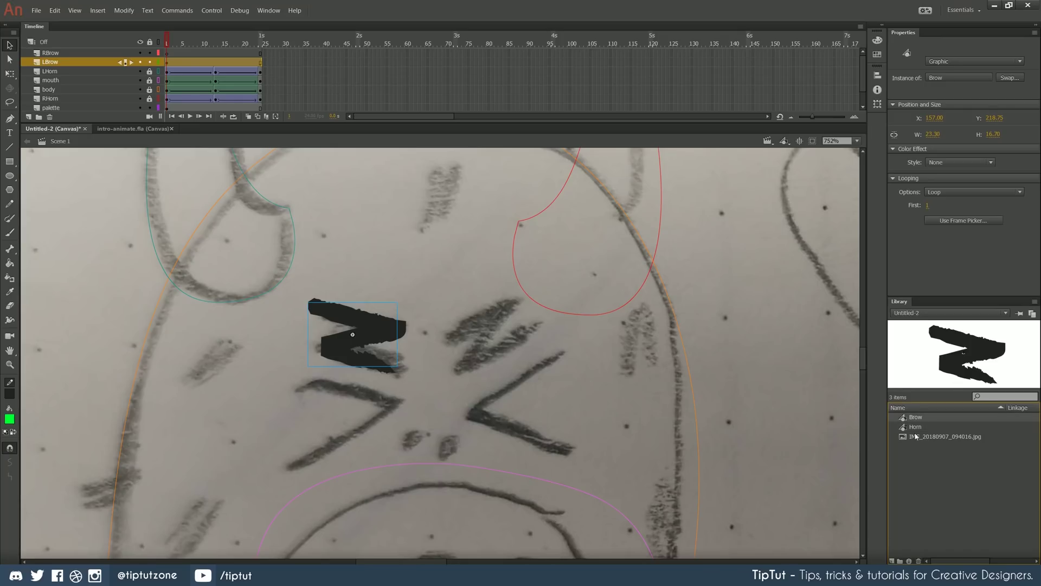
{"action": "left_click", "coordinate": [943, 437]}
{"action": "left_click", "coordinate": [916, 417]}
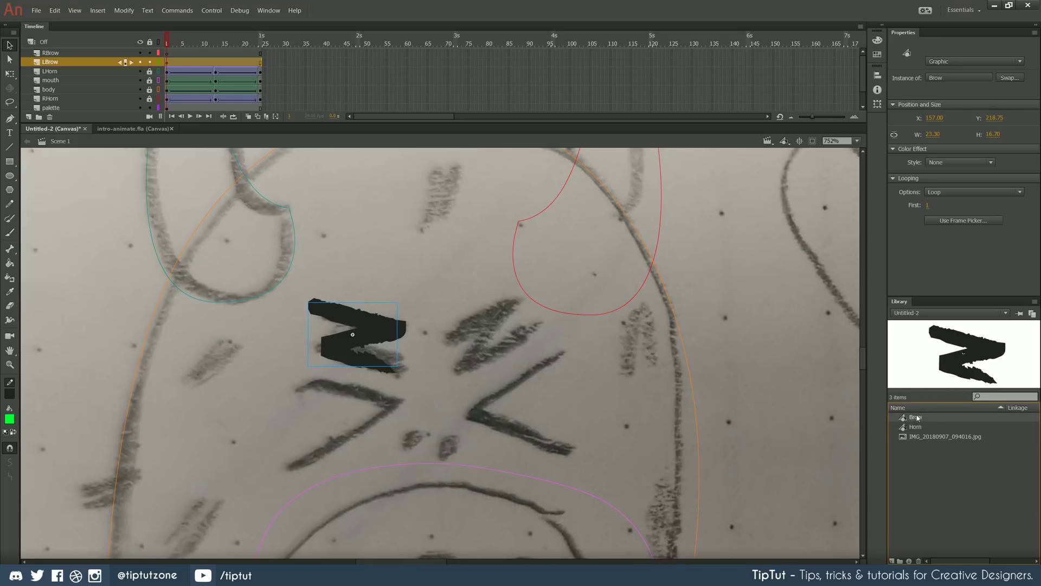
- Paste a copy of the Brow symbol on the RBrow layer, flip it horizontally and place it over the sketched right eyebrow
{"action": "left_click", "coordinate": [341, 294]}
{"action": "left_click", "coordinate": [368, 322]}
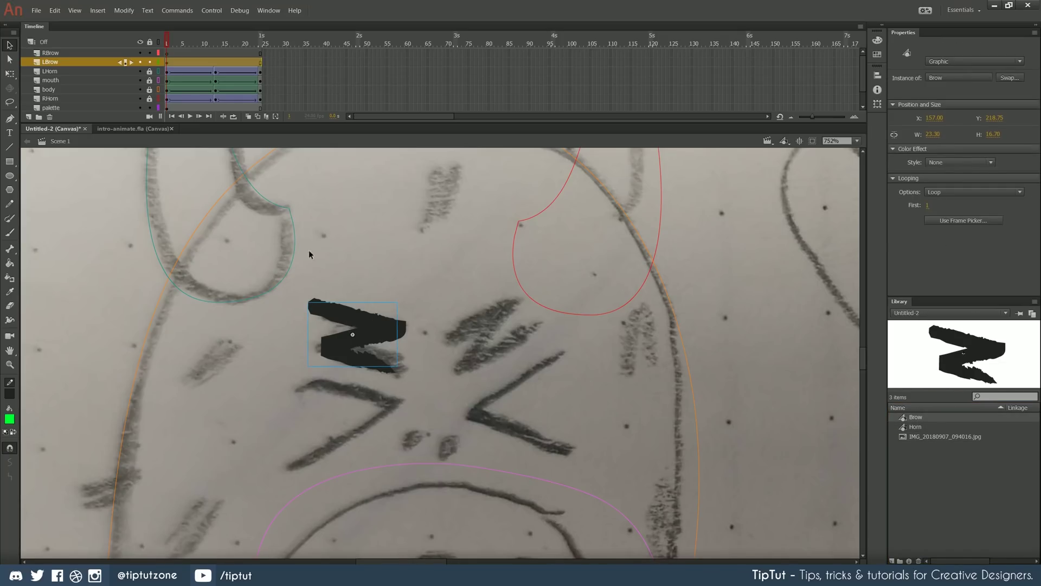
{"action": "left_click", "coordinate": [169, 52]}
{"action": "key", "text": "ctrl+v"}
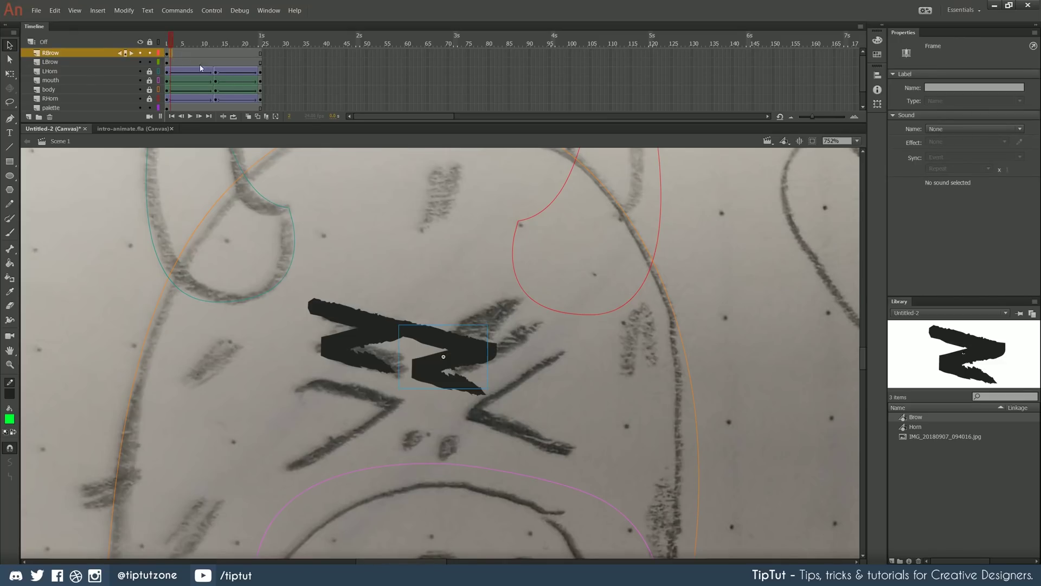
{"action": "left_click", "coordinate": [124, 10]}
{"action": "mouse_move", "coordinate": [147, 122]}
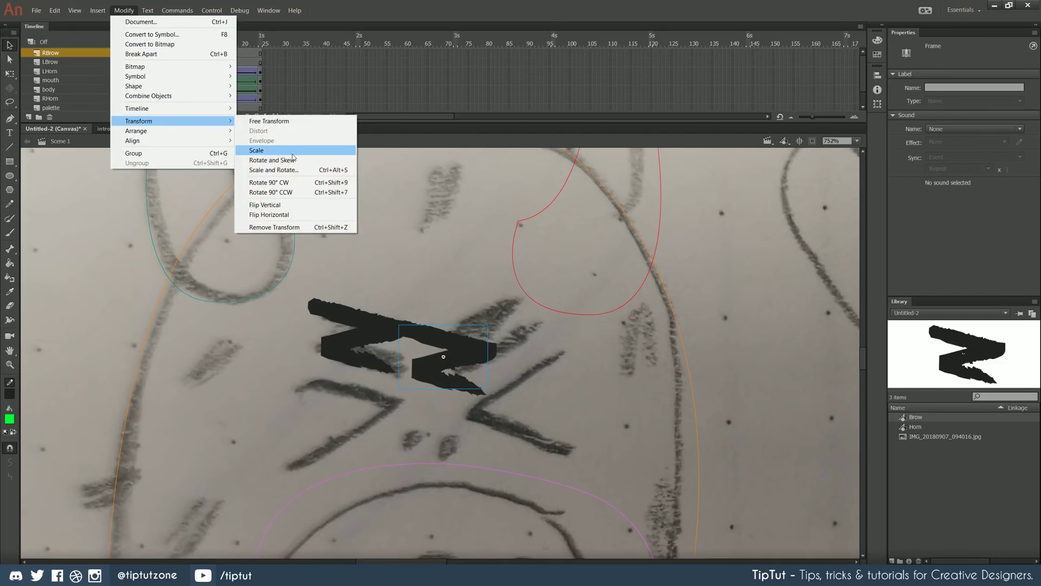
{"action": "left_click", "coordinate": [269, 214]}
{"action": "left_click_drag", "start_coordinate": [428, 350], "coordinate": [413, 306]}
- Rotate both eyebrows with Free Transform to match the angles of the sketched eyebrows
{"action": "key", "text": "q"}
{"action": "left_click", "coordinate": [369, 321]}
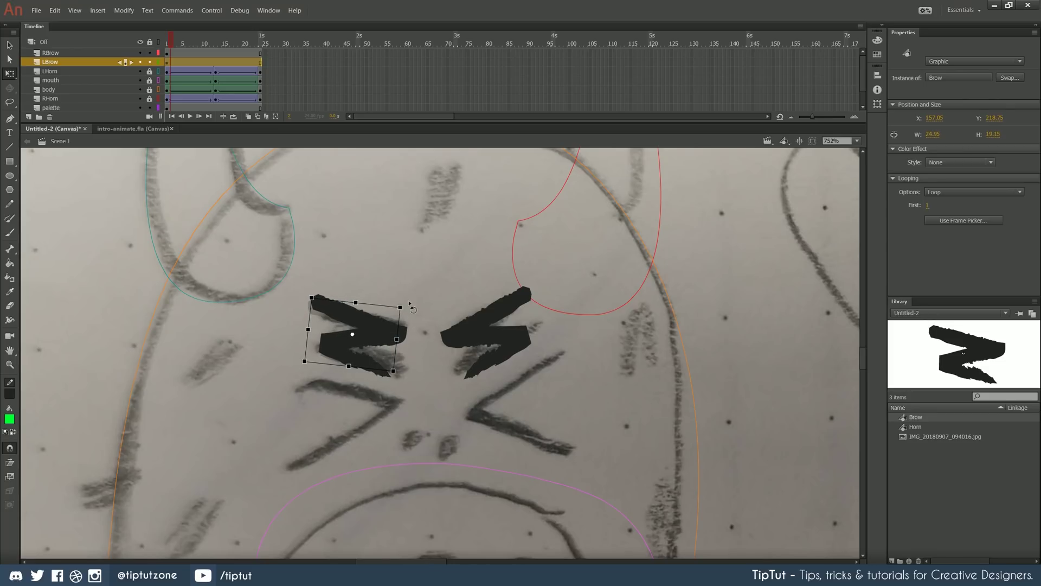
{"action": "left_click", "coordinate": [469, 327]}
{"action": "left_click", "coordinate": [398, 342]}
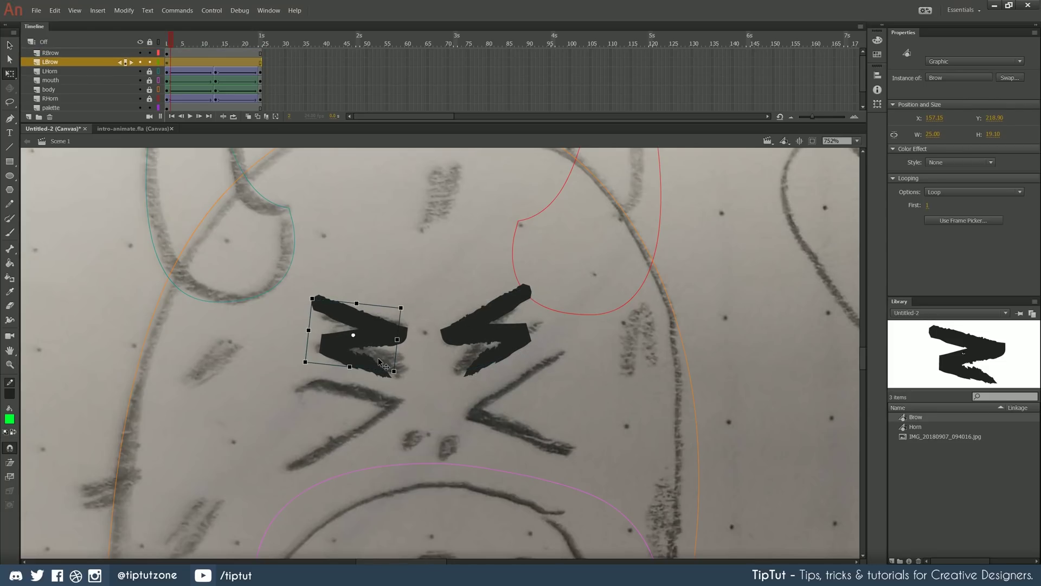
{"action": "left_click", "coordinate": [283, 423]}
{"action": "left_click_drag", "start_coordinate": [291, 423], "coordinate": [258, 379]}
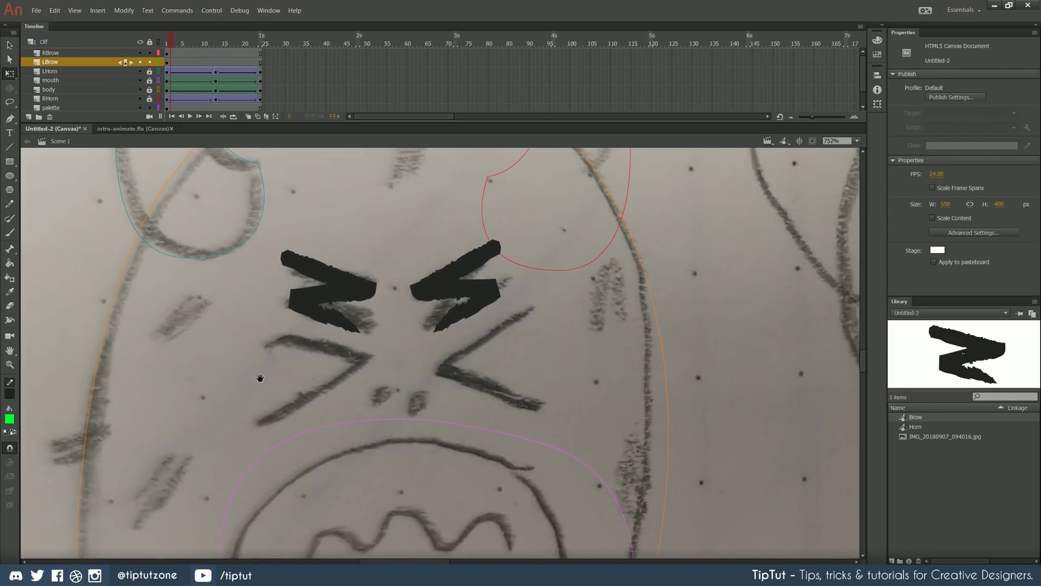
{"action": "left_click", "coordinate": [329, 297]}
{"action": "left_click", "coordinate": [483, 293]}
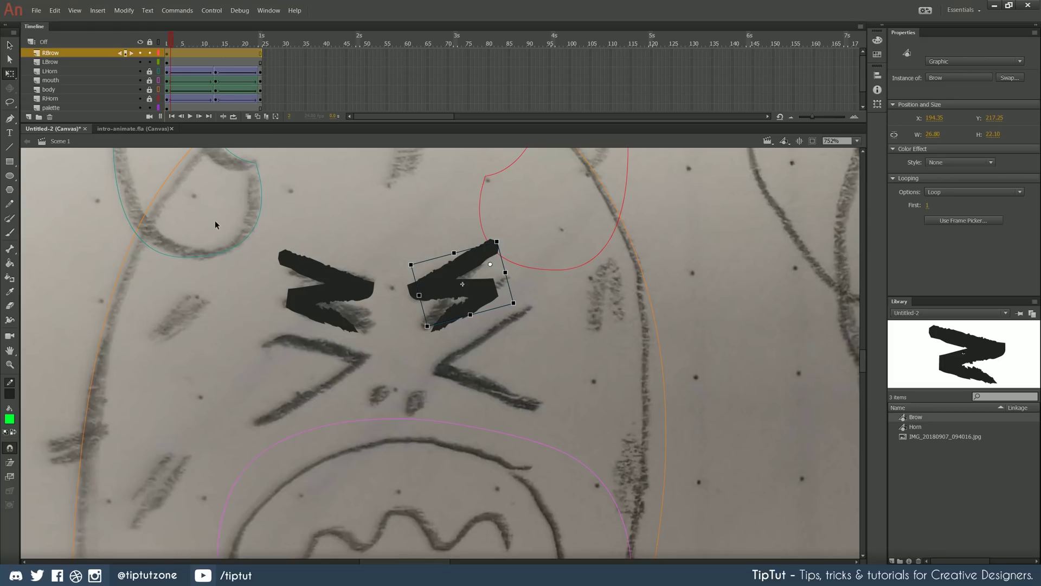
- Insert keyframes at frames 24 and 13 on both the LBrow and RBrow layers
{"action": "left_click_drag", "start_coordinate": [260, 54], "coordinate": [261, 61]}
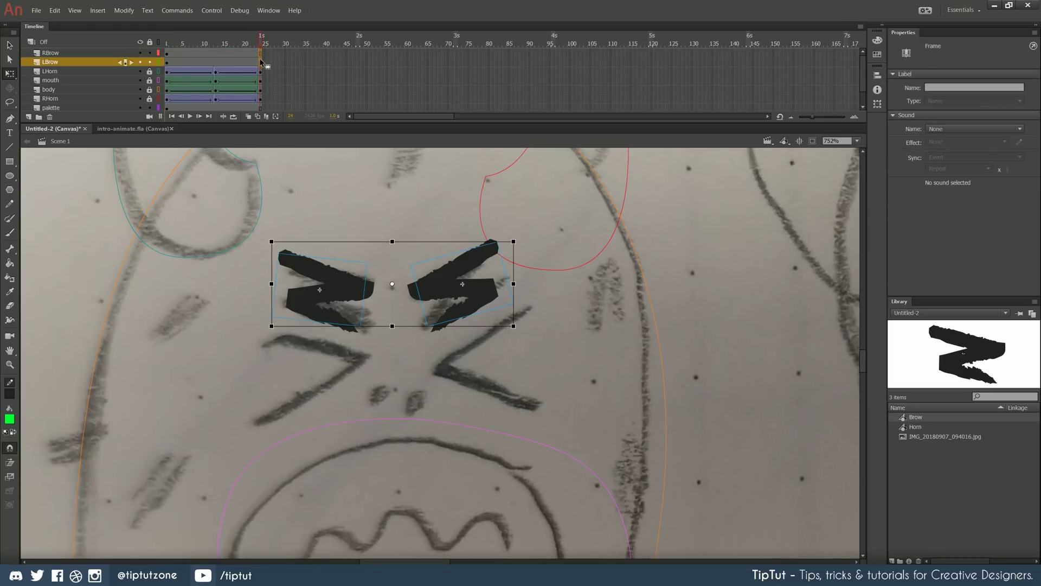
{"action": "key", "text": "F6"}
{"action": "left_click_drag", "start_coordinate": [217, 64], "coordinate": [216, 54]}
{"action": "key", "text": "F6"}
- Turn off outline display for the horn, mouth and body layers so the monster shows in full colour
{"action": "left_click_drag", "start_coordinate": [214, 256], "coordinate": [328, 357]}
{"action": "scroll", "coordinate": [323, 330], "scroll_direction": "down", "scroll_amount": 1}
{"action": "scroll", "coordinate": [323, 330], "scroll_direction": "down", "scroll_amount": 3}
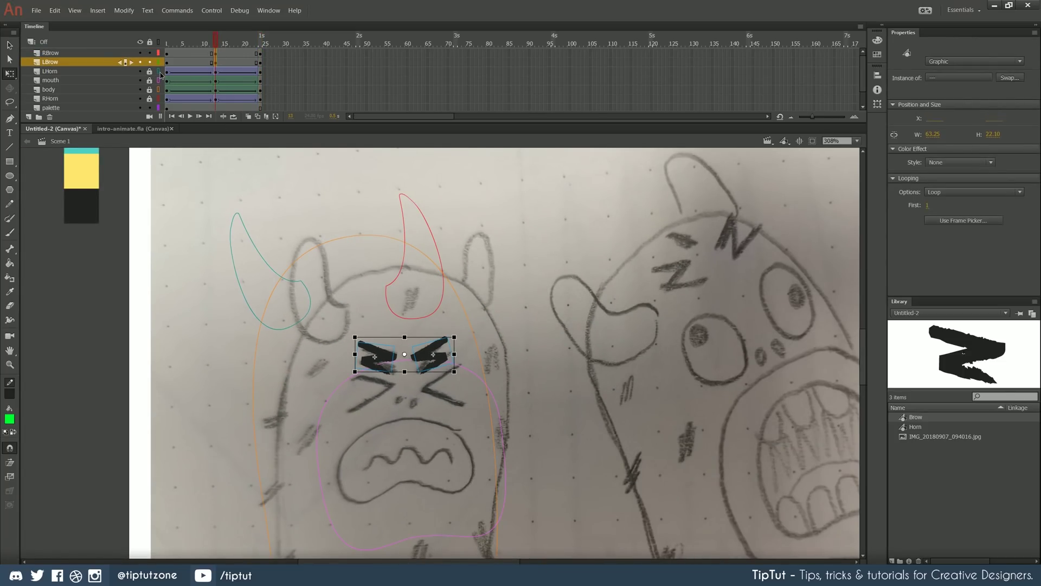
{"action": "left_click", "coordinate": [160, 100]}
{"action": "left_click_drag", "start_coordinate": [378, 350], "coordinate": [391, 331]}
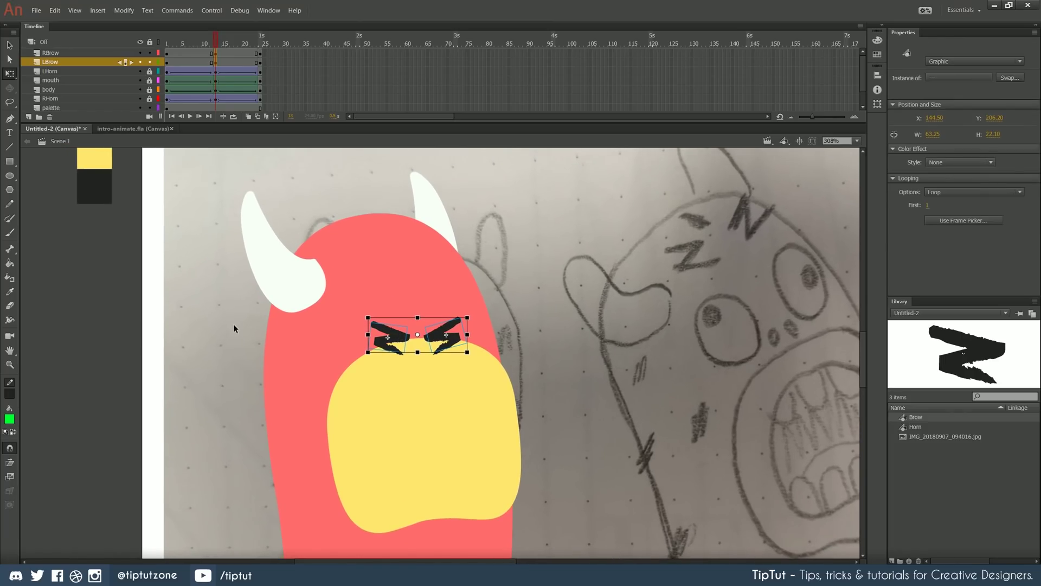
- At frame 13, move both eyebrows up onto the forehead and rotate them together to follow the leaning body
{"action": "left_click", "coordinate": [233, 325]}
{"action": "left_click", "coordinate": [395, 334]}
{"action": "left_click", "coordinate": [431, 335], "text": "shift"}
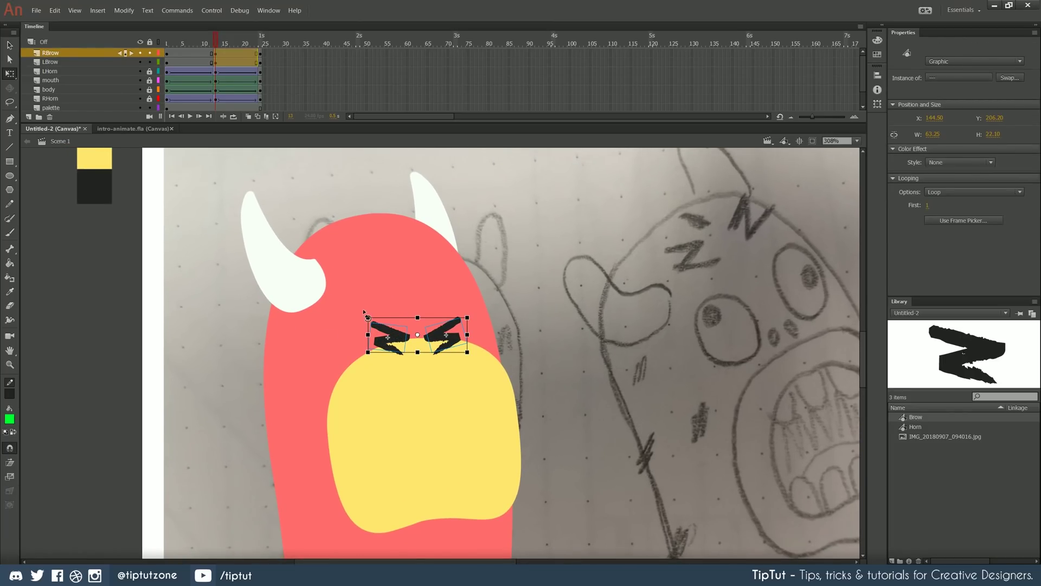
{"action": "left_click_drag", "start_coordinate": [364, 312], "coordinate": [365, 284]}
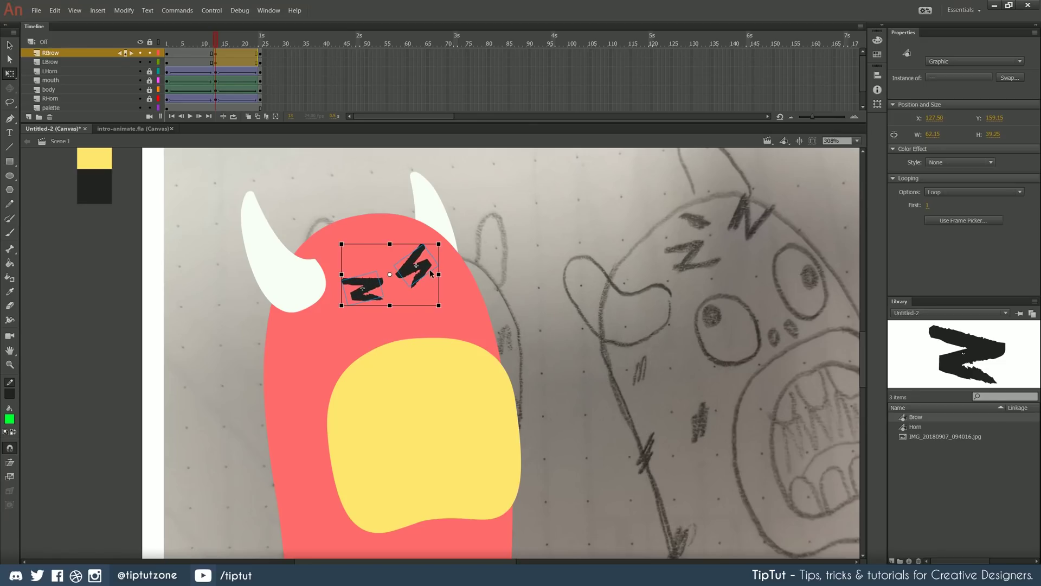
{"action": "left_click_drag", "start_coordinate": [441, 239], "coordinate": [418, 276]}
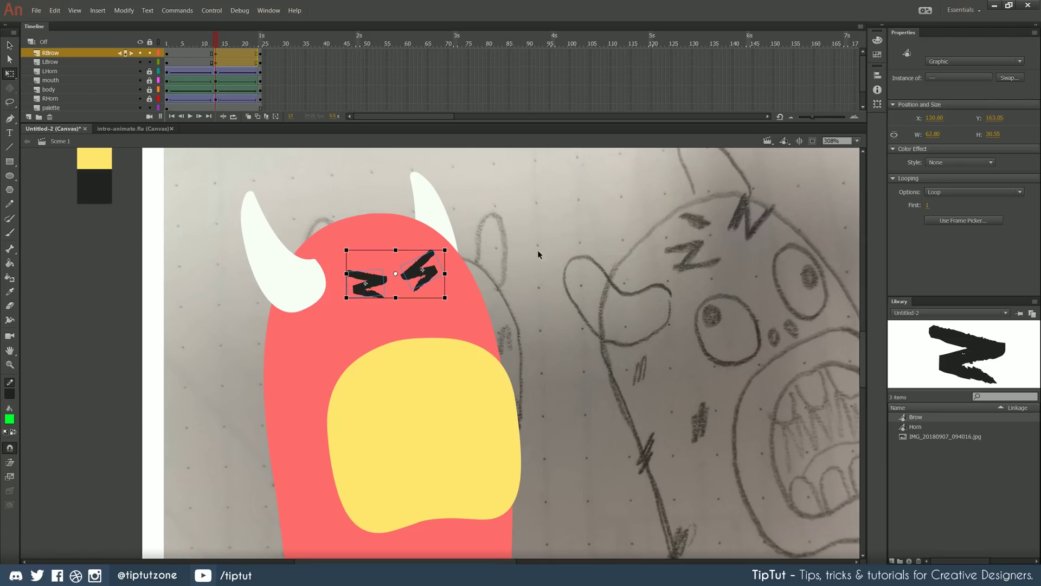
- Spread the eyebrows apart at frame 13, nudging the right one up and outward and the left one outward
{"action": "left_click", "coordinate": [538, 249]}
{"action": "left_click", "coordinate": [421, 271]}
{"action": "key", "text": "Right"}
{"action": "key", "text": "Up"}
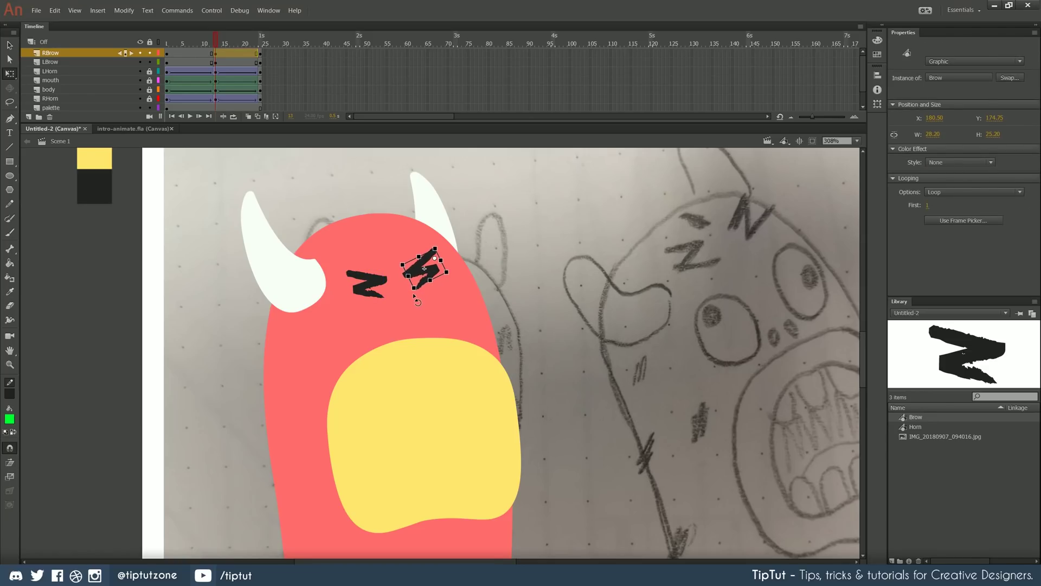
{"action": "left_click", "coordinate": [374, 279]}
{"action": "key", "text": "Left"}
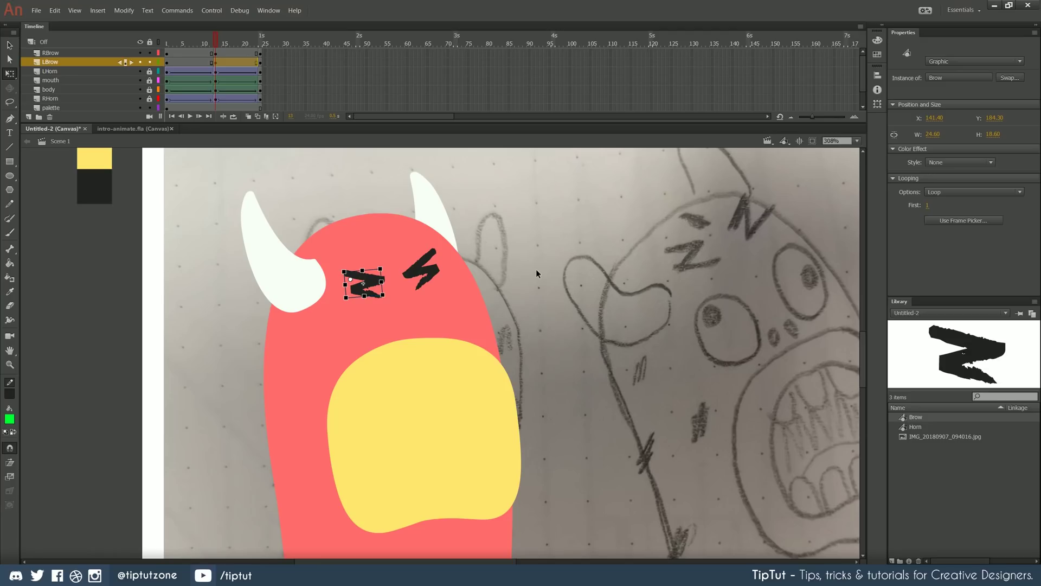
{"action": "left_click", "coordinate": [535, 269]}
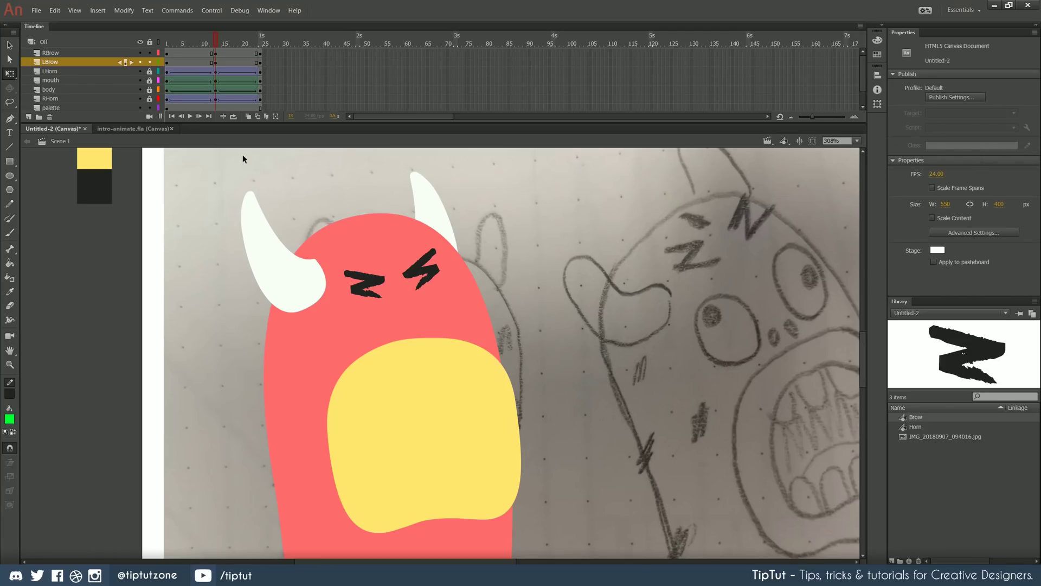
- At frame 1, move both eyebrows up and to the right to about X 160.8, Y 200.4, and tilt them slightly clockwise
{"action": "left_click", "coordinate": [260, 62]}
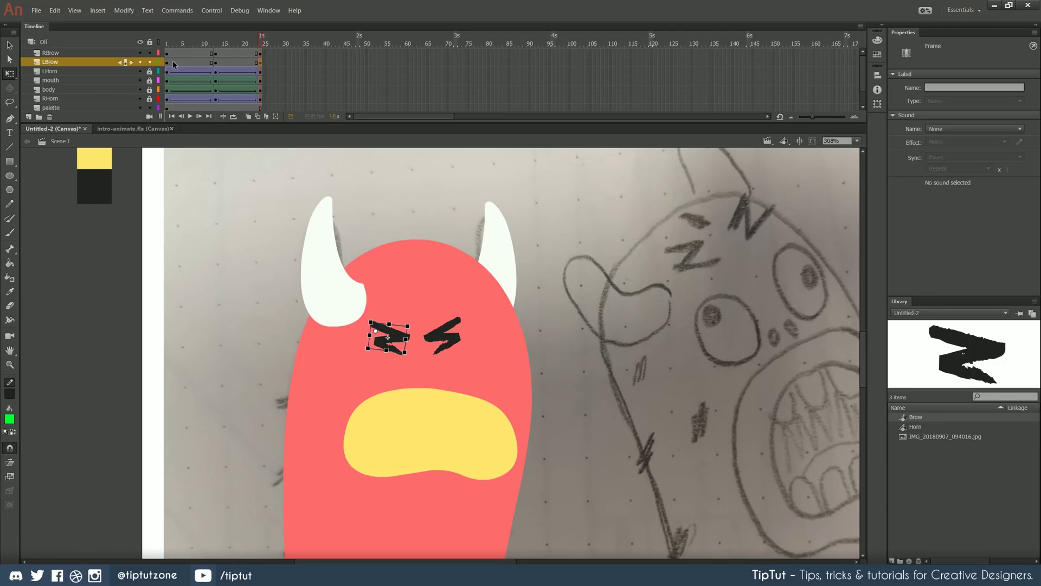
{"action": "left_click", "coordinate": [442, 337], "text": "shift"}
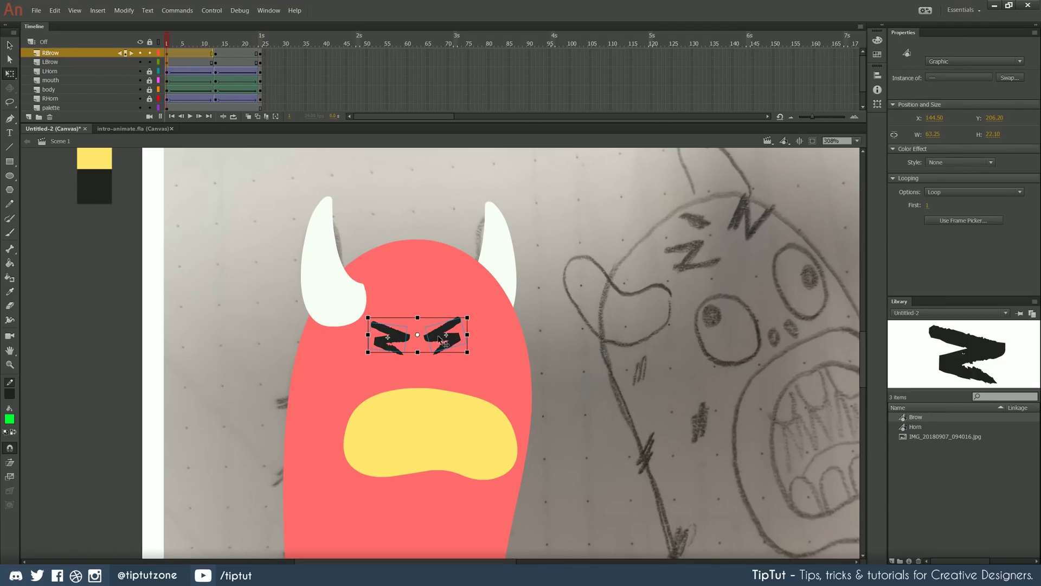
{"action": "left_click_drag", "start_coordinate": [442, 337], "coordinate": [462, 330]}
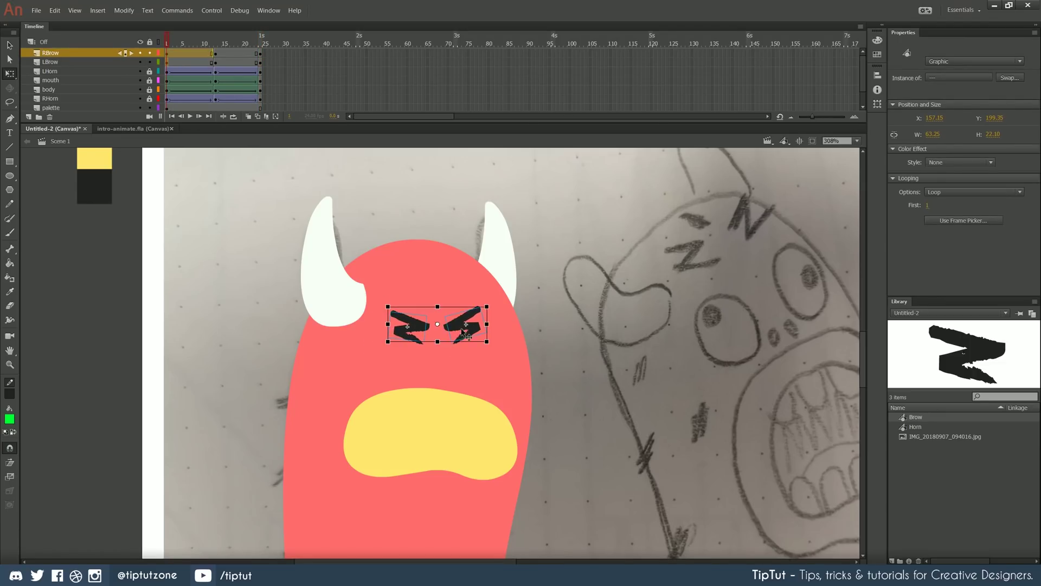
{"action": "scroll", "coordinate": [466, 396], "scroll_direction": "down", "scroll_amount": 3}
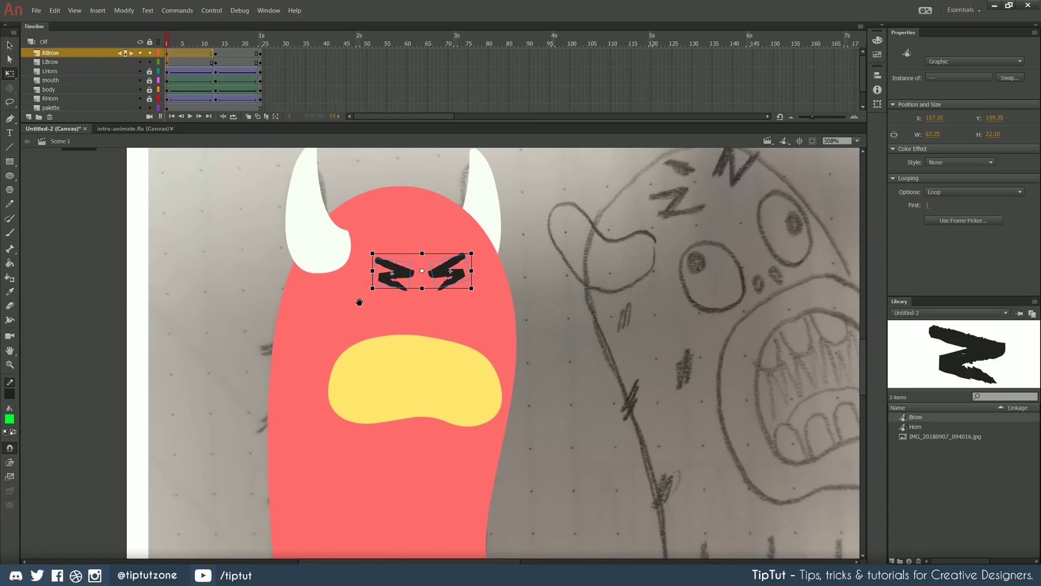
{"action": "left_click_drag", "start_coordinate": [359, 302], "coordinate": [359, 318]}
{"action": "left_click_drag", "start_coordinate": [403, 293], "coordinate": [411, 294]}
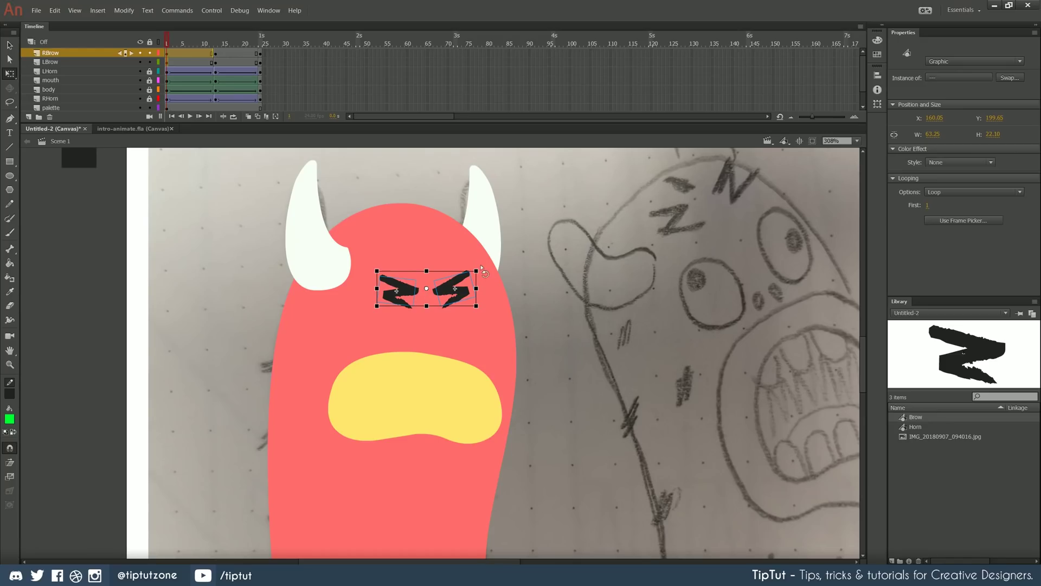
{"action": "left_click_drag", "start_coordinate": [485, 271], "coordinate": [488, 274]}
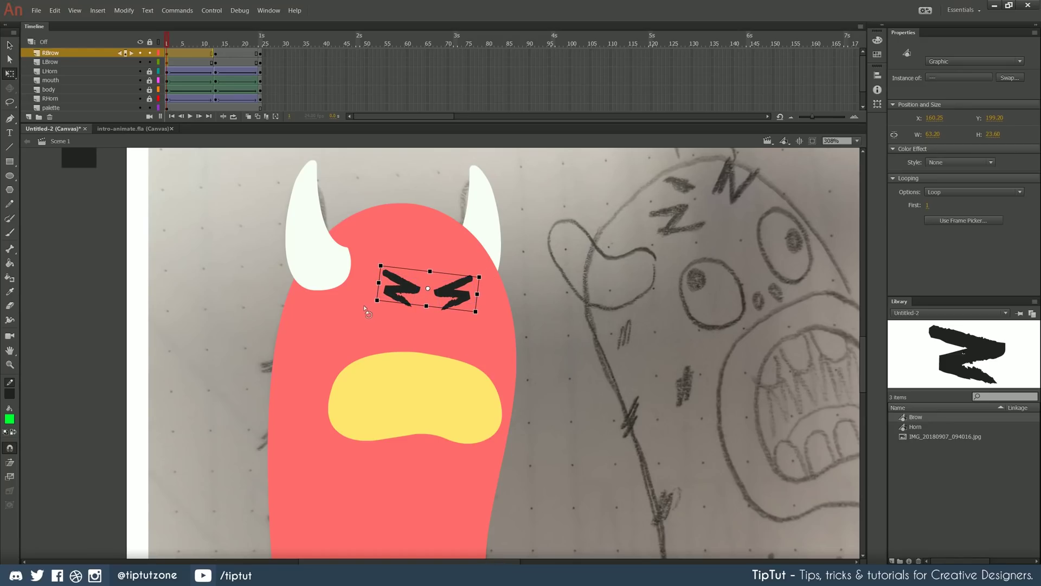
{"action": "left_click_drag", "start_coordinate": [365, 309], "coordinate": [362, 308]}
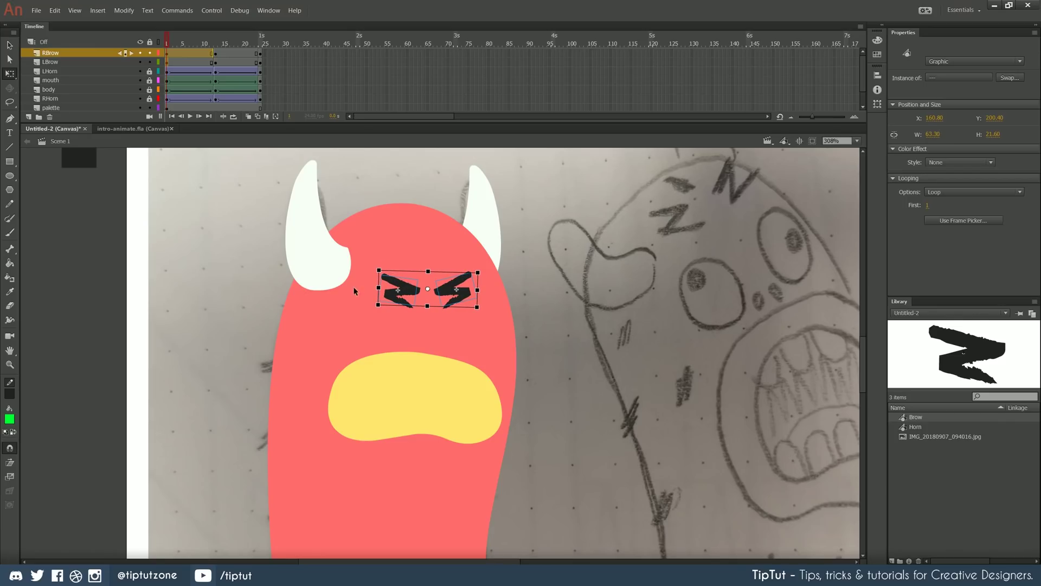
- Delete the old left and right eyebrows from their layers' last keyframes at frame 24
{"action": "left_click", "coordinate": [171, 61]}
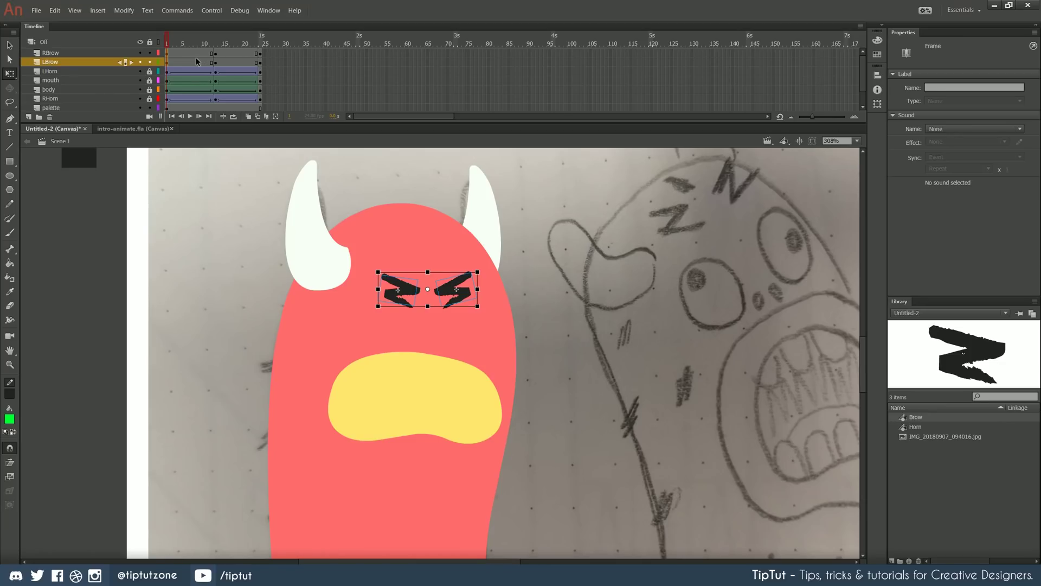
{"action": "left_click", "coordinate": [260, 62]}
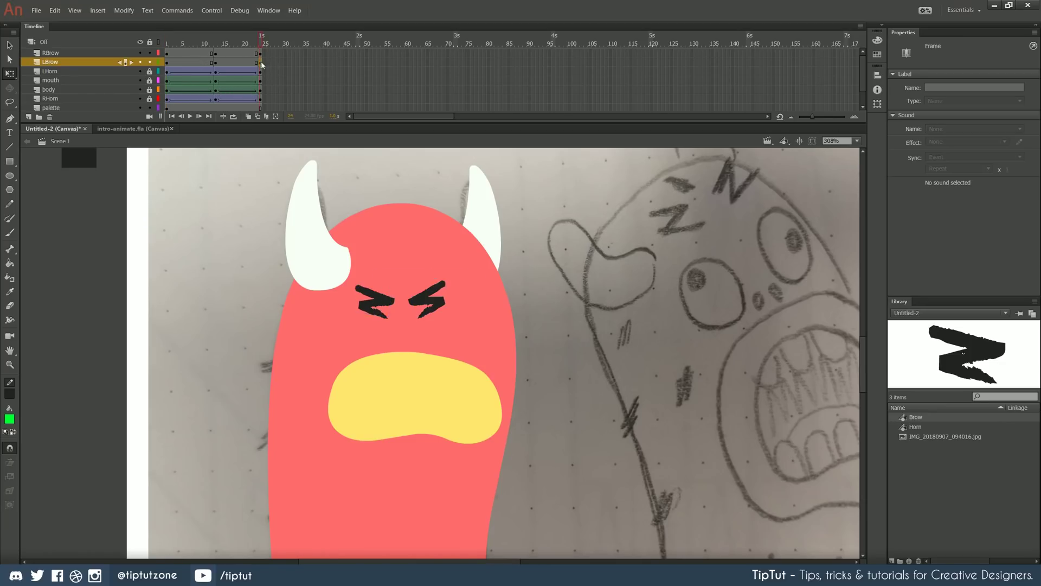
{"action": "key", "text": "Delete"}
{"action": "left_click", "coordinate": [428, 301]}
{"action": "key", "text": "Delete"}
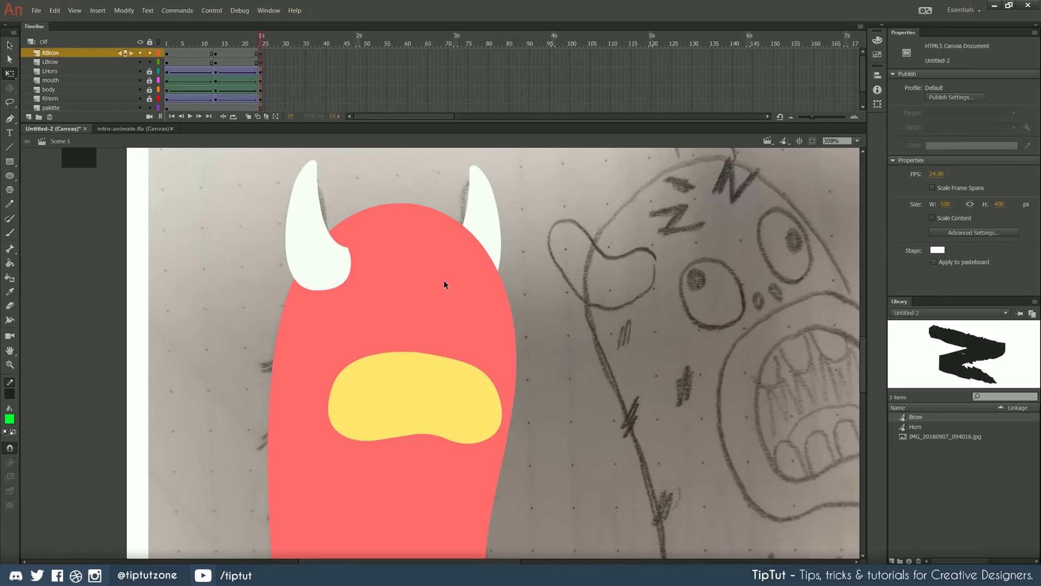
{"action": "key", "text": "ctrl+v"}
{"action": "left_click", "coordinate": [260, 53]}
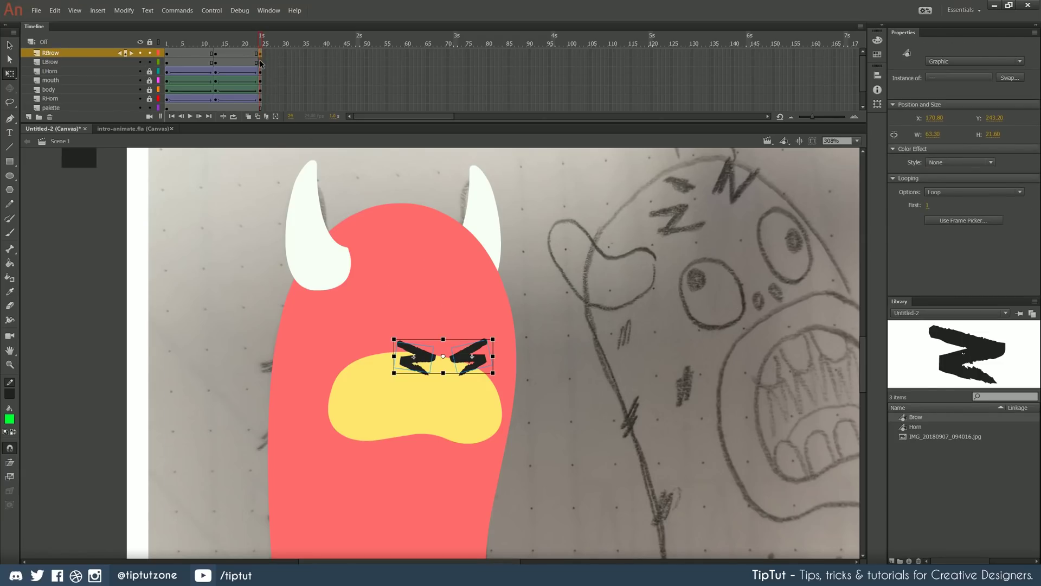
{"action": "key", "text": "Delete"}
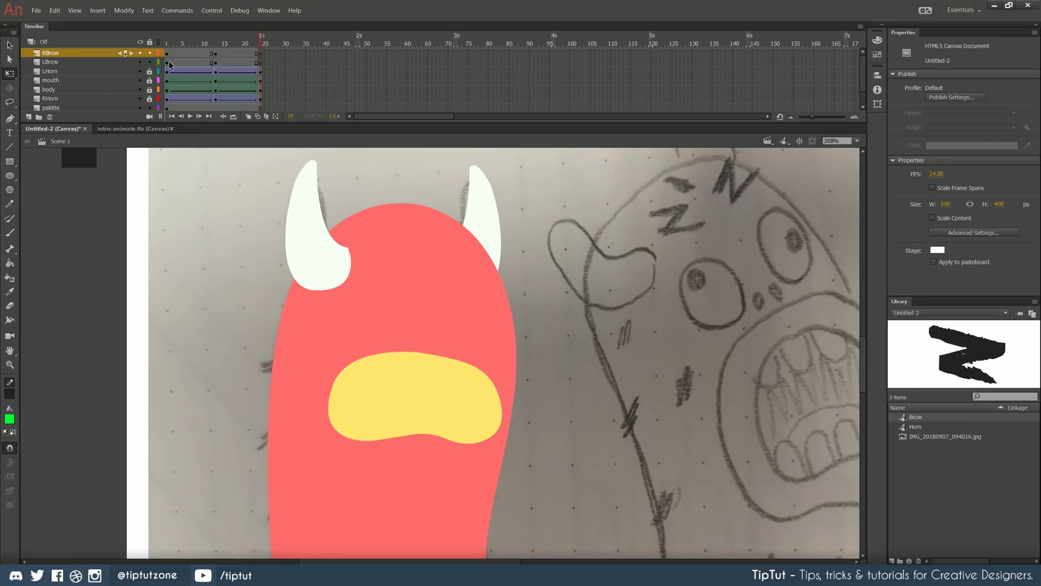
- Copy both eyebrow layers' keyframes from frame 1 and paste them over the same layers' keyframes at frame 24
{"action": "left_click", "coordinate": [168, 62]}
{"action": "right_click", "coordinate": [168, 61]}
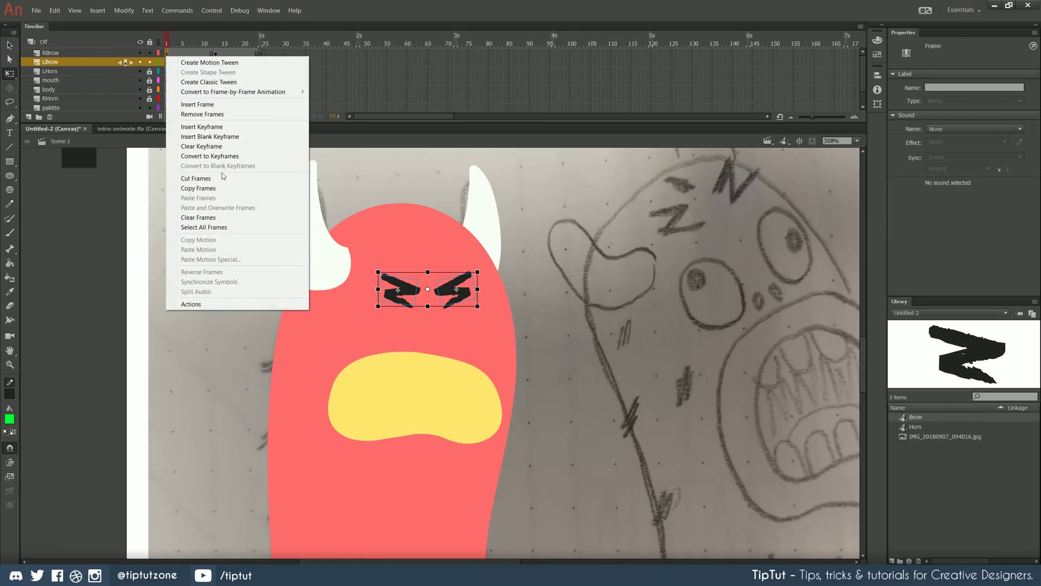
{"action": "left_click", "coordinate": [202, 188]}
{"action": "left_click", "coordinate": [260, 54]}
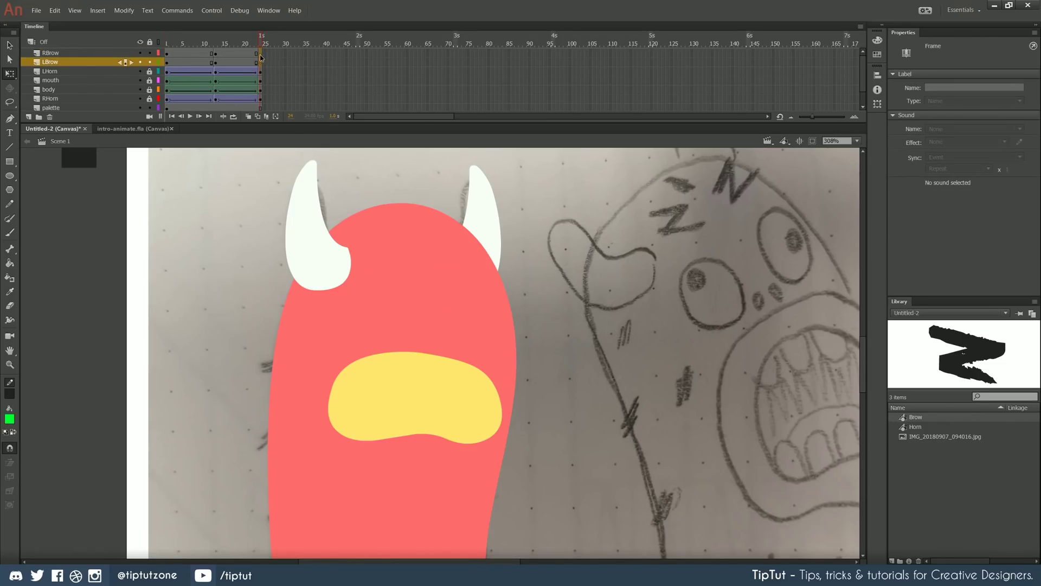
{"action": "left_click", "coordinate": [259, 53]}
{"action": "right_click", "coordinate": [258, 53]}
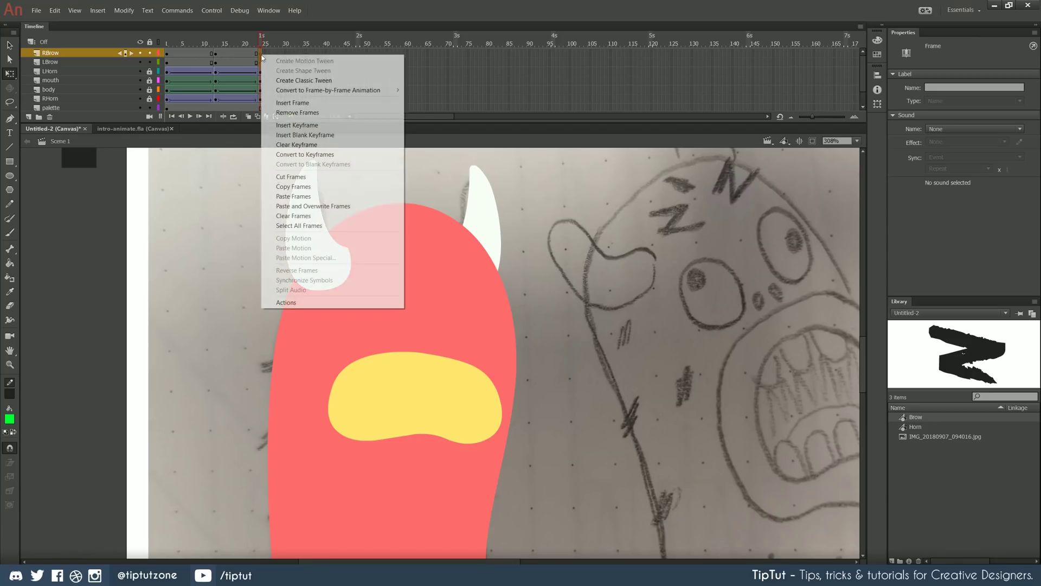
{"action": "left_click", "coordinate": [294, 196]}
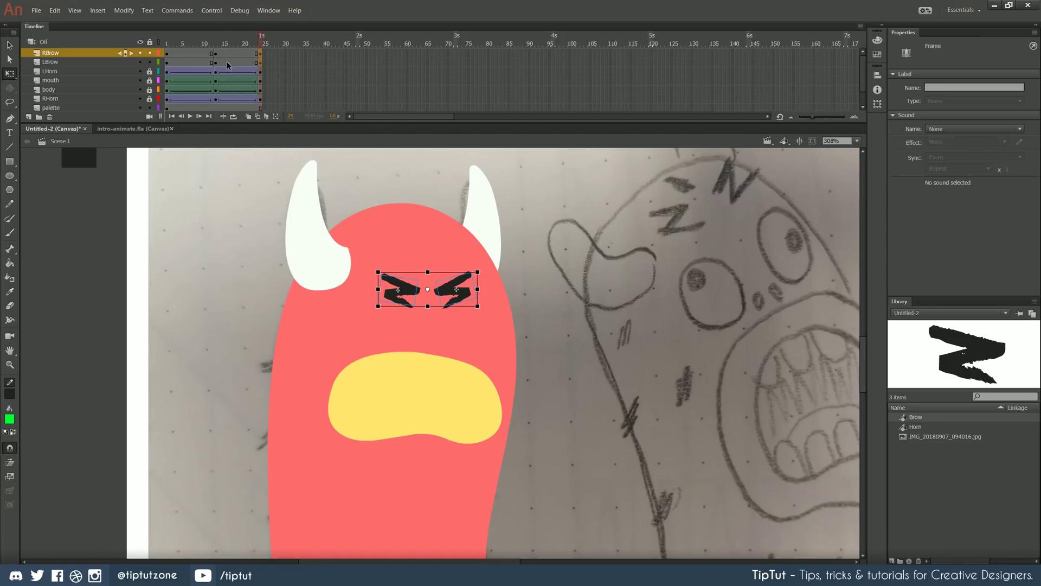
- Create classic tweens across both spans of the two eyebrow layers and set their easing to Cubic Ease In Out
{"action": "left_click_drag", "start_coordinate": [227, 62], "coordinate": [187, 53]}
{"action": "right_click", "coordinate": [193, 54]}
{"action": "left_click", "coordinate": [233, 79]}
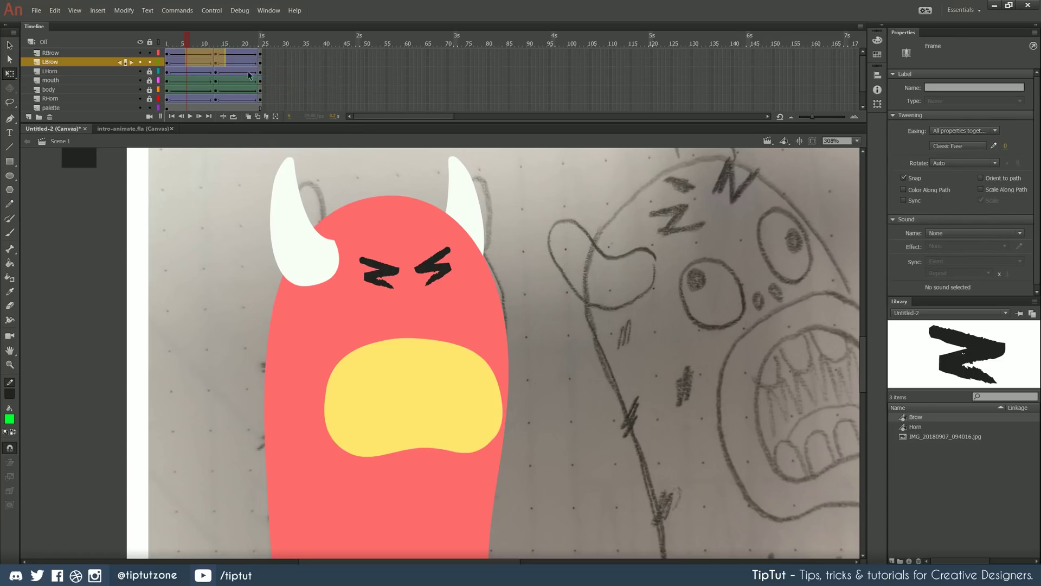
{"action": "left_click", "coordinate": [954, 146]}
{"action": "left_click", "coordinate": [767, 203]}
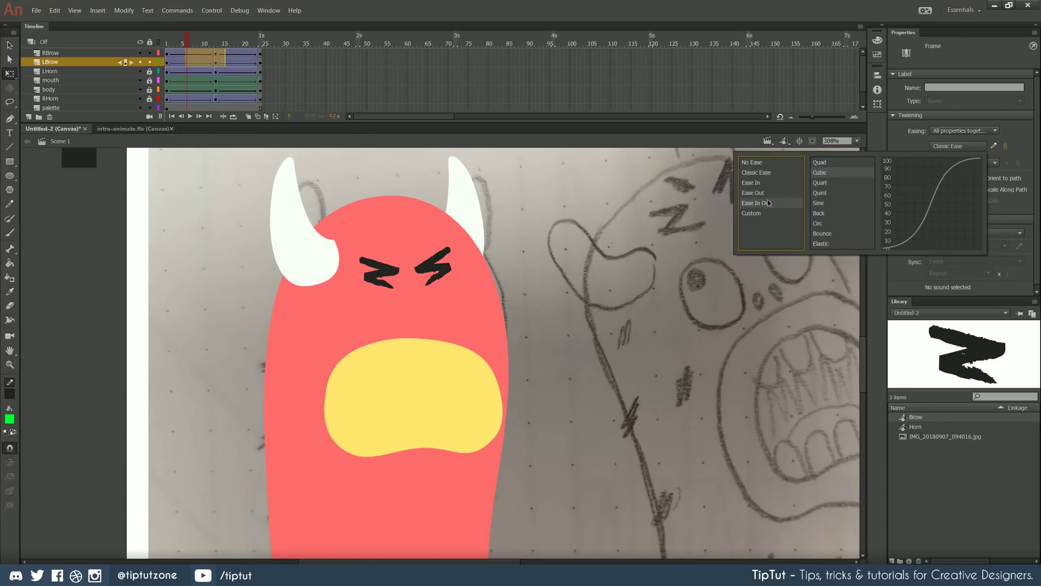
{"action": "left_click", "coordinate": [821, 173]}
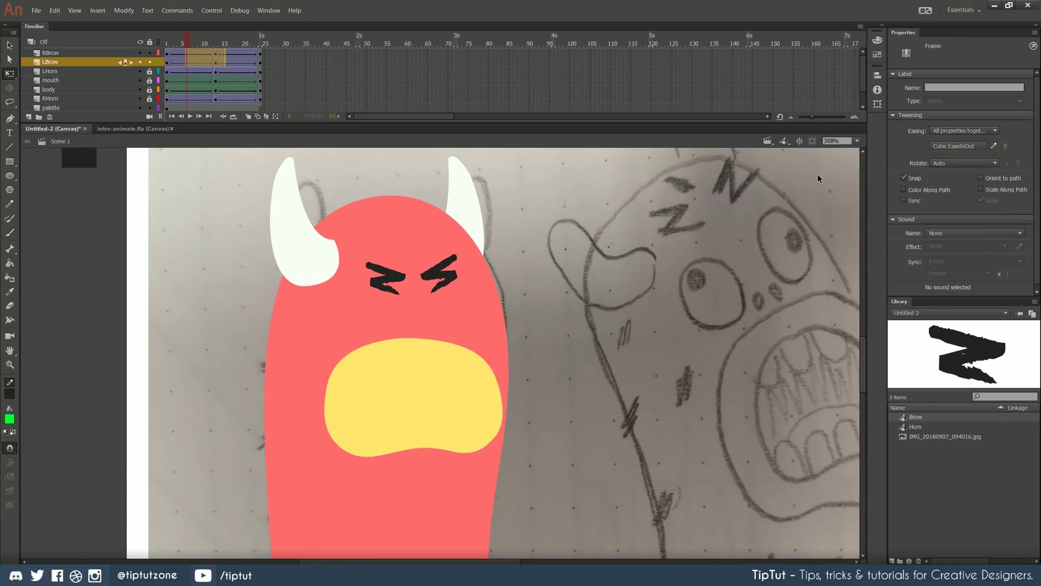
- Play the monster animation from frame 1 with looping turned on to check the eyebrow movement
{"action": "left_click", "coordinate": [166, 53]}
{"action": "left_click", "coordinate": [234, 116]}
{"action": "key", "text": "Return"}
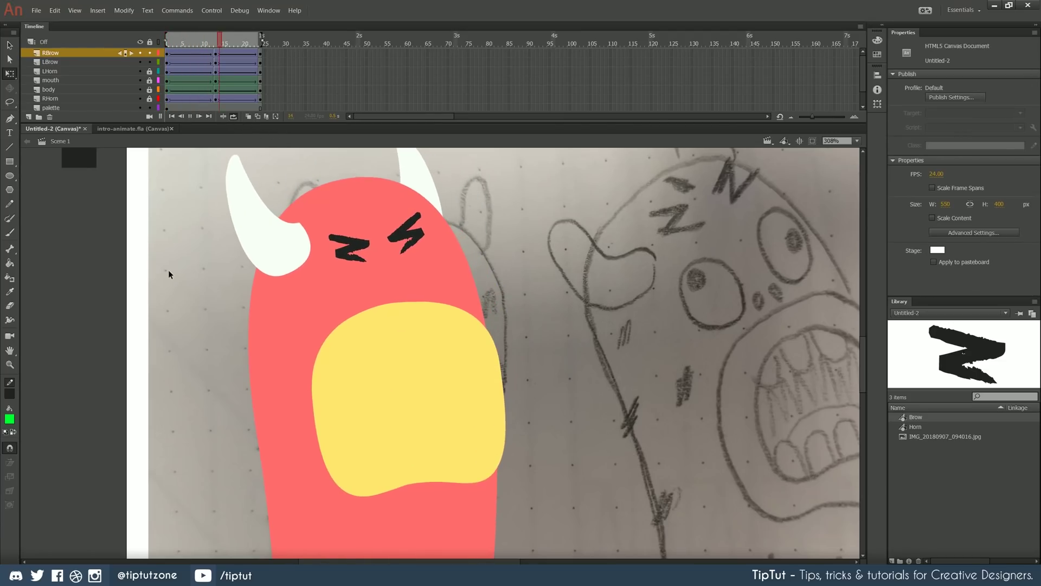
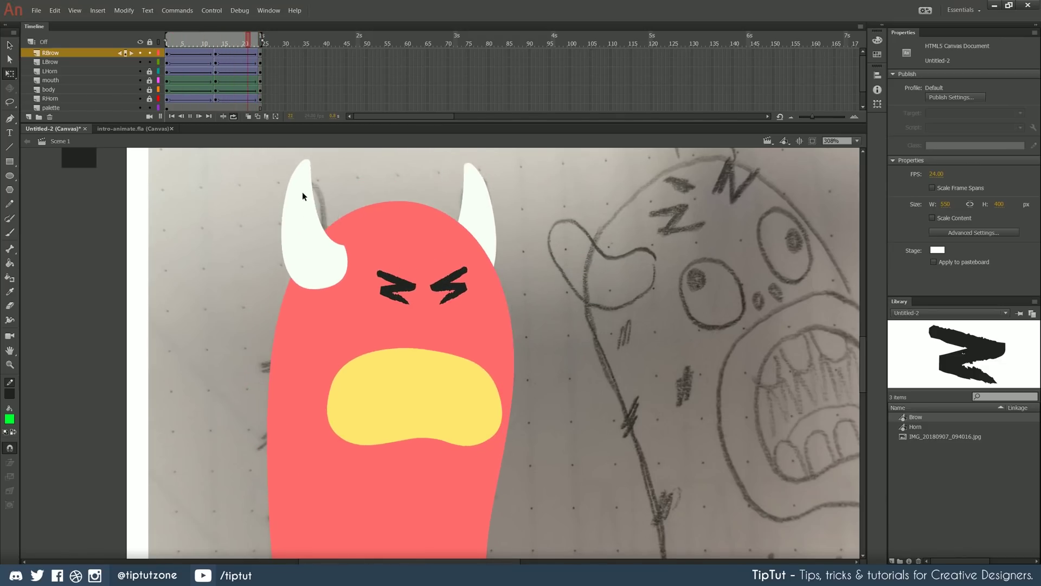
- Squash both eyebrows vertically at frame 1, taking the left one to a height of about 14.5 px
{"action": "left_click_drag", "start_coordinate": [167, 62], "coordinate": [167, 53]}
{"action": "left_click", "coordinate": [398, 299]}
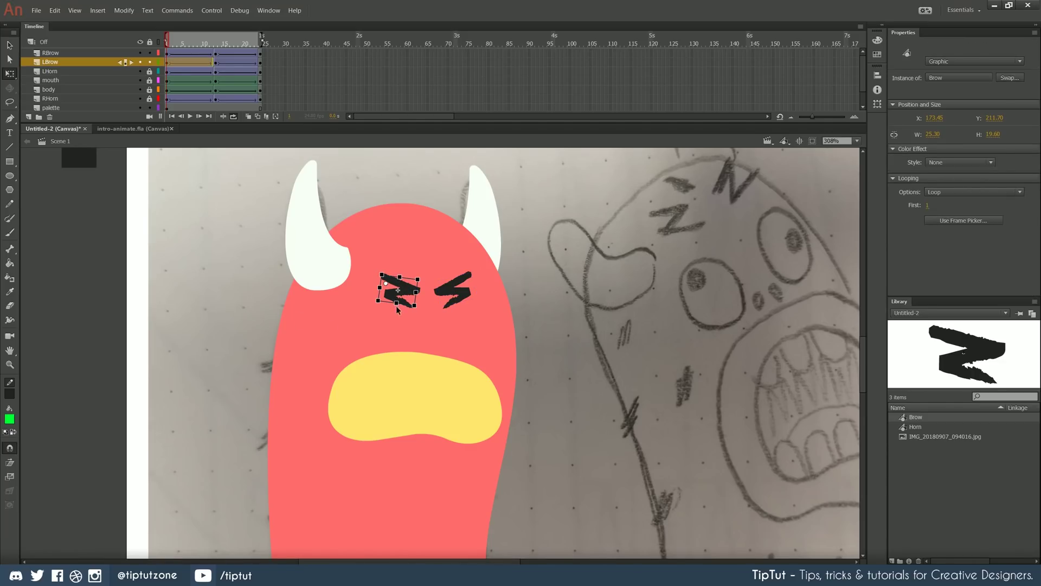
{"action": "left_click_drag", "start_coordinate": [398, 302], "coordinate": [397, 298]}
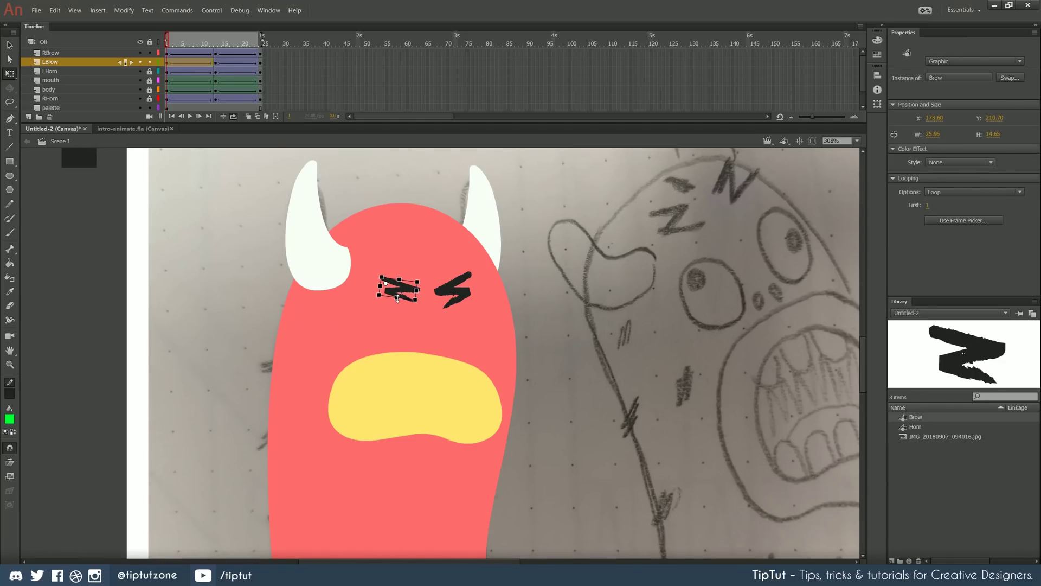
{"action": "left_click", "coordinate": [453, 299]}
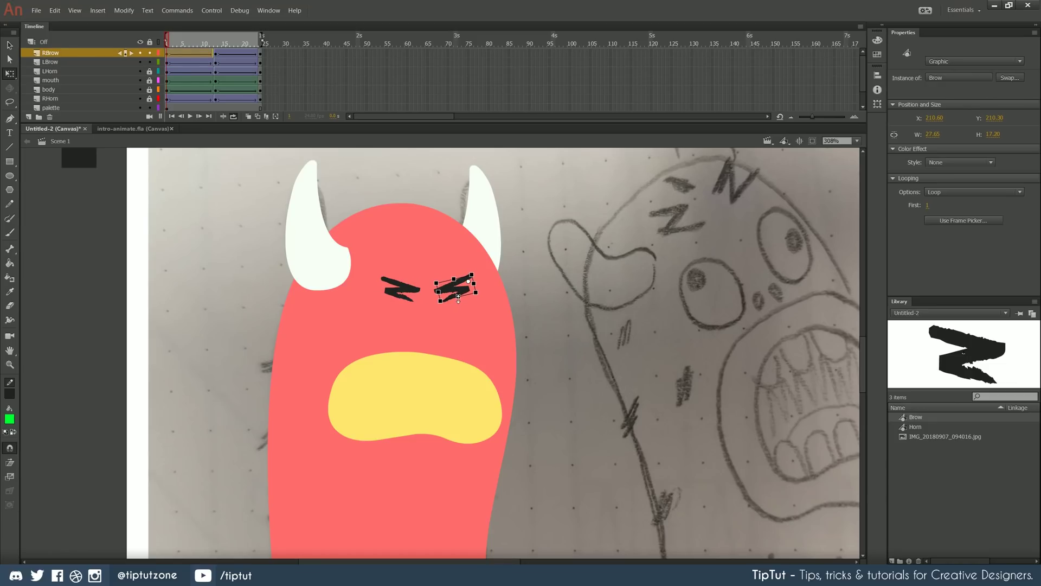
{"action": "left_click", "coordinate": [413, 290], "text": "shift"}
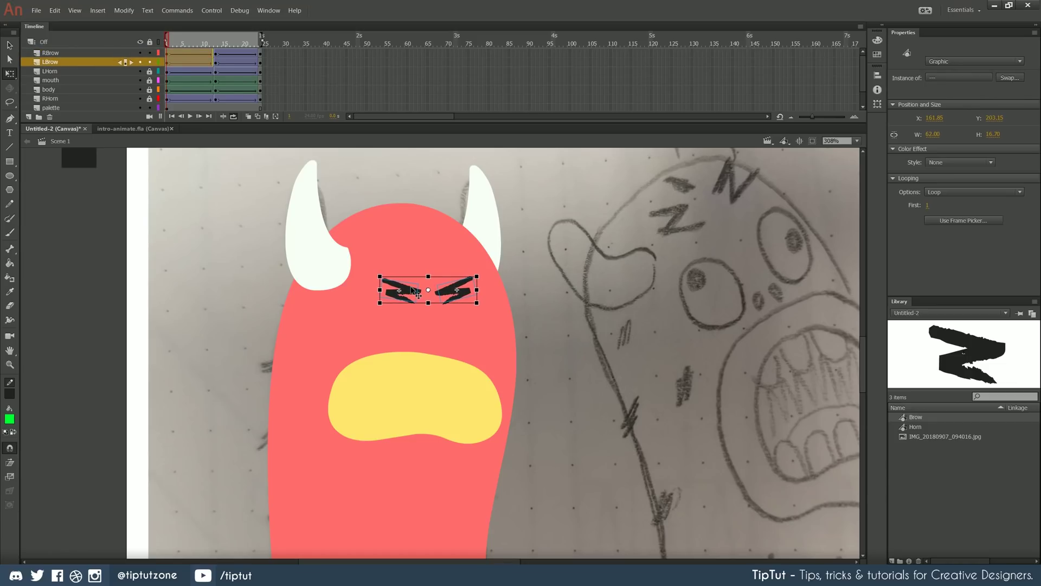
- Copy the RBrow and LBrow keyframes at frame 1, paste them over frame 24, and play the looping animation
{"action": "left_click", "coordinate": [175, 53]}
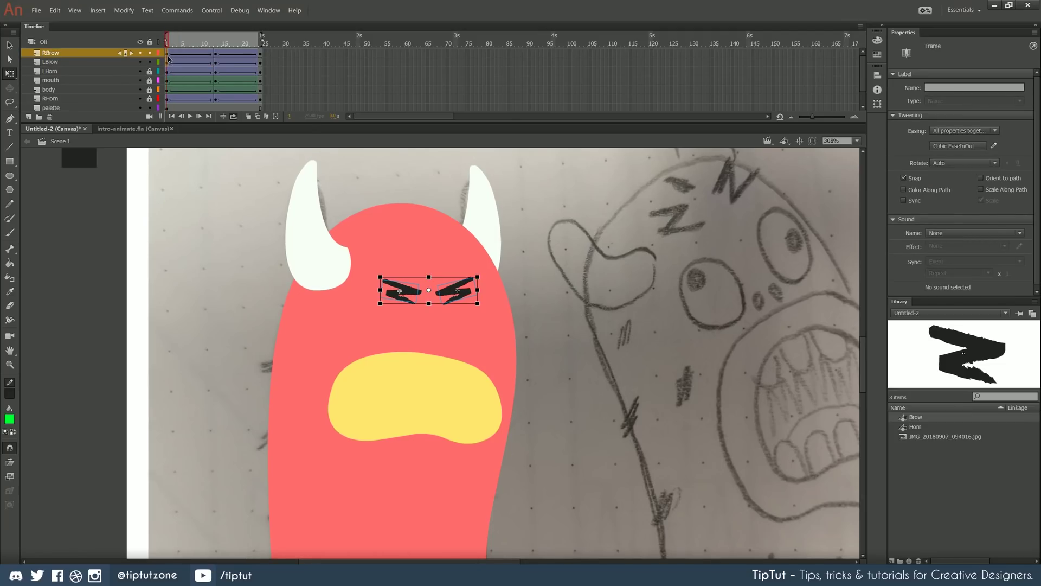
{"action": "right_click", "coordinate": [168, 55]}
{"action": "left_click", "coordinate": [200, 187]}
{"action": "left_click", "coordinate": [262, 62]}
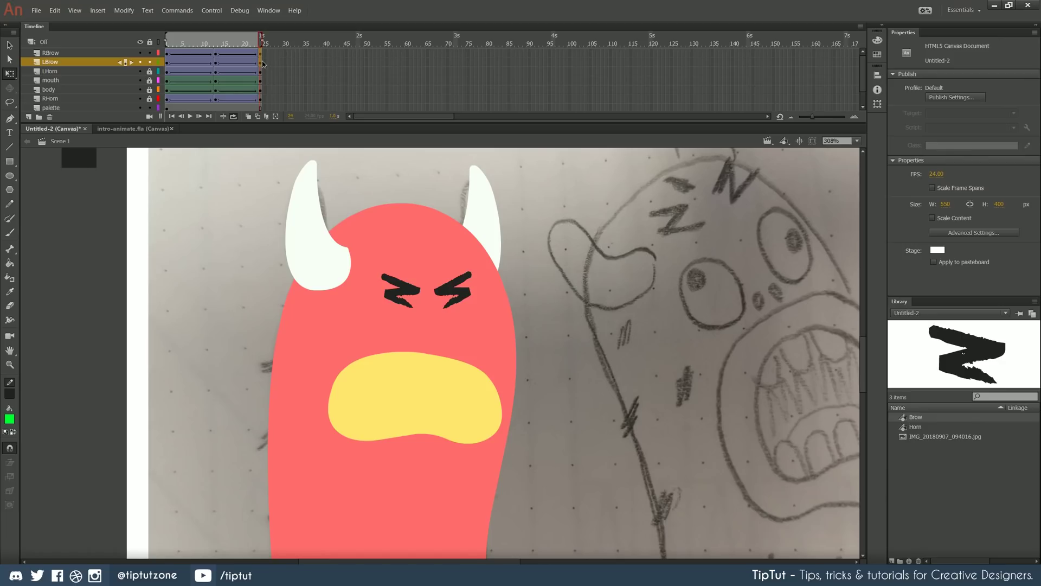
{"action": "right_click", "coordinate": [262, 60]}
{"action": "left_click", "coordinate": [293, 201]}
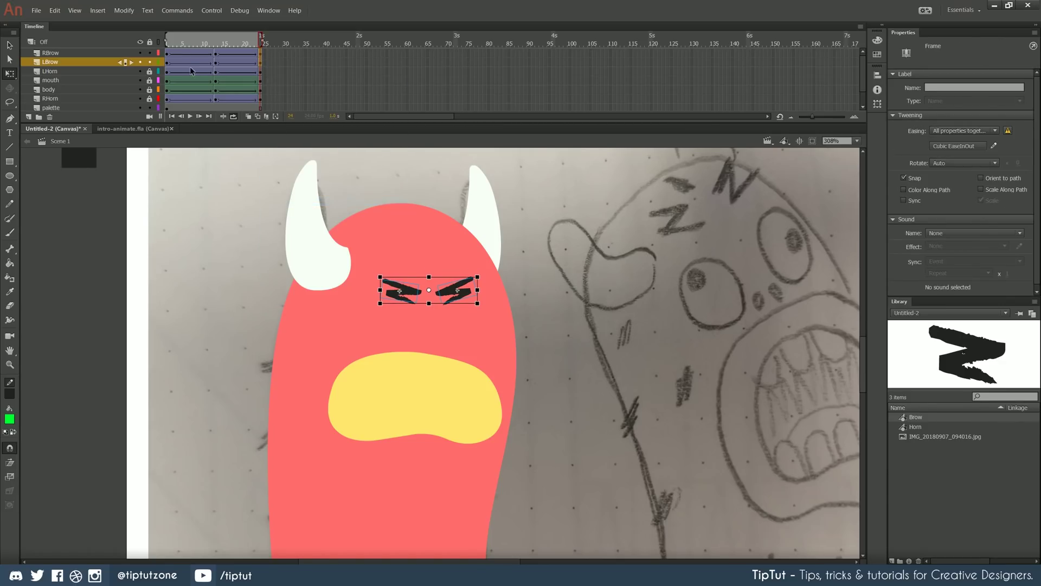
{"action": "key", "text": "Return"}
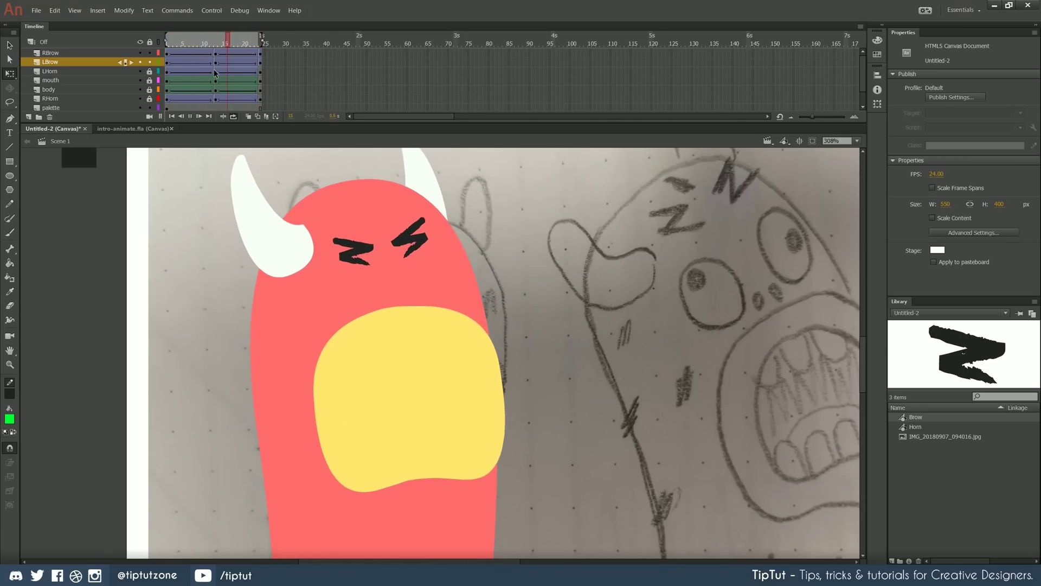
- Add a new layer above RBrow at frame 1 and name it nostrils
{"action": "left_click", "coordinate": [166, 53]}
{"action": "left_click", "coordinate": [29, 117]}
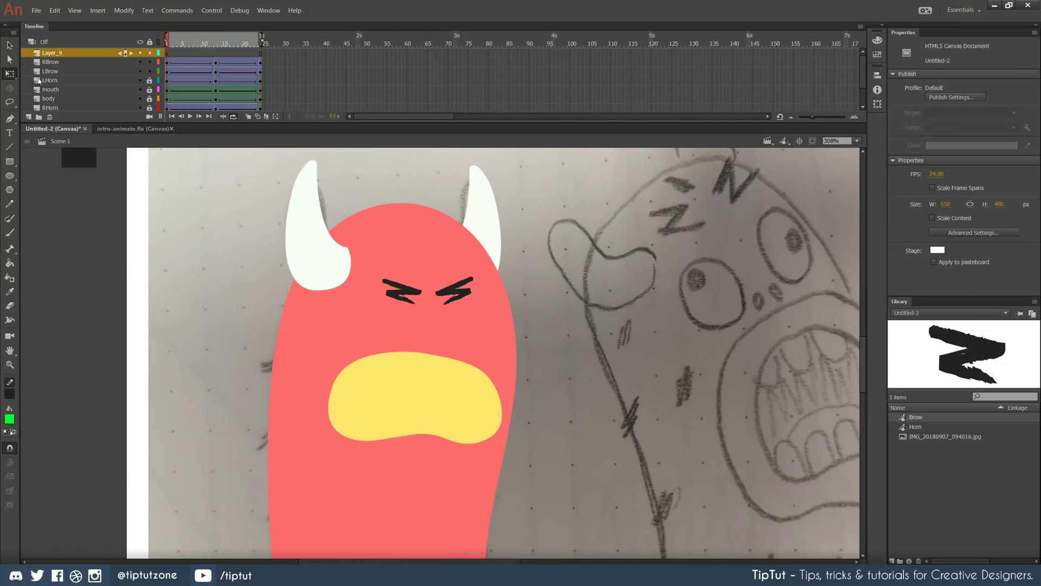
{"action": "double_click", "coordinate": [50, 53]}
{"action": "type", "text": "nostrils"}
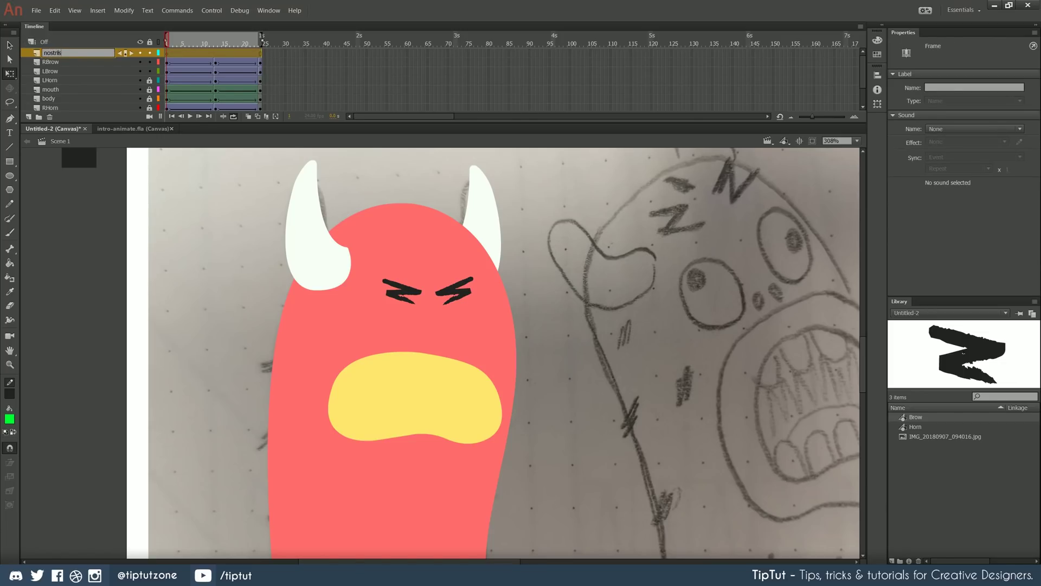
{"action": "key", "text": "Return"}
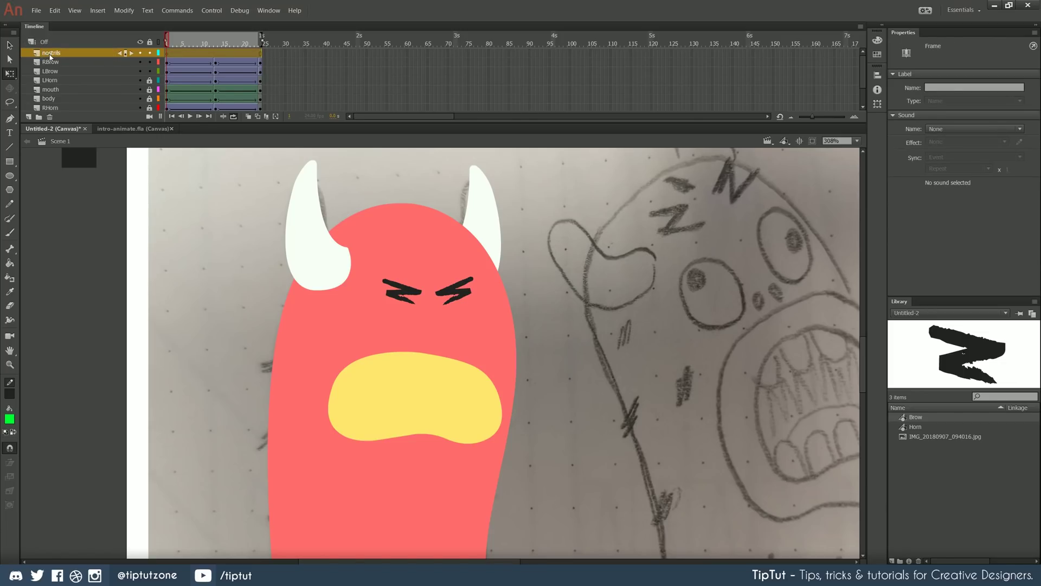
- Display the layers from RBrow down to body as outlines to expose the sketched nostrils on the reference
{"action": "left_click", "coordinate": [168, 54]}
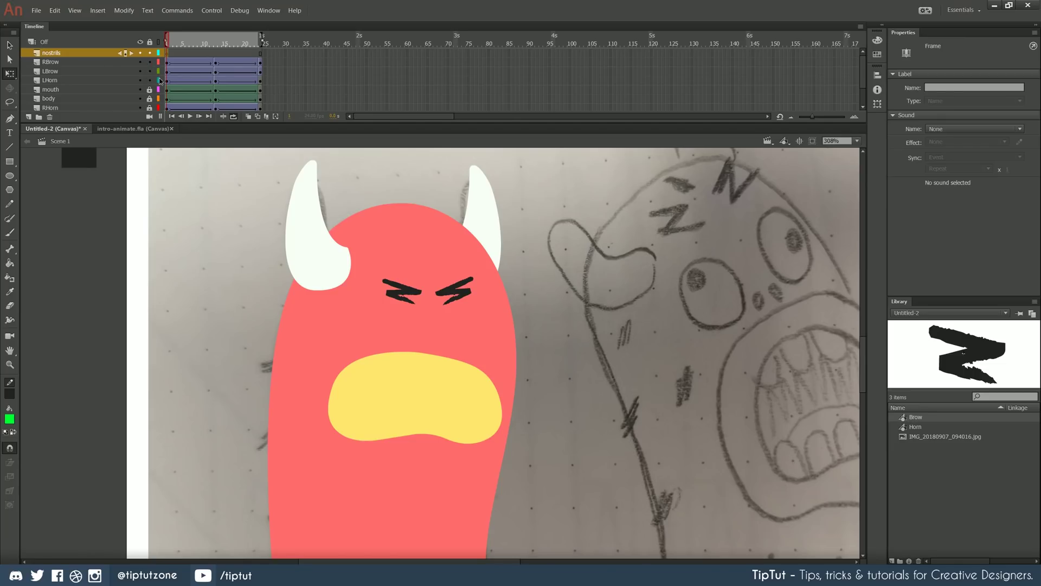
{"action": "left_click_drag", "start_coordinate": [159, 99], "coordinate": [158, 61]}
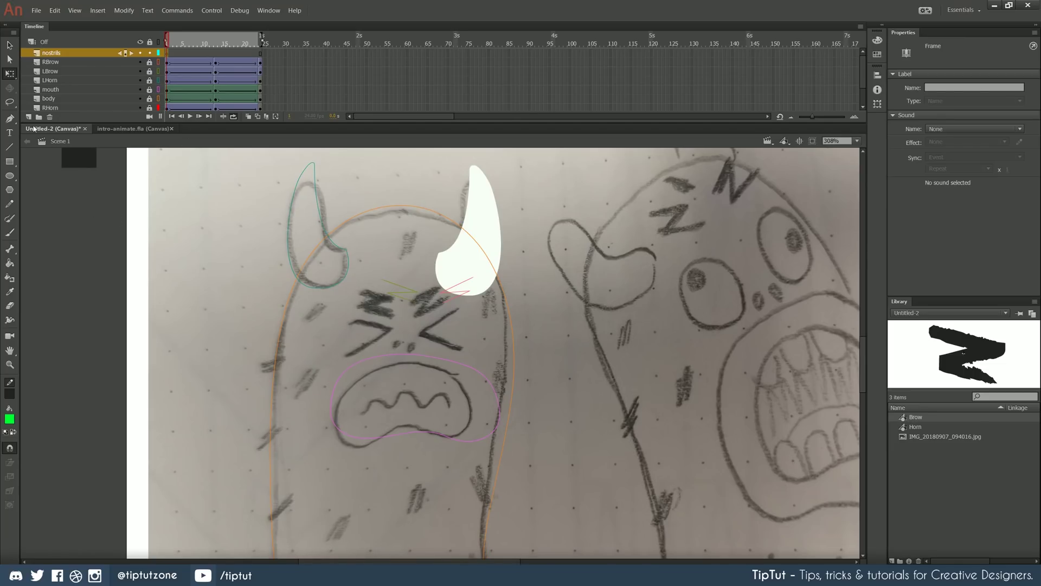
{"action": "scroll", "coordinate": [391, 428], "scroll_direction": "up", "scroll_amount": 6}
{"action": "left_click_drag", "start_coordinate": [449, 221], "coordinate": [393, 446]}
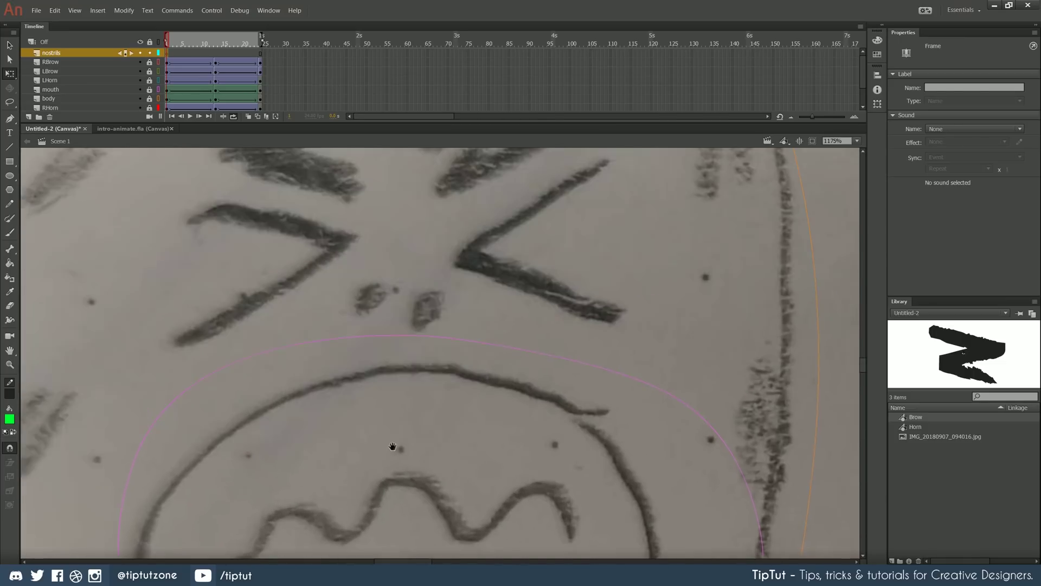
{"action": "left_click", "coordinate": [388, 398]}
- Paint two round nostrils at the sketched nose on the nostrils layer with a size 5 brush, using the right eyebrow's dark fill colour
{"action": "key", "text": "b"}
{"action": "key", "text": "bracketleft"}
{"action": "key", "text": "bracketleft"}
{"action": "key", "text": "bracketleft"}
{"action": "key", "text": "bracketleft"}
{"action": "key", "text": "bracketleft"}
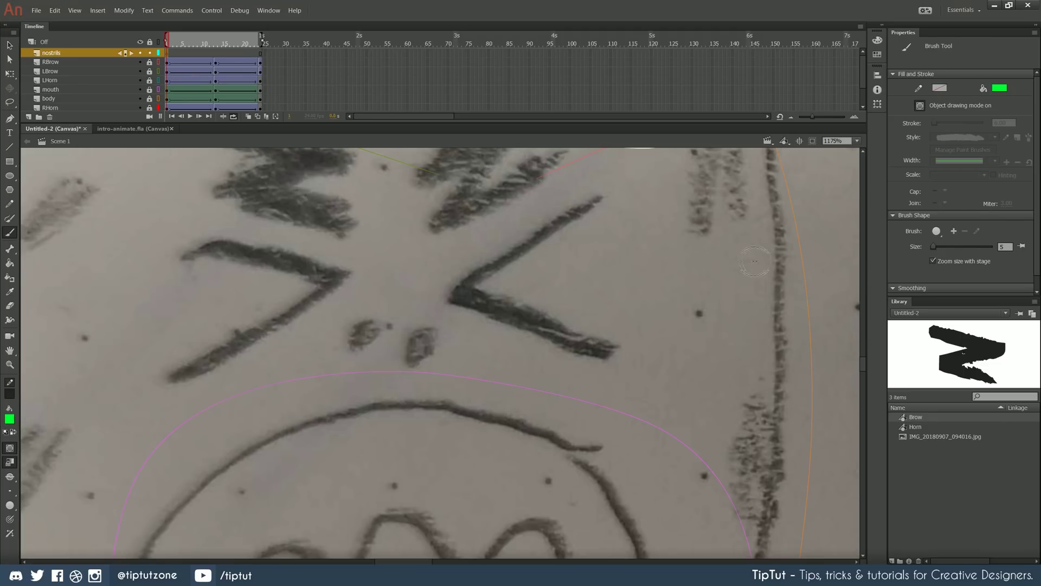
{"action": "left_click_drag", "start_coordinate": [221, 279], "coordinate": [330, 425]}
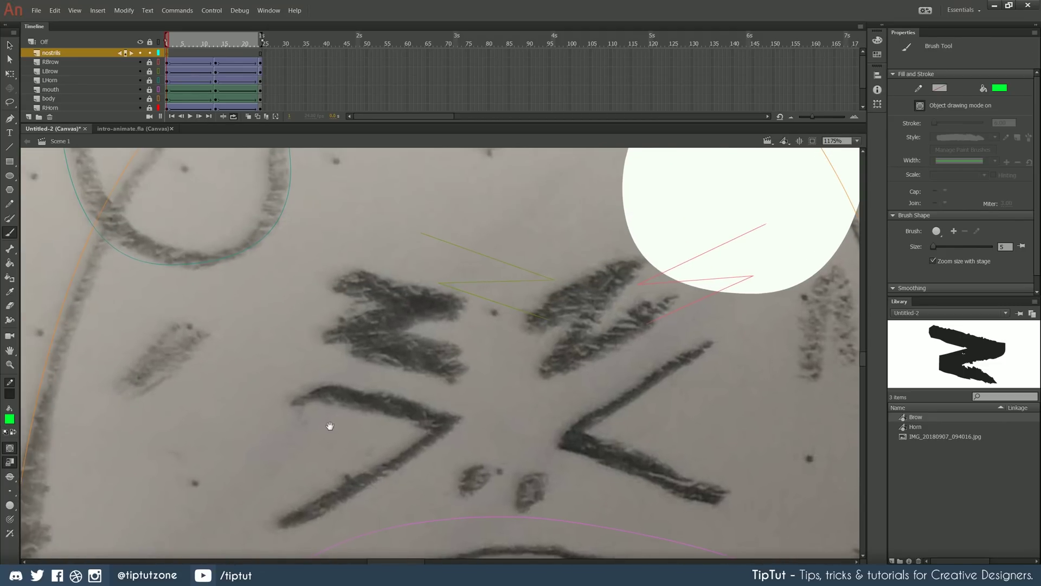
{"action": "left_click", "coordinate": [231, 99]}
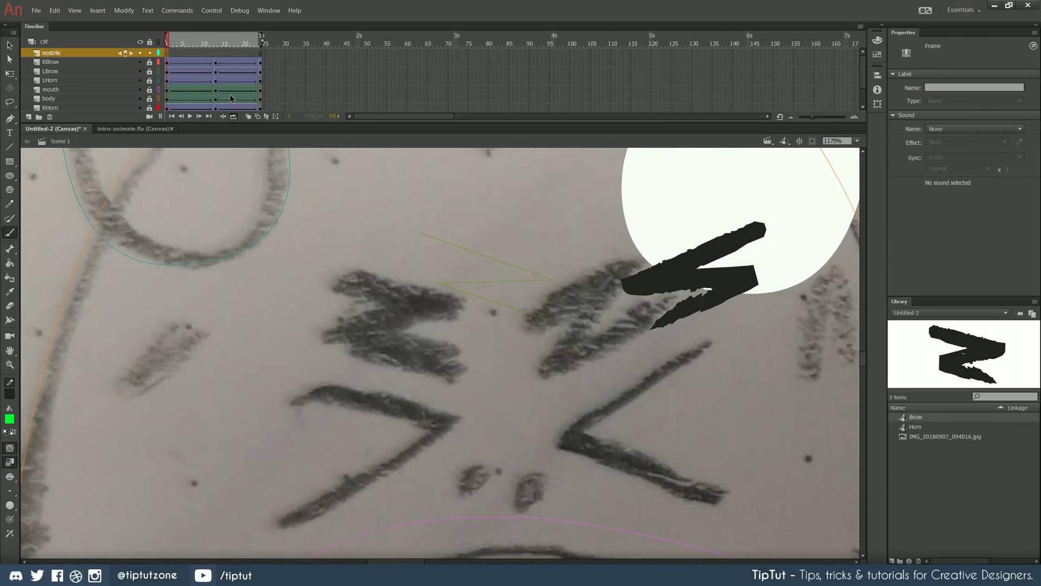
{"action": "key", "text": "b"}
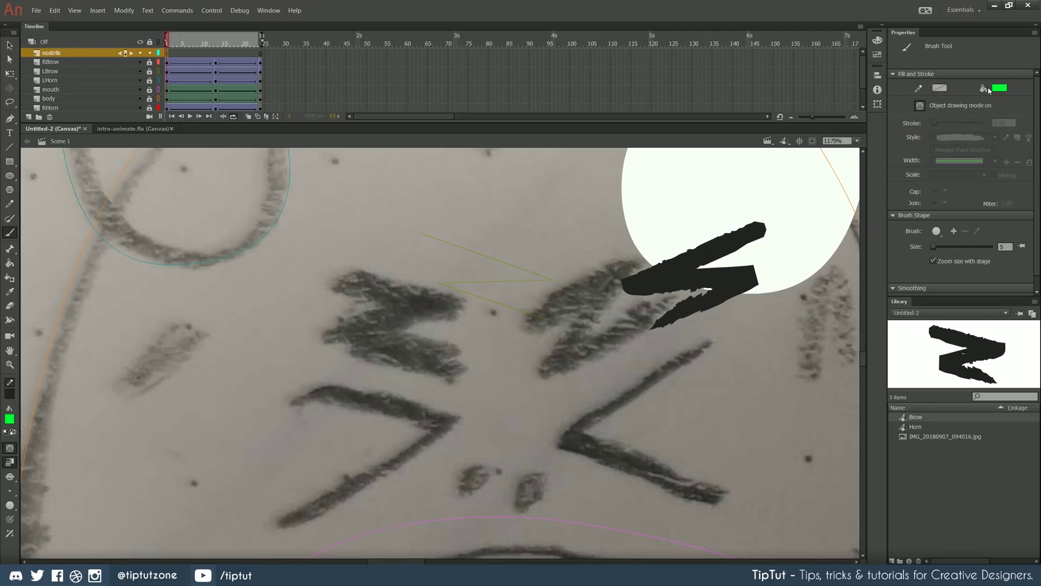
{"action": "left_click", "coordinate": [996, 88]}
{"action": "left_click", "coordinate": [674, 277]}
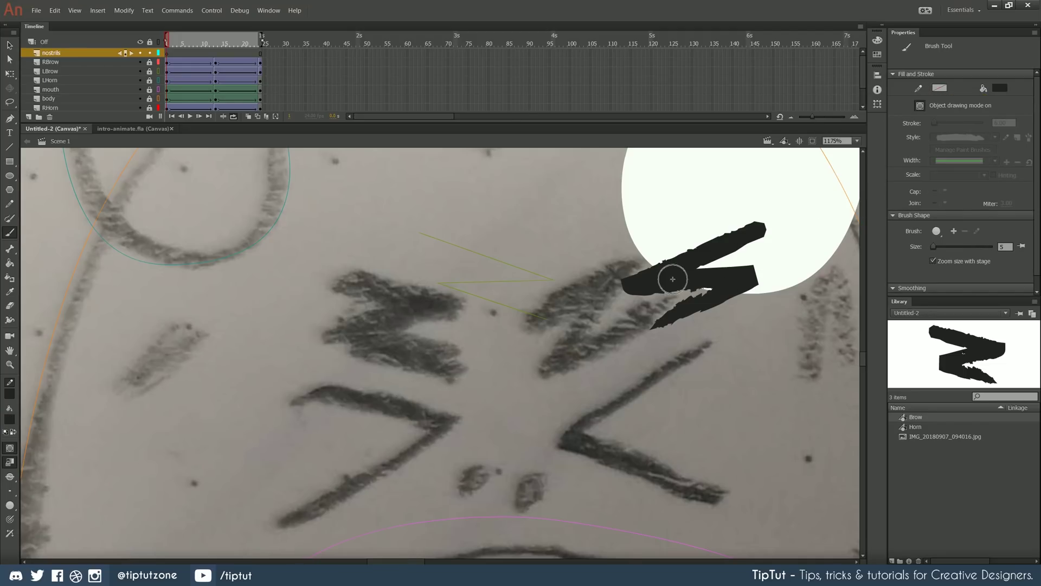
{"action": "left_click", "coordinate": [532, 482]}
{"action": "left_click", "coordinate": [489, 484]}
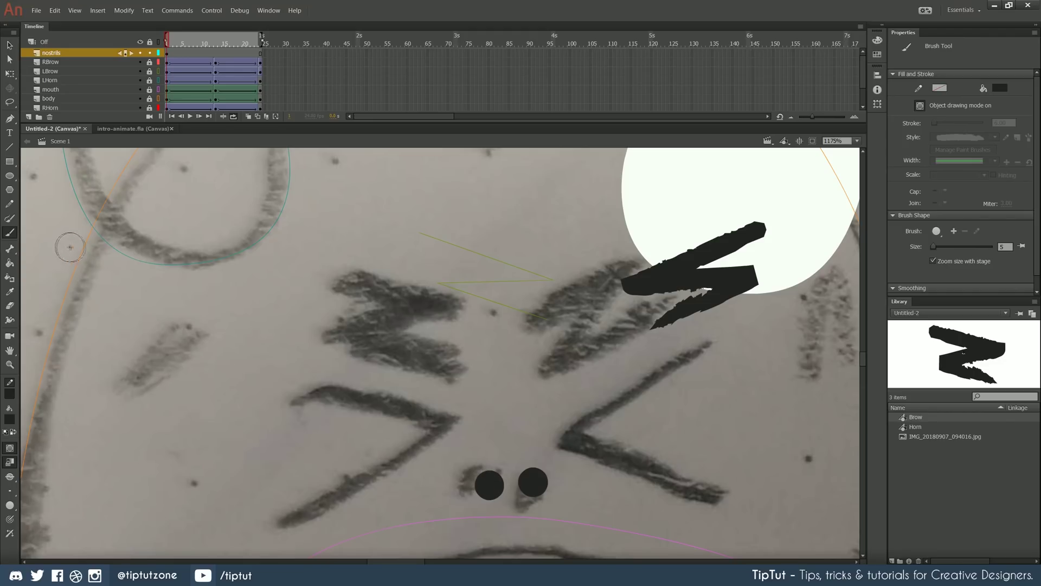
- Turn off outline display for the layers from RBrow down to body
{"action": "key", "text": "v"}
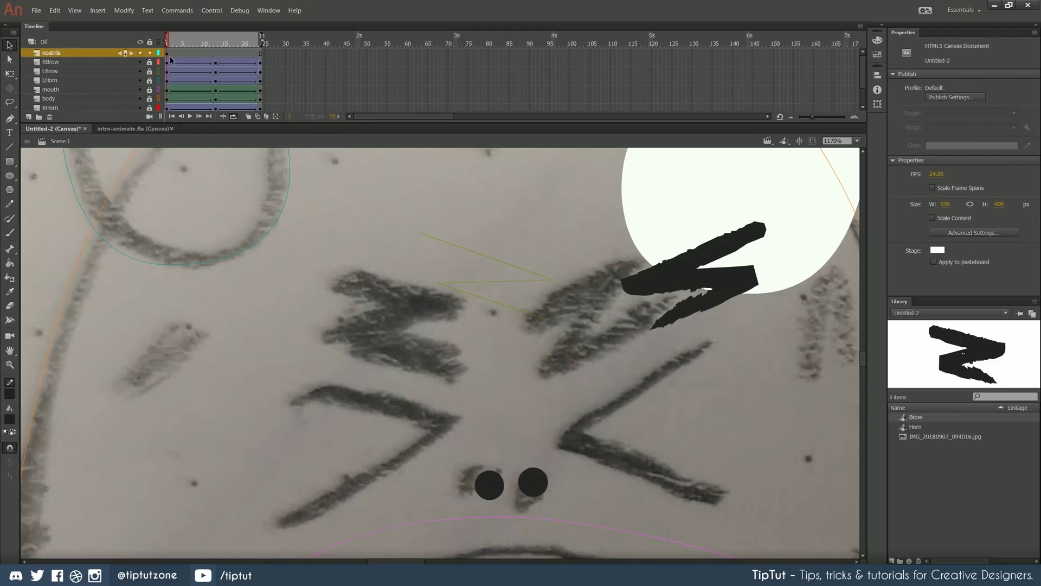
{"action": "left_click", "coordinate": [169, 55]}
{"action": "left_click", "coordinate": [158, 62]}
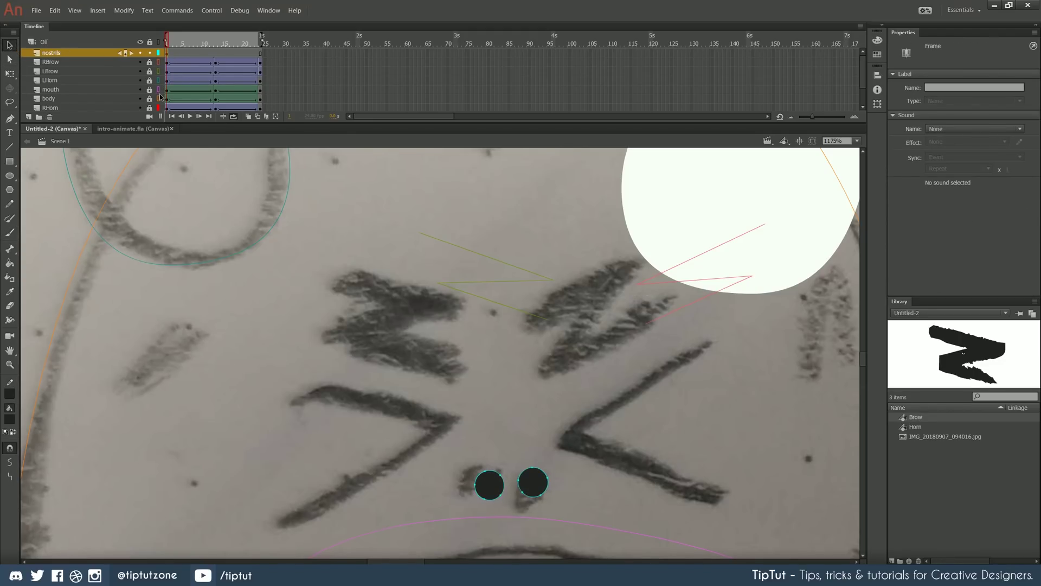
{"action": "left_click_drag", "start_coordinate": [158, 90], "coordinate": [158, 60]}
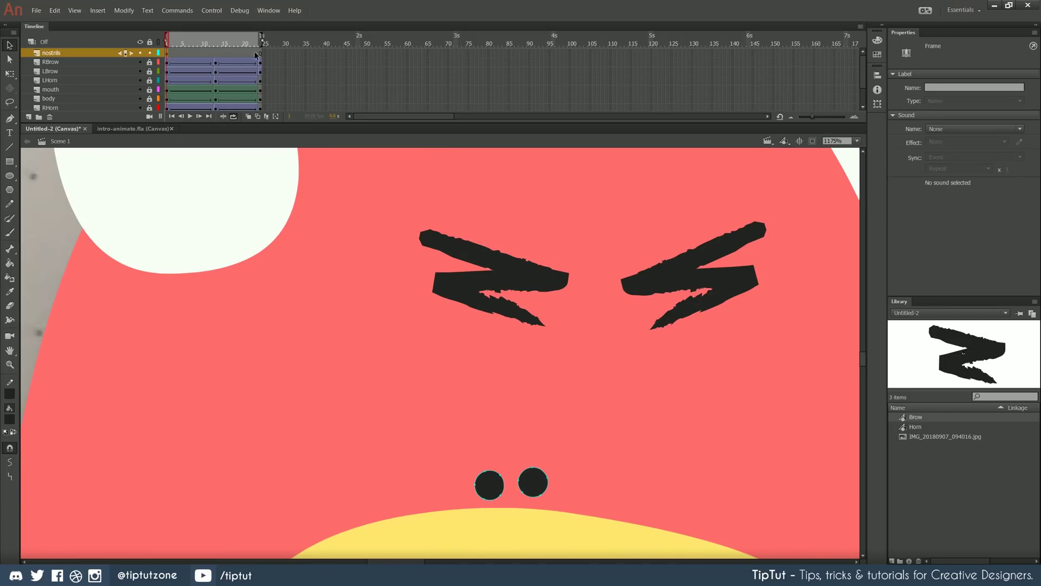
- Stretch both nostrils vertically with Free Transform into ovals about 10 px high
{"action": "scroll", "coordinate": [400, 314], "scroll_direction": "down", "scroll_amount": 5}
{"action": "scroll", "coordinate": [442, 325], "scroll_direction": "up", "scroll_amount": 8}
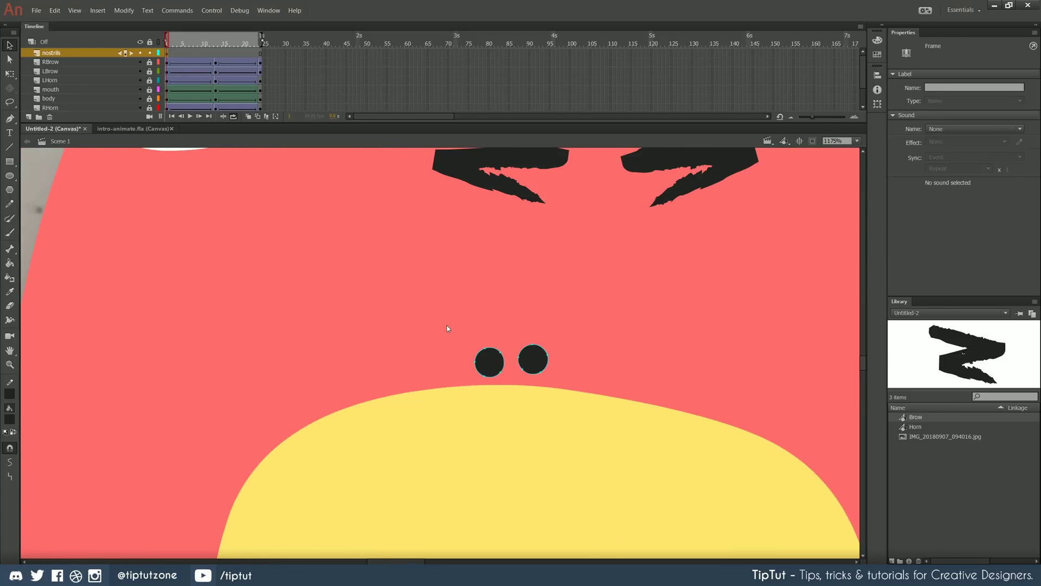
{"action": "scroll", "coordinate": [458, 329], "scroll_direction": "down", "scroll_amount": 4}
{"action": "key", "text": "ctrl+minus"}
{"action": "key", "text": "ctrl+minus"}
{"action": "left_click", "coordinate": [10, 73]}
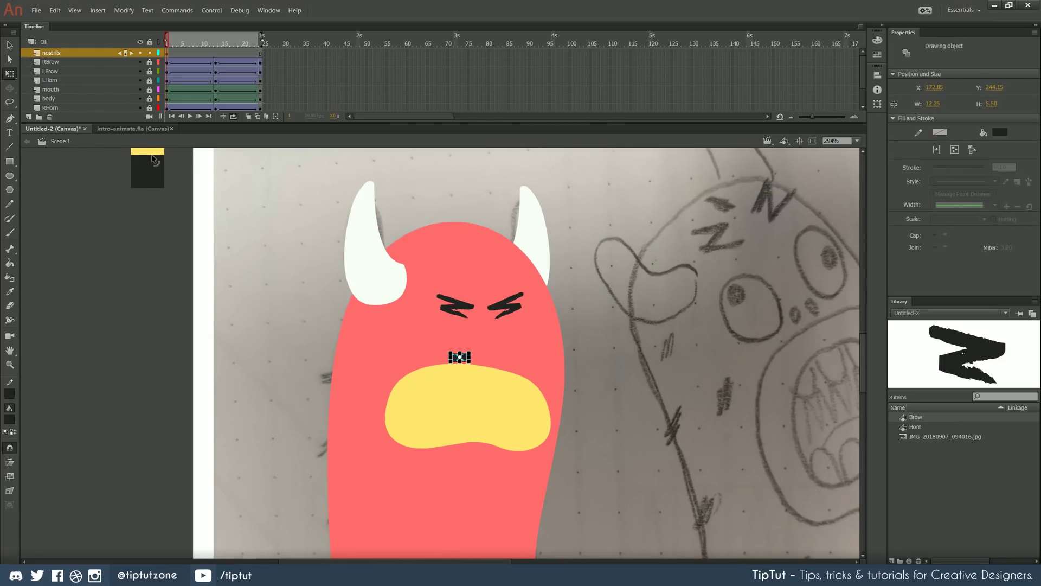
{"action": "scroll", "coordinate": [507, 367], "scroll_direction": "up", "scroll_amount": 3}
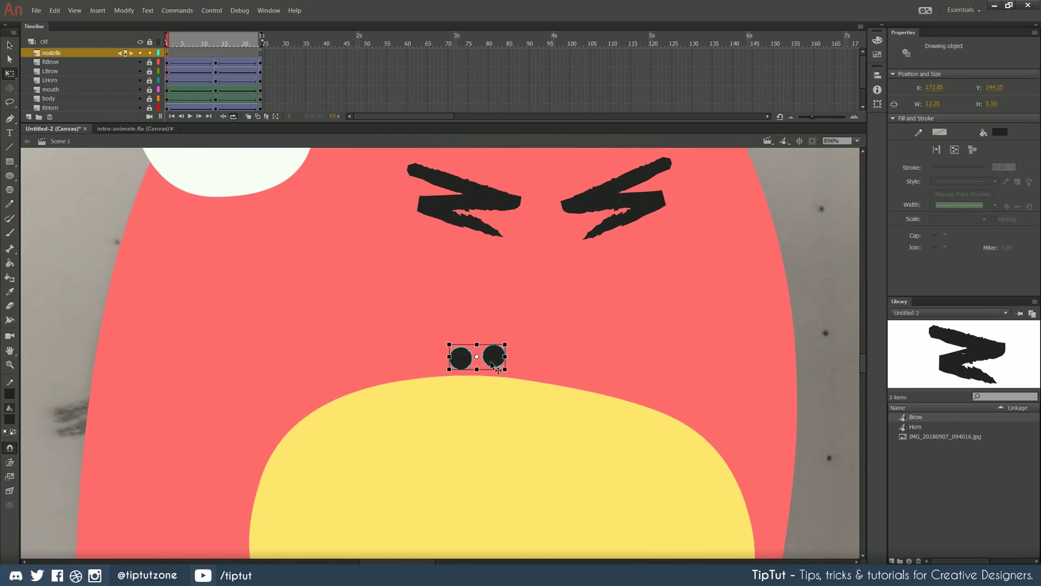
{"action": "left_click_drag", "start_coordinate": [476, 344], "coordinate": [476, 332]}
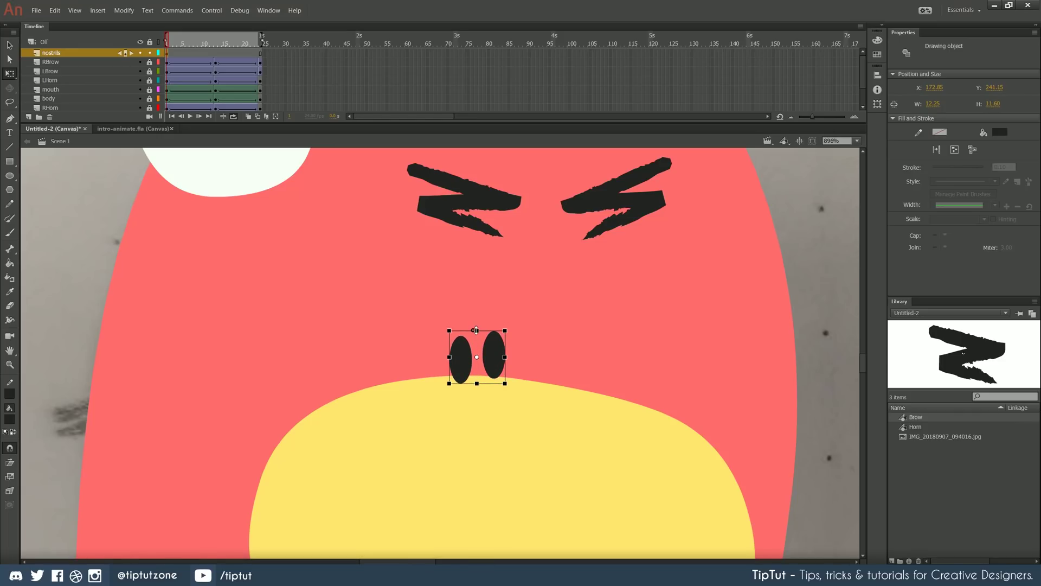
- Nudge the right nostril down until it is level with the left one
{"action": "left_click", "coordinate": [446, 366]}
{"action": "left_click", "coordinate": [494, 362]}
{"action": "key", "text": "Down"}
{"action": "key", "text": "Down"}
{"action": "key", "text": "Down"}
{"action": "key", "text": "Down"}
{"action": "key", "text": "Down"}
{"action": "key", "text": "Down"}
{"action": "key", "text": "Down"}
{"action": "key", "text": "Down"}
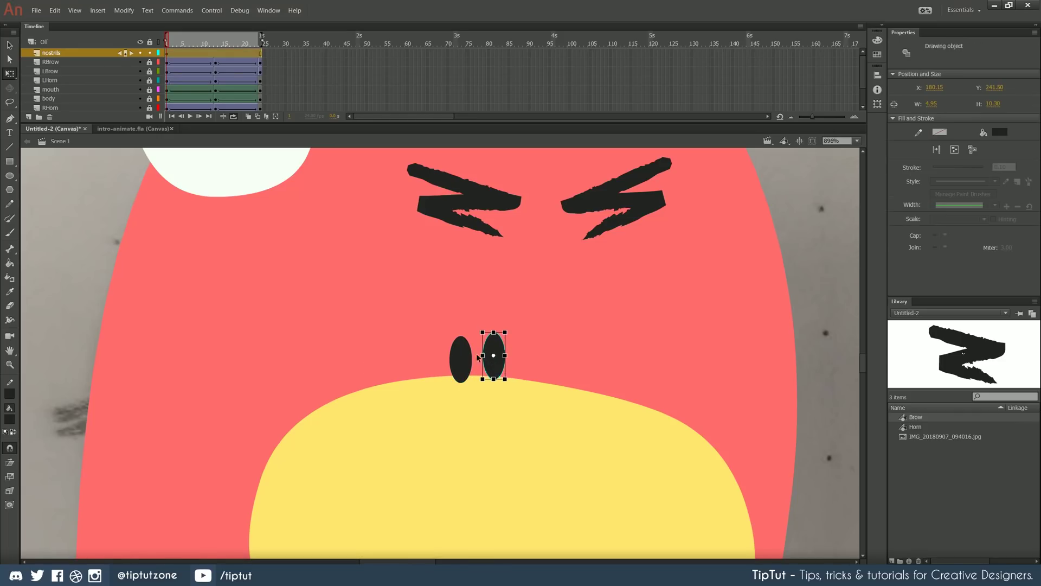
{"action": "left_click", "coordinate": [412, 358]}
- Move both nostrils up and right to sit centred beneath the eyebrows, and rotate them slightly clockwise
{"action": "key", "text": "ctrl+a"}
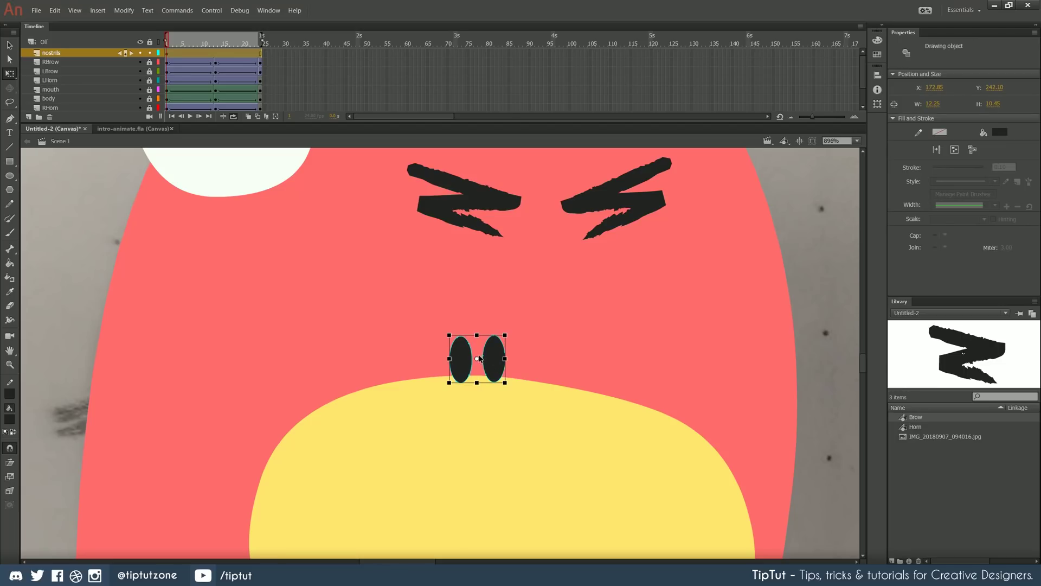
{"action": "left_click_drag", "start_coordinate": [492, 360], "coordinate": [537, 338]}
{"action": "left_click_drag", "start_coordinate": [560, 350], "coordinate": [555, 346]}
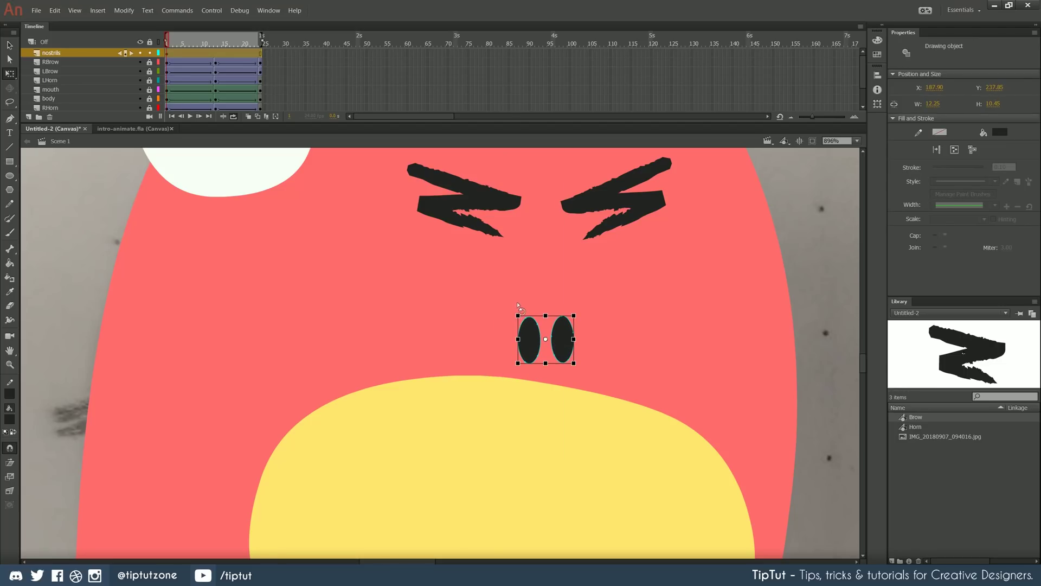
{"action": "left_click_drag", "start_coordinate": [518, 304], "coordinate": [529, 345]}
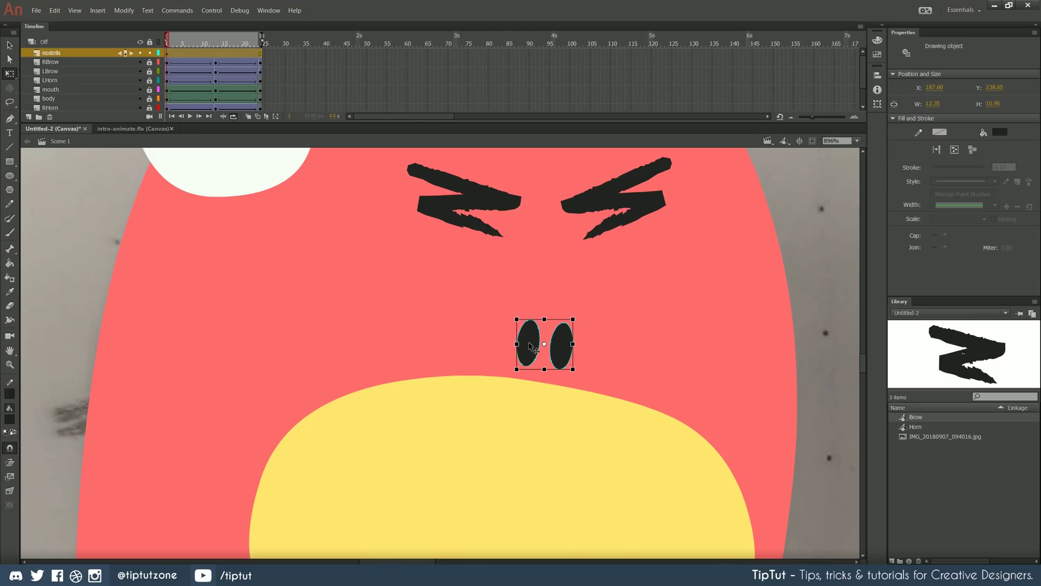
- Convert the two nostrils into a Graphic symbol named nostrils
{"action": "key", "text": "F8"}
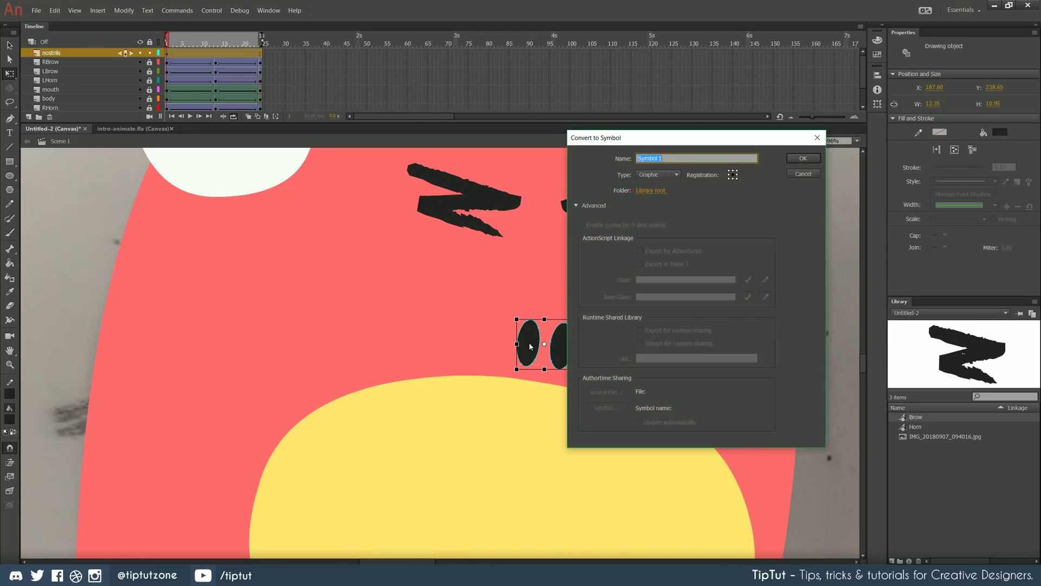
{"action": "type", "text": "nostrils"}
{"action": "key", "text": "Return"}
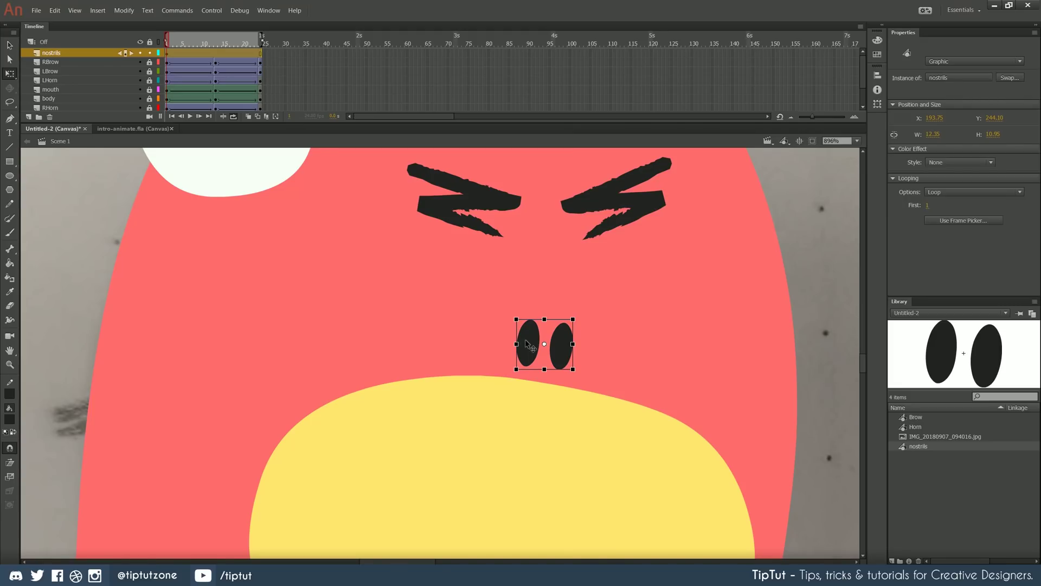
- Insert a keyframe on the nostrils layer at frame 24 and deselect the nostrils
{"action": "left_click", "coordinate": [260, 53]}
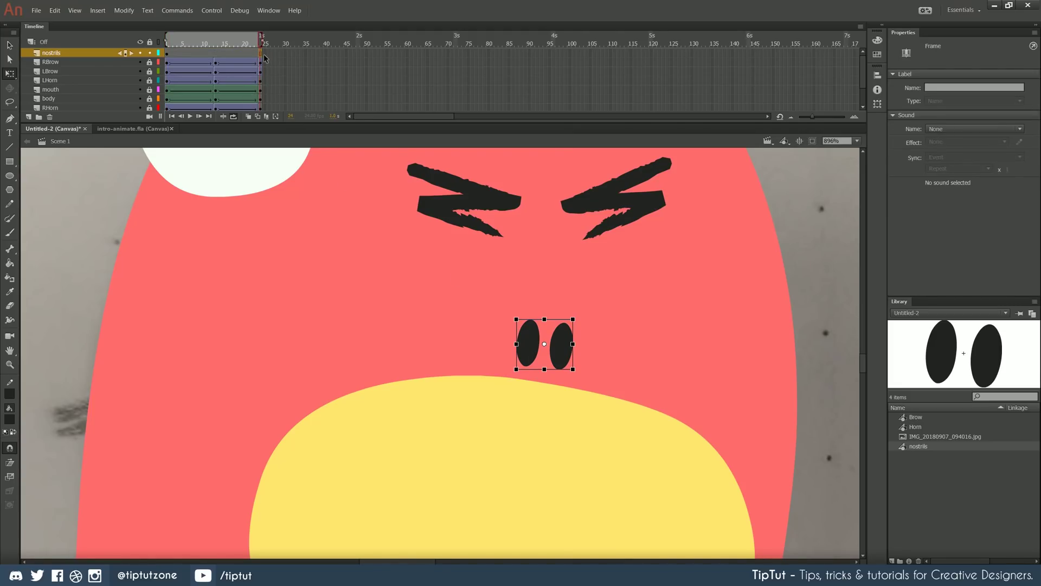
{"action": "scroll", "coordinate": [435, 275], "scroll_direction": "down", "scroll_amount": 8}
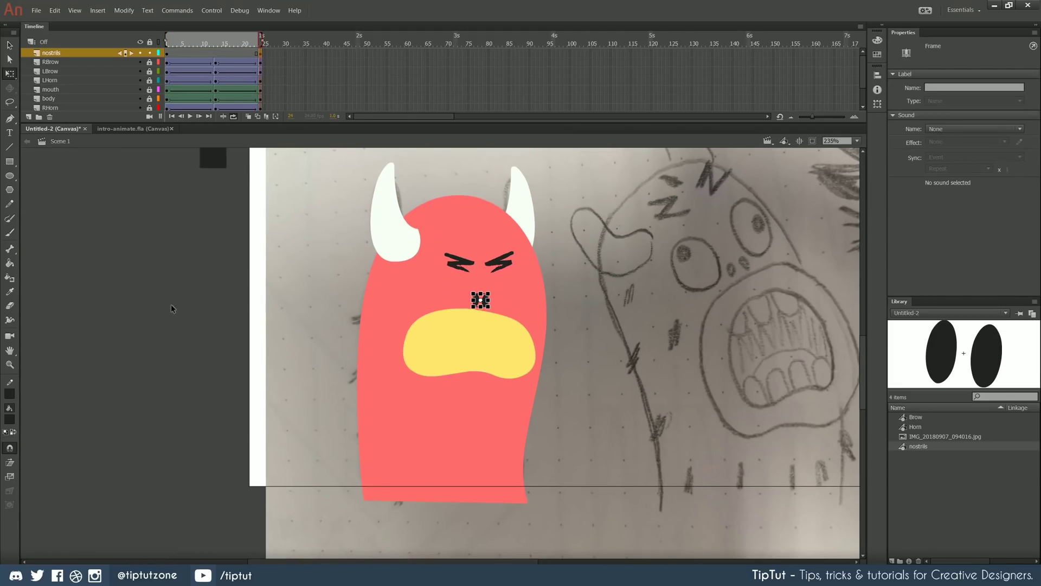
{"action": "left_click", "coordinate": [168, 305]}
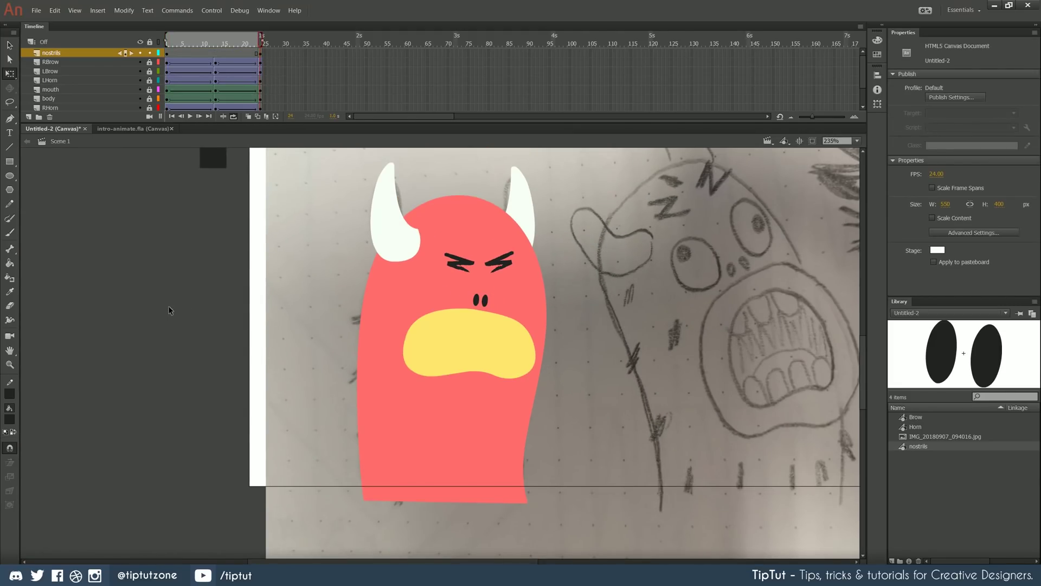
- Insert a nostrils keyframe at frame 13, moving the nostrils up and left above the open mouth and rotating them slightly counter-clockwise
{"action": "left_click", "coordinate": [214, 53]}
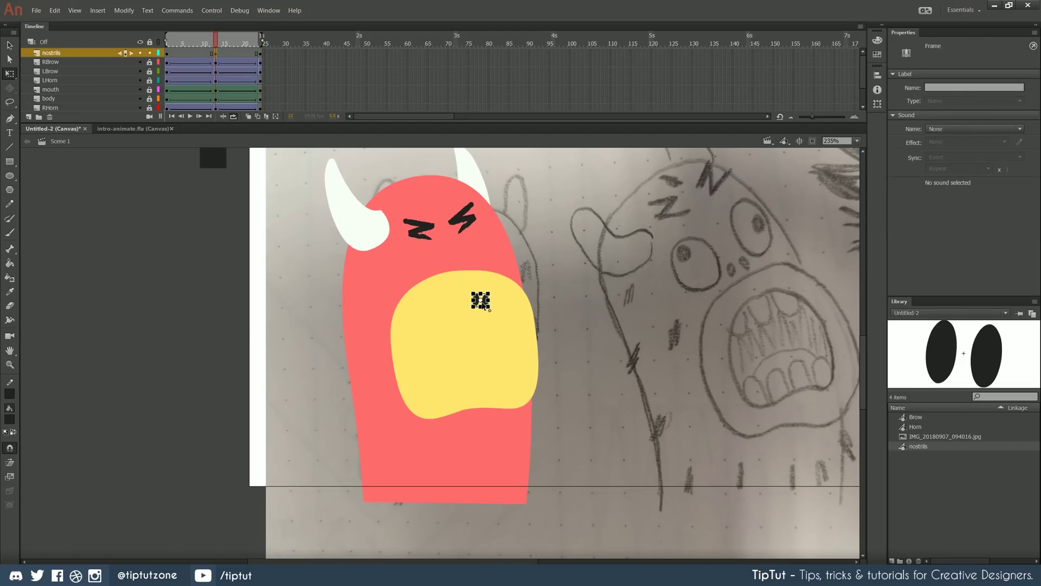
{"action": "left_click", "coordinate": [418, 324]}
{"action": "left_click_drag", "start_coordinate": [477, 304], "coordinate": [448, 262]}
{"action": "left_click", "coordinate": [434, 262]}
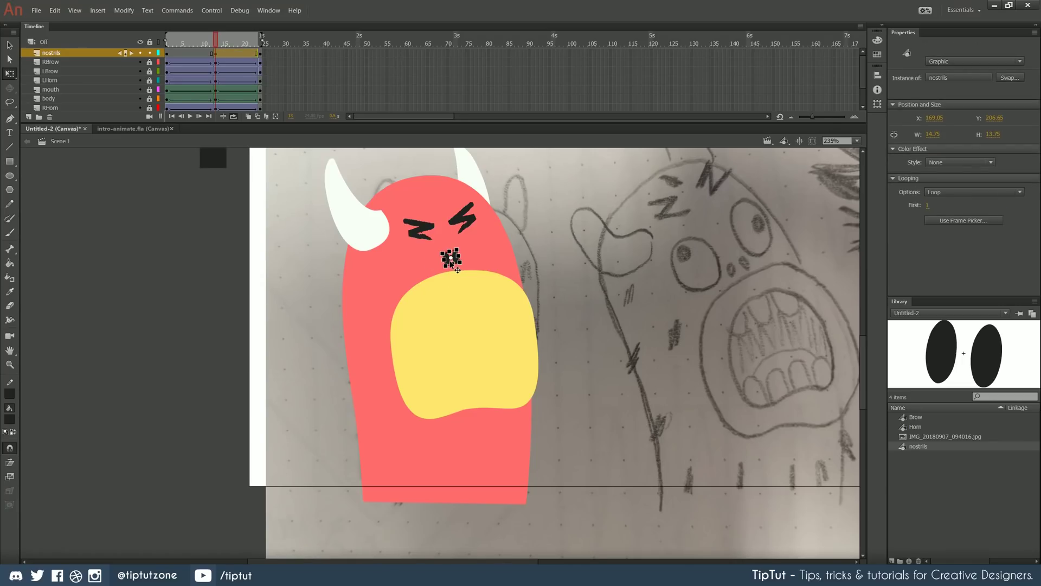
{"action": "left_click", "coordinate": [345, 330]}
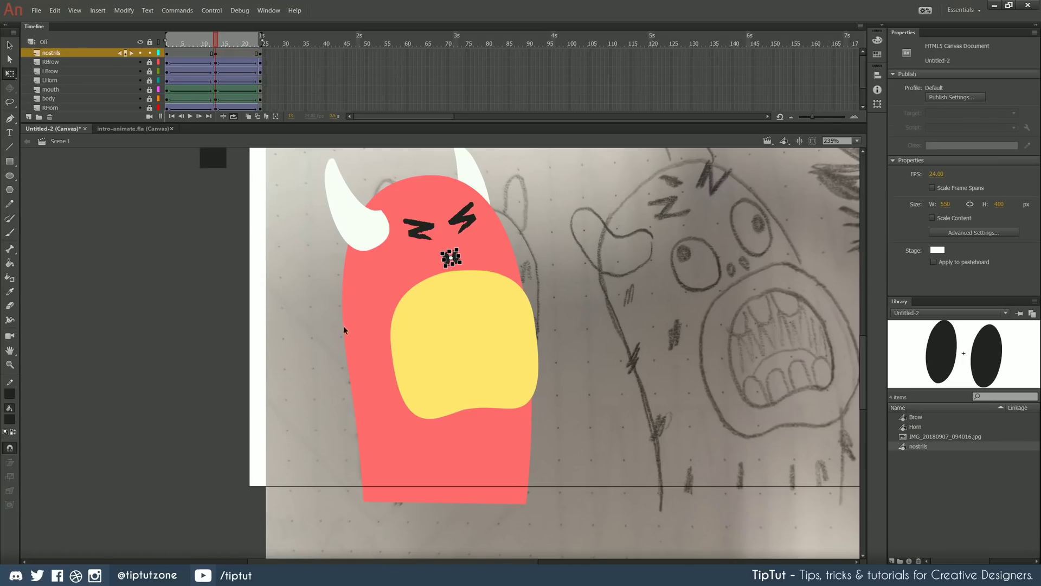
- Squash the nostrils vertically at frame 24 into small, nearly round dots just above the mouth
{"action": "left_click", "coordinate": [262, 53]}
{"action": "left_click_drag", "start_coordinate": [480, 292], "coordinate": [480, 296]}
{"action": "left_click", "coordinate": [142, 285]}
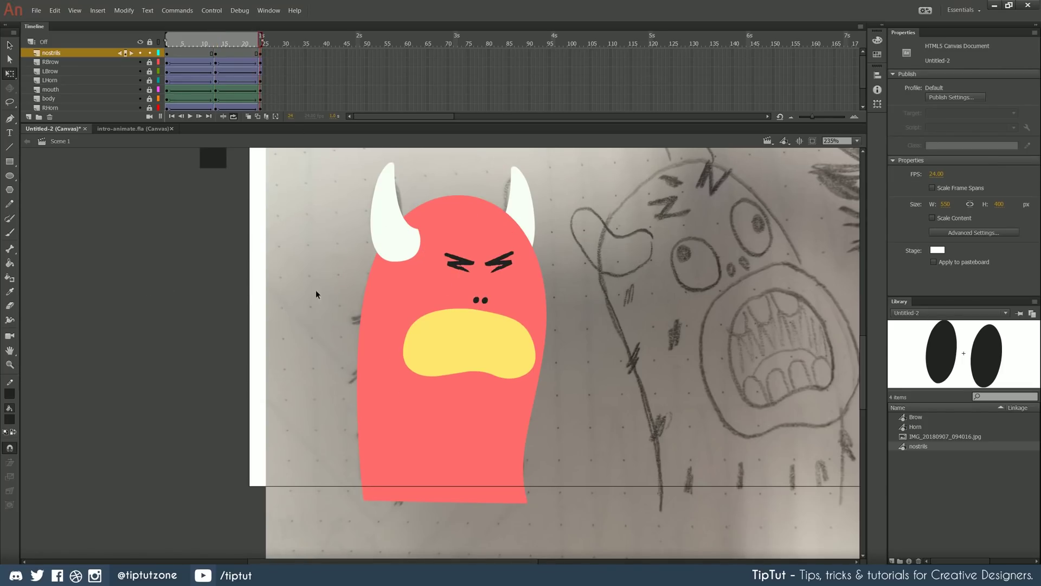
- Replace the nostrils at frame 1 with a copy of the squashed frame-24 nostrils, pasted in place
{"action": "left_click", "coordinate": [478, 305]}
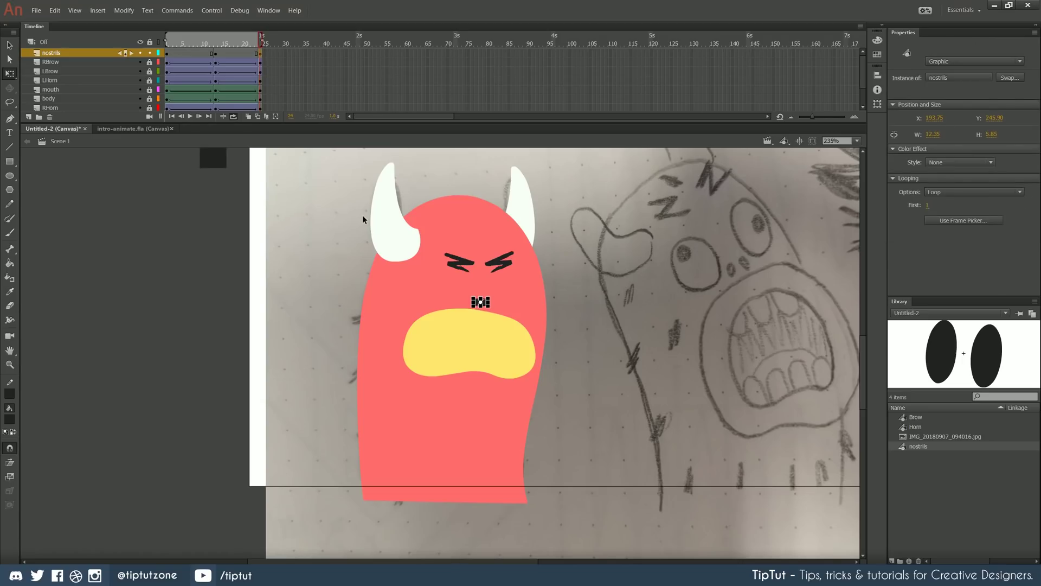
{"action": "left_click", "coordinate": [167, 54]}
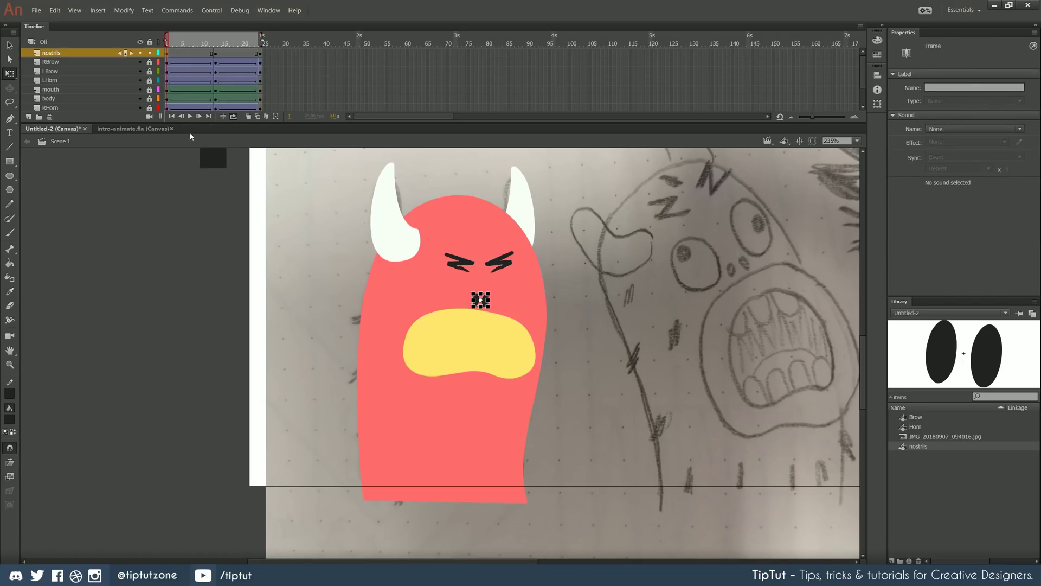
{"action": "left_click", "coordinate": [54, 10]}
{"action": "left_click", "coordinate": [79, 73]}
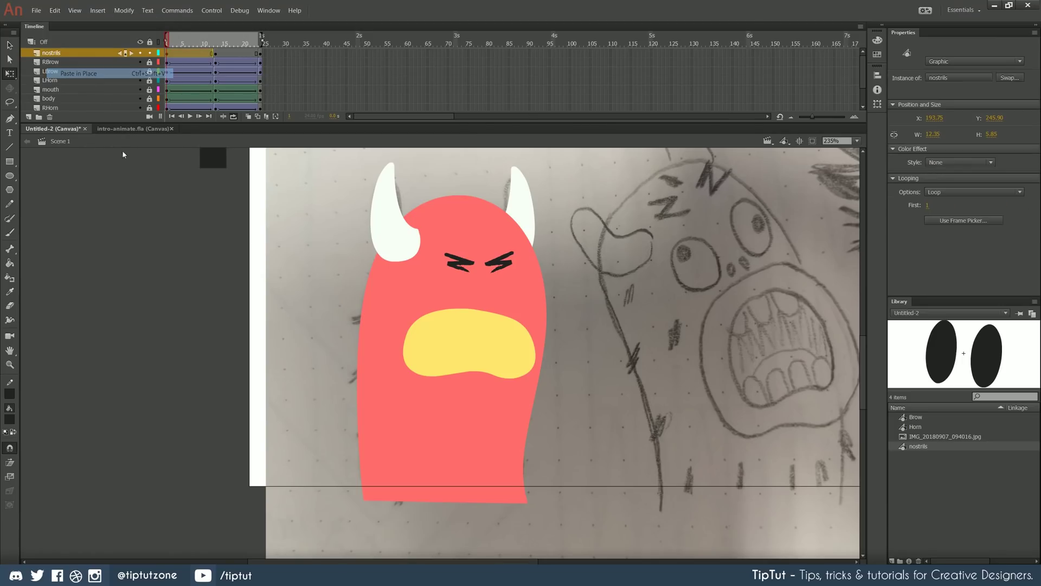
{"action": "left_click", "coordinate": [280, 257]}
- Apply a classic tween with Ease In Out Quart easing to both nostrils spans and play the animation
{"action": "left_click_drag", "start_coordinate": [230, 43], "coordinate": [191, 42]}
{"action": "left_click_drag", "start_coordinate": [189, 53], "coordinate": [232, 53]}
{"action": "right_click", "coordinate": [200, 52]}
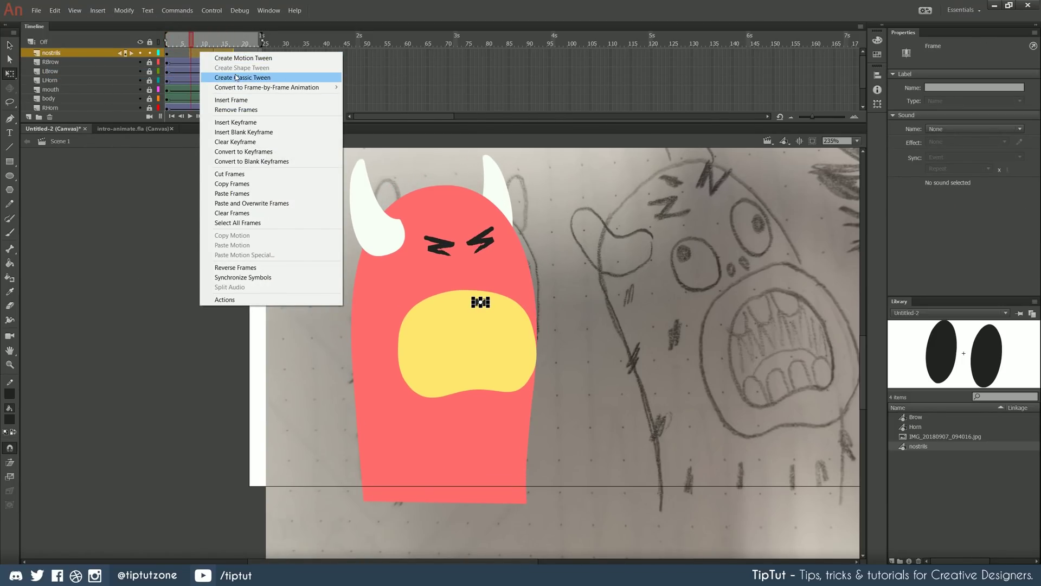
{"action": "left_click", "coordinate": [236, 79]}
{"action": "left_click", "coordinate": [946, 146]}
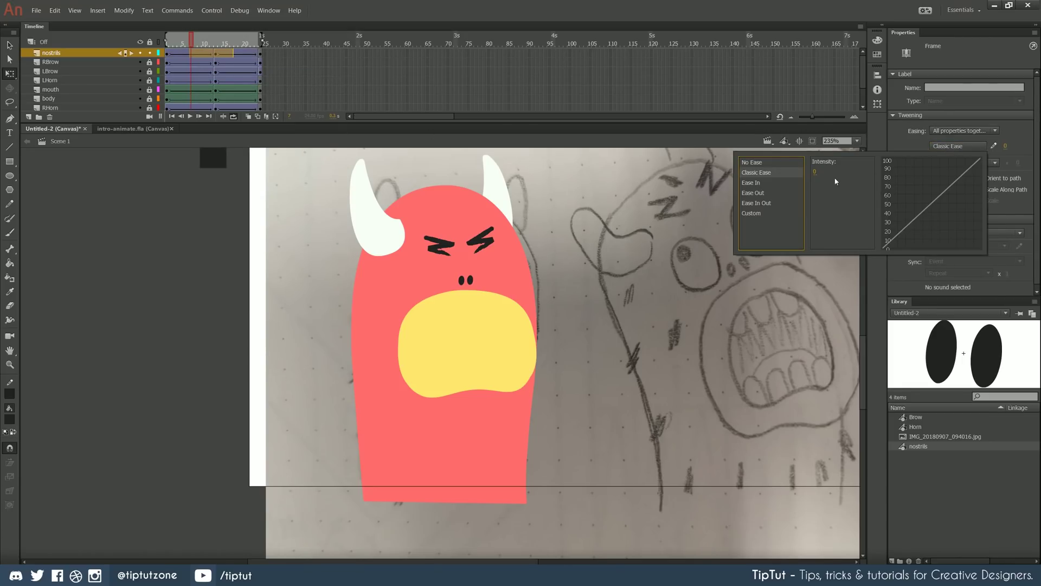
{"action": "left_click", "coordinate": [765, 203]}
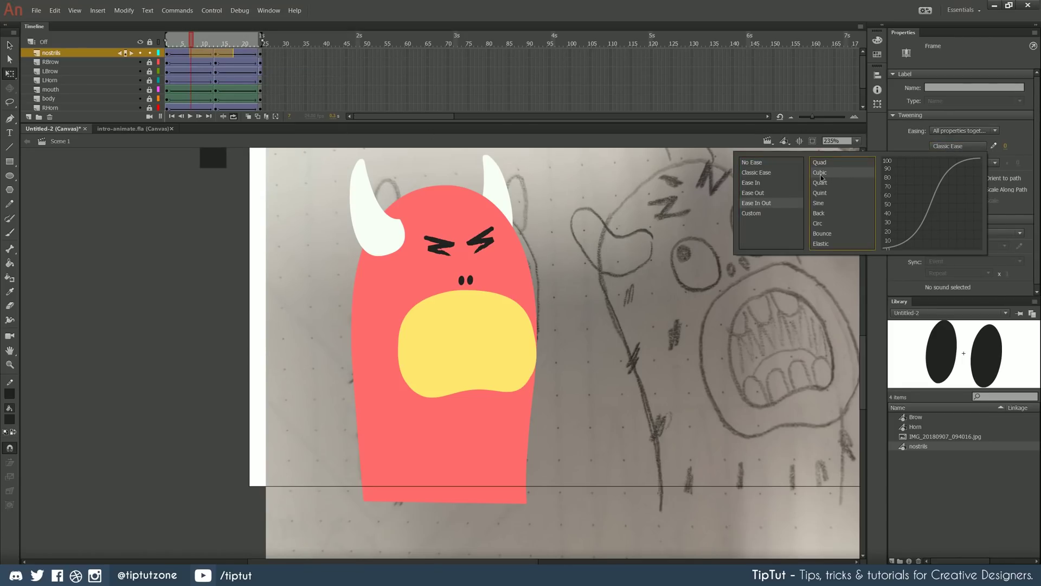
{"action": "double_click", "coordinate": [824, 186]}
{"action": "key", "text": "Return"}
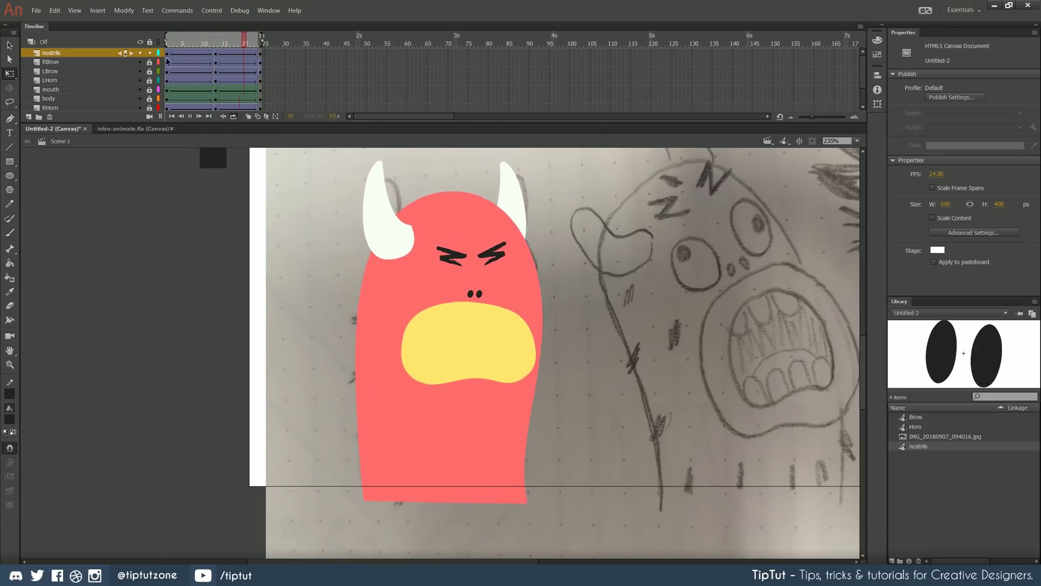
- Add two new layers above the nostrils layer and name them EyeL and EyeR
{"action": "left_click", "coordinate": [167, 53]}
{"action": "left_click", "coordinate": [27, 118]}
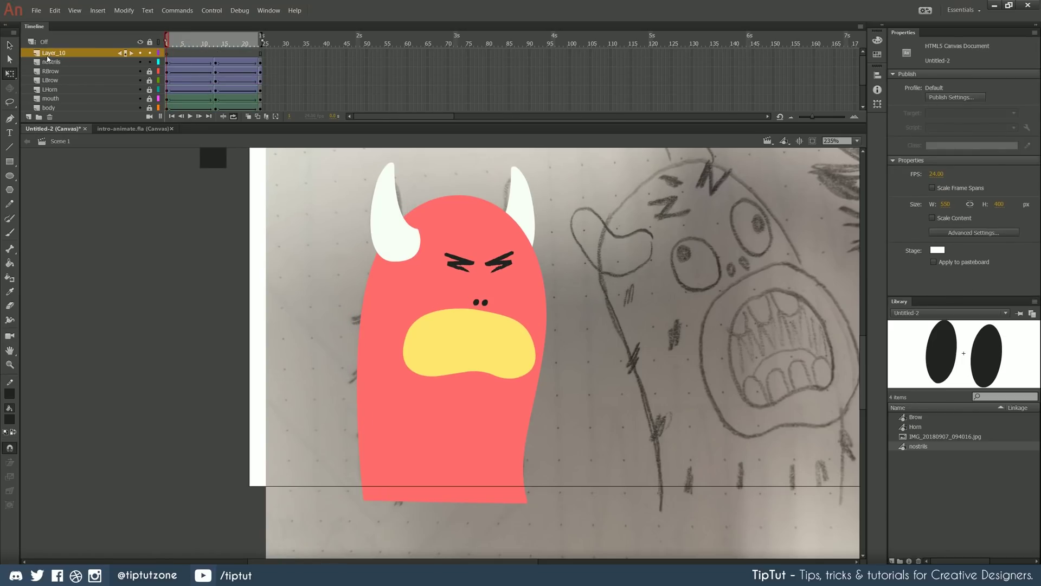
{"action": "double_click", "coordinate": [49, 52]}
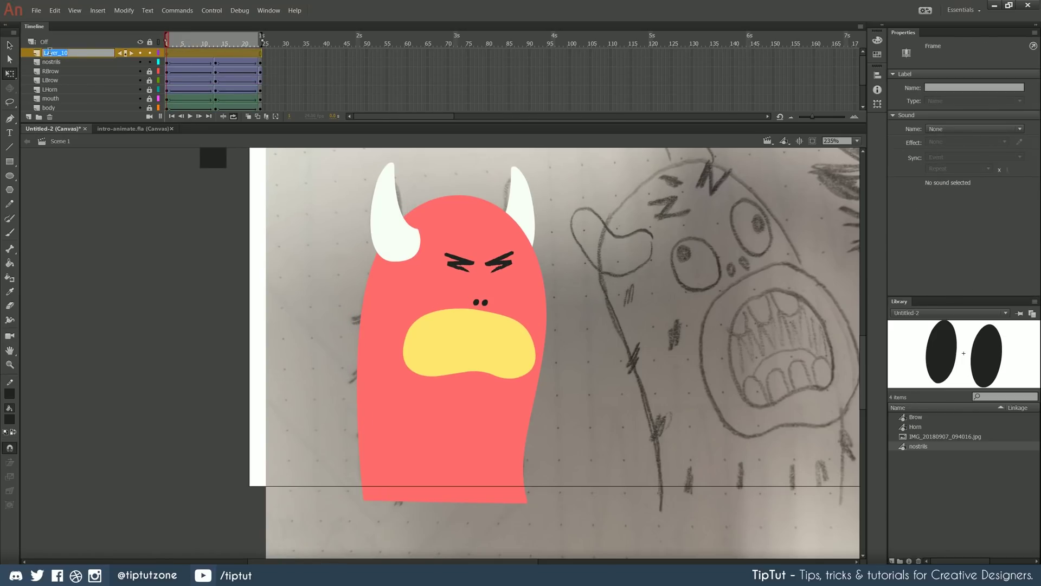
{"action": "type", "text": "Eyes"}
{"action": "key", "text": "Return"}
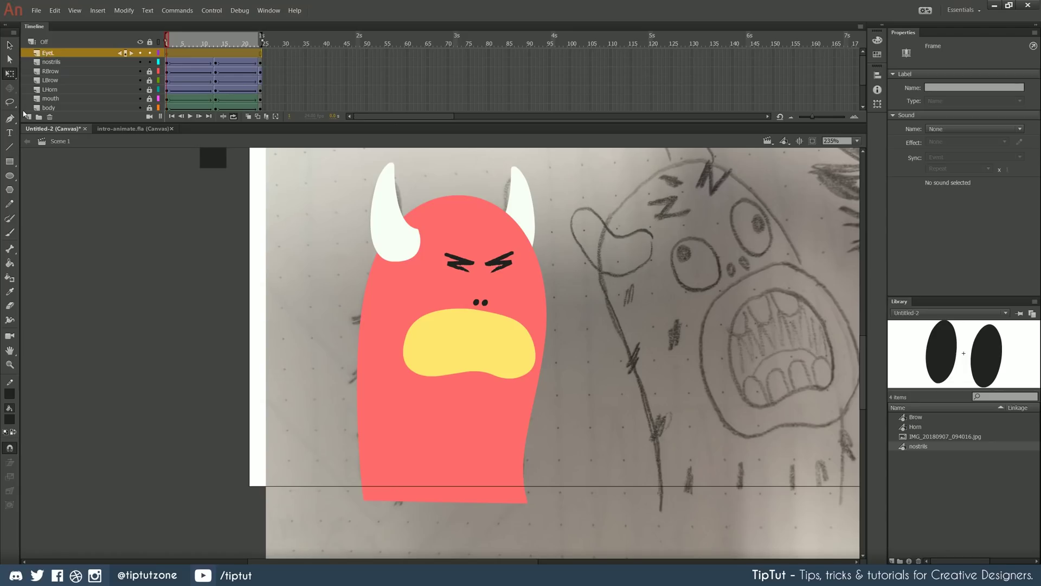
{"action": "left_click", "coordinate": [27, 117]}
{"action": "double_click", "coordinate": [54, 52]}
{"action": "type", "text": "E"}
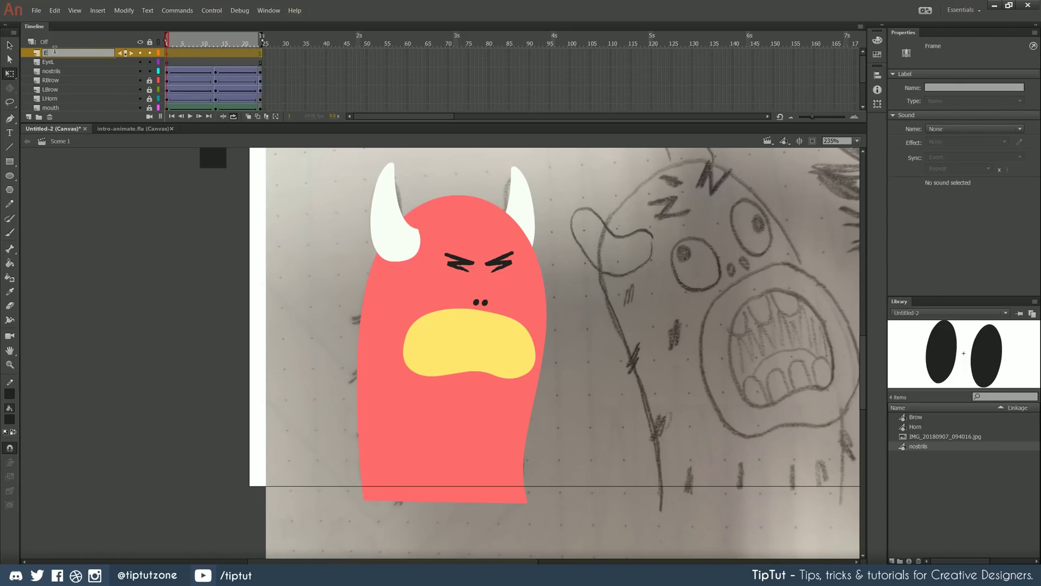
{"action": "type", "text": "yeR"}
{"action": "key", "text": "Return"}
- Draw the left eye as a ">" shape on the EyeL layer at frame 1, using the Pen tool with stroke 8
{"action": "key", "text": "p"}
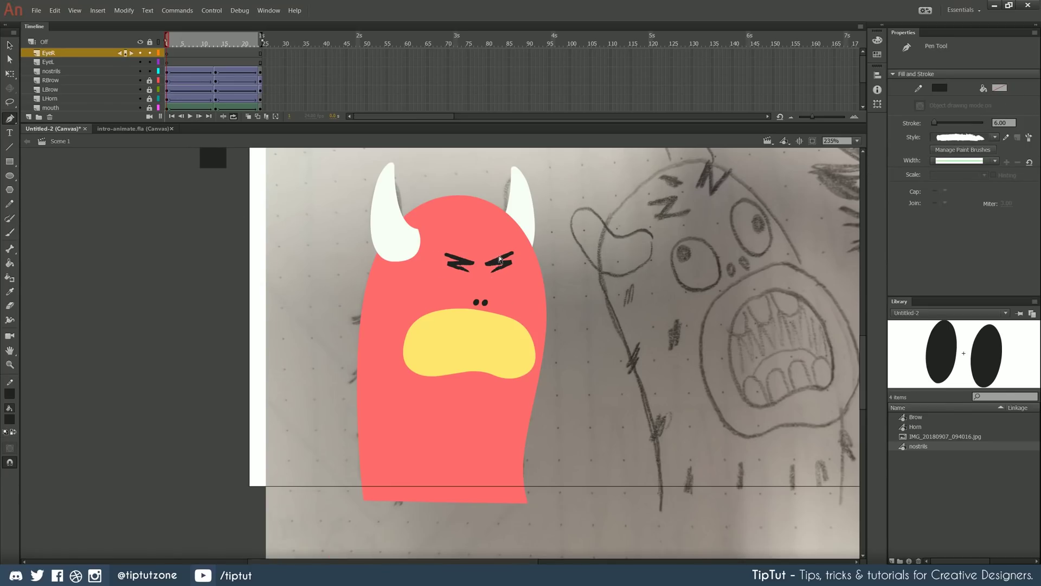
{"action": "scroll", "coordinate": [508, 278], "scroll_direction": "up", "scroll_amount": 5}
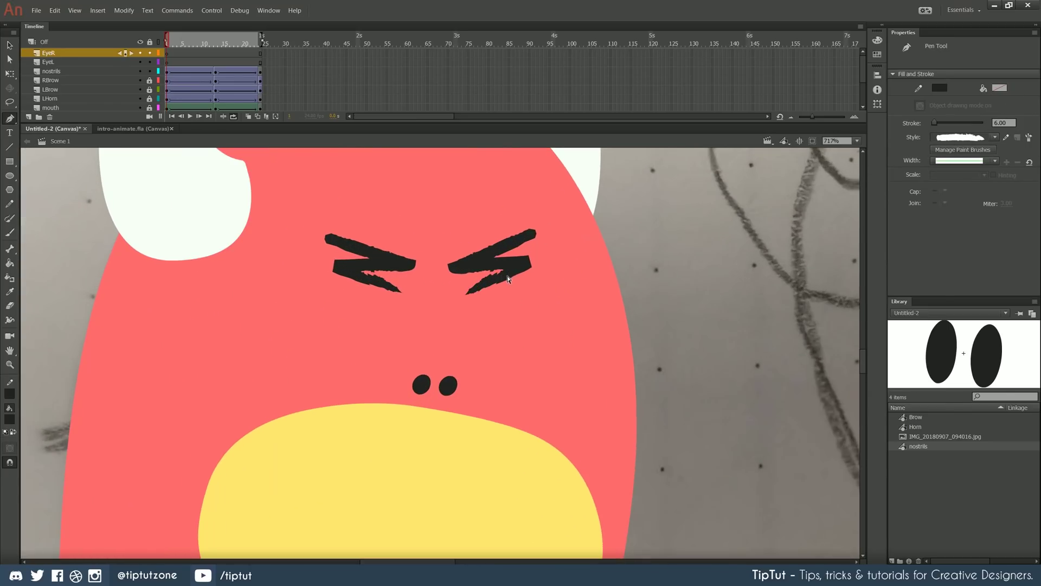
{"action": "left_click", "coordinate": [1002, 122]}
{"action": "type", "text": "8"}
{"action": "key", "text": "Return"}
{"action": "left_click", "coordinate": [168, 62]}
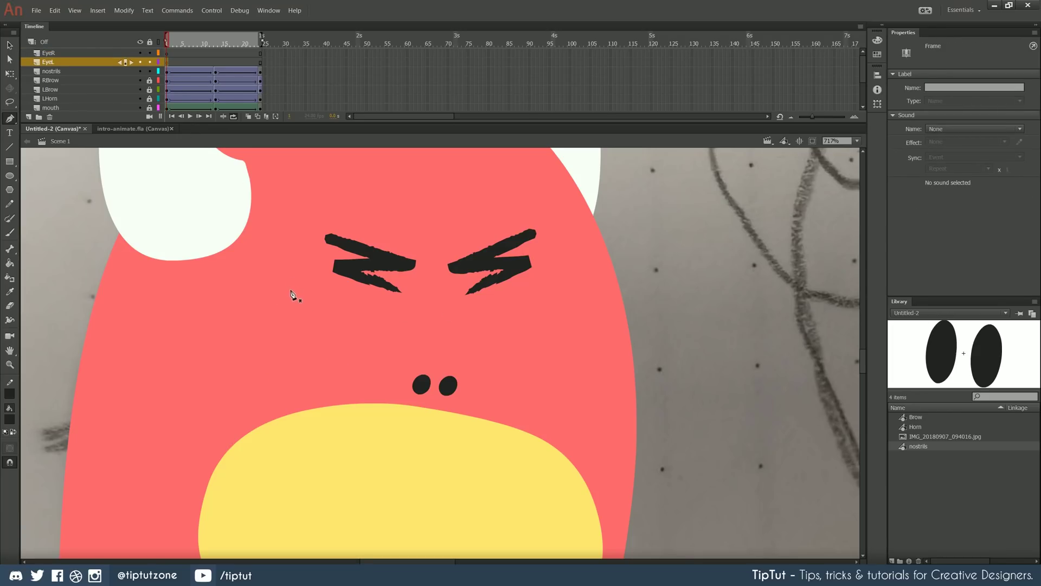
{"action": "left_click", "coordinate": [415, 330]}
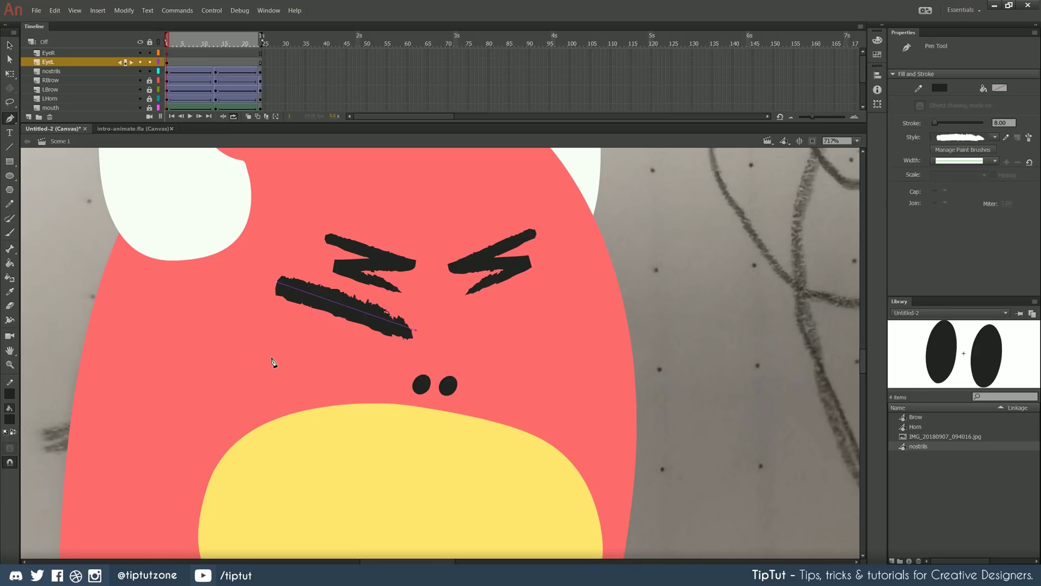
{"action": "left_click", "coordinate": [263, 363]}
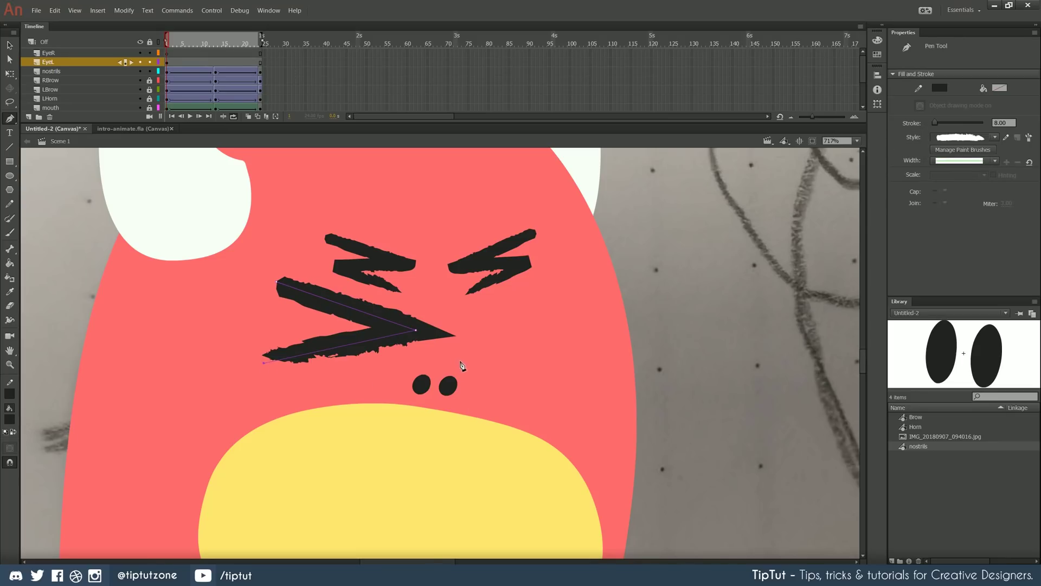
{"action": "left_click", "coordinate": [9, 46]}
{"action": "left_click", "coordinate": [33, 190]}
- Draw the right eye as a mirrored "<" shape beneath the right eyebrow with the Pen tool
{"action": "left_click", "coordinate": [9, 118]}
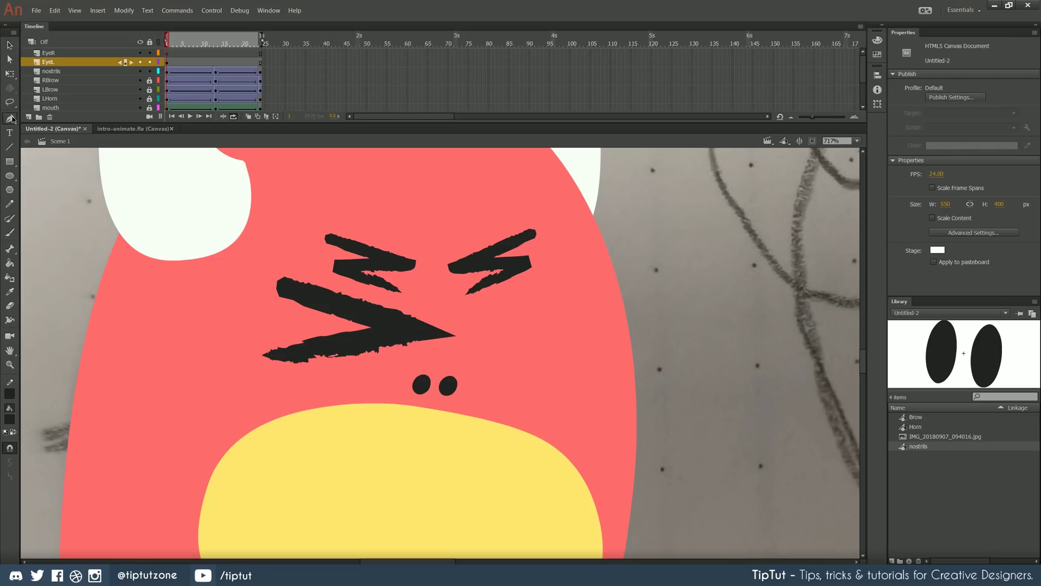
{"action": "left_click", "coordinate": [462, 335]}
{"action": "left_click", "coordinate": [568, 375]}
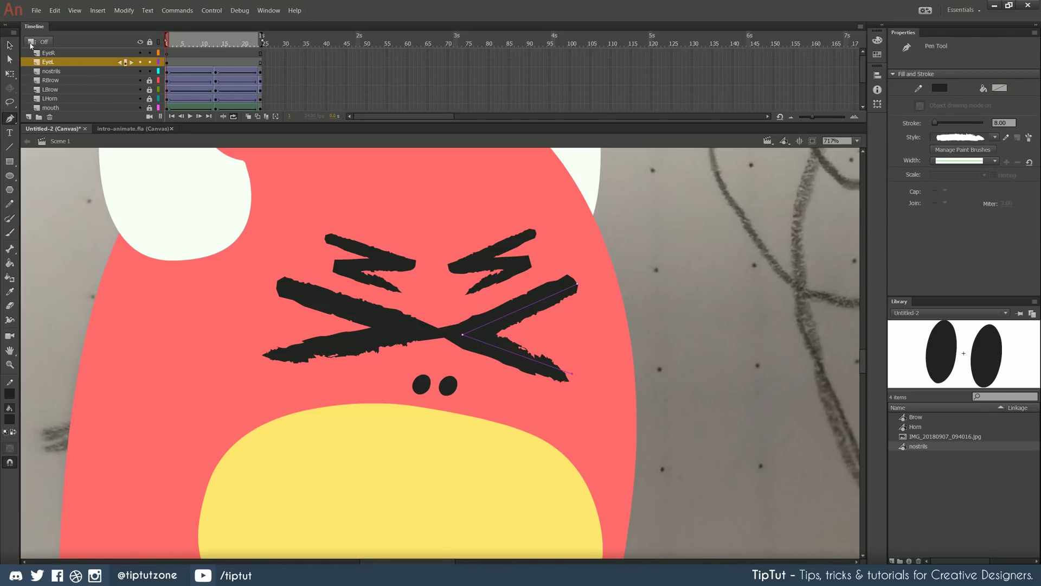
{"action": "left_click", "coordinate": [10, 45]}
- Move the two eye shapes apart until their tips no longer overlap, and shift the right one slightly down
{"action": "scroll", "coordinate": [269, 371], "scroll_direction": "down", "scroll_amount": 5}
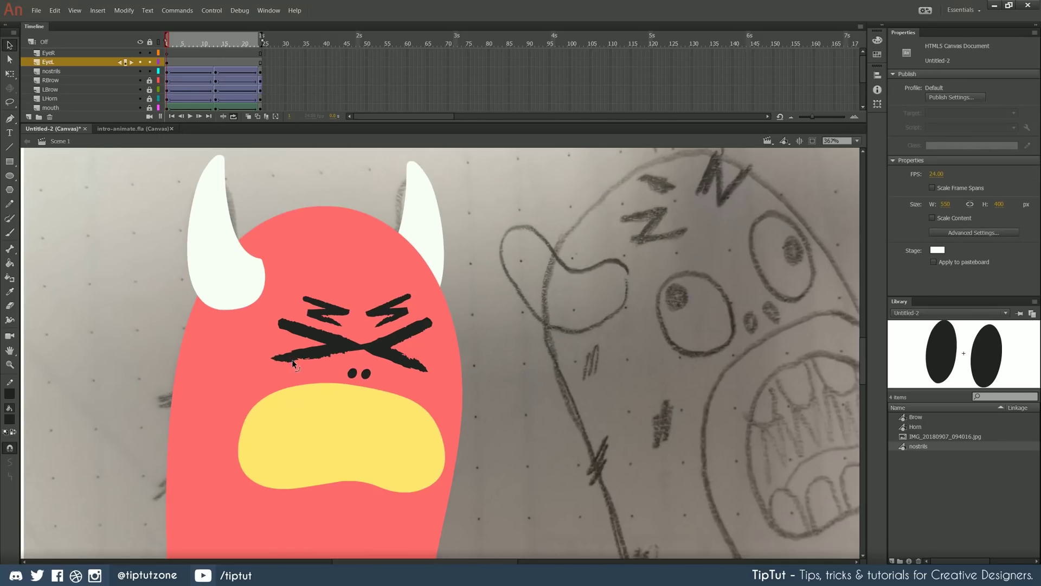
{"action": "scroll", "coordinate": [301, 321], "scroll_direction": "up", "scroll_amount": 3}
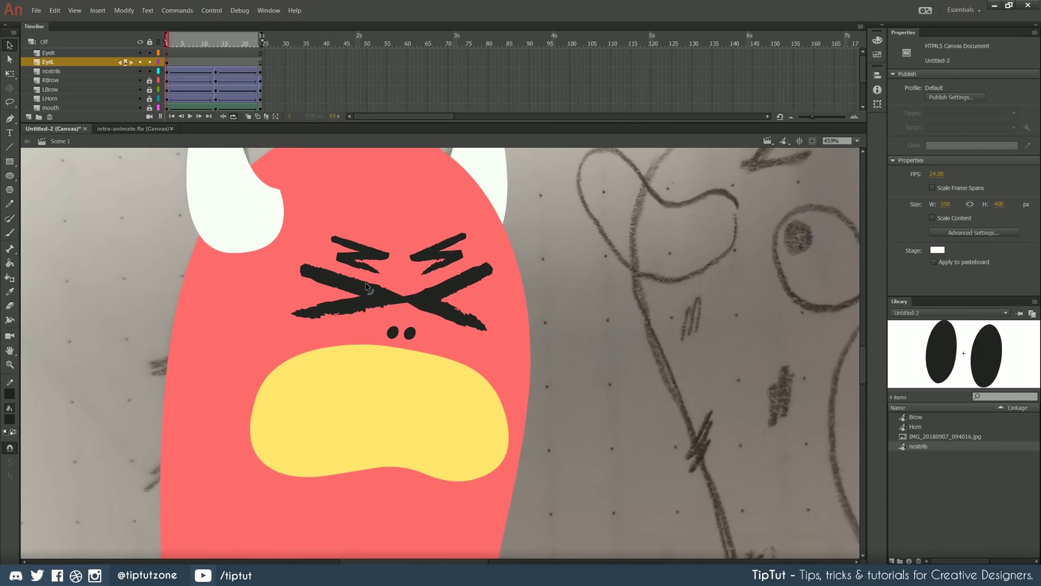
{"action": "left_click", "coordinate": [438, 305]}
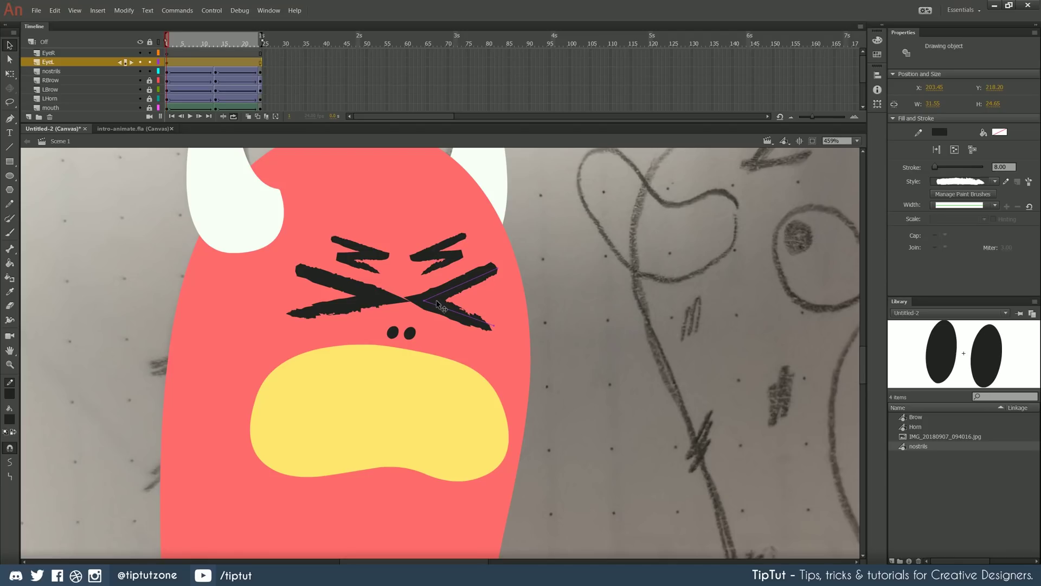
{"action": "key", "text": "shift+Right"}
{"action": "left_click", "coordinate": [378, 298]}
{"action": "key", "text": "shift+Left"}
{"action": "left_click", "coordinate": [267, 324]}
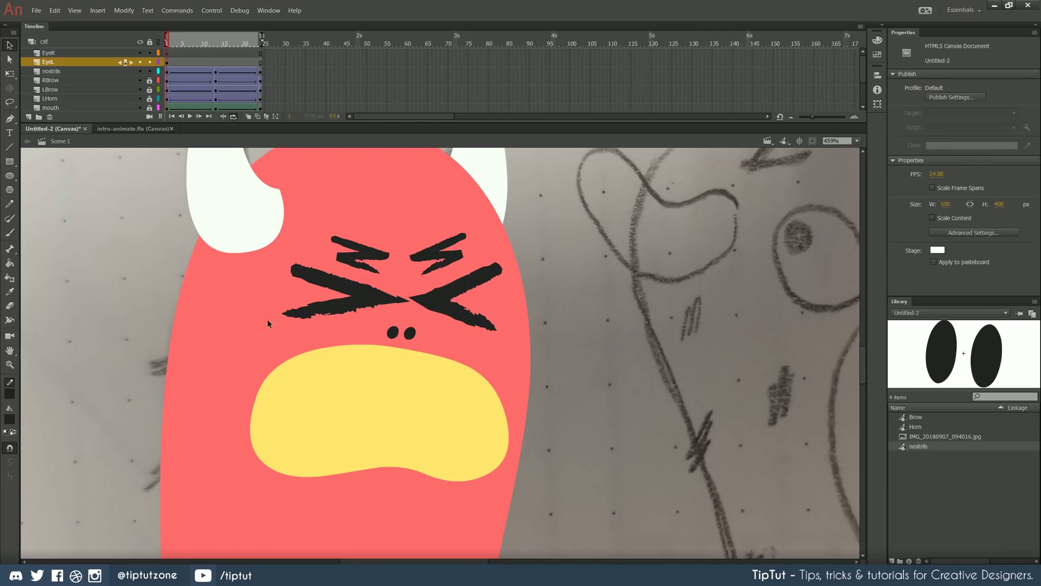
{"action": "scroll", "coordinate": [371, 308], "scroll_direction": "up", "scroll_amount": 2}
{"action": "left_click", "coordinate": [433, 303]}
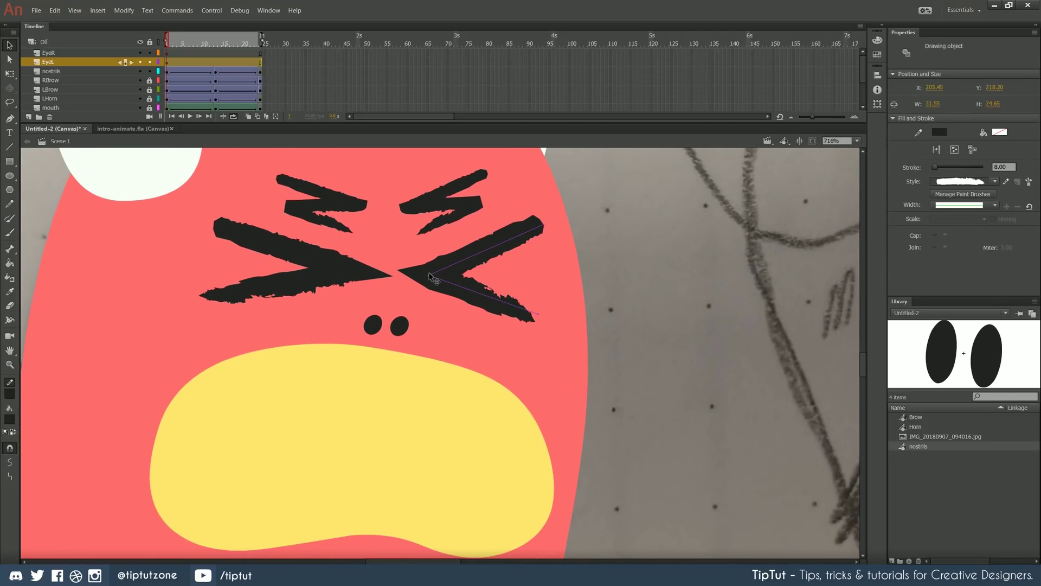
{"action": "left_click_drag", "start_coordinate": [434, 281], "coordinate": [438, 281]}
- Convert the left eye into a Graphic symbol named eyeL
{"action": "left_click", "coordinate": [352, 273]}
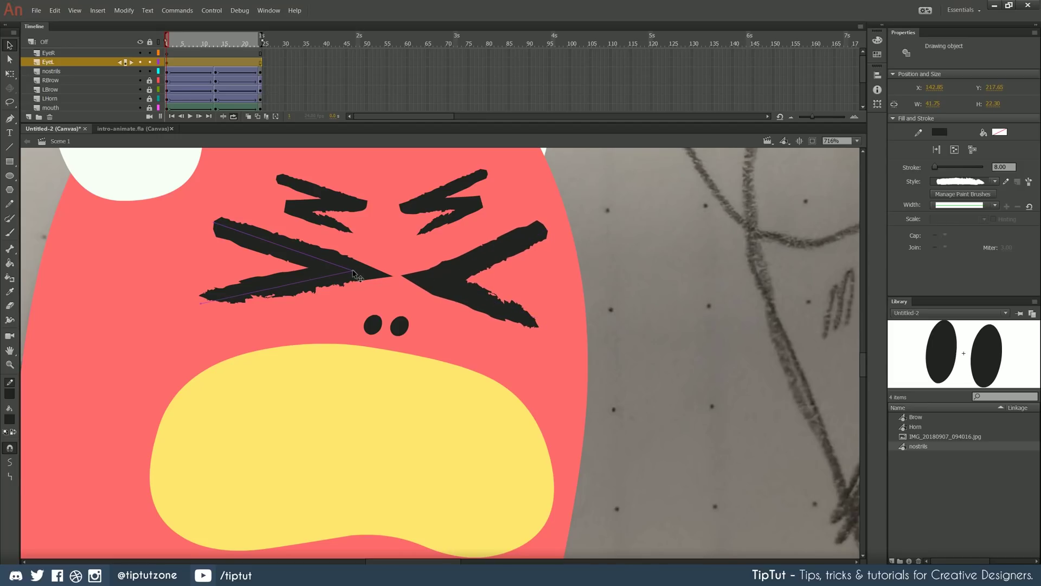
{"action": "key", "text": "F8"}
{"action": "type", "text": "eye"}
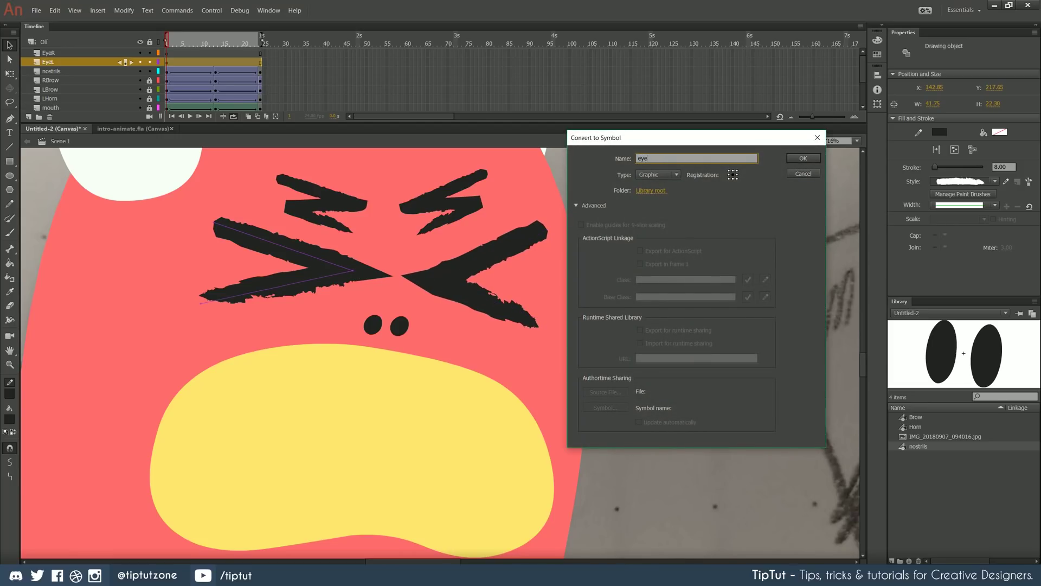
{"action": "type", "text": "L"}
{"action": "key", "text": "Return"}
- Convert the right eye into a Graphic symbol named eyeR
{"action": "left_click", "coordinate": [443, 283]}
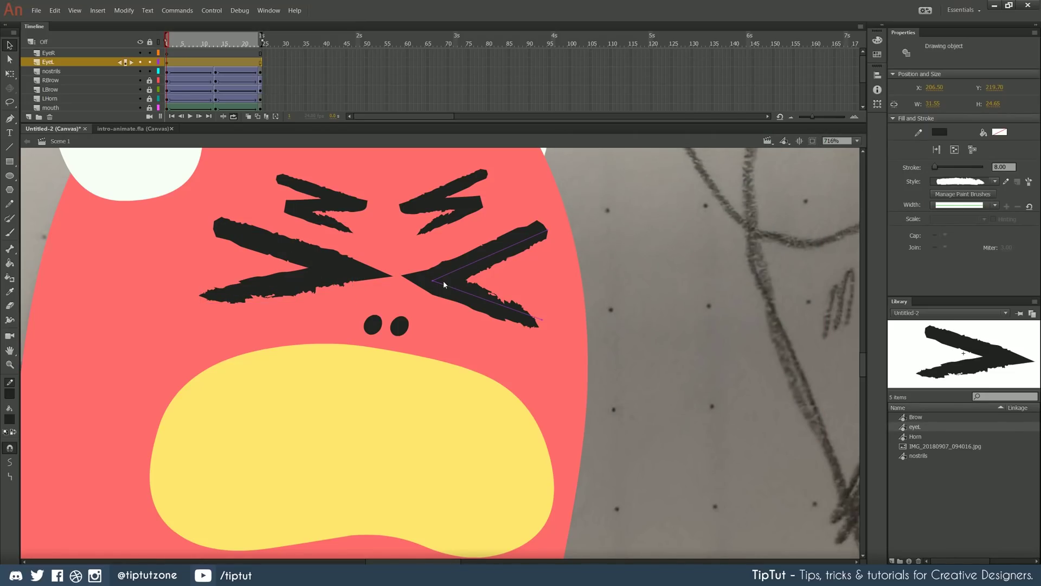
{"action": "key", "text": "F8"}
{"action": "type", "text": "eyeR"}
{"action": "key", "text": "Return"}
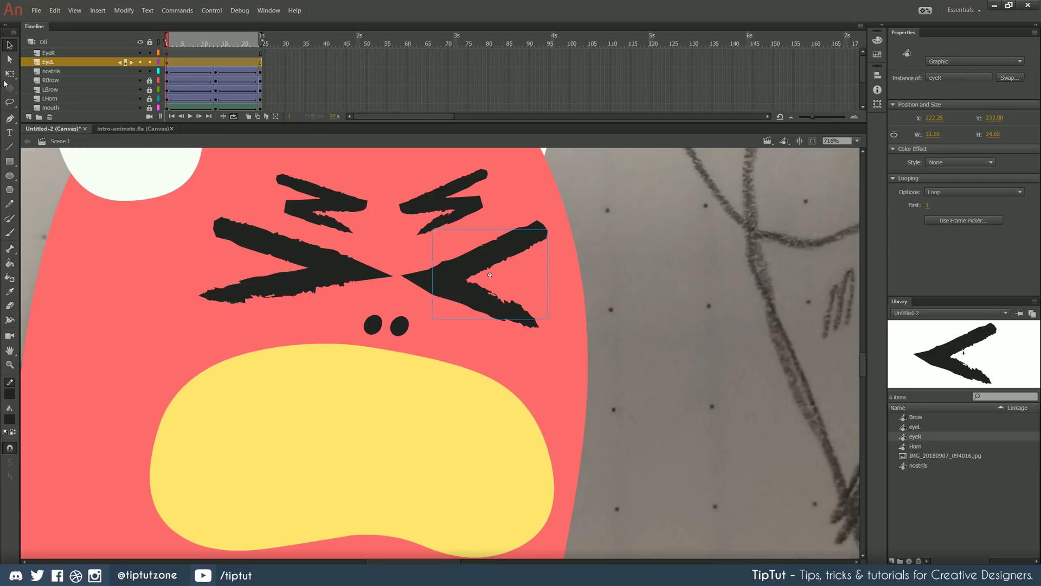
- Move the transformation point of each eye symbol to its inner tip beside the nose
{"action": "key", "text": "q"}
{"action": "left_click_drag", "start_coordinate": [490, 274], "coordinate": [427, 279]}
{"action": "left_click", "coordinate": [322, 269]}
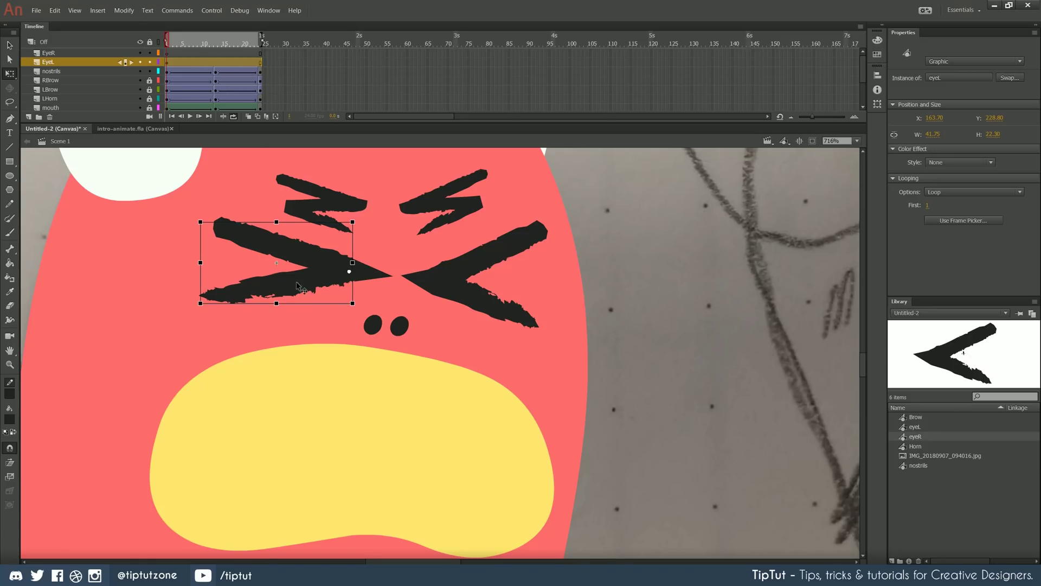
- Transfer the right eye from the EyeL layer to frame 1 of the EyeR layer, keeping its position
{"action": "left_click", "coordinate": [436, 278]}
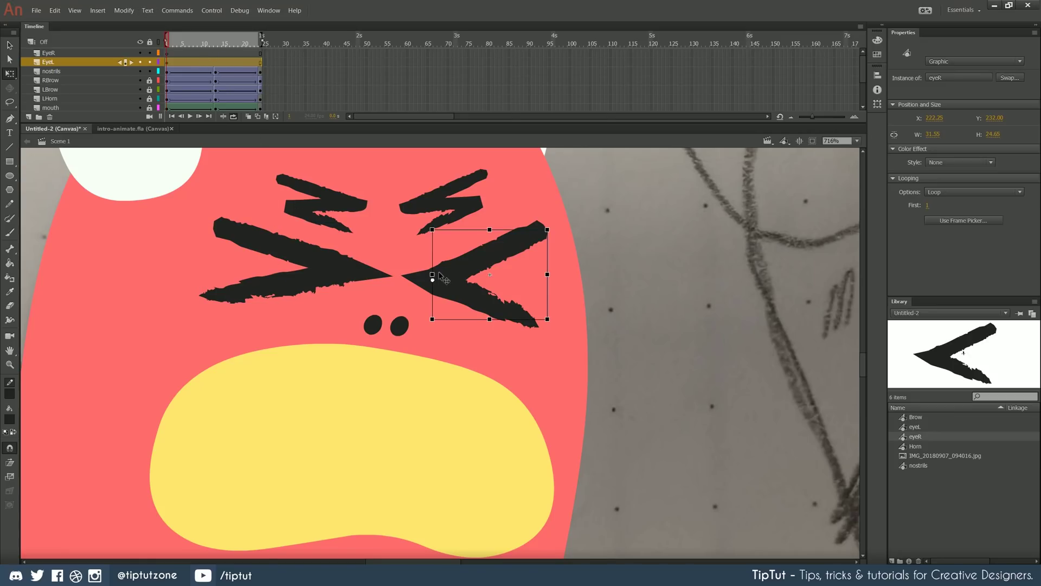
{"action": "key", "text": "ctrl+x"}
{"action": "left_click", "coordinate": [167, 52]}
{"action": "key", "text": "ctrl+shift+v"}
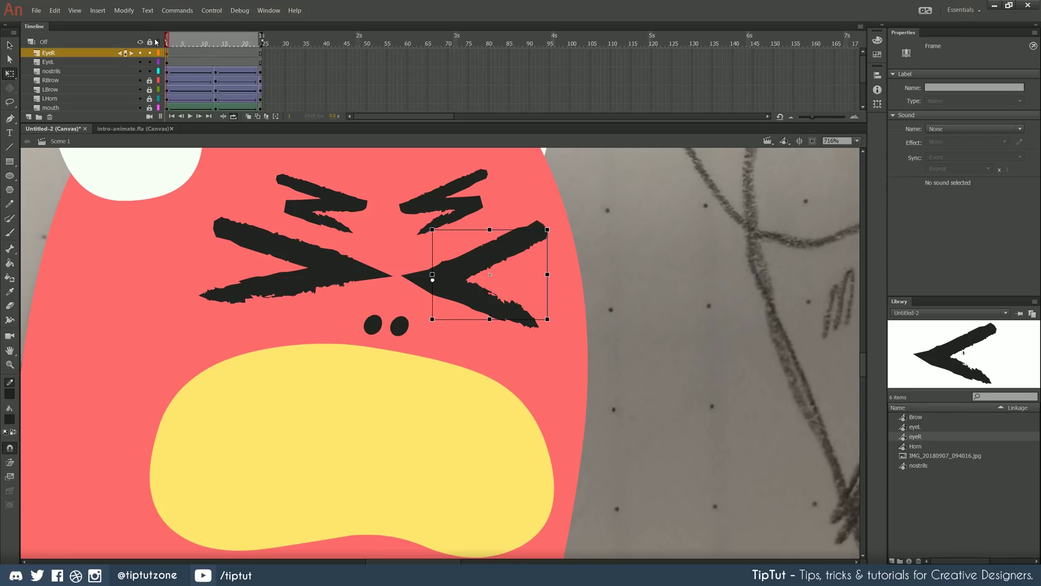
- Insert keyframes on both eye layers at frames 24 and 13, moving and rotating the frame-13 eyes counter-clockwise to sit beneath the tilted eyebrows
{"action": "left_click_drag", "start_coordinate": [261, 62], "coordinate": [261, 55]}
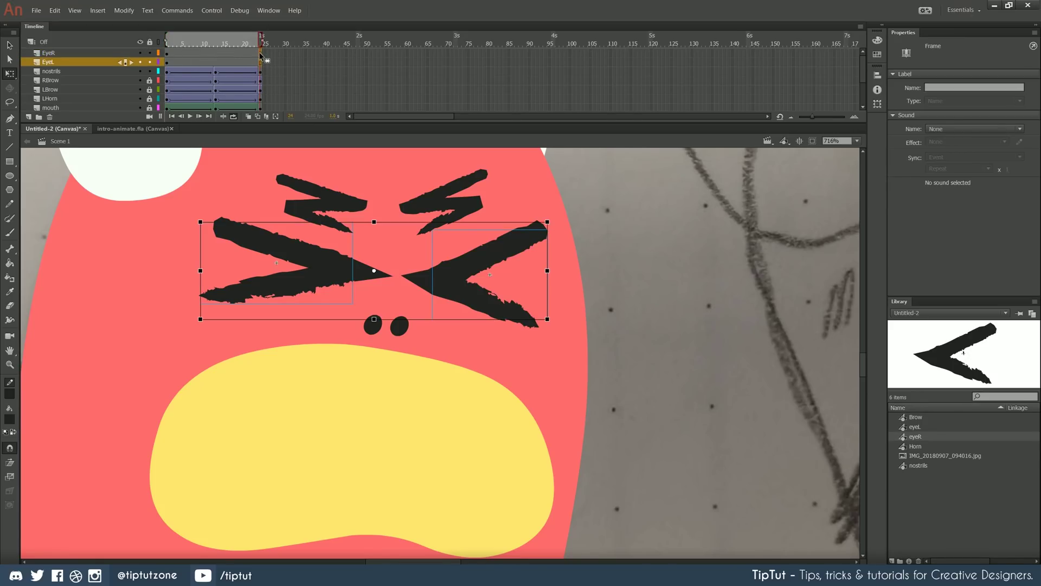
{"action": "left_click", "coordinate": [216, 65]}
{"action": "left_click_drag", "start_coordinate": [193, 242], "coordinate": [334, 401]}
{"action": "left_click_drag", "start_coordinate": [413, 404], "coordinate": [302, 288]}
{"action": "left_click", "coordinate": [414, 385]}
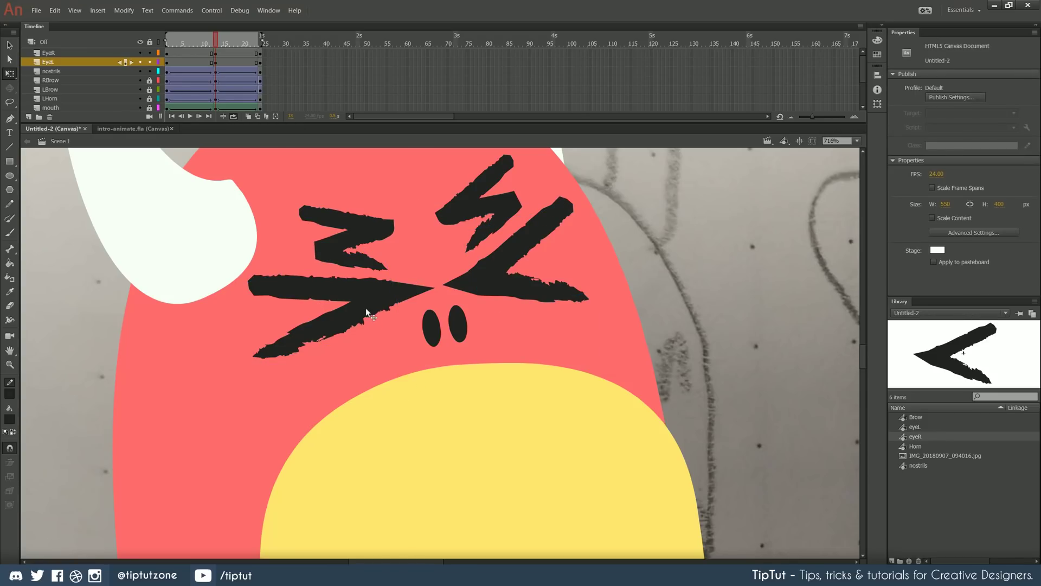
- Flatten both eye symbols slightly at frame 13 and narrow the right eye so its inner tip sits farther from the nose
{"action": "left_click", "coordinate": [365, 307]}
{"action": "left_click_drag", "start_coordinate": [309, 264], "coordinate": [320, 264]}
{"action": "left_click", "coordinate": [485, 289]}
{"action": "left_click_drag", "start_coordinate": [518, 218], "coordinate": [522, 235]}
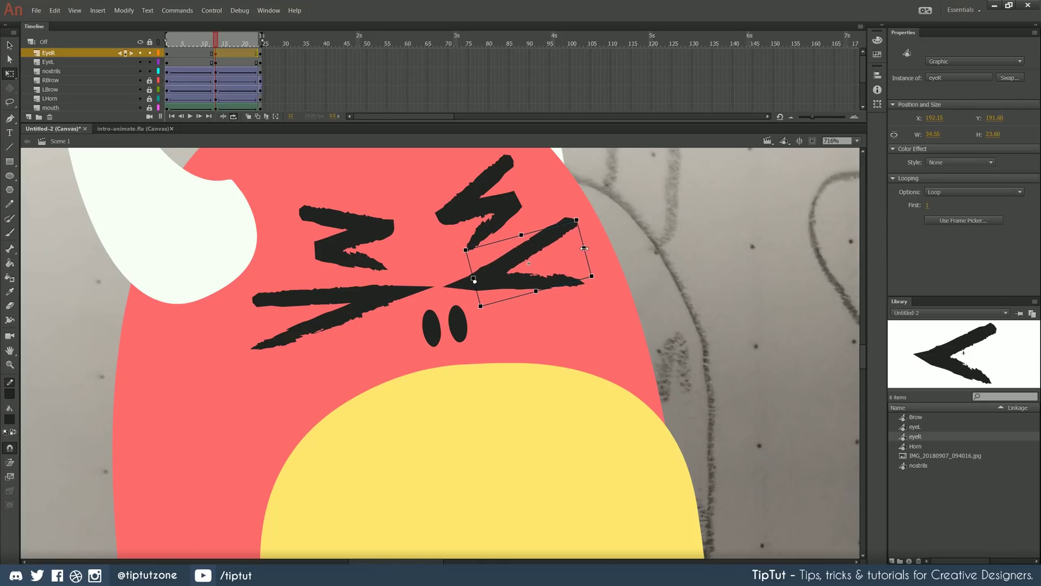
{"action": "left_click_drag", "start_coordinate": [584, 248], "coordinate": [575, 245]}
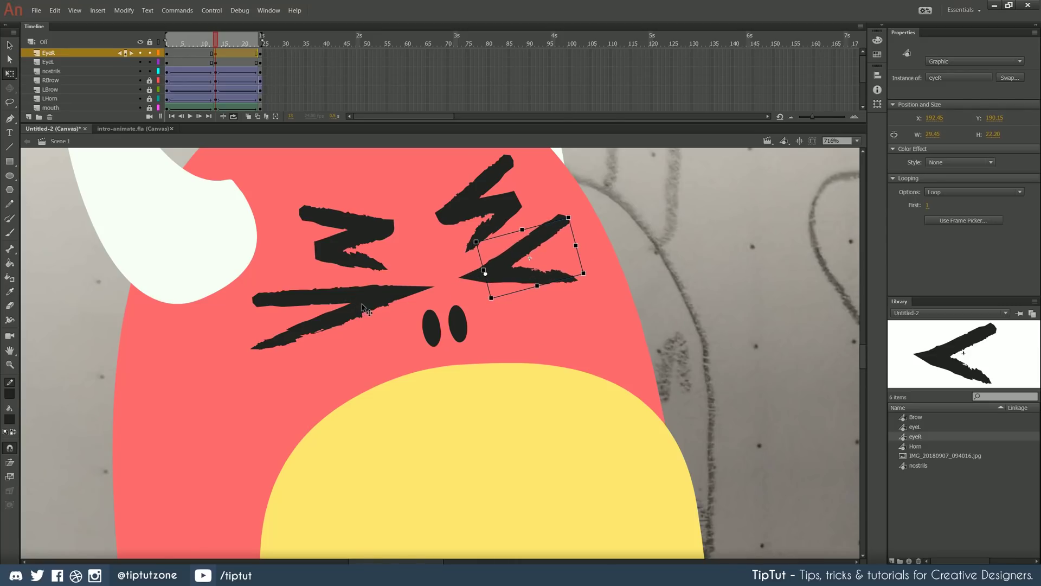
- At frame 13, nudge the left eye slightly outward and shift the nostrils slightly up and to the right, centering them between the eyes
{"action": "left_click_drag", "start_coordinate": [362, 304], "coordinate": [358, 304]}
{"action": "left_click_drag", "start_coordinate": [455, 325], "coordinate": [461, 322]}
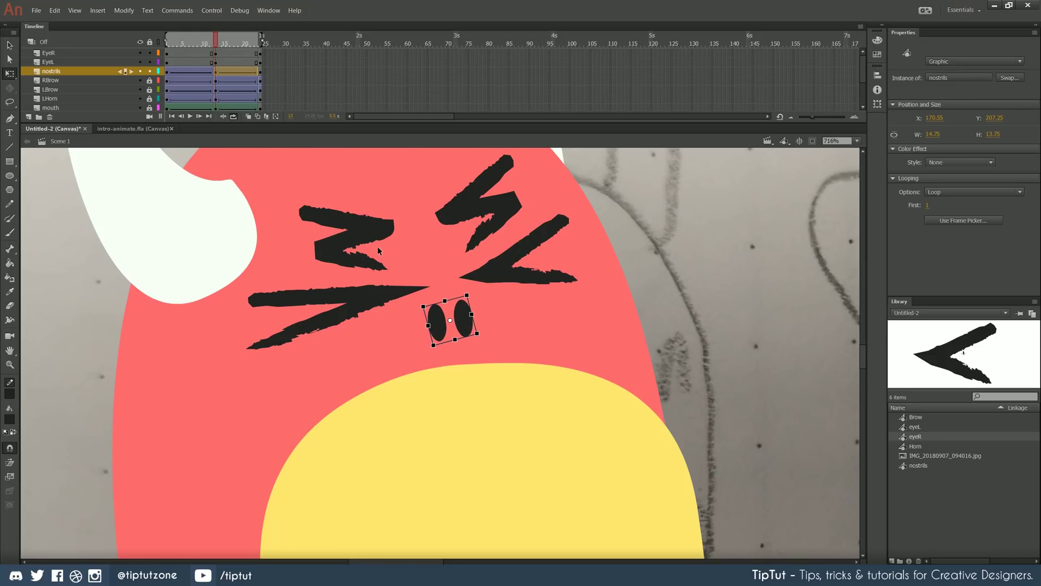
- Create classic tweens across both spans of the EyeR and EyeL layers and apply the Cubic Ease In Out preset
{"action": "left_click_drag", "start_coordinate": [227, 63], "coordinate": [191, 53]}
{"action": "right_click", "coordinate": [207, 57]}
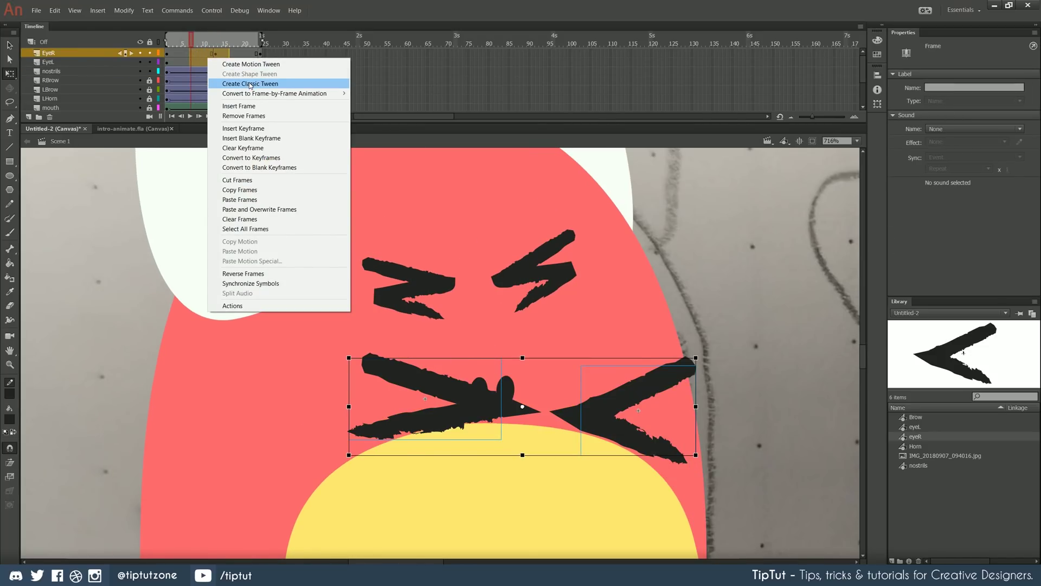
{"action": "left_click", "coordinate": [245, 83]}
{"action": "left_click", "coordinate": [946, 145]}
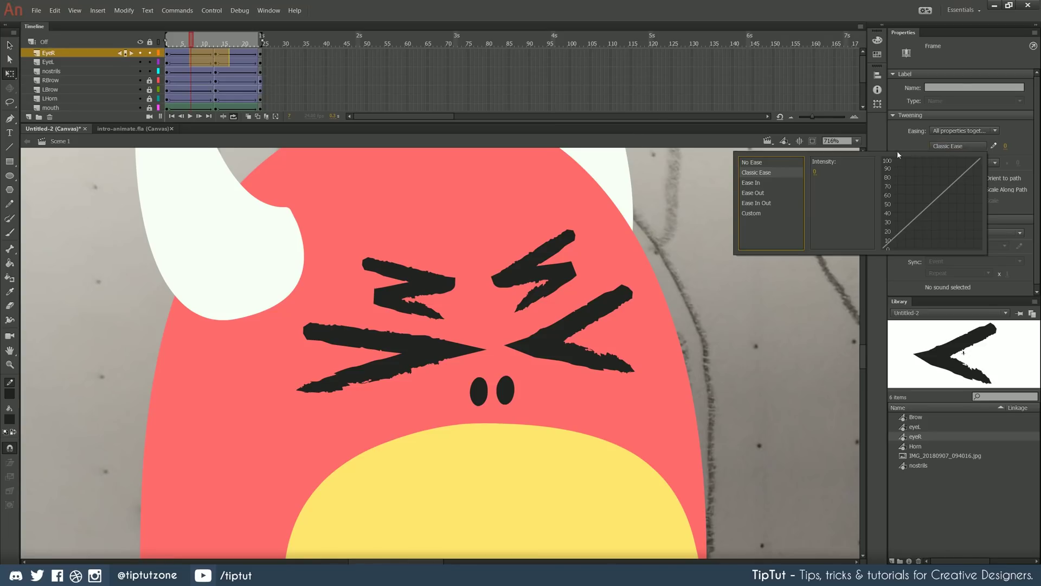
{"action": "left_click", "coordinate": [758, 203]}
{"action": "double_click", "coordinate": [821, 173]}
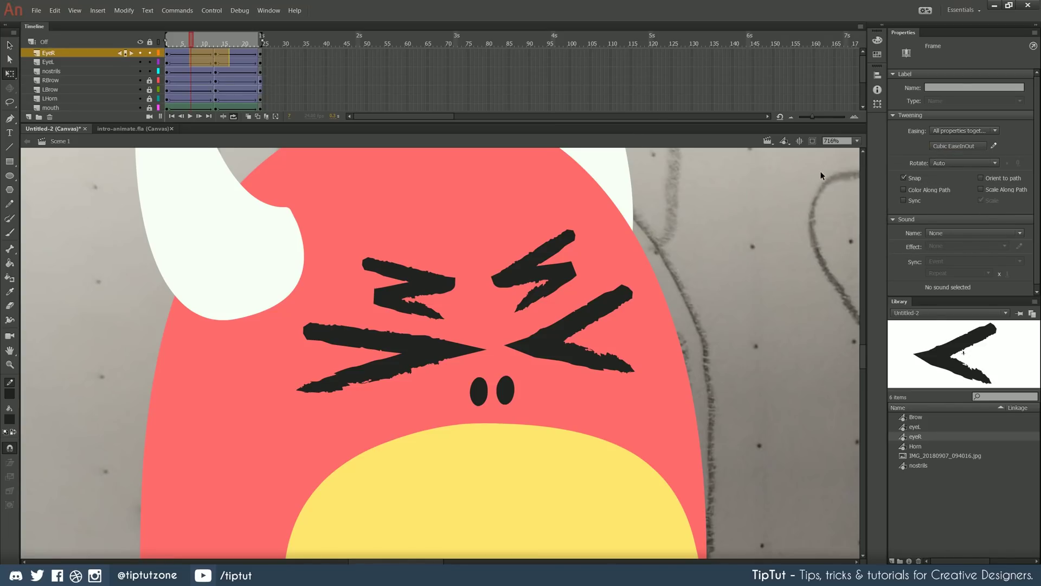
- Play the looping animation with the whole monster in view to check the eye movement
{"action": "left_click", "coordinate": [856, 141]}
{"action": "left_click", "coordinate": [838, 155]}
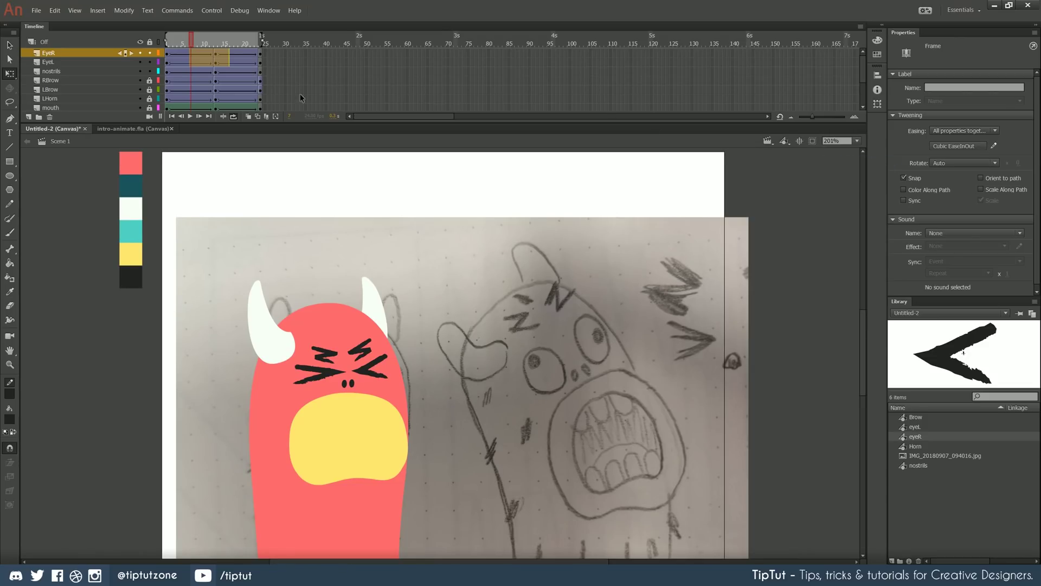
{"action": "key", "text": "Return"}
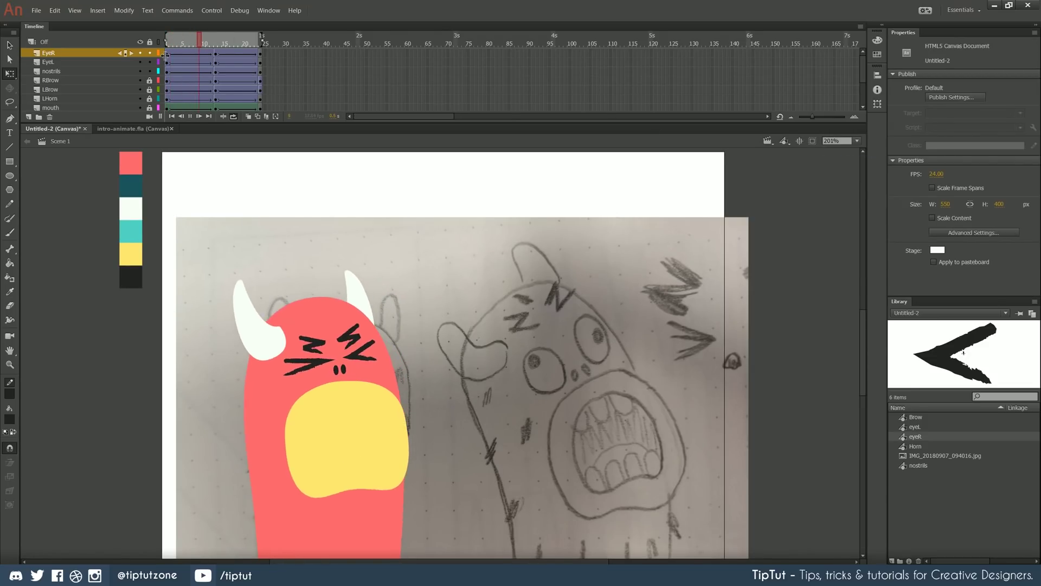